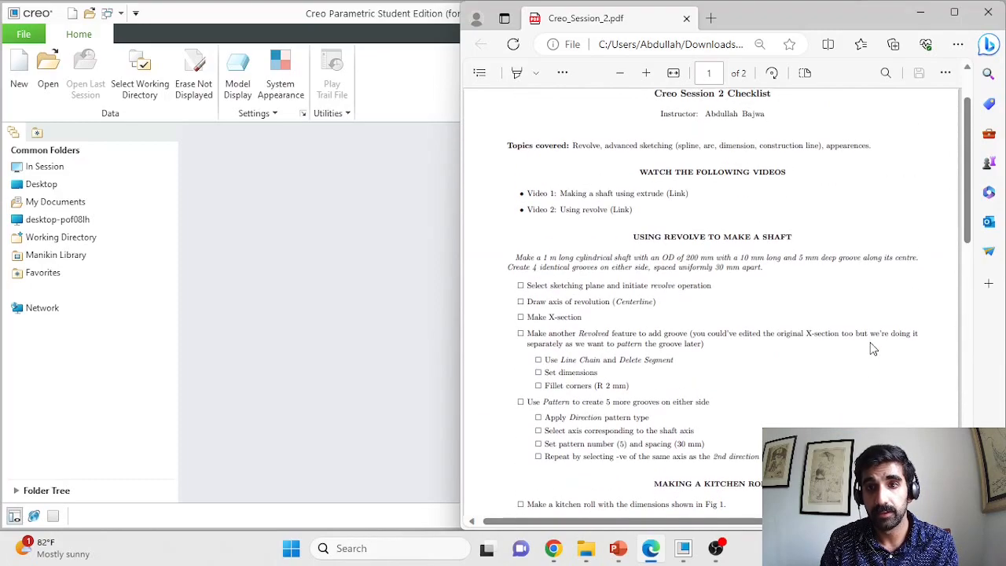
Step: Examine the checklist's shaft task, highlighting the passage giving the shaft's length and outer diameter
{"action": "scroll", "coordinate": [815, 358], "scroll_direction": "up", "scroll_amount": 2, "text": "ctrl"}
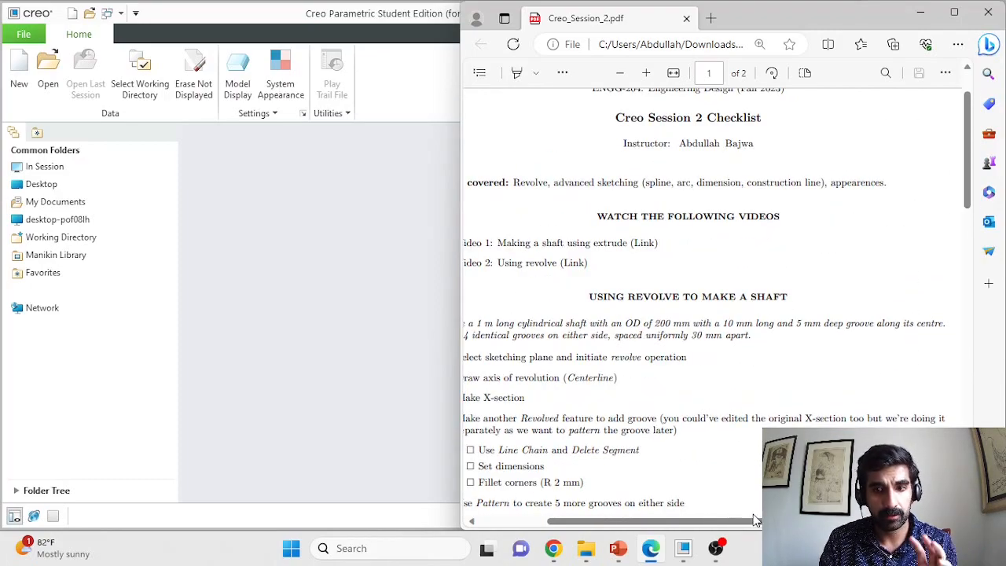
{"action": "left_click_drag", "start_coordinate": [752, 522], "coordinate": [713, 525]}
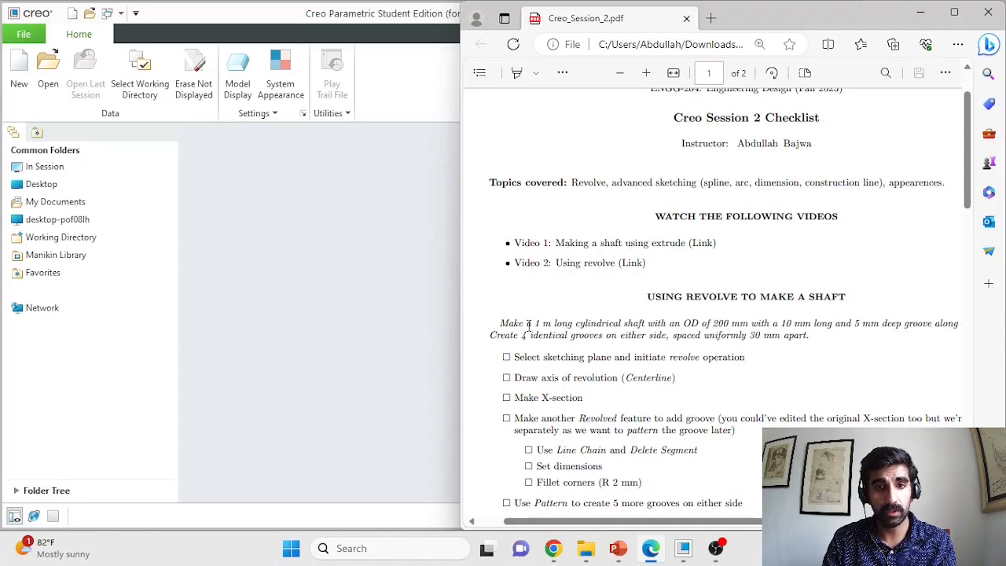
{"action": "left_click_drag", "start_coordinate": [527, 323], "coordinate": [749, 324]}
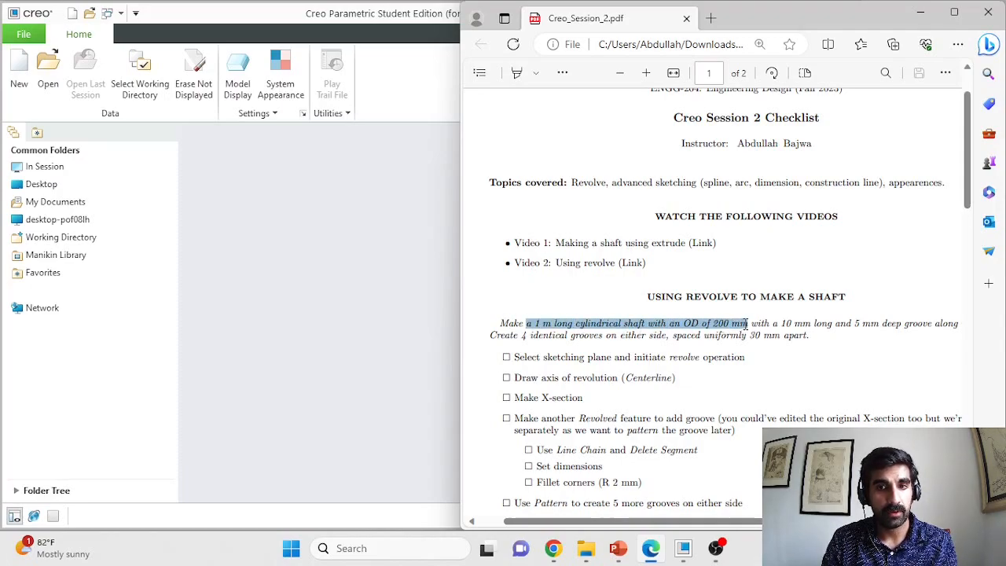
Step: Switch to Creo Parametric and start a new solid part with the file name ShaftRevolve
{"action": "left_click", "coordinate": [423, 307]}
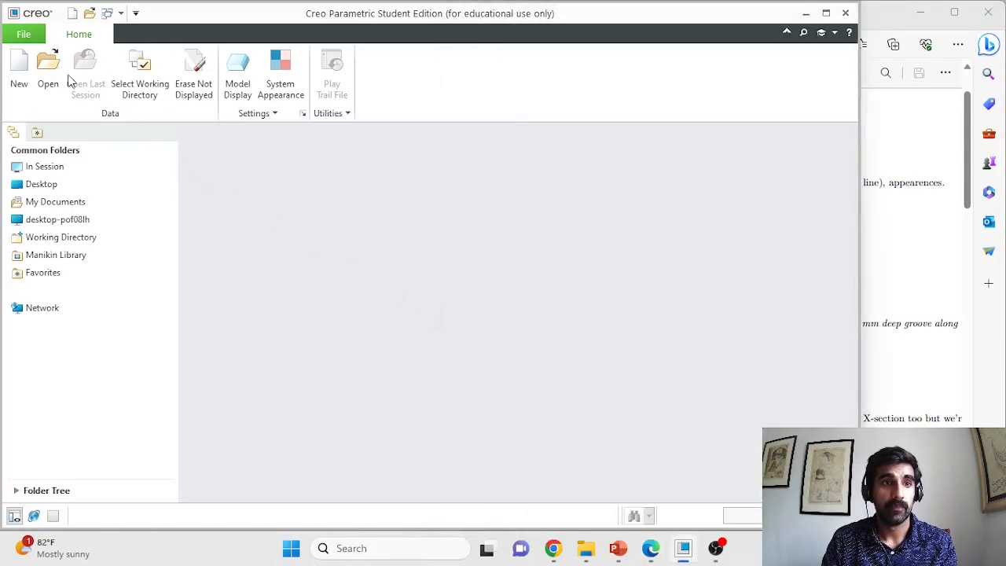
{"action": "left_click", "coordinate": [19, 70]}
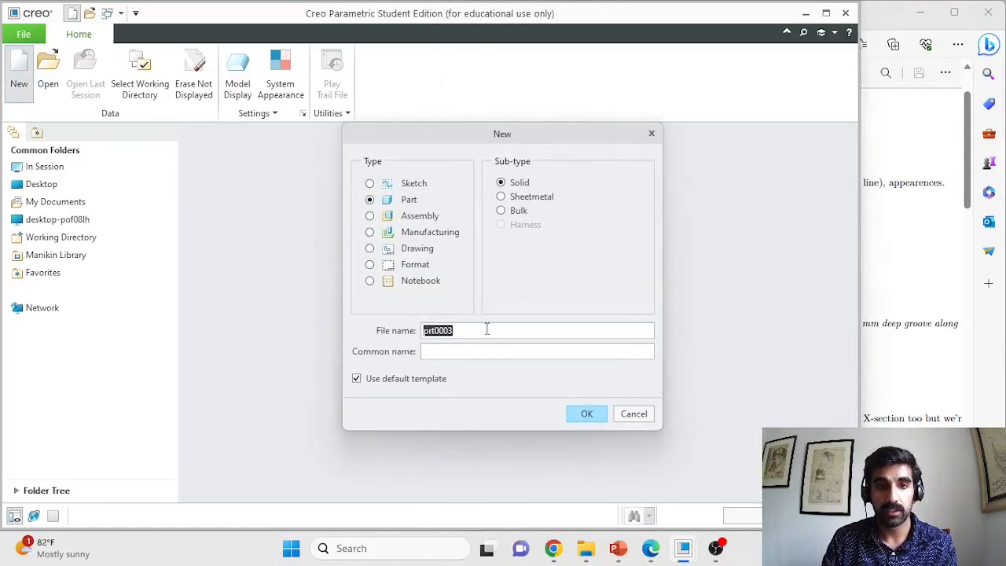
{"action": "type", "text": "Sha"}
{"action": "key", "text": "BackSpace"}
{"action": "key", "text": "BackSpace"}
{"action": "type", "text": "haftRev"}
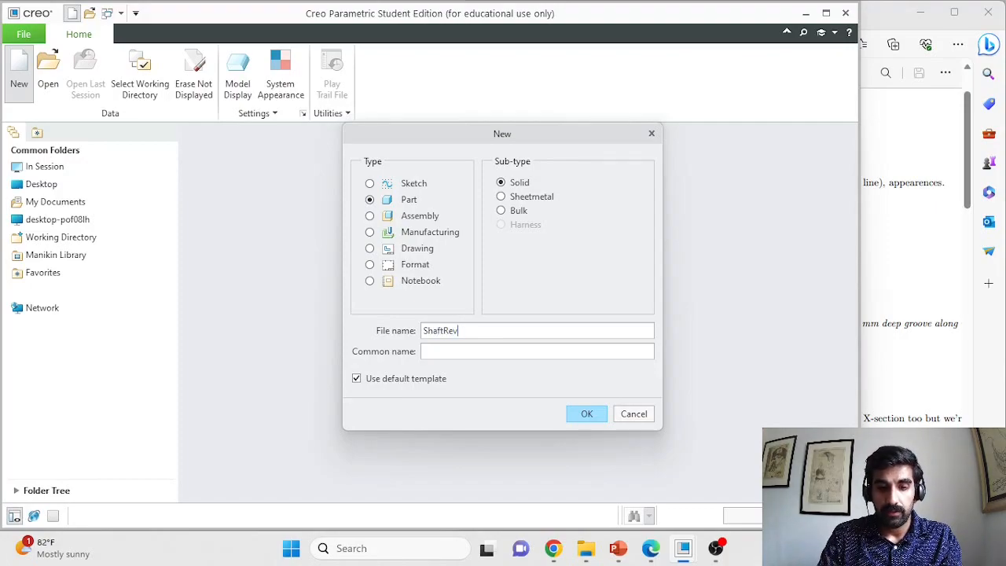
{"action": "type", "text": "olve"}
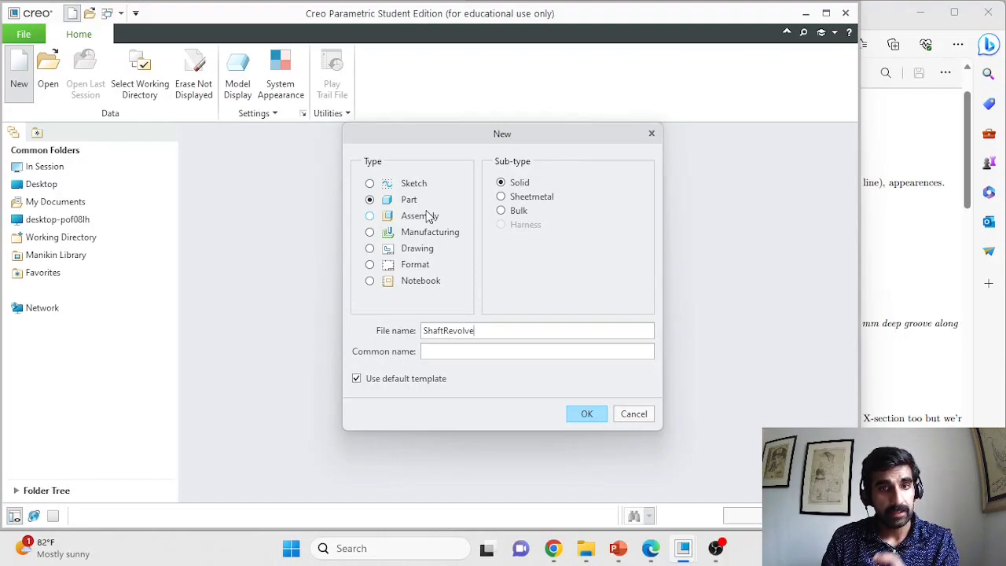
Step: Turn off the default template and create the part from the solid_part_mmks_abs template
{"action": "left_click", "coordinate": [357, 380]}
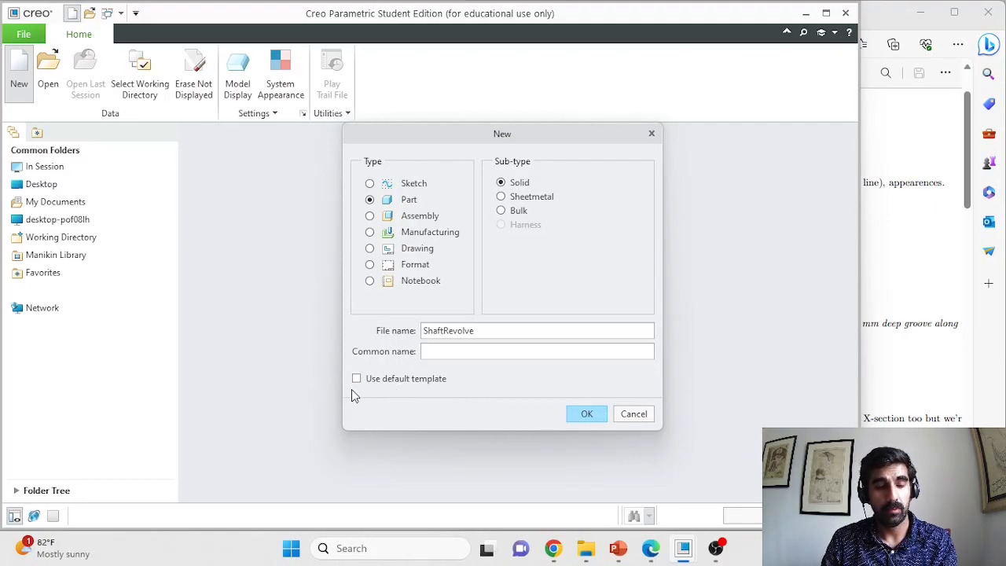
{"action": "left_click", "coordinate": [587, 415]}
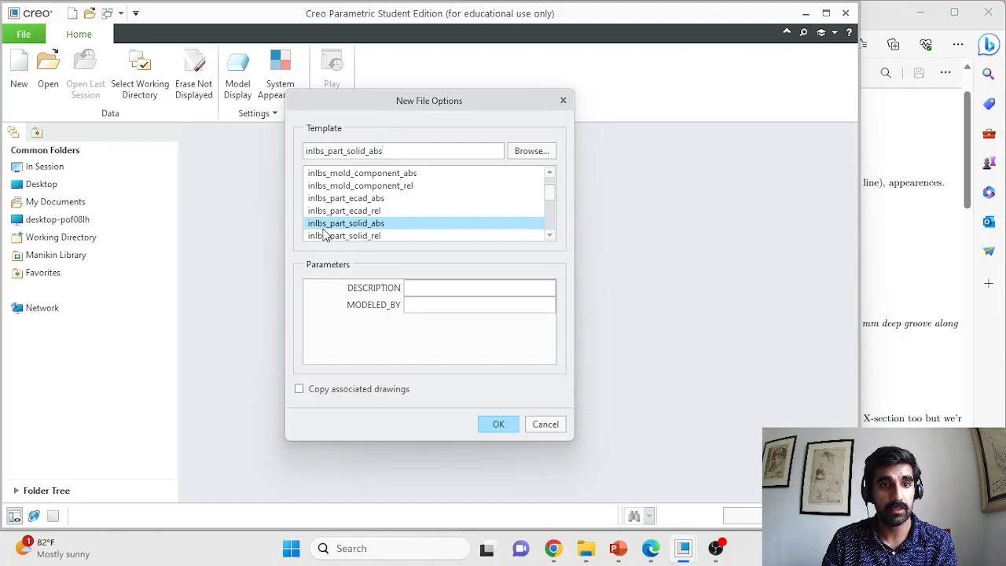
{"action": "scroll", "coordinate": [327, 228], "scroll_direction": "down", "scroll_amount": 2}
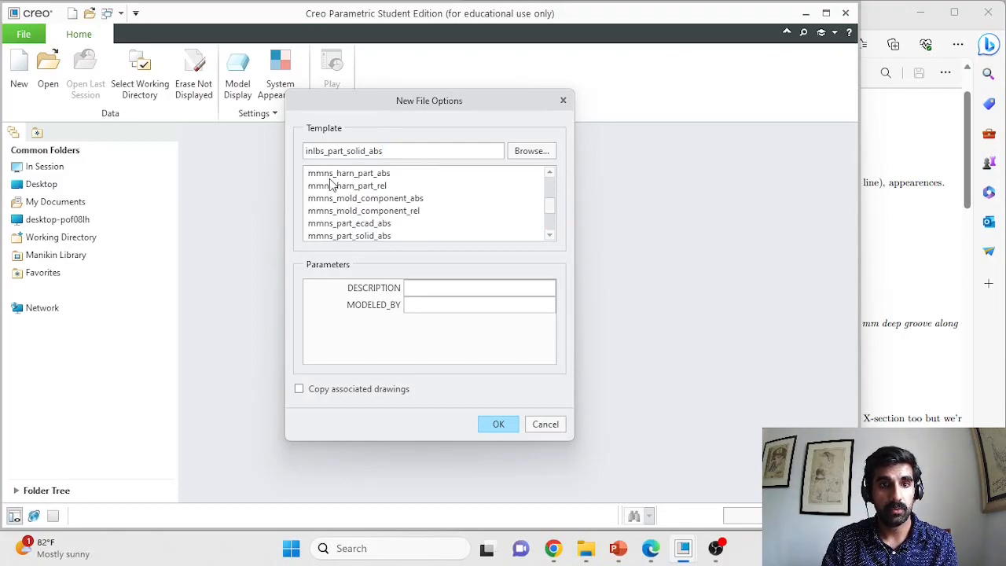
{"action": "scroll", "coordinate": [331, 193], "scroll_direction": "down", "scroll_amount": 1}
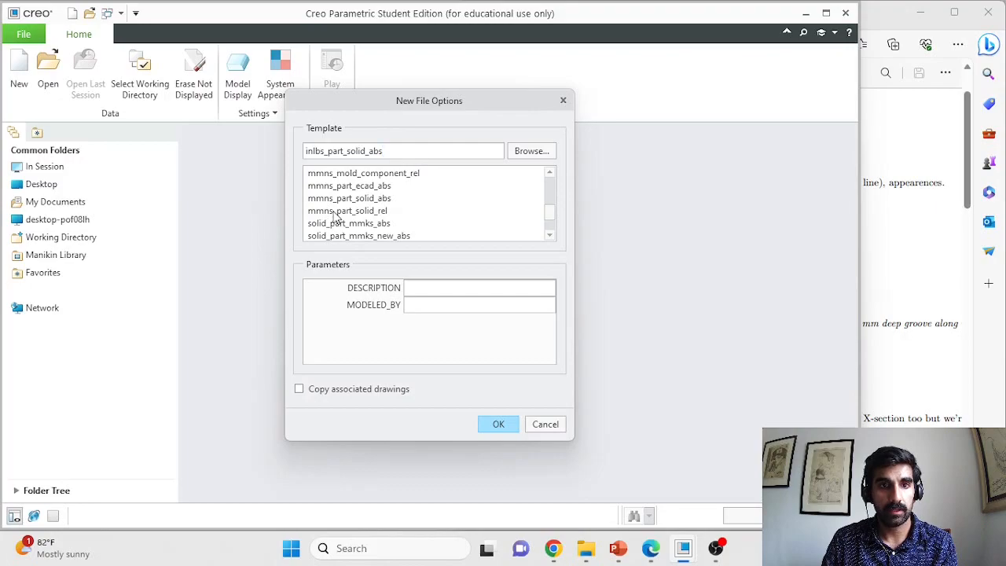
{"action": "scroll", "coordinate": [336, 218], "scroll_direction": "down", "scroll_amount": 1}
{"action": "scroll", "coordinate": [338, 216], "scroll_direction": "up", "scroll_amount": 4}
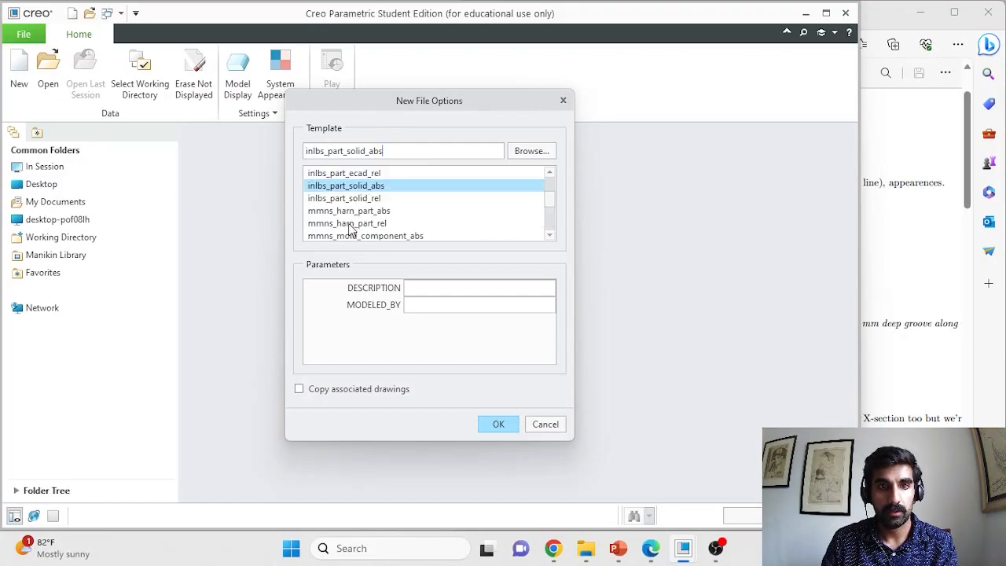
{"action": "scroll", "coordinate": [350, 226], "scroll_direction": "down", "scroll_amount": 2}
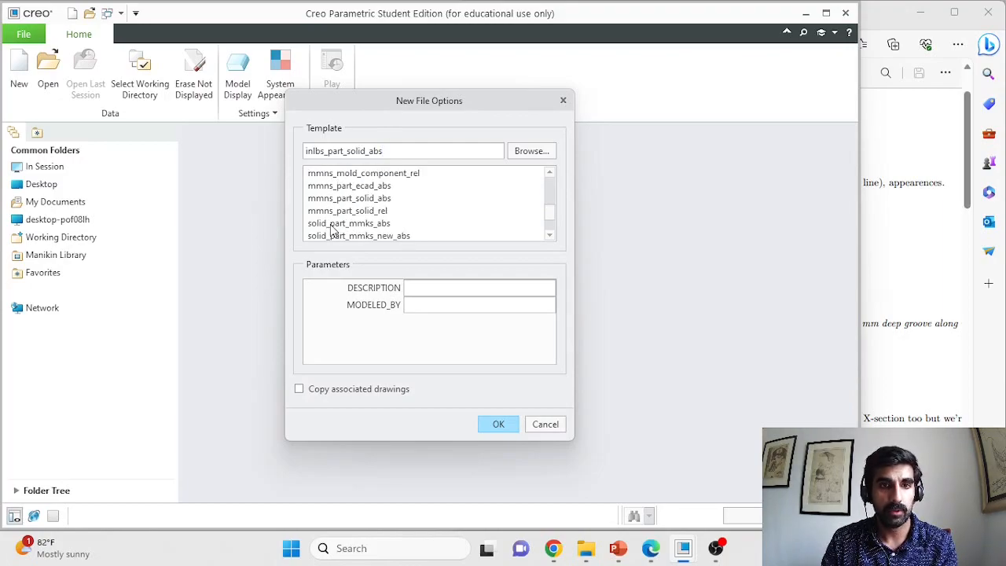
{"action": "left_click", "coordinate": [364, 225]}
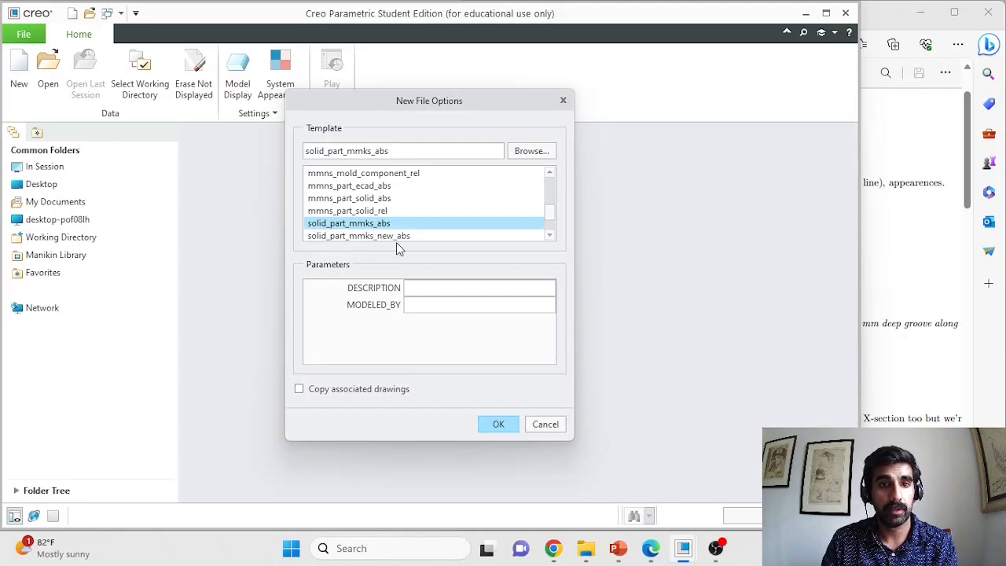
{"action": "left_click", "coordinate": [497, 423]}
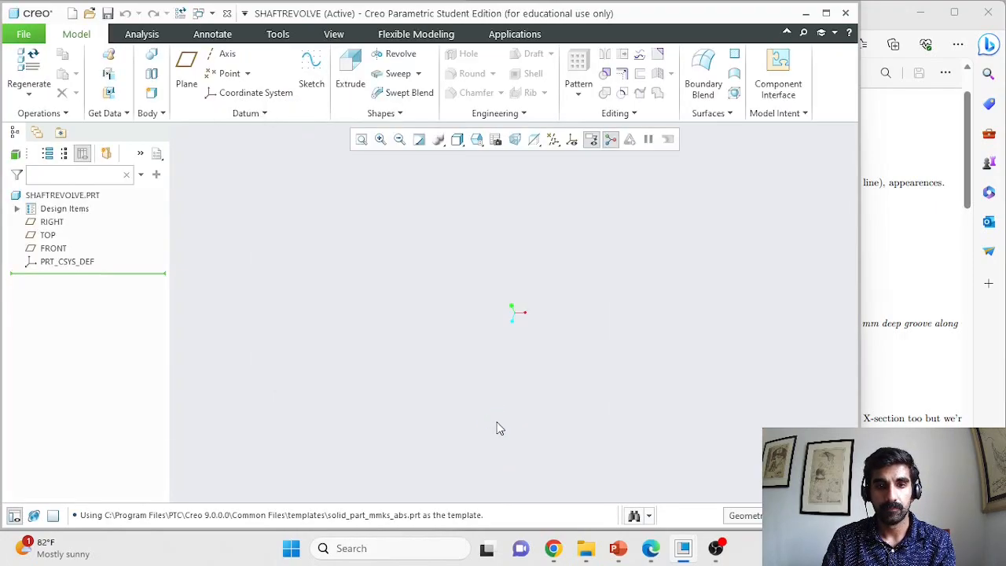
Step: Turn on the display of all datum features and start a Revolve with its sketch on the RIGHT plane
{"action": "left_click", "coordinate": [553, 140]}
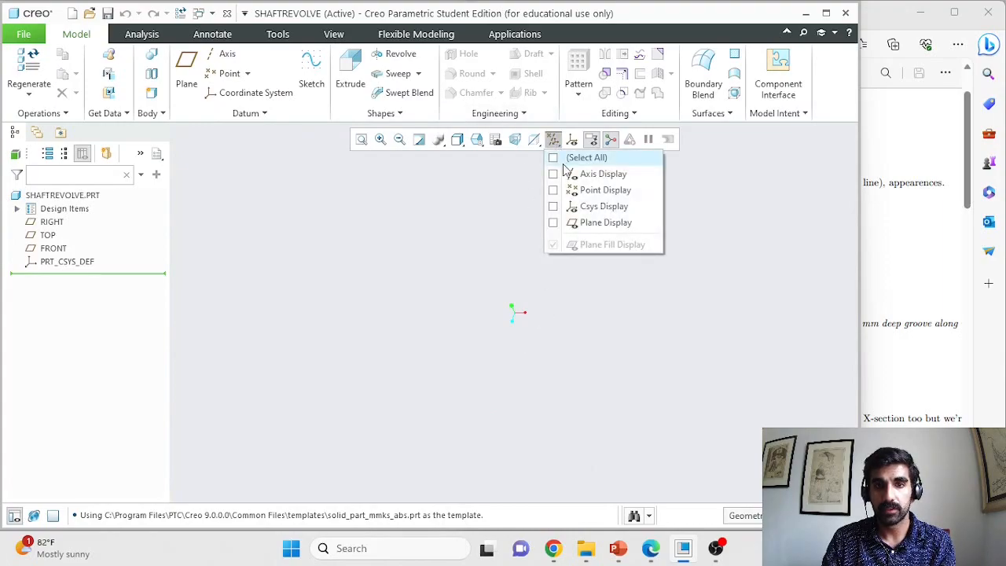
{"action": "left_click", "coordinate": [555, 158]}
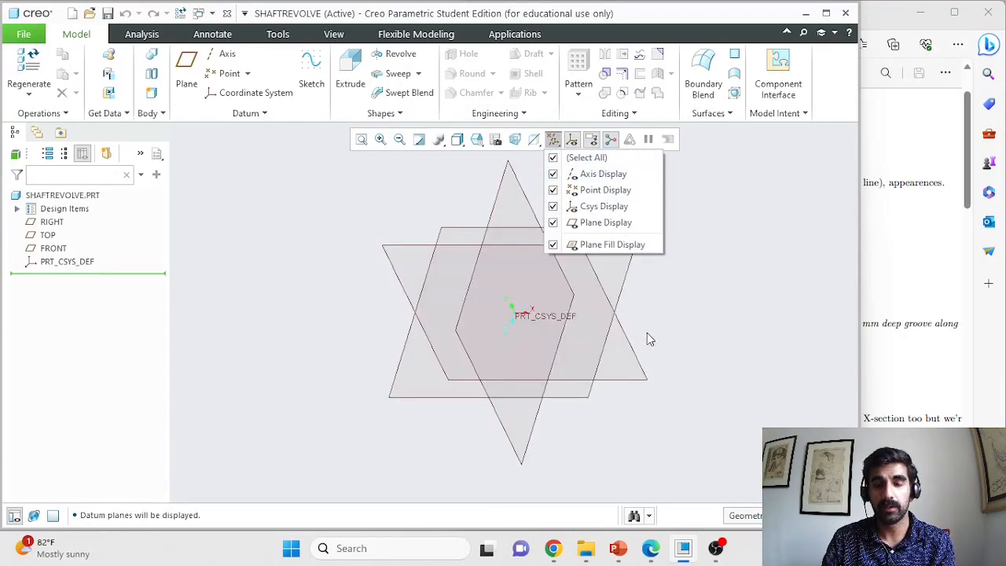
{"action": "scroll", "coordinate": [702, 246], "scroll_direction": "up", "scroll_amount": 1}
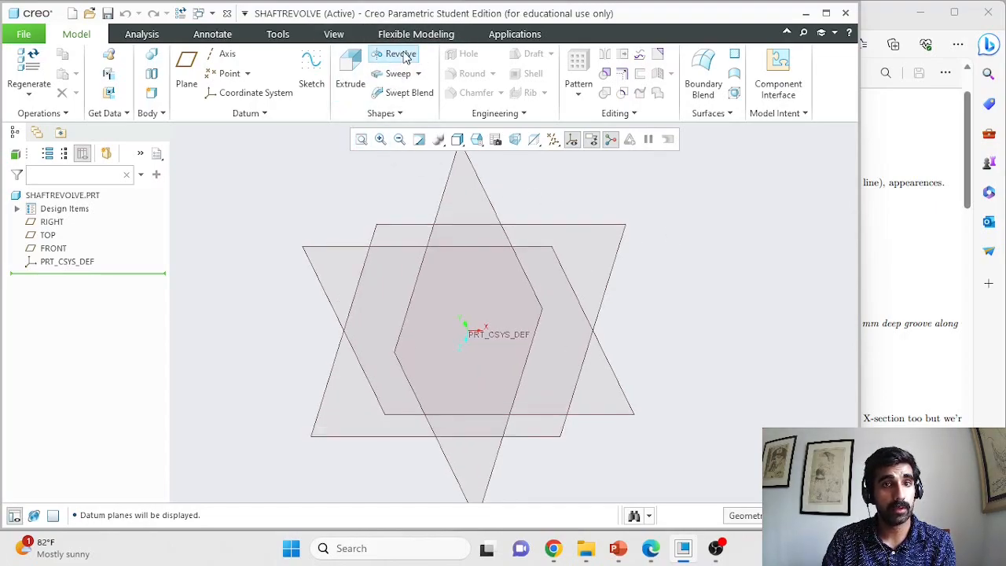
{"action": "left_click", "coordinate": [483, 190]}
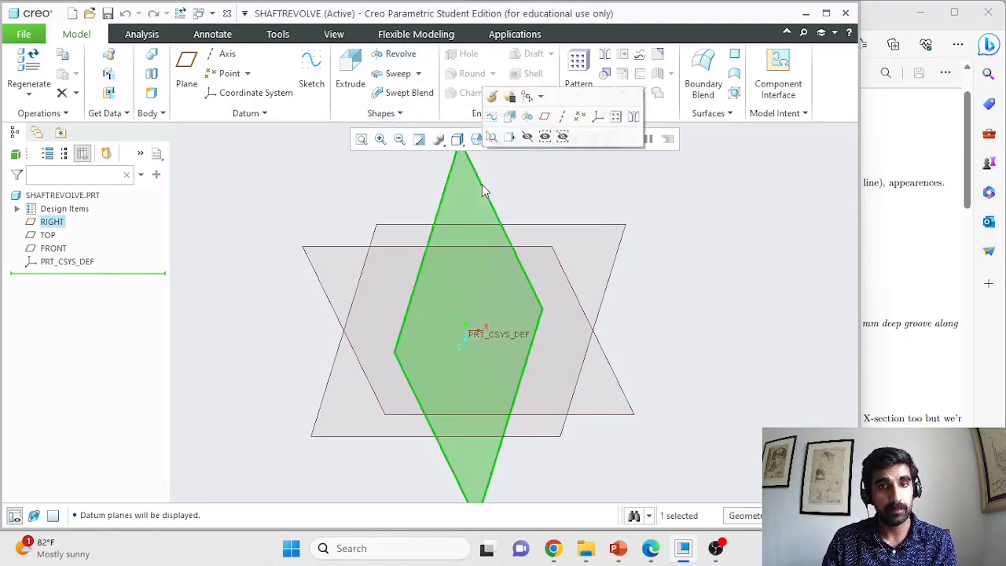
{"action": "left_click", "coordinate": [403, 55]}
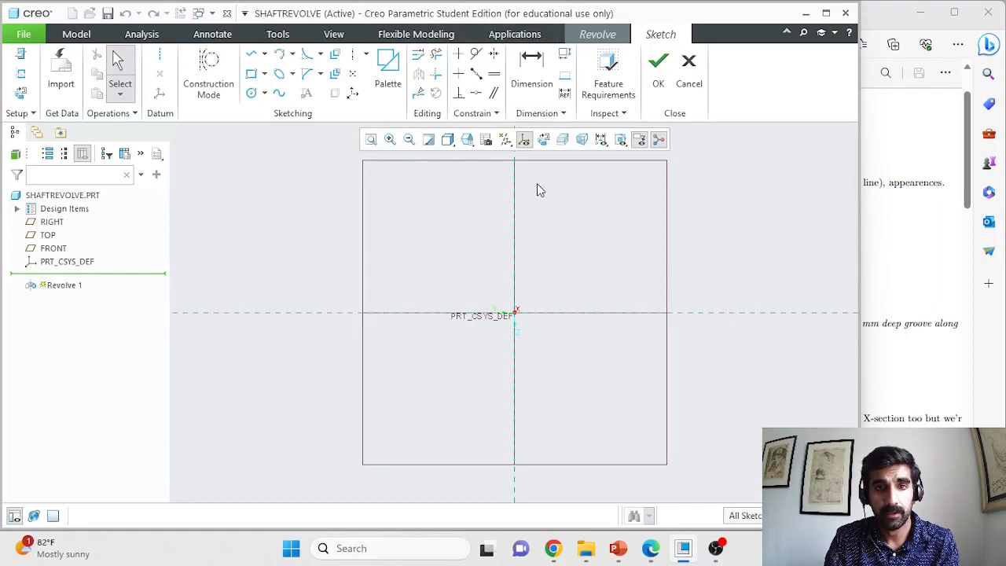
Step: Draw a vertical centerline through the origin along the vertical reference as the axis of revolution
{"action": "scroll", "coordinate": [537, 189], "scroll_direction": "up", "scroll_amount": 1}
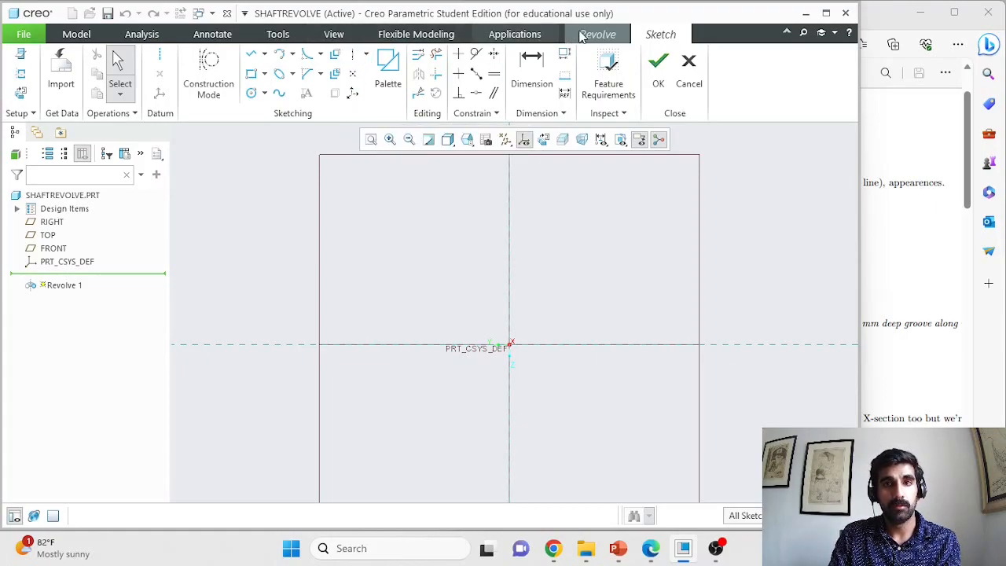
{"action": "left_click", "coordinate": [358, 60]}
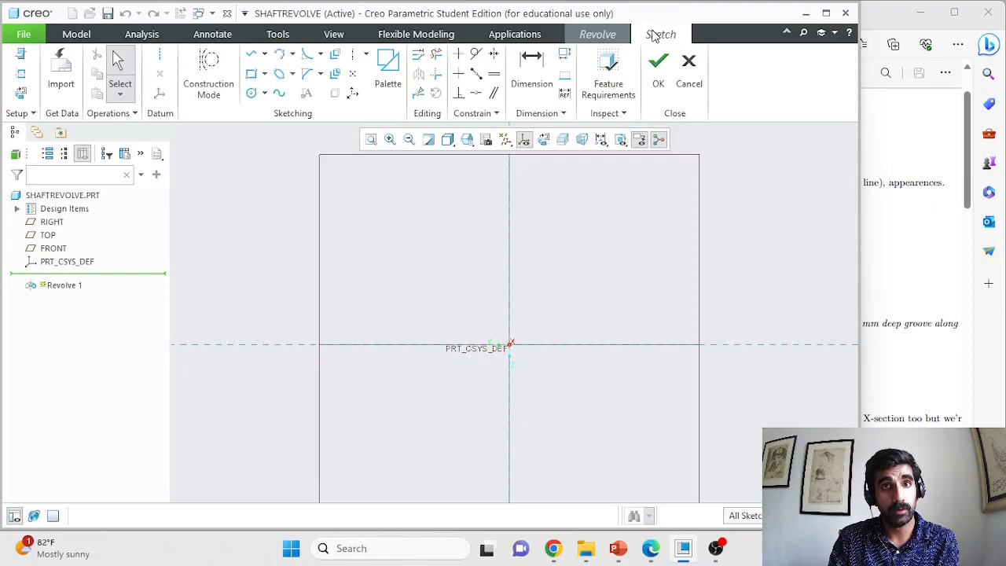
{"action": "left_click", "coordinate": [357, 57]}
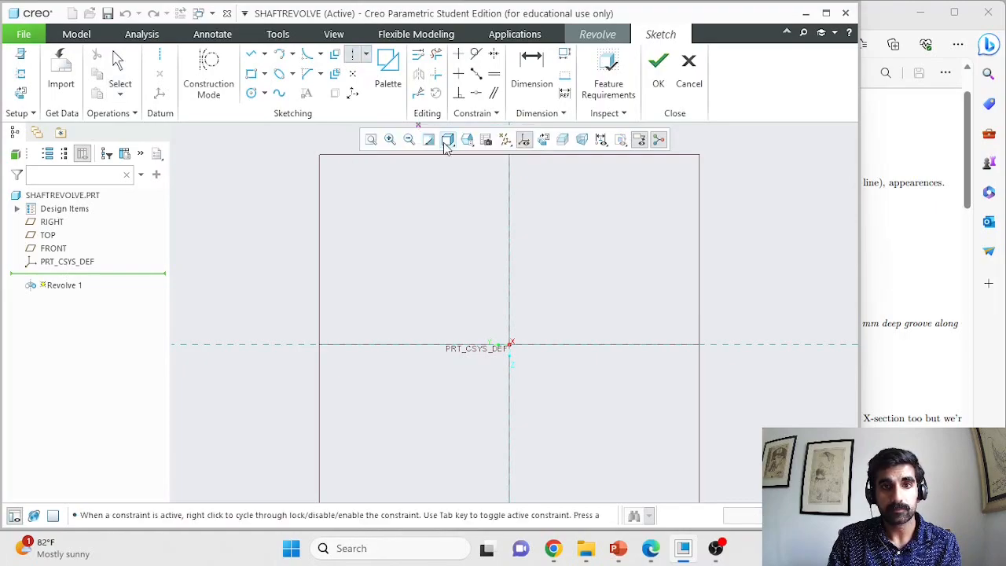
{"action": "left_click", "coordinate": [511, 201]}
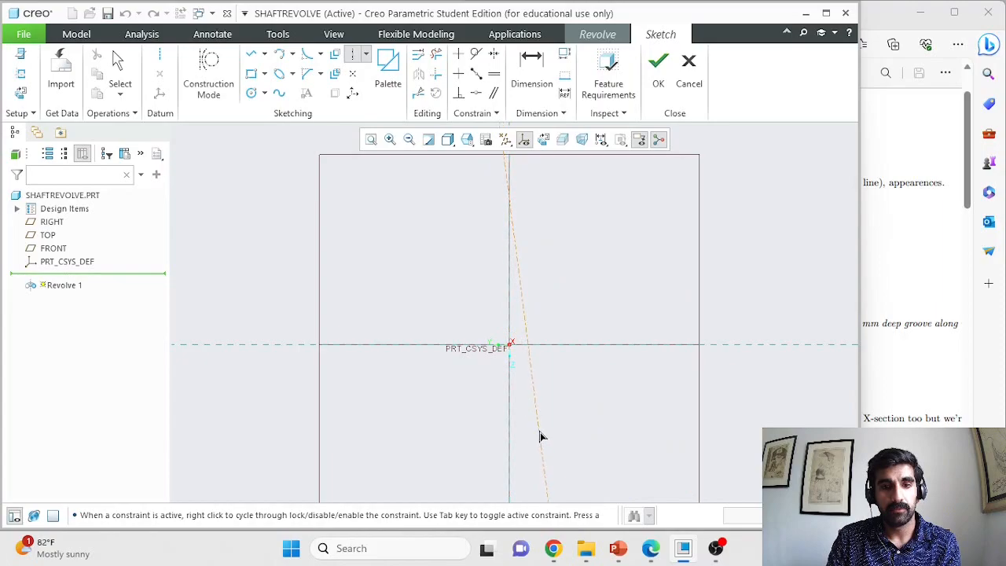
{"action": "left_click", "coordinate": [510, 451]}
{"action": "left_click", "coordinate": [509, 447]}
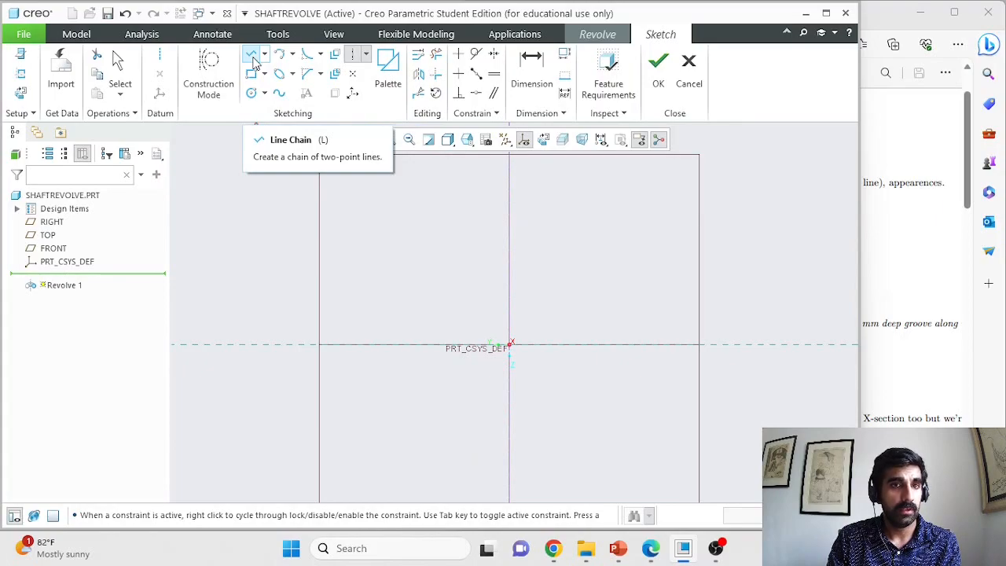
Step: Sketch a closed Line Chain rectangle about 65 mm wide and 203 mm high, left of the centerline with its lower-right corner at the origin
{"action": "left_click", "coordinate": [253, 60]}
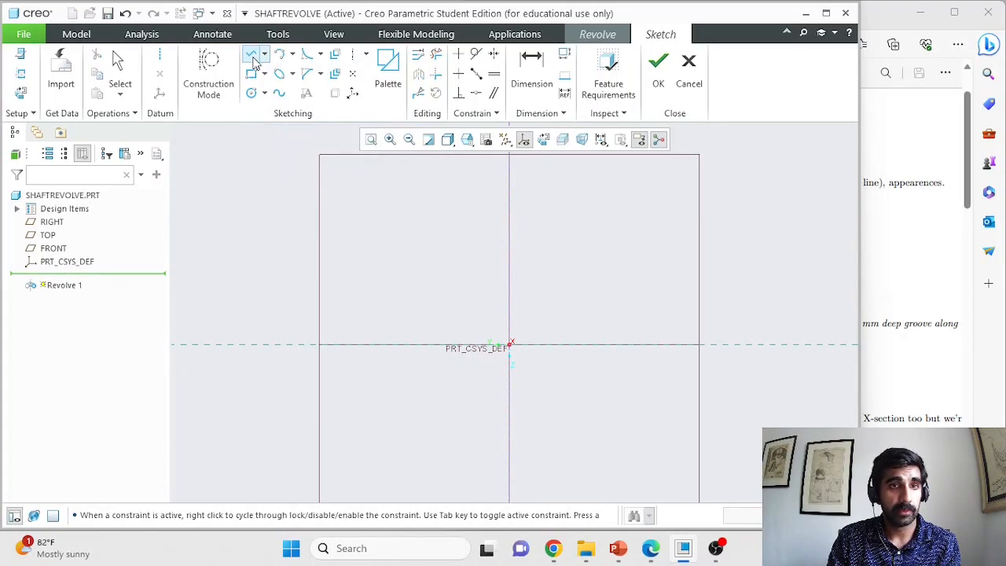
{"action": "left_click", "coordinate": [509, 194]}
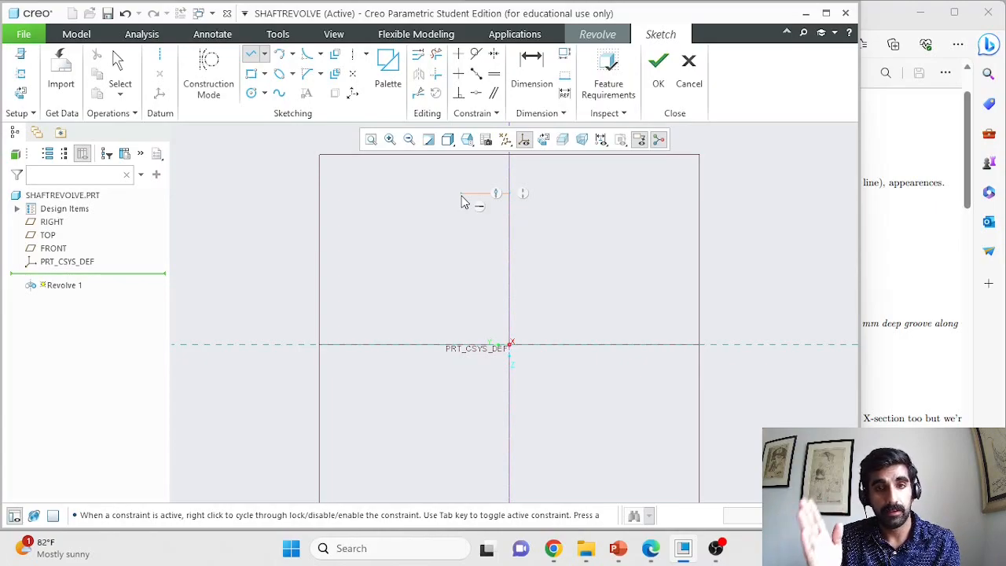
{"action": "left_click", "coordinate": [462, 196]}
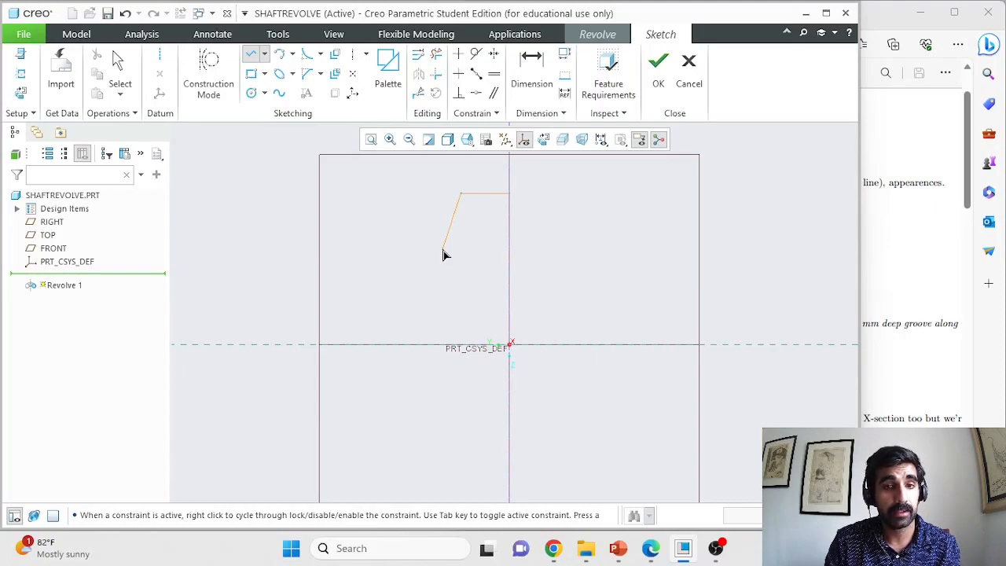
{"action": "left_click", "coordinate": [460, 344]}
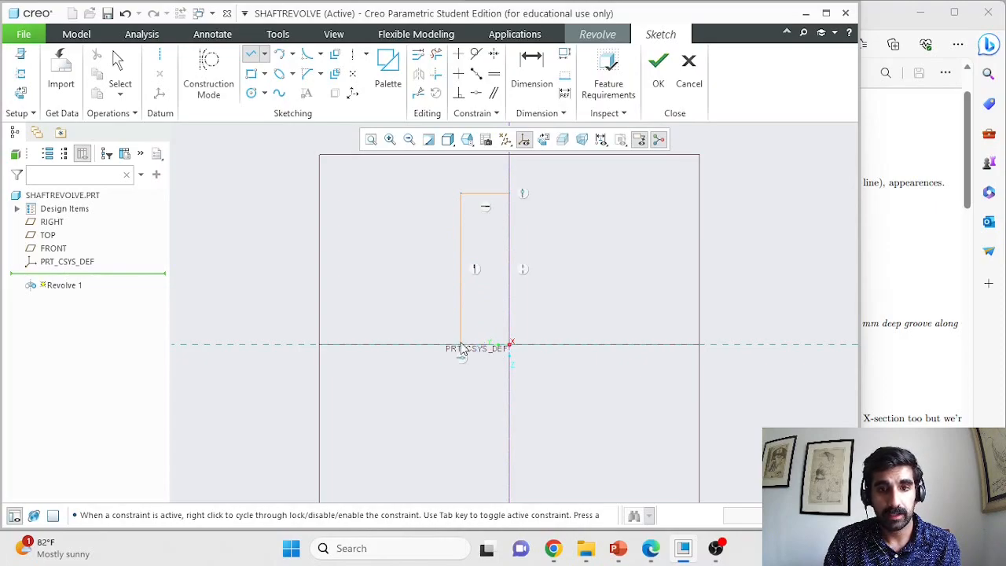
{"action": "left_click", "coordinate": [510, 344]}
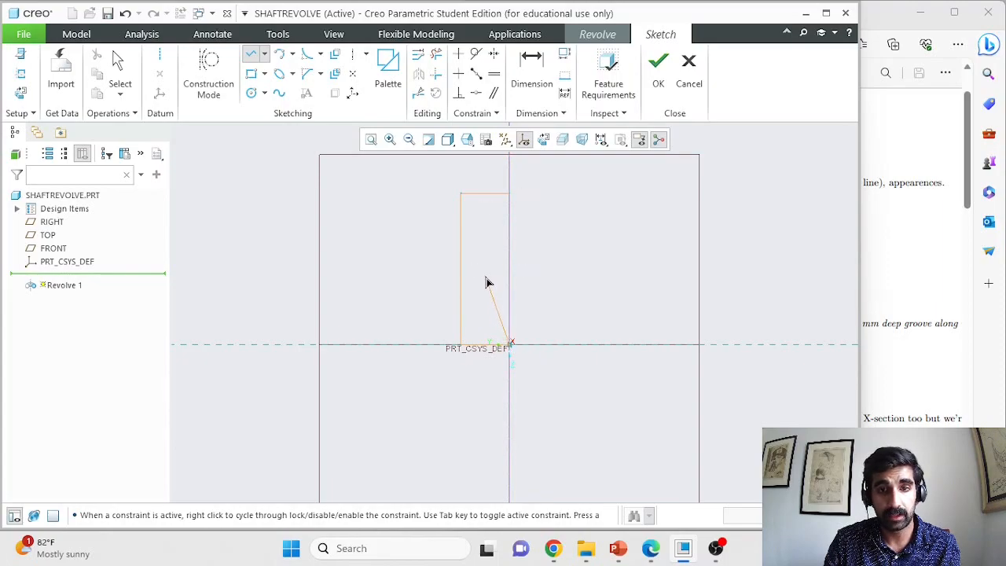
{"action": "left_click", "coordinate": [511, 194]}
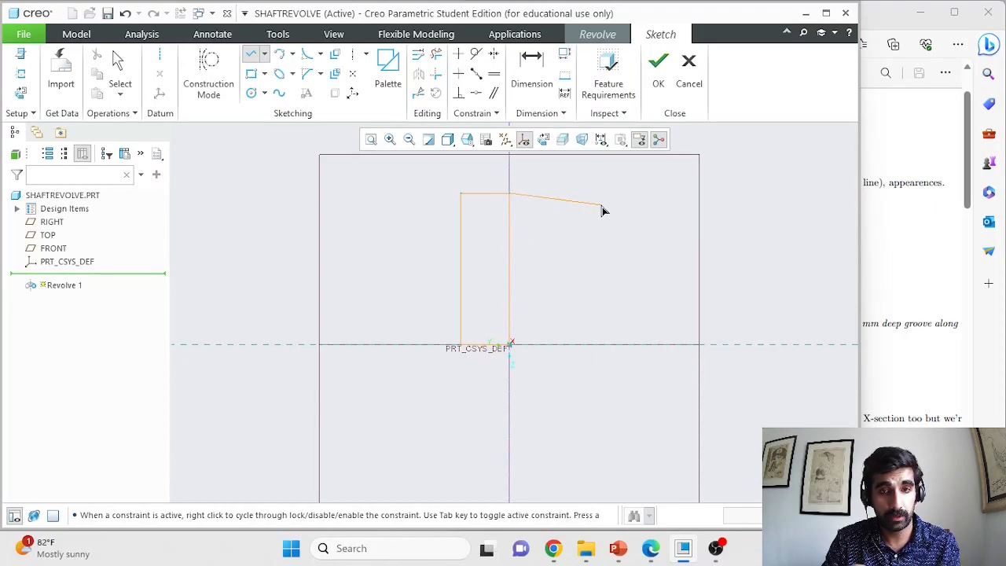
{"action": "middle_click", "coordinate": [600, 206]}
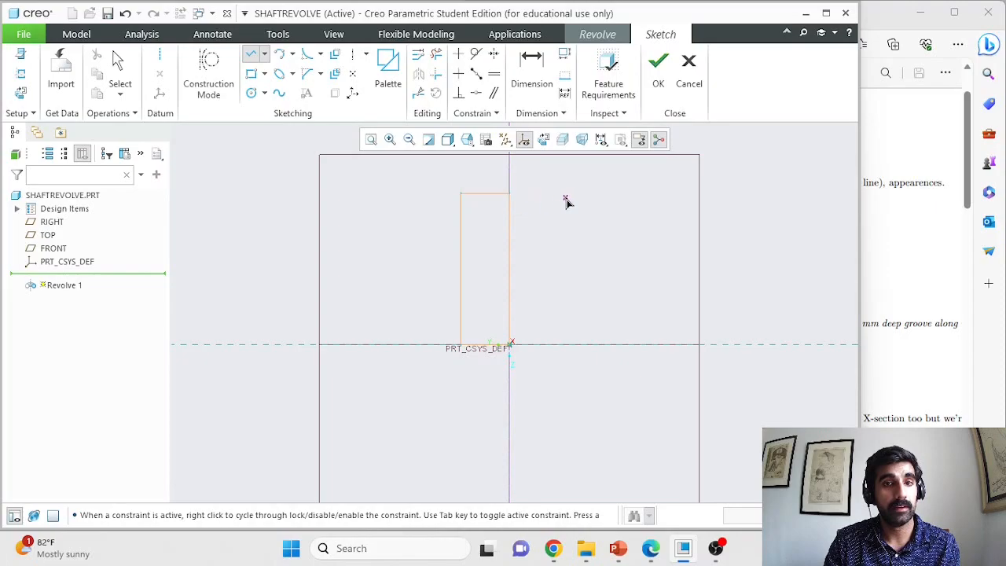
{"action": "middle_click", "coordinate": [571, 203]}
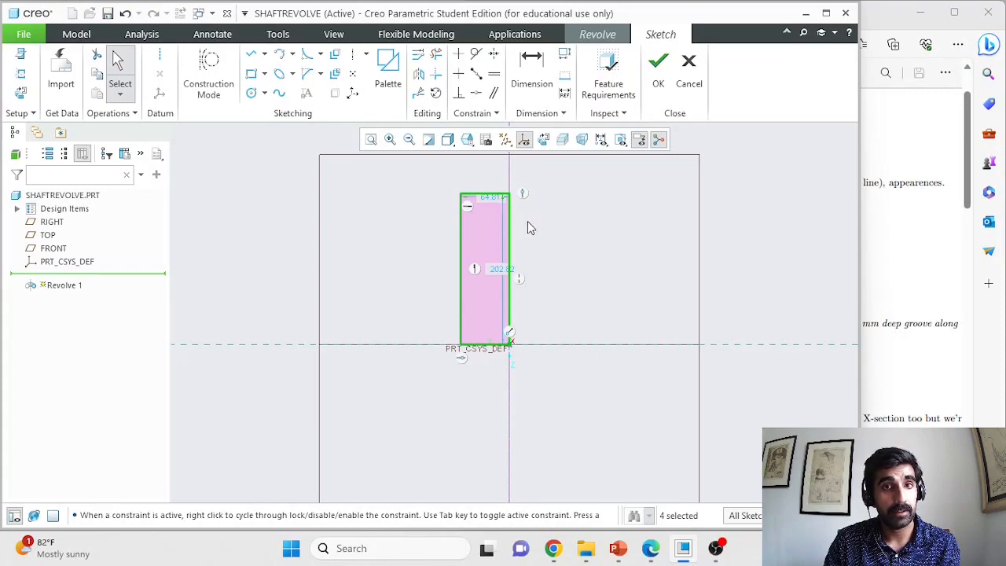
Step: Set the rectangle's height to 1000 mm and its width to 100 mm, and finish the sketch
{"action": "scroll", "coordinate": [530, 223], "scroll_direction": "down", "scroll_amount": 2}
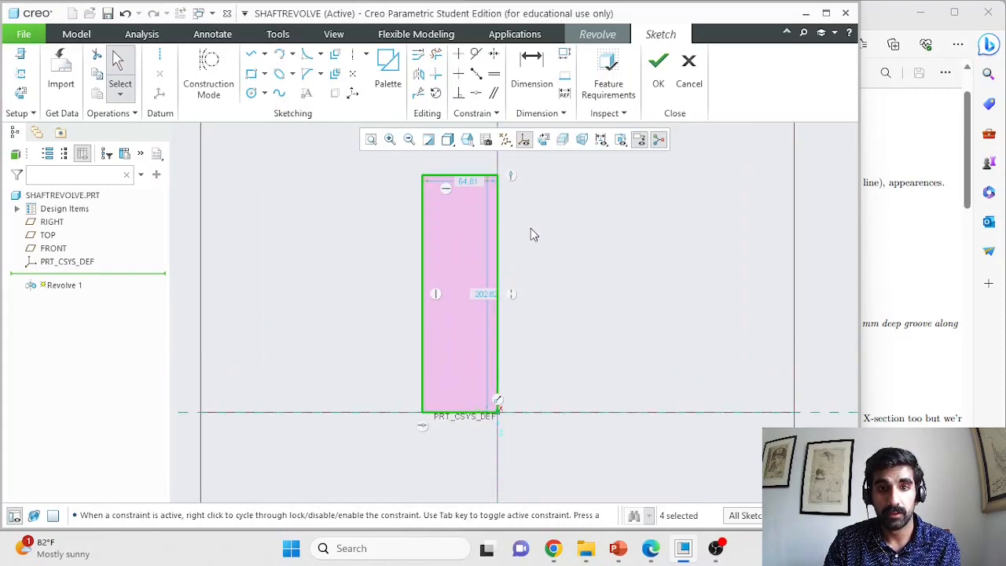
{"action": "double_click", "coordinate": [486, 297]}
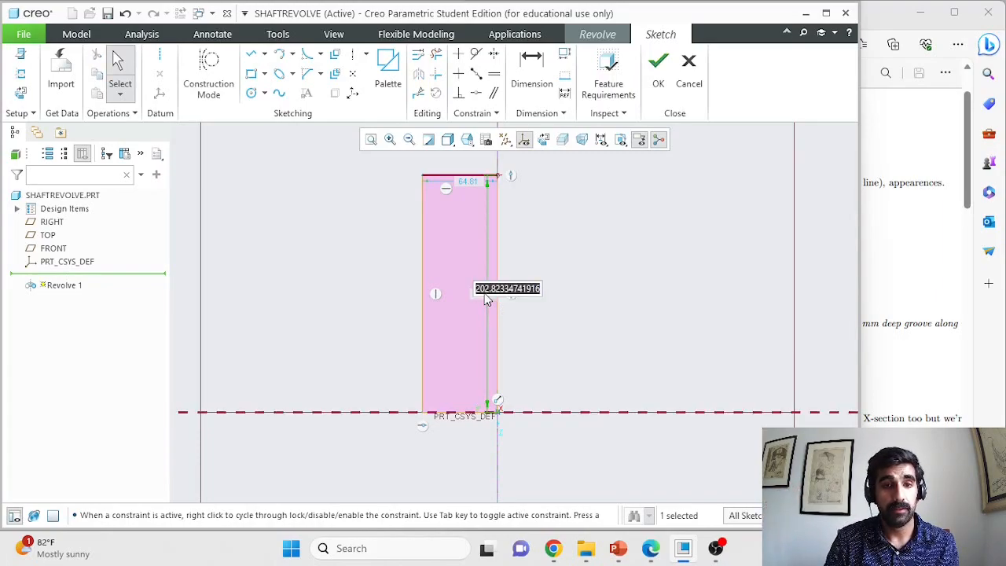
{"action": "type", "text": "1000"}
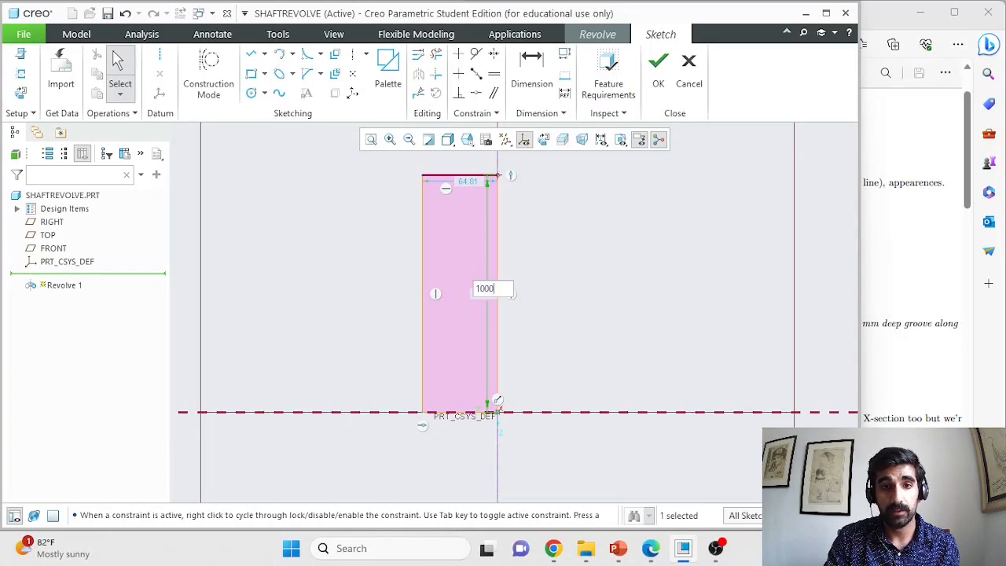
{"action": "key", "text": "Return"}
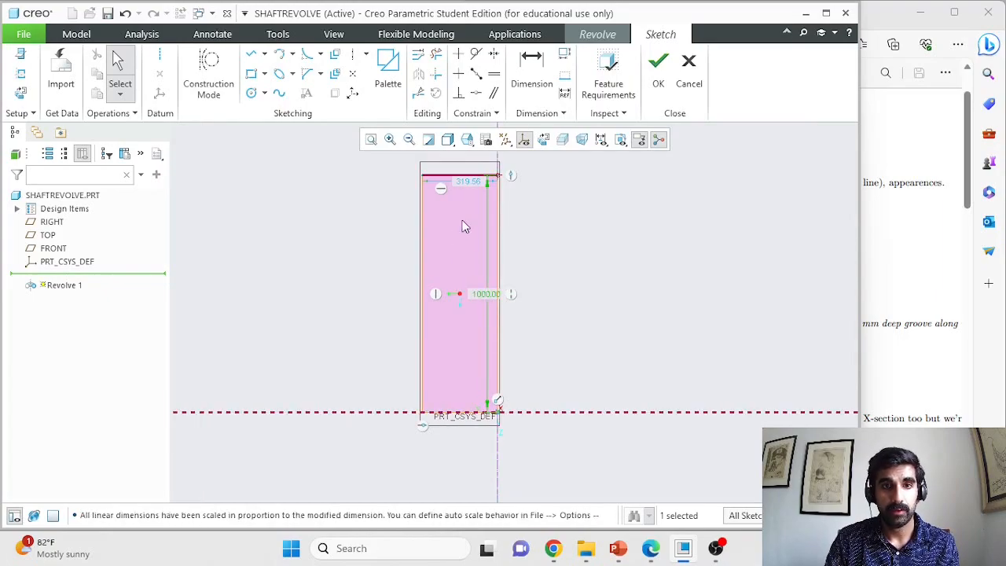
{"action": "double_click", "coordinate": [472, 182]}
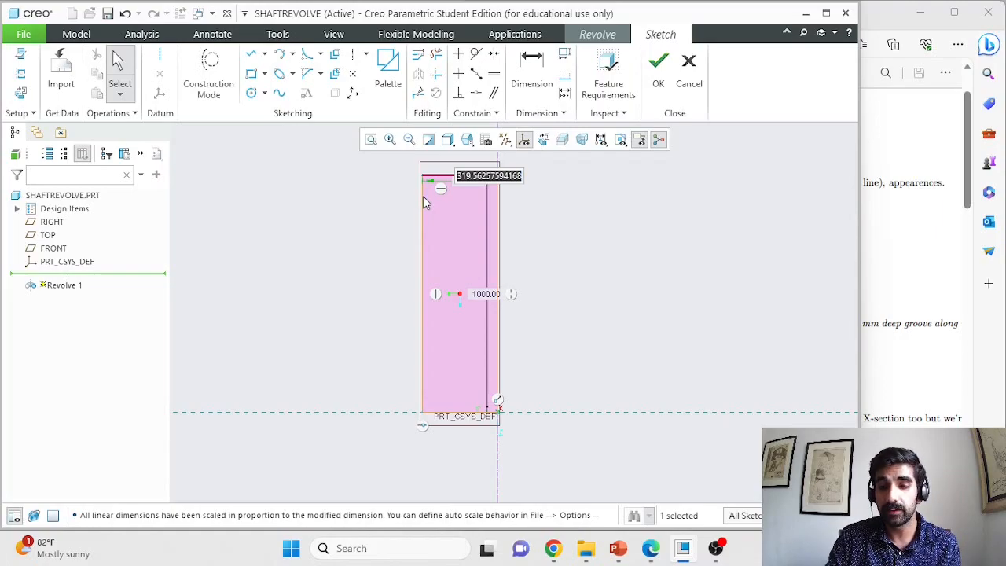
{"action": "type", "text": "100"}
{"action": "key", "text": "Return"}
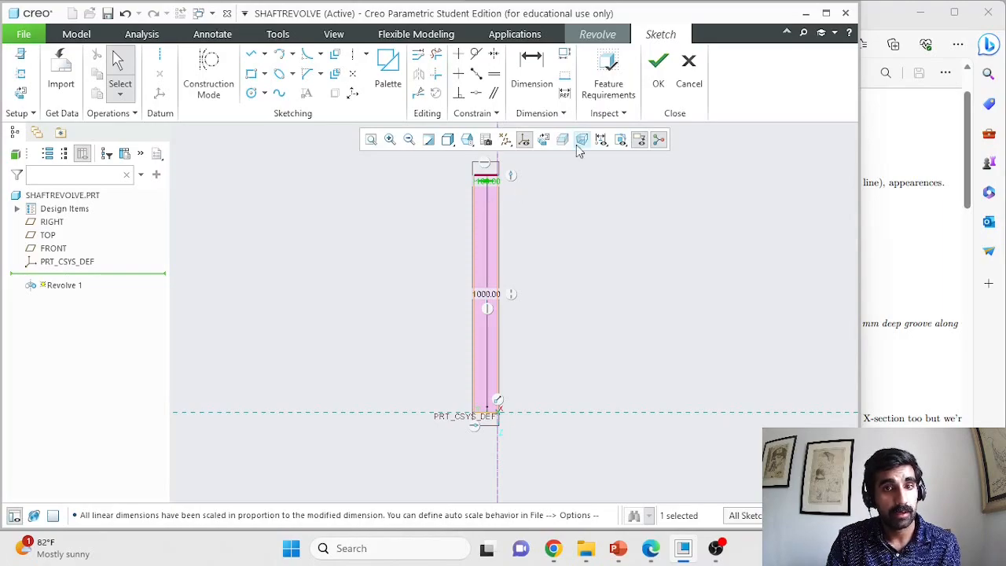
{"action": "left_click", "coordinate": [661, 69]}
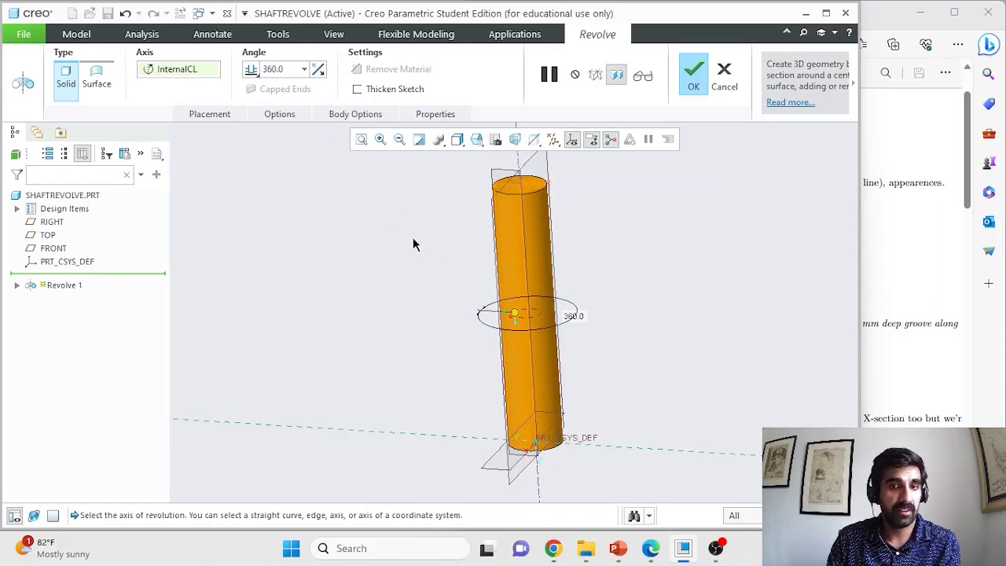
Step: Try partial revolve angles of 265° and 232°, flipping the direction of rotation in between
{"action": "double_click", "coordinate": [293, 69]}
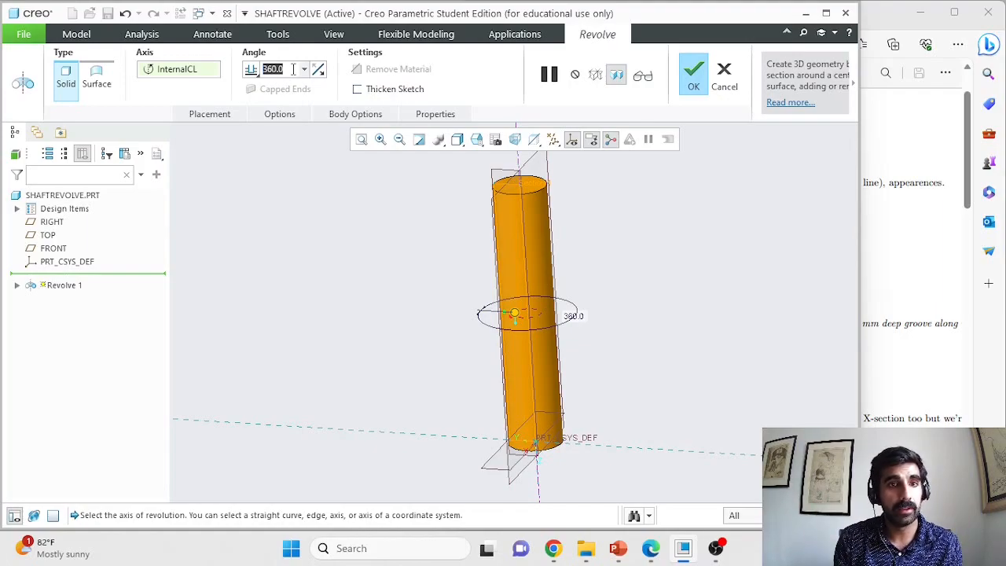
{"action": "type", "text": "265"}
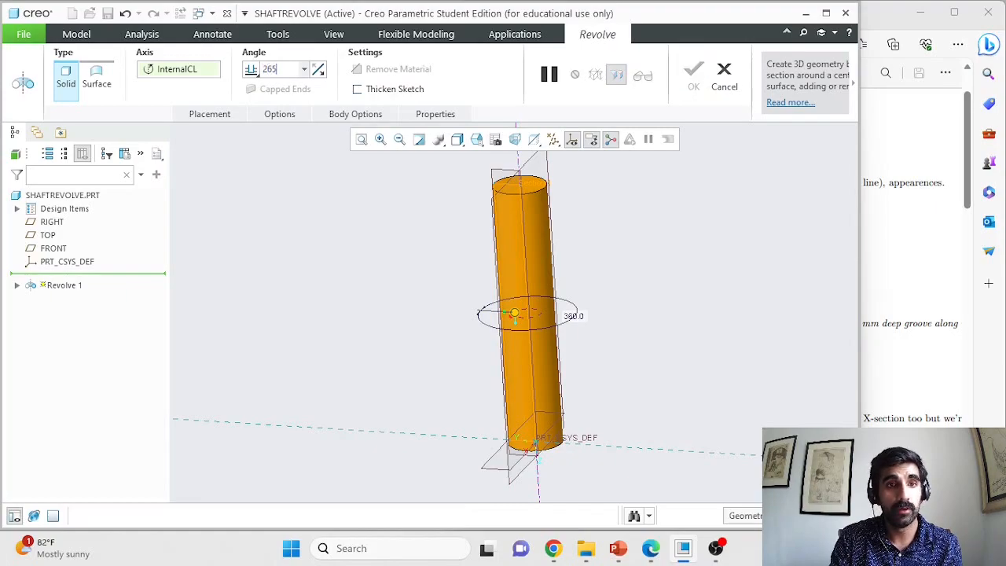
{"action": "key", "text": "Return"}
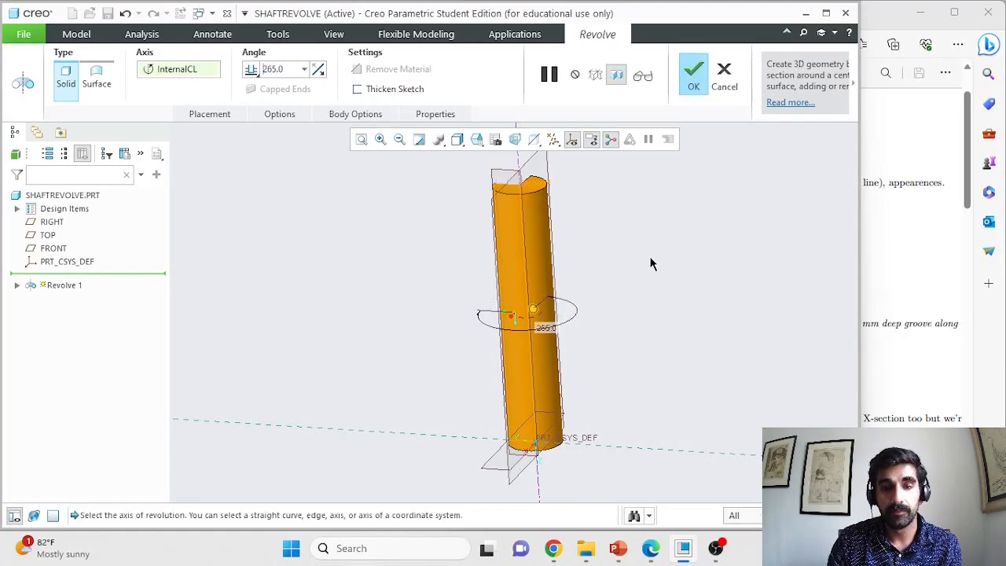
{"action": "middle_click_drag", "start_coordinate": [634, 234], "coordinate": [602, 274]}
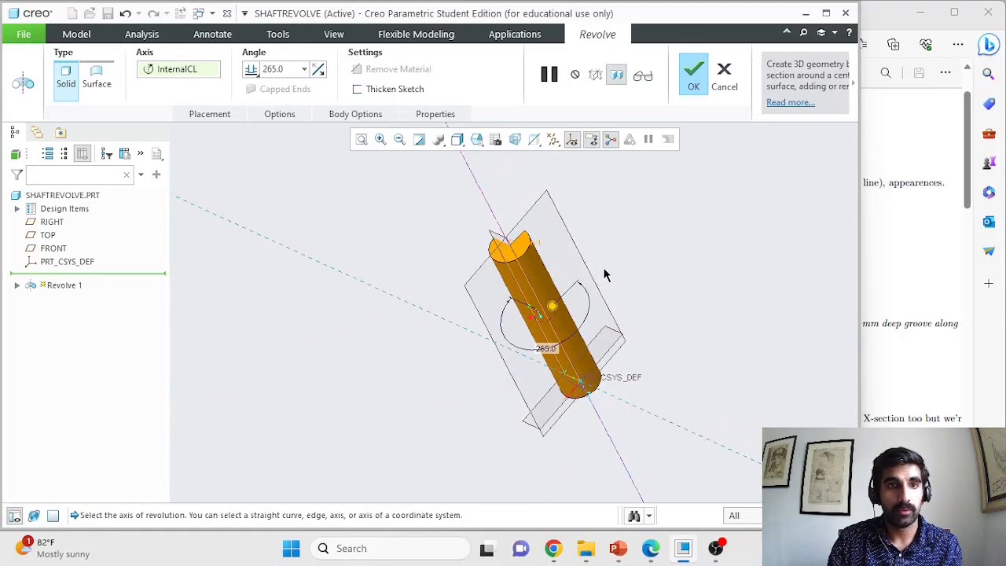
{"action": "left_click", "coordinate": [318, 70]}
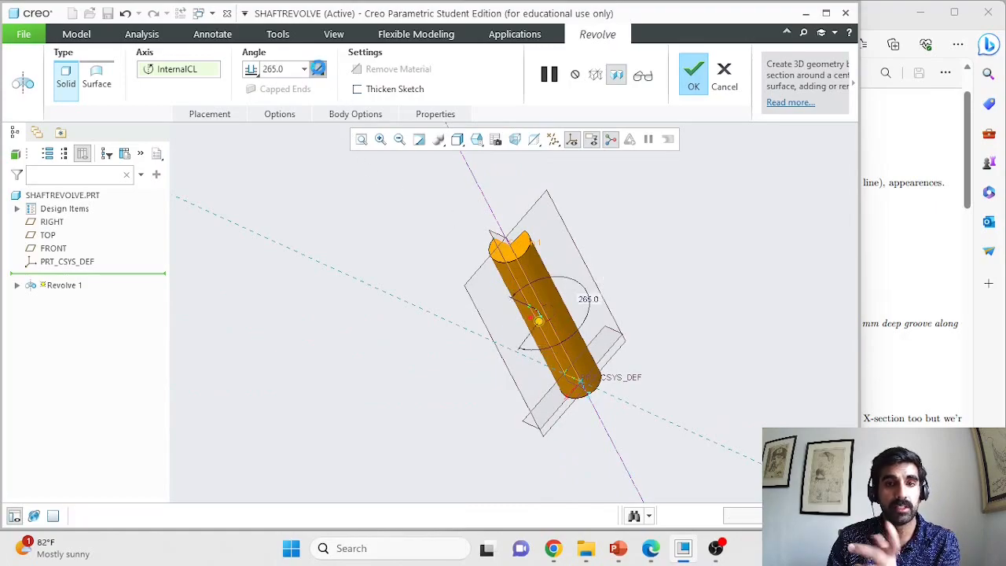
{"action": "middle_click_drag", "start_coordinate": [420, 364], "coordinate": [442, 390]}
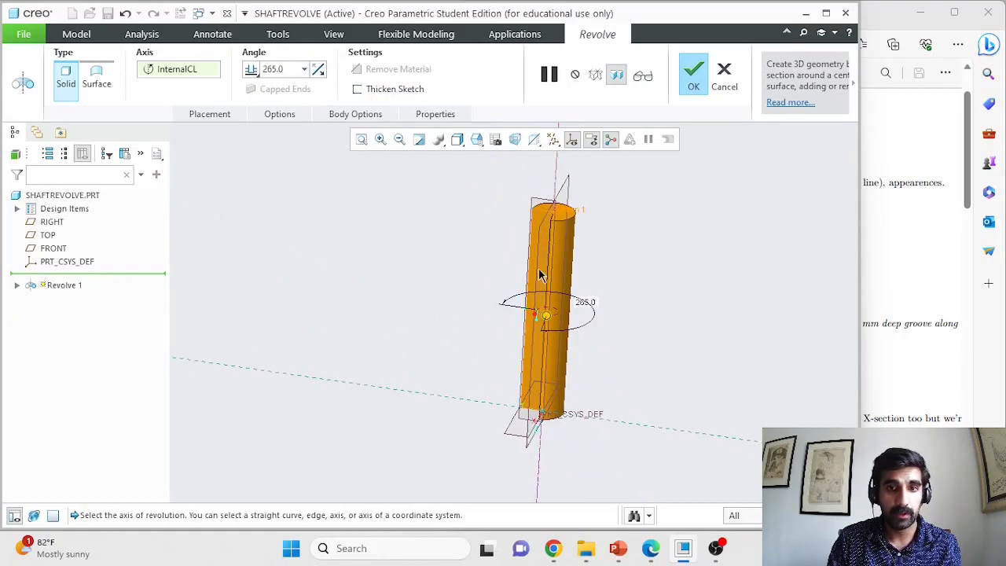
{"action": "mouse_move", "coordinate": [546, 315]}
{"action": "left_mouse_down"}
{"action": "mouse_move", "coordinate": [571, 325]}
{"action": "mouse_move", "coordinate": [582, 311]}
{"action": "mouse_move", "coordinate": [562, 310]}
{"action": "mouse_move", "coordinate": [548, 326]}
{"action": "mouse_move", "coordinate": [539, 310]}
{"action": "mouse_move", "coordinate": [553, 316]}
{"action": "left_mouse_up"}
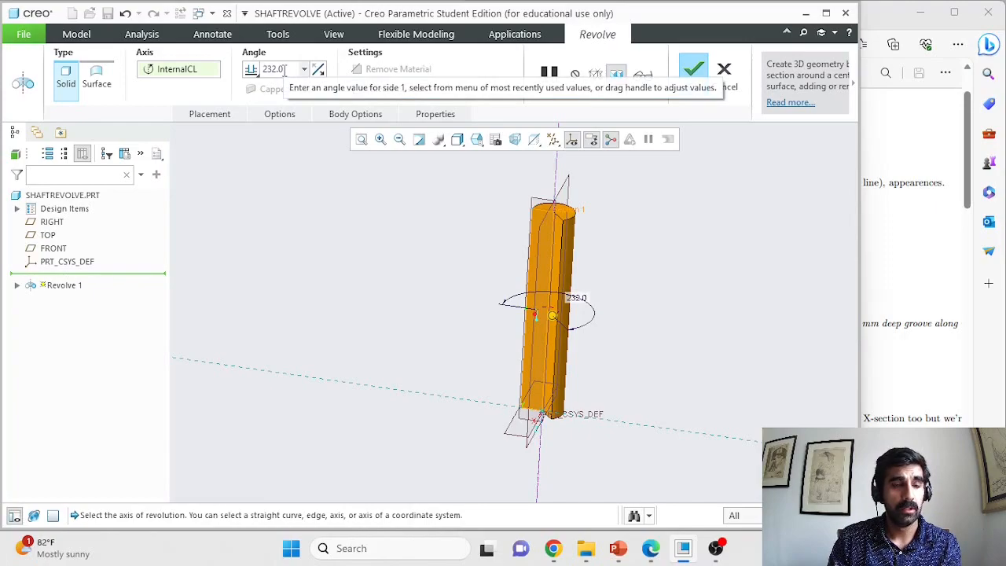
Step: Set the revolve angle to 360° and complete the solid shaft feature
{"action": "double_click", "coordinate": [285, 69]}
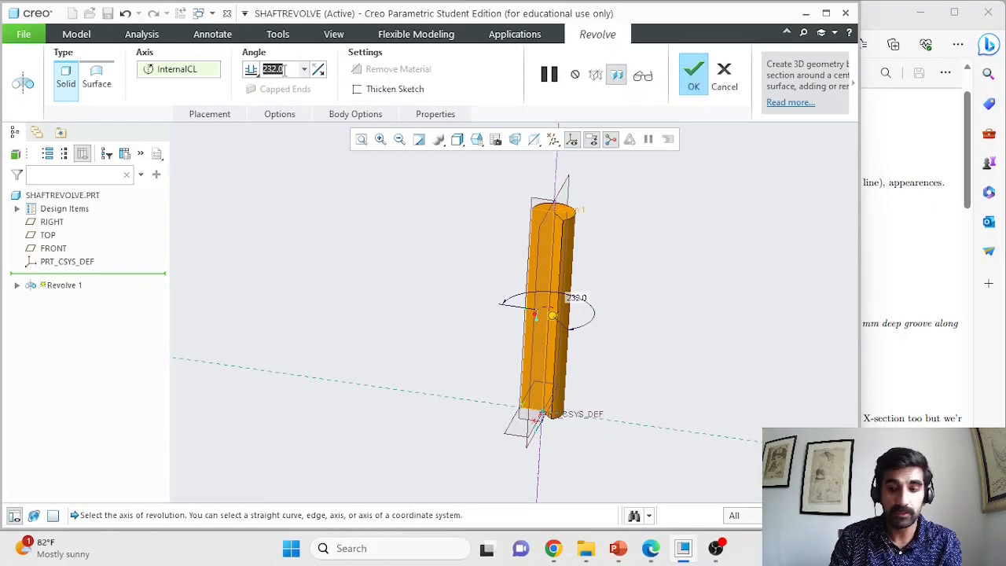
{"action": "type", "text": "360"}
{"action": "key", "text": "Return"}
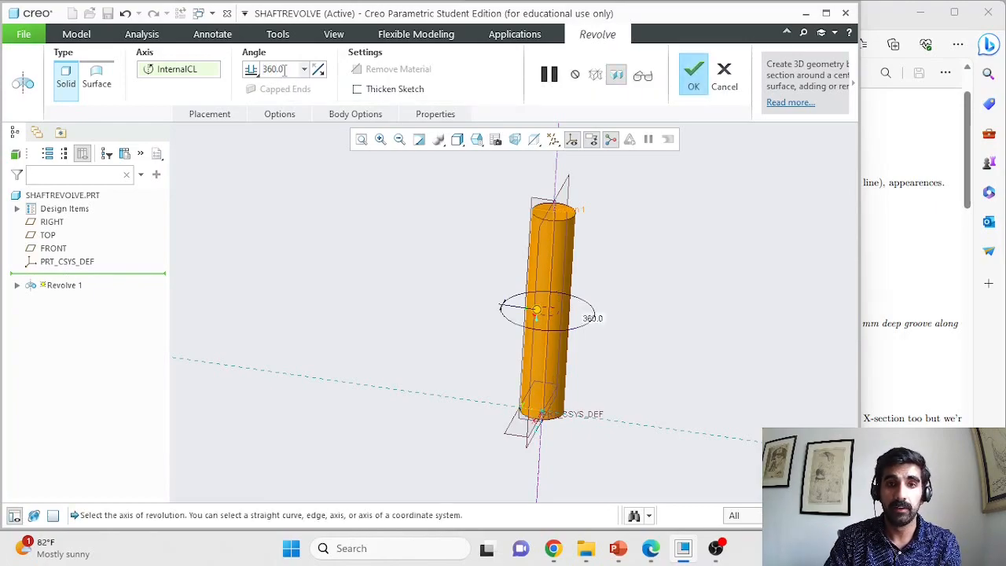
{"action": "scroll", "coordinate": [542, 277], "scroll_direction": "down", "scroll_amount": 2}
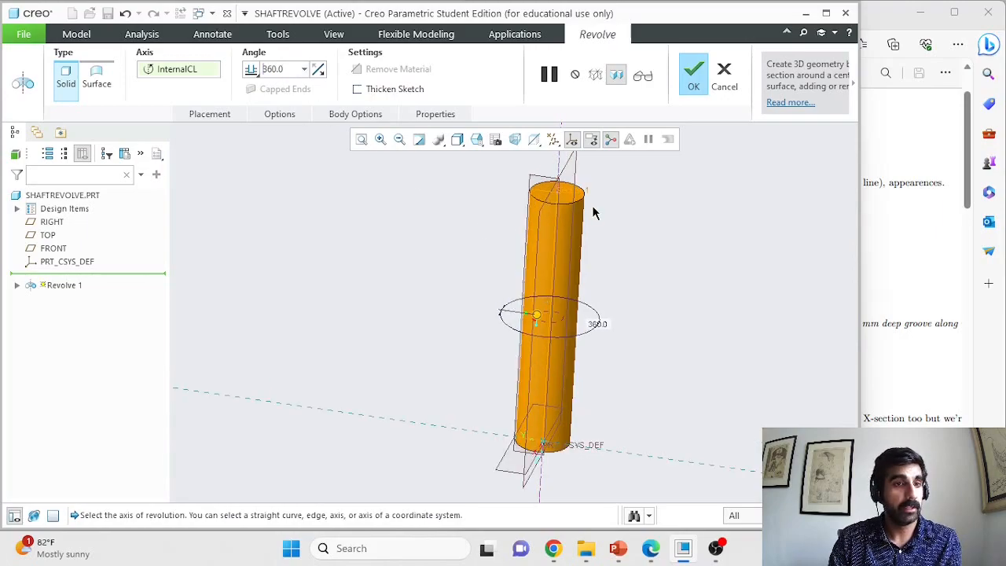
{"action": "left_click", "coordinate": [696, 79]}
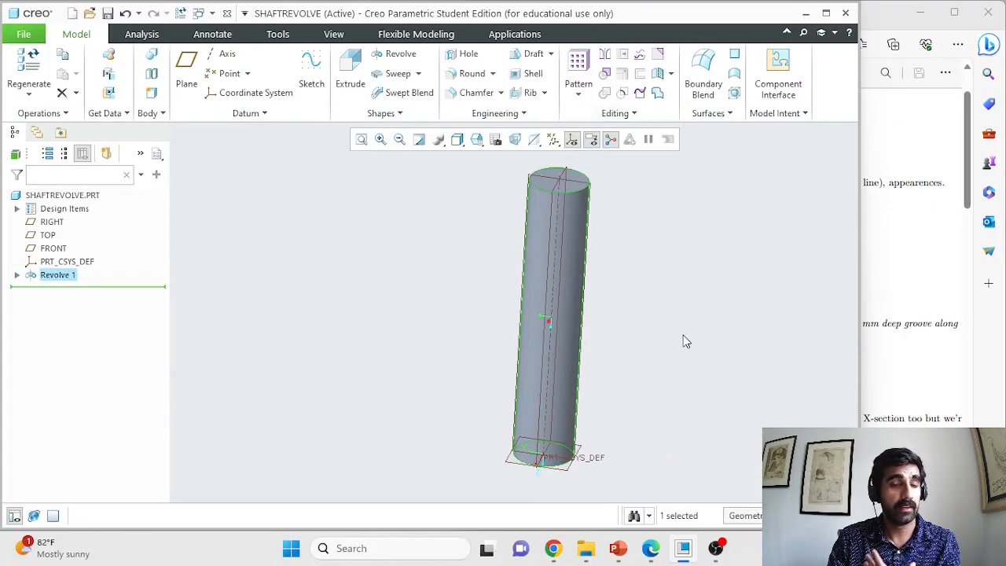
Step: Rename the revolved shaft feature as BaseShaft in the model tree
{"action": "double_click", "coordinate": [42, 275]}
{"action": "type", "text": "BaseShaft"}
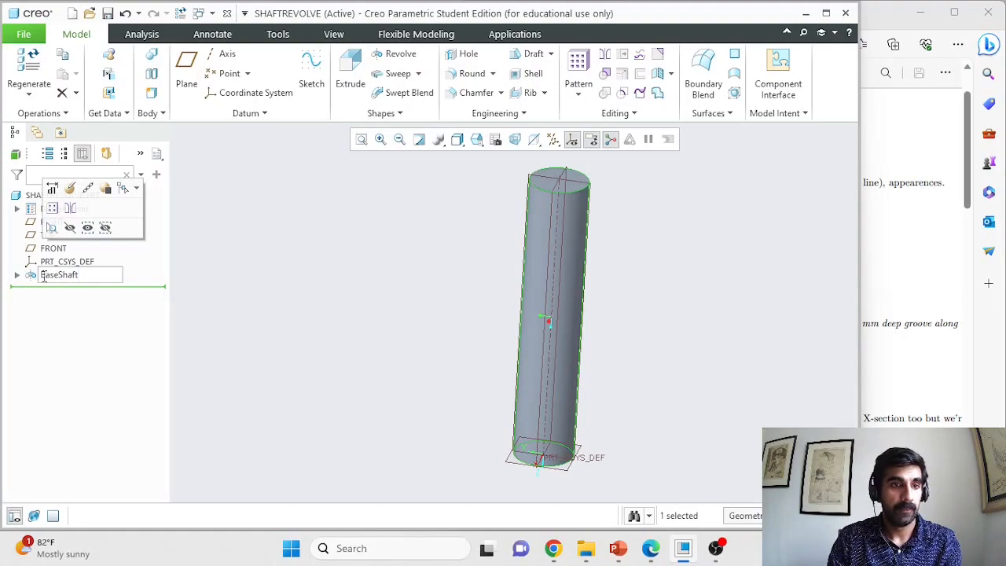
{"action": "left_click", "coordinate": [318, 293]}
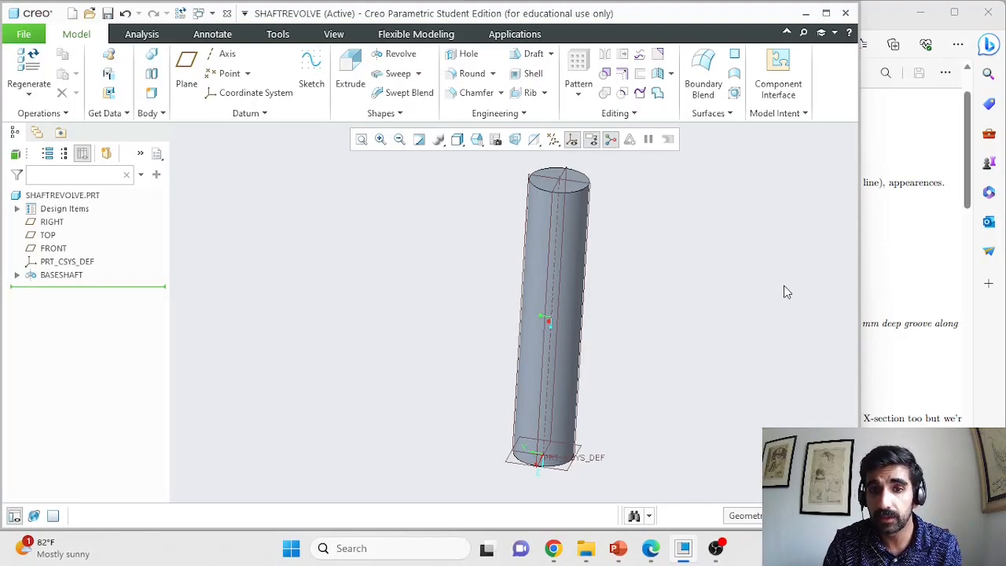
Step: Check the groove dimensions in the Creo_Session_2.pdf checklist, and start a second Revolve with its sketch on the TOP plane in Creo
{"action": "left_click", "coordinate": [875, 264]}
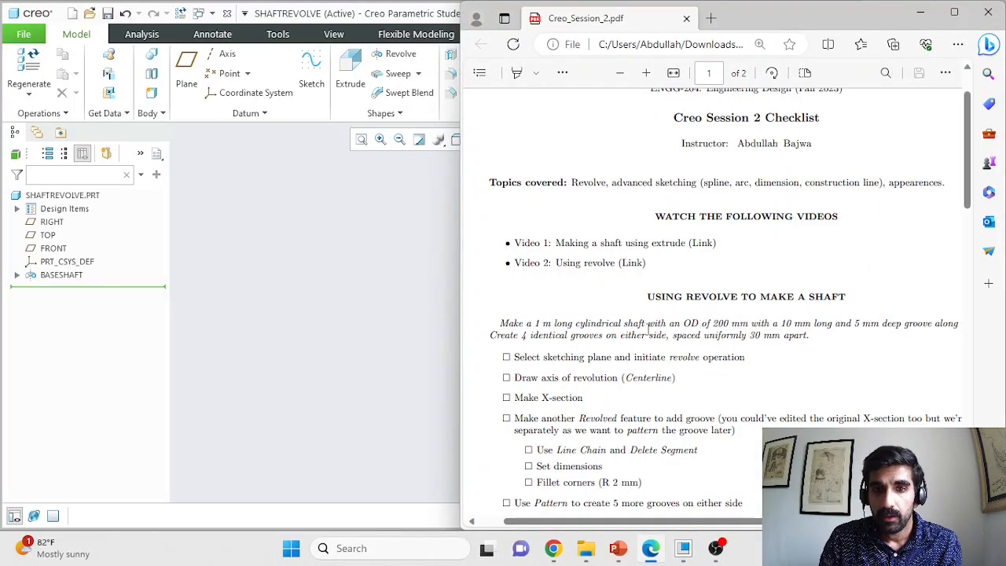
{"action": "left_click_drag", "start_coordinate": [500, 323], "coordinate": [749, 323]}
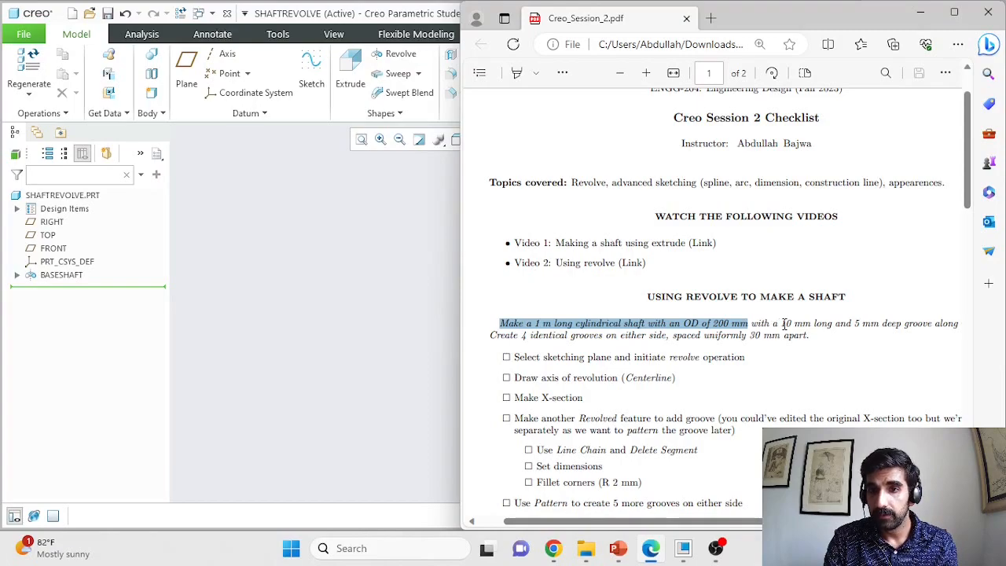
{"action": "left_click_drag", "start_coordinate": [773, 324], "coordinate": [860, 329]}
{"action": "left_click", "coordinate": [410, 303]}
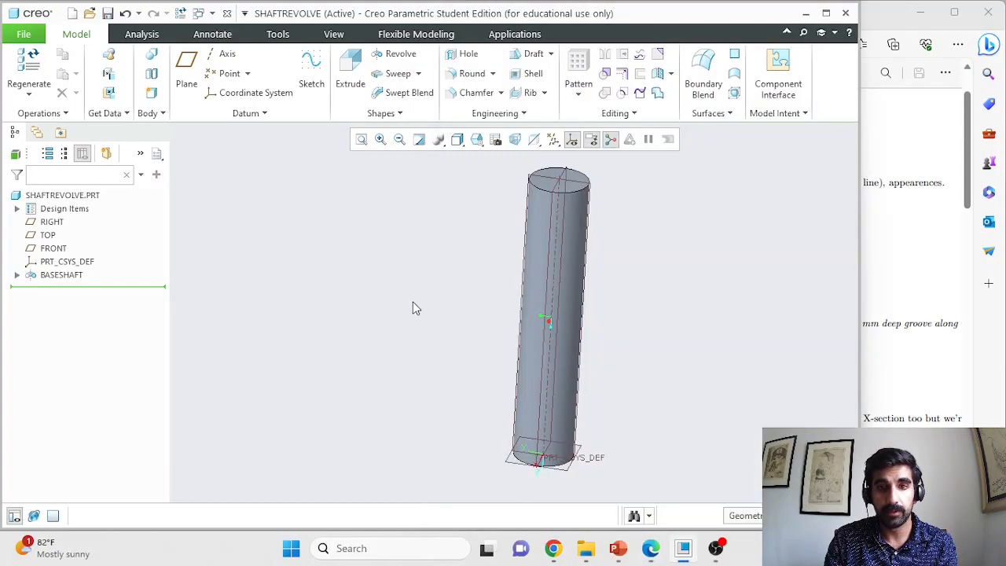
{"action": "left_click", "coordinate": [583, 188]}
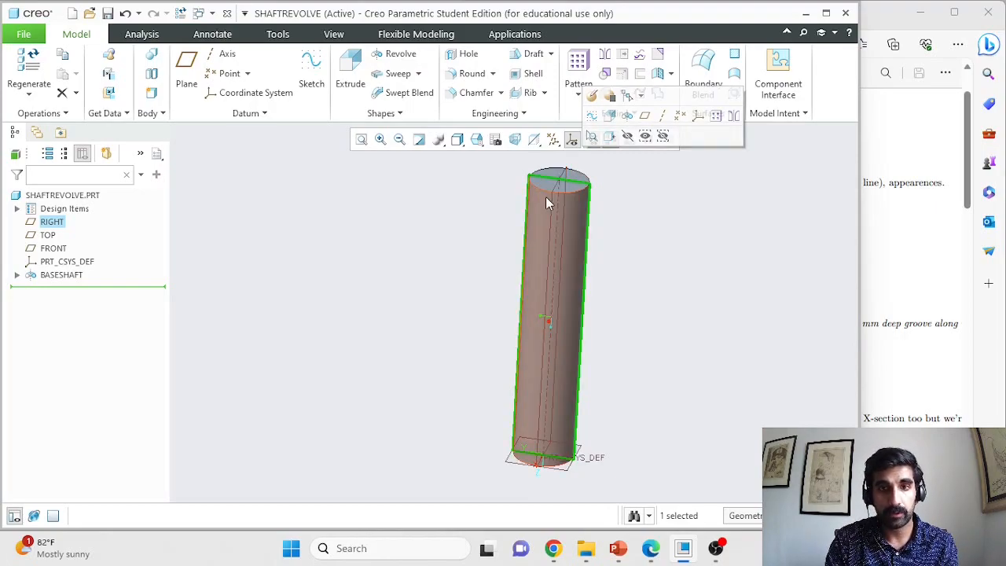
{"action": "left_click", "coordinate": [570, 177]}
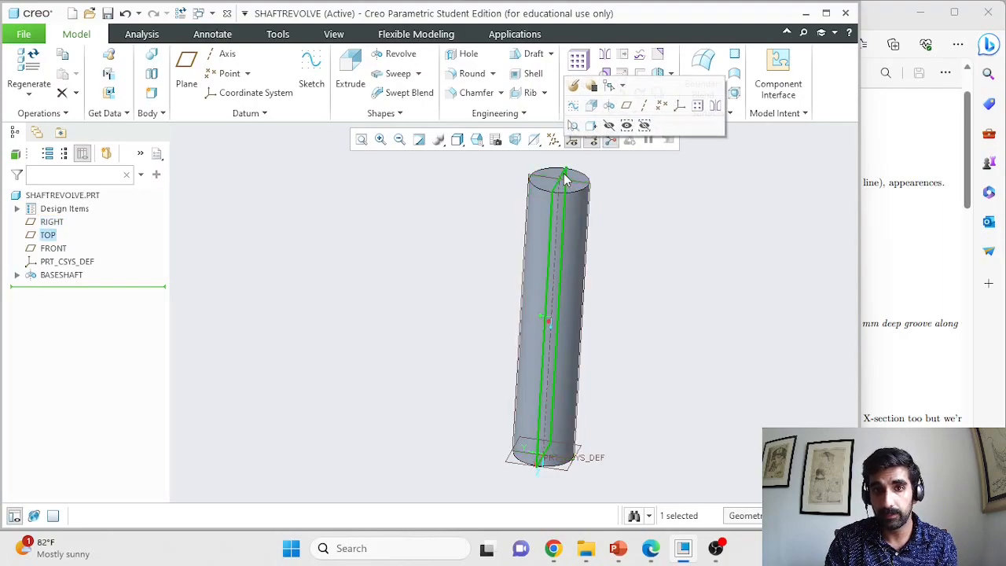
{"action": "left_click", "coordinate": [401, 54]}
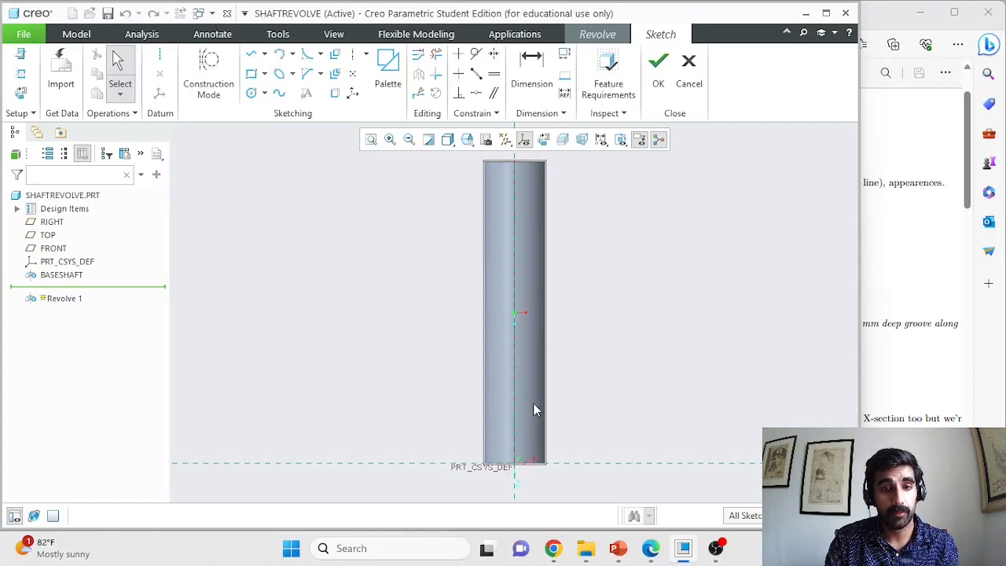
Step: Sketch a vertical line about 107 mm long on the shaft's left edge, near the middle of its length
{"action": "scroll", "coordinate": [591, 263], "scroll_direction": "up", "scroll_amount": 1}
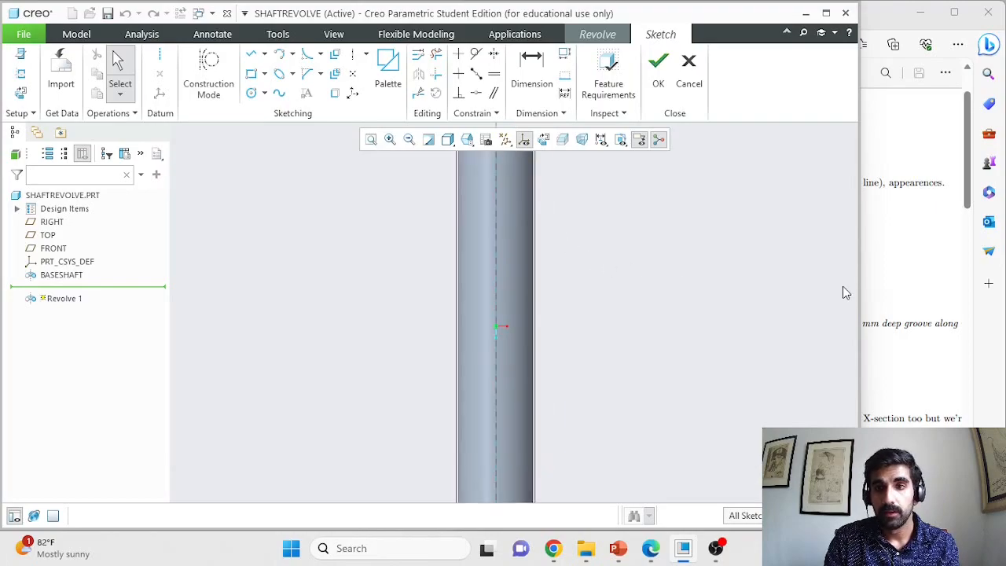
{"action": "left_click", "coordinate": [874, 289]}
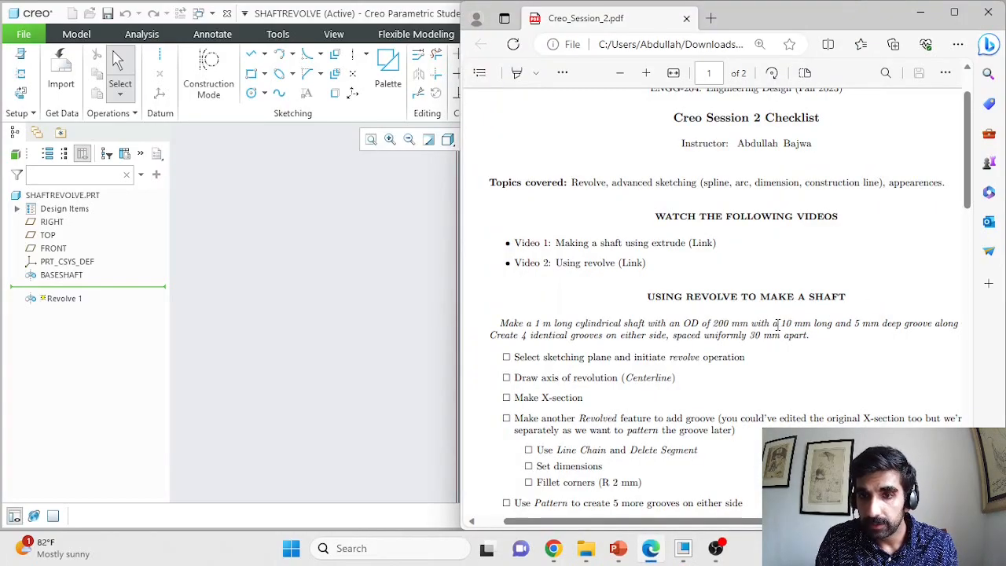
{"action": "left_click", "coordinate": [458, 316]}
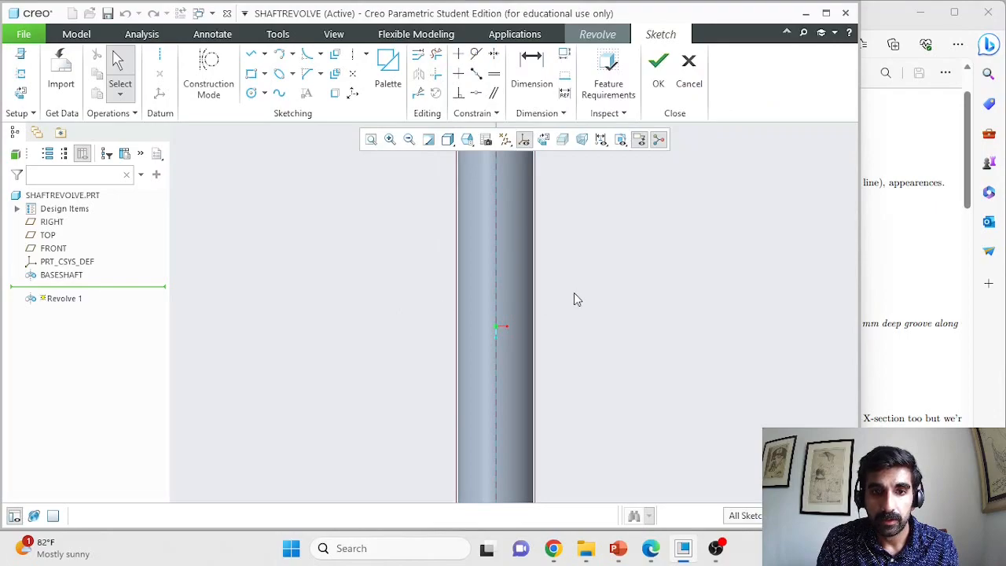
{"action": "scroll", "coordinate": [574, 297], "scroll_direction": "down", "scroll_amount": 1}
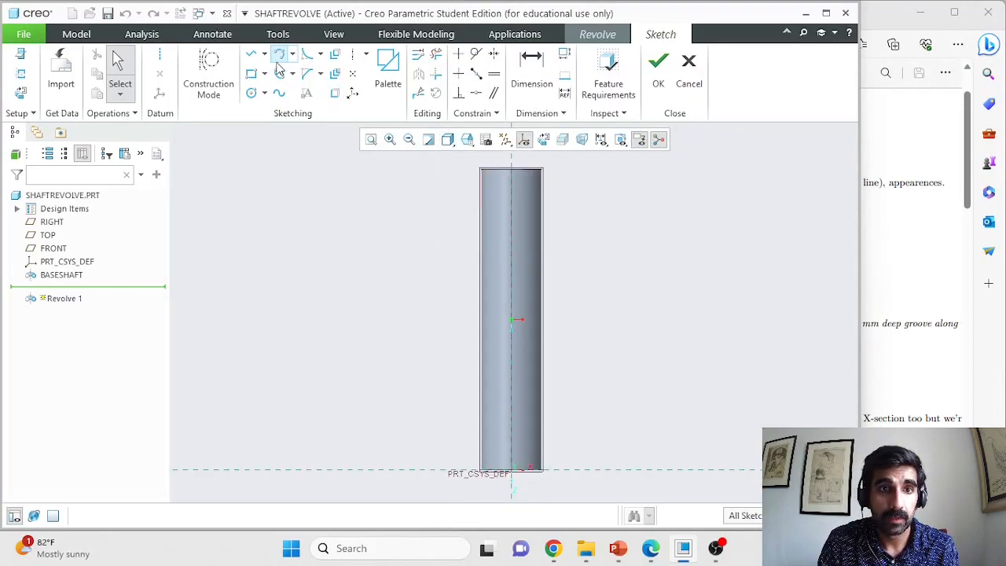
{"action": "left_click", "coordinate": [251, 54]}
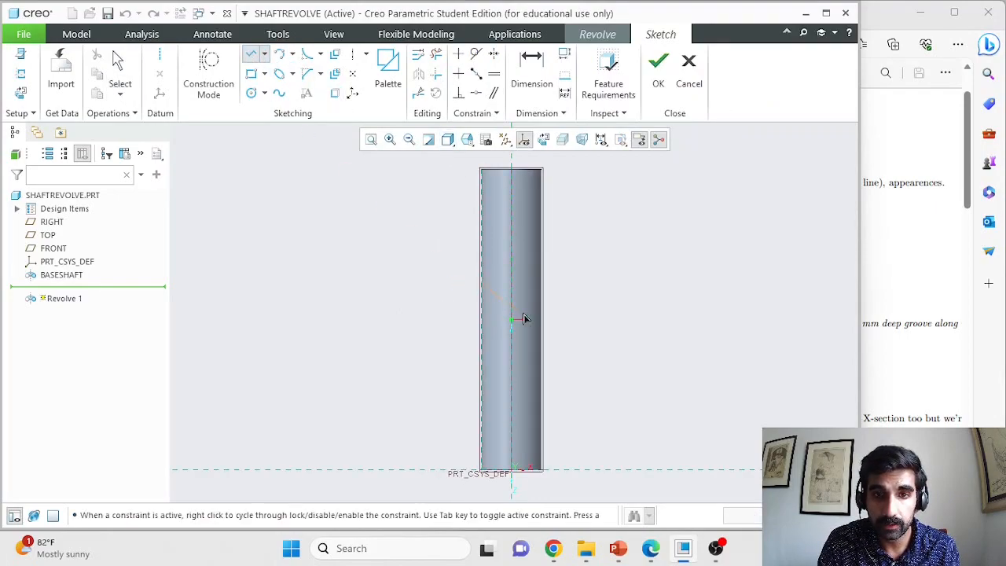
{"action": "scroll", "coordinate": [511, 315], "scroll_direction": "up", "scroll_amount": 1}
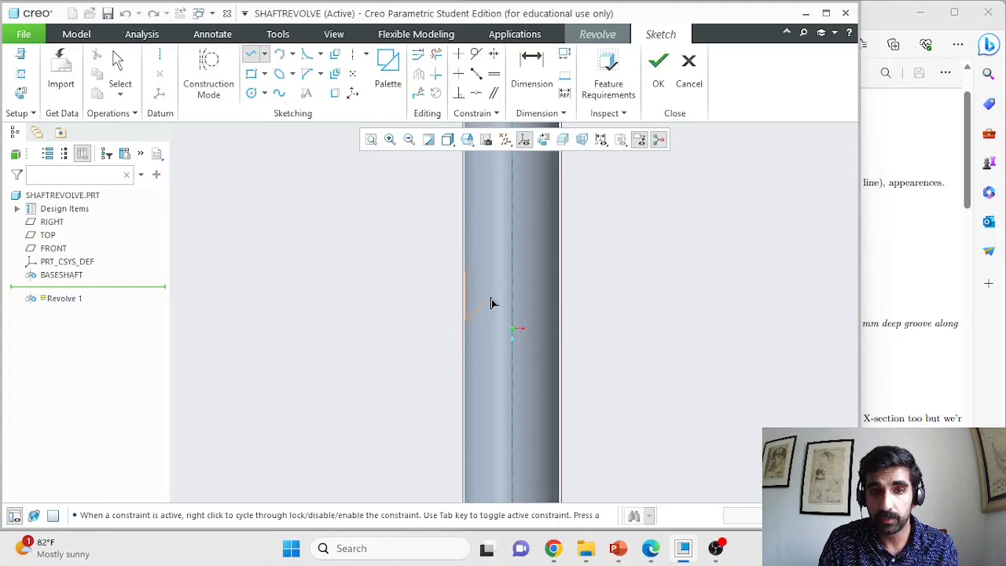
{"action": "middle_click", "coordinate": [427, 296]}
{"action": "middle_click", "coordinate": [427, 296]}
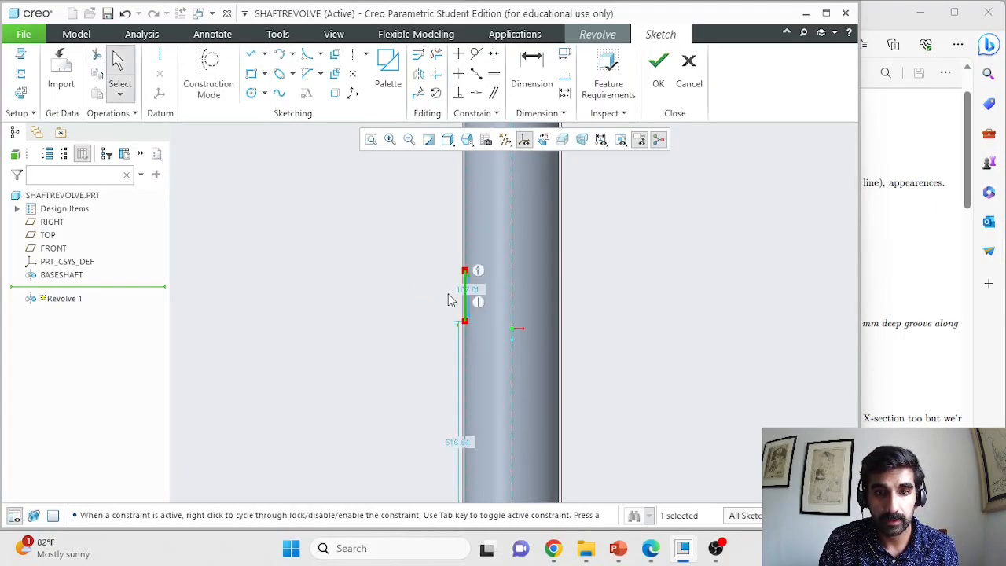
Step: Set the length of the vertical line on the shaft's edge to 10 mm
{"action": "double_click", "coordinate": [478, 293]}
{"action": "type", "text": "10"}
{"action": "key", "text": "Return"}
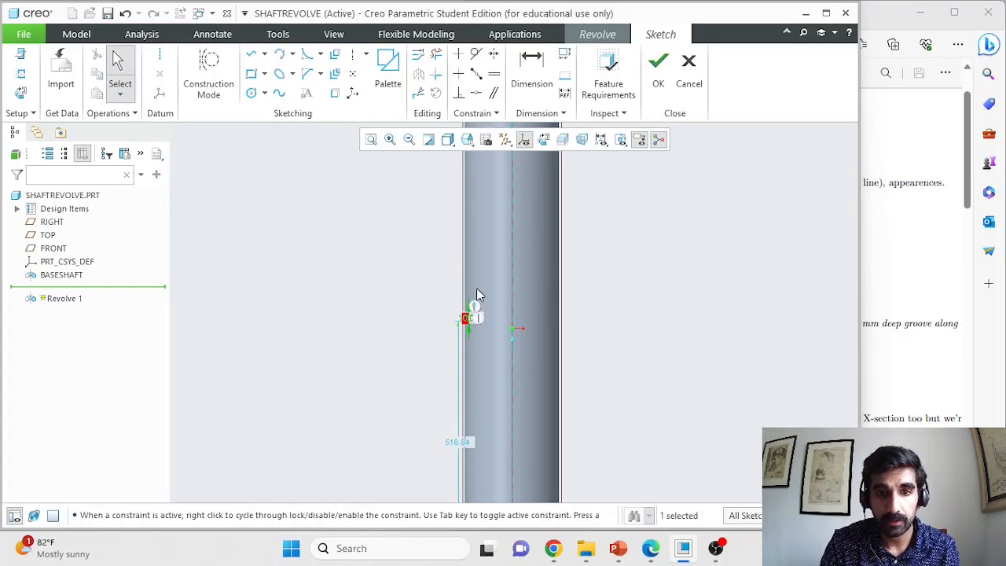
{"action": "scroll", "coordinate": [424, 375], "scroll_direction": "down", "scroll_amount": 3}
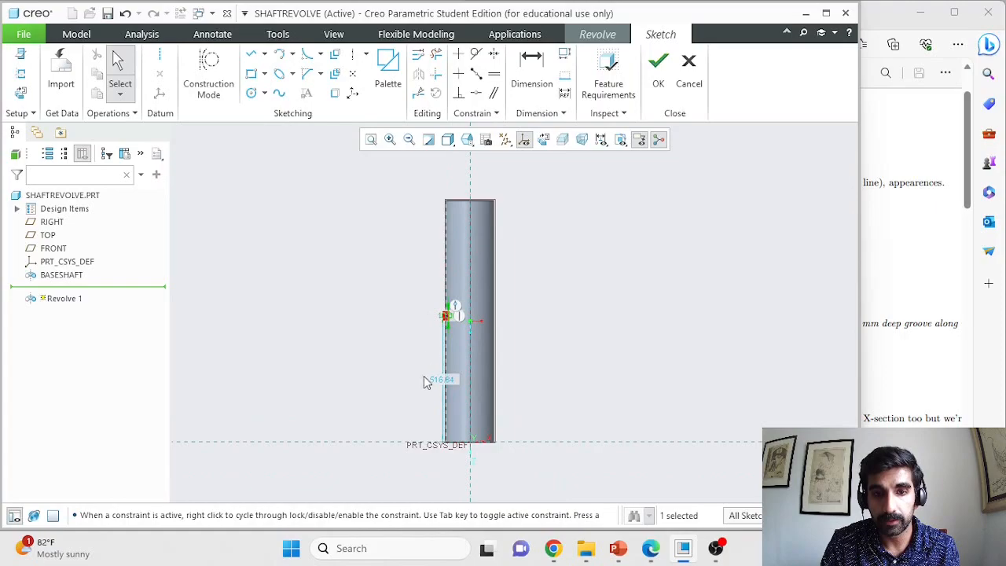
Step: Set the distance from the shaft's bottom edge to the lower end of the 10 mm line to 500-5 mm
{"action": "scroll", "coordinate": [425, 391], "scroll_direction": "up", "scroll_amount": 1}
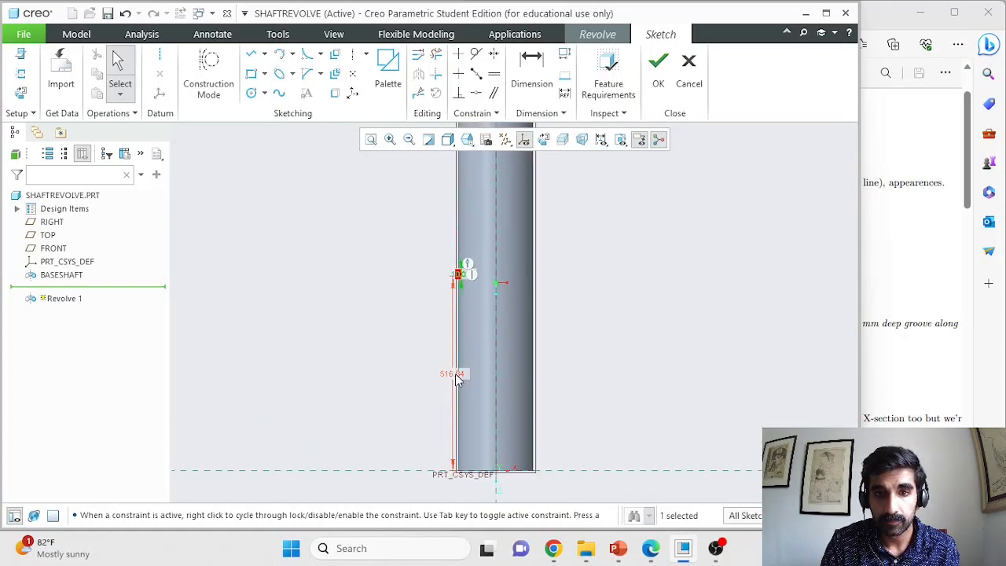
{"action": "scroll", "coordinate": [515, 306], "scroll_direction": "up", "scroll_amount": 3}
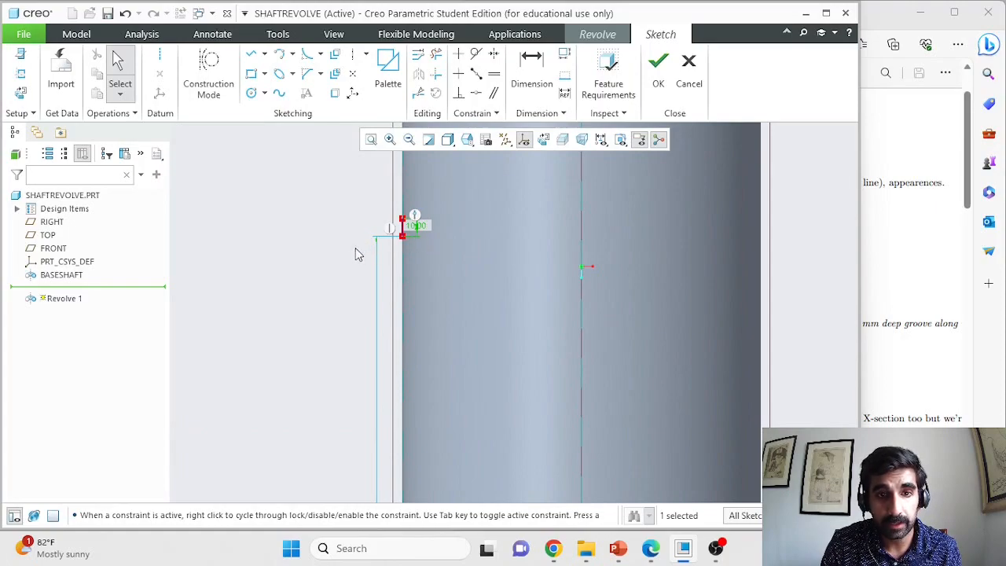
{"action": "scroll", "coordinate": [357, 256], "scroll_direction": "down", "scroll_amount": 2}
{"action": "scroll", "coordinate": [353, 260], "scroll_direction": "up", "scroll_amount": 2}
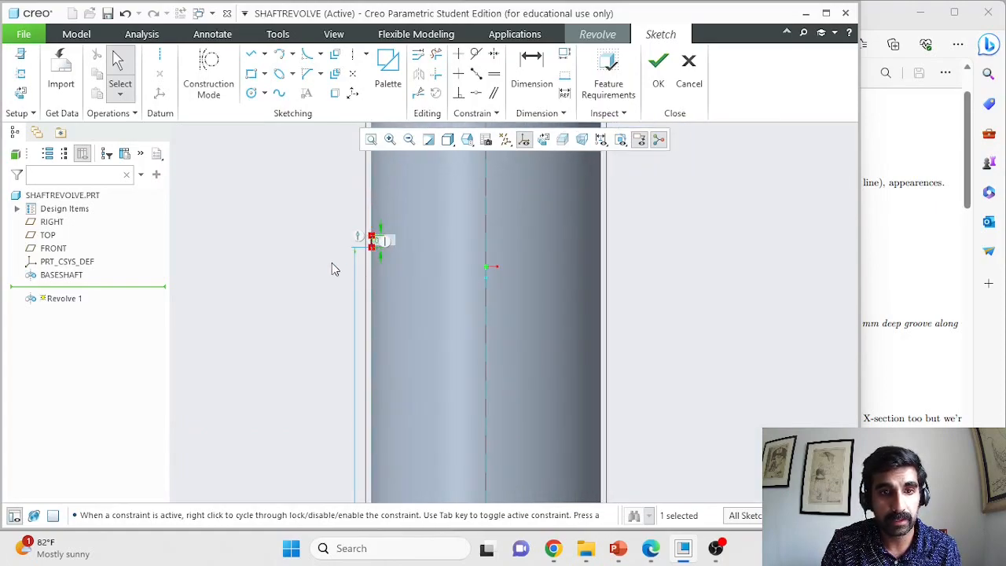
{"action": "scroll", "coordinate": [333, 267], "scroll_direction": "down", "scroll_amount": 3}
{"action": "double_click", "coordinate": [342, 358]}
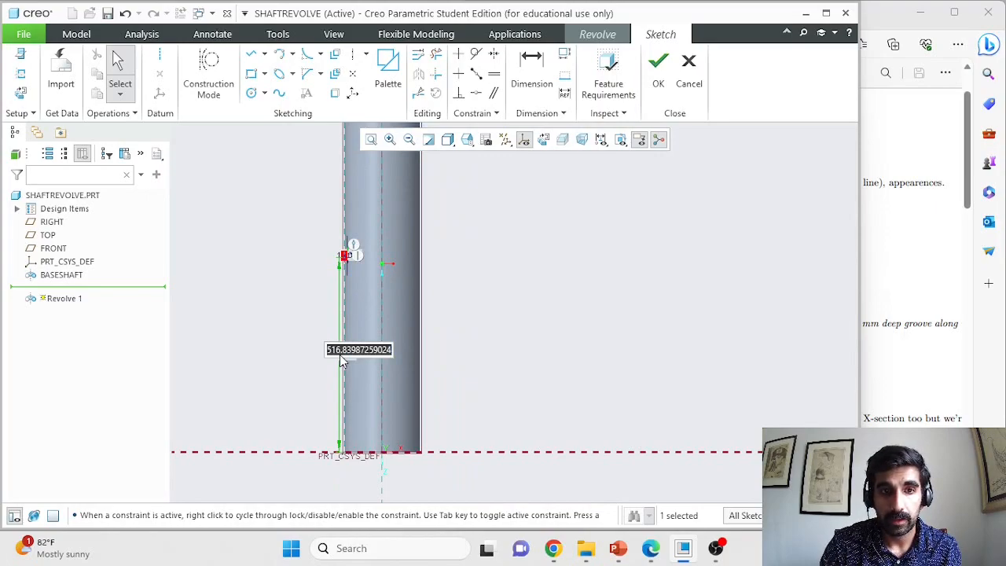
{"action": "type", "text": "500"}
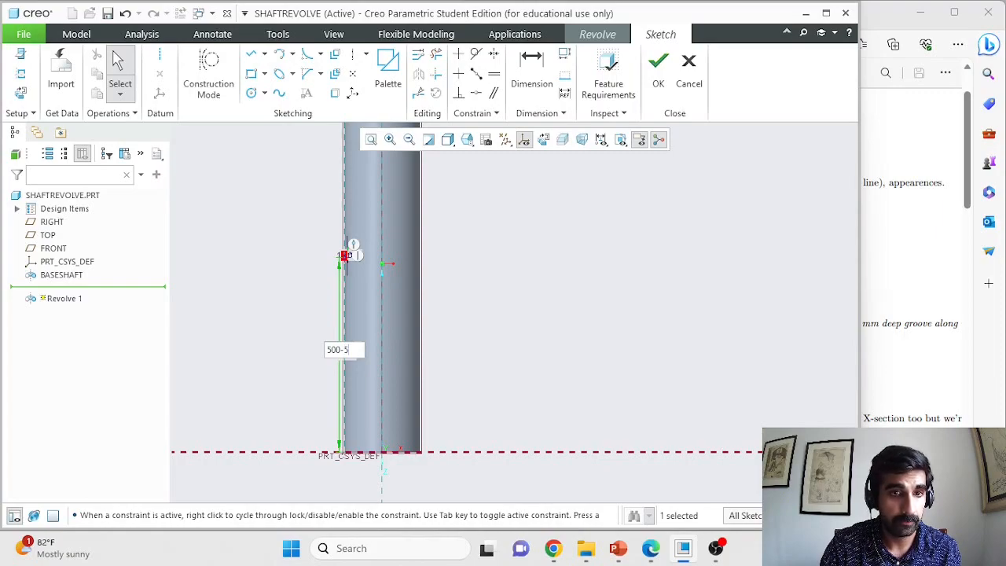
{"action": "type", "text": "-5"}
{"action": "key", "text": "Return"}
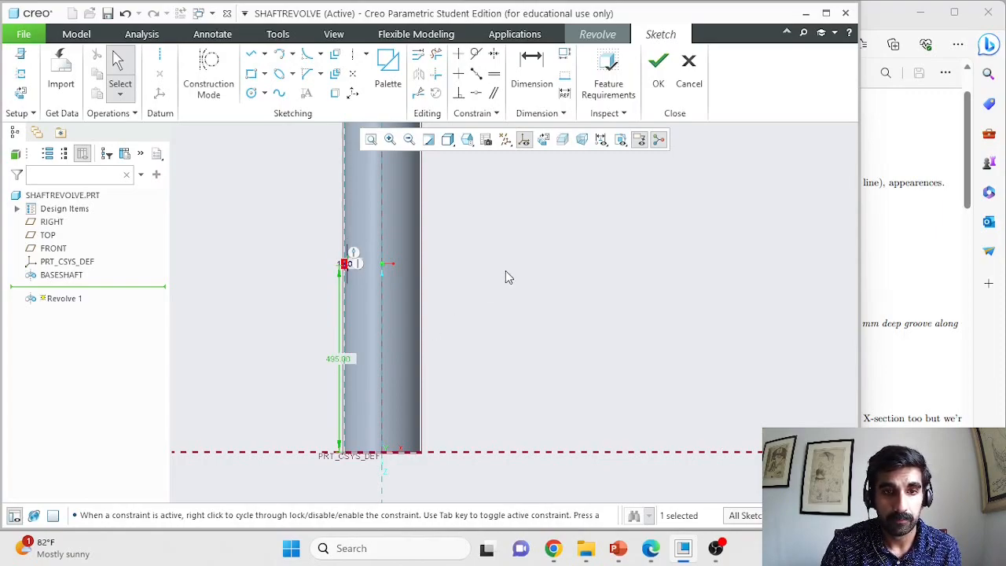
{"action": "scroll", "coordinate": [317, 294], "scroll_direction": "up", "scroll_amount": 5}
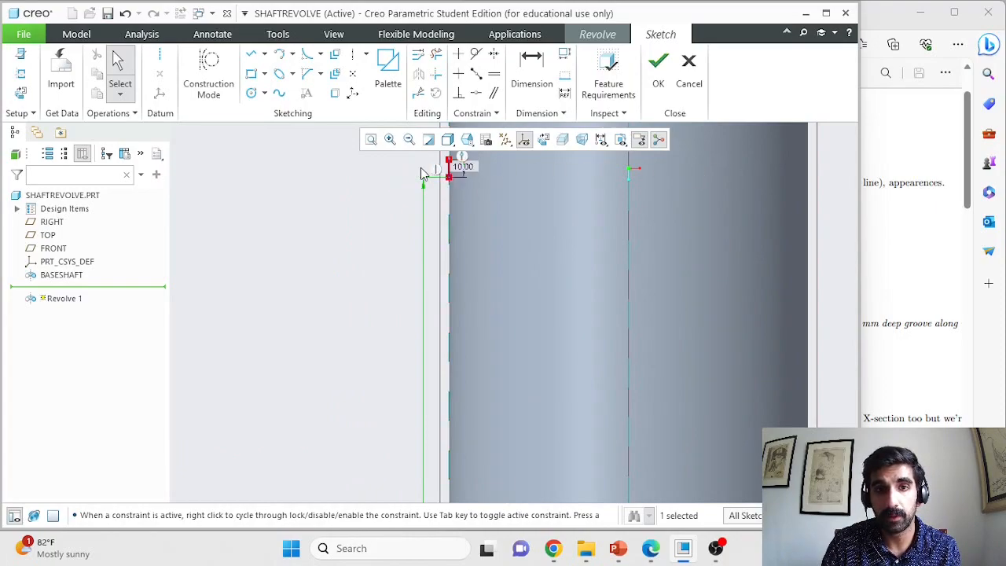
{"action": "left_click", "coordinate": [314, 201]}
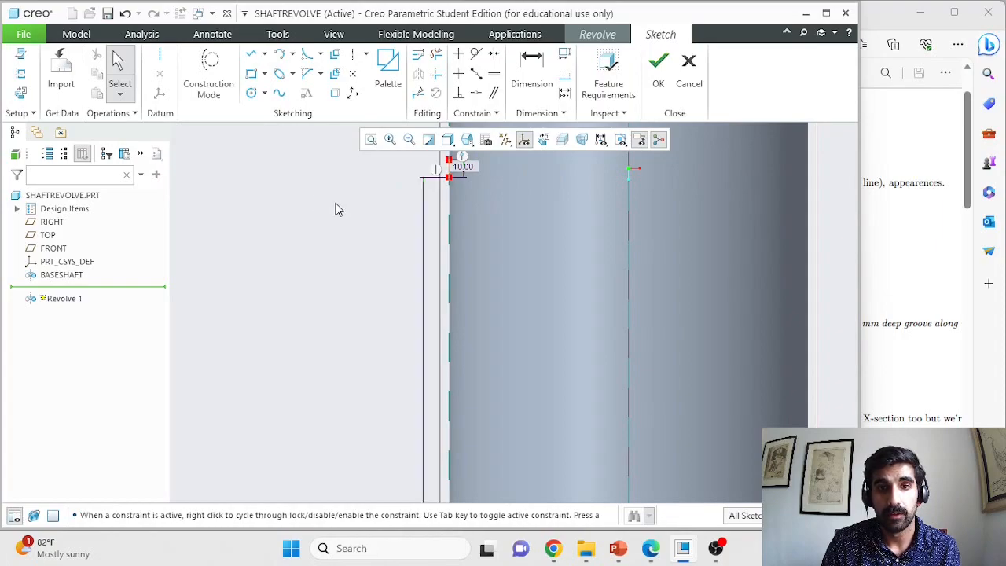
Step: Sketch a trial center-and-ends arc with a radius of about 20 mm in the empty area beside the shaft, and delete it
{"action": "scroll", "coordinate": [450, 169], "scroll_direction": "up", "scroll_amount": 3}
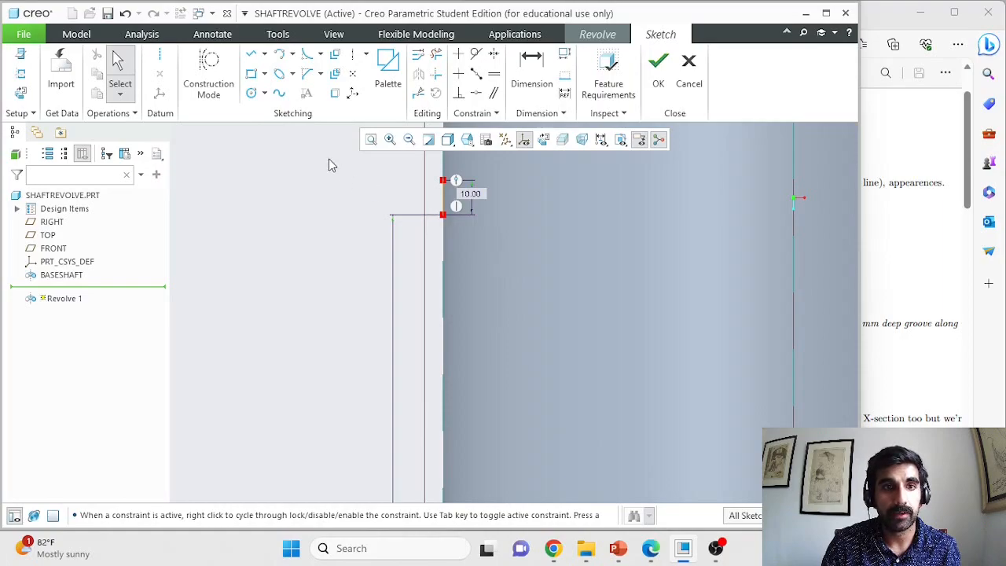
{"action": "left_click", "coordinate": [296, 57]}
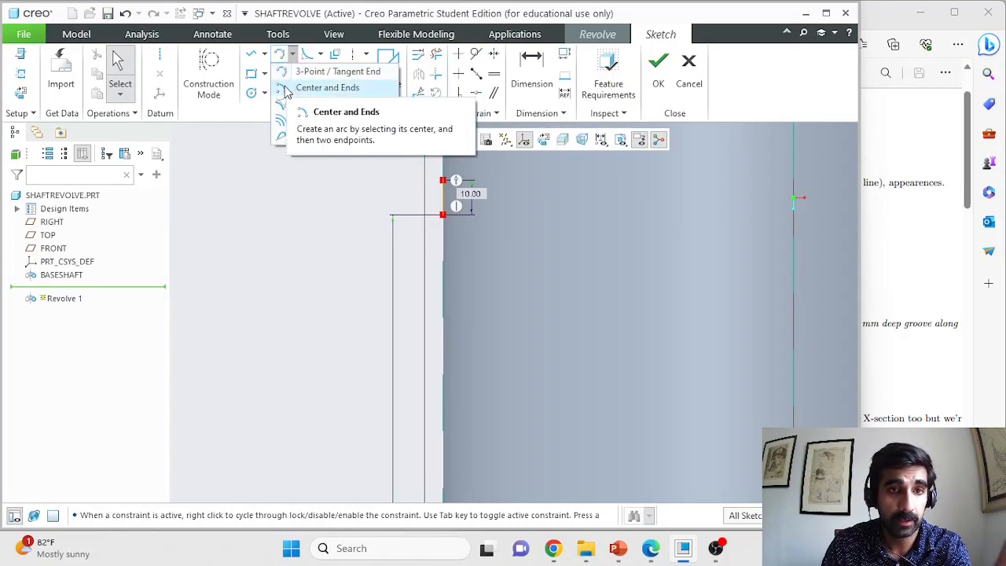
{"action": "left_click", "coordinate": [287, 90]}
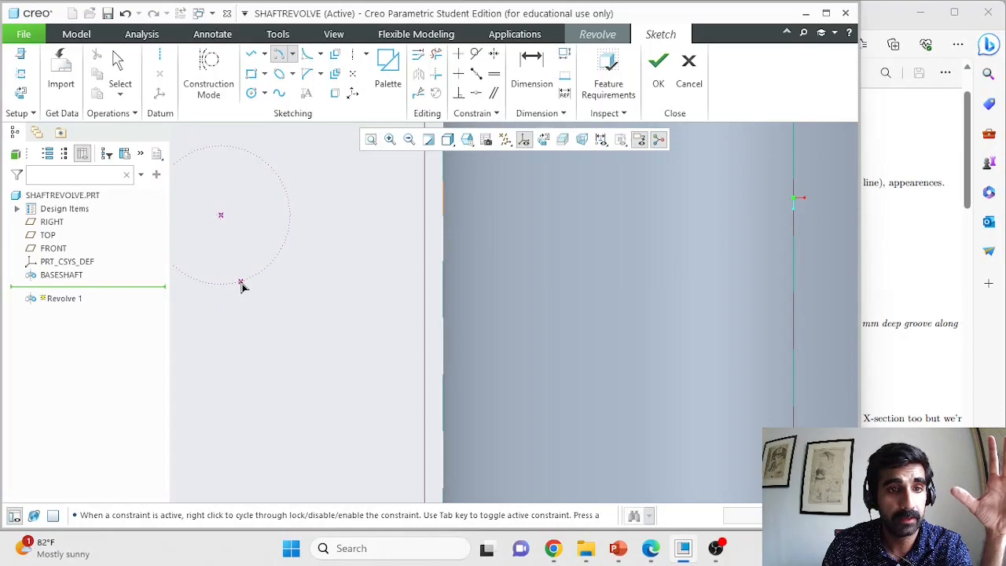
{"action": "left_click", "coordinate": [241, 283]}
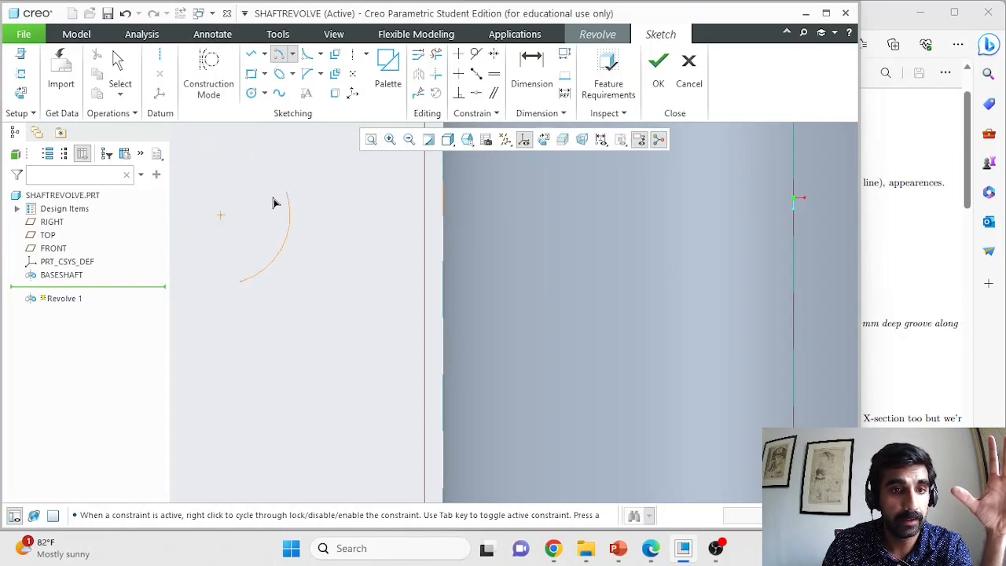
{"action": "left_click", "coordinate": [243, 172]}
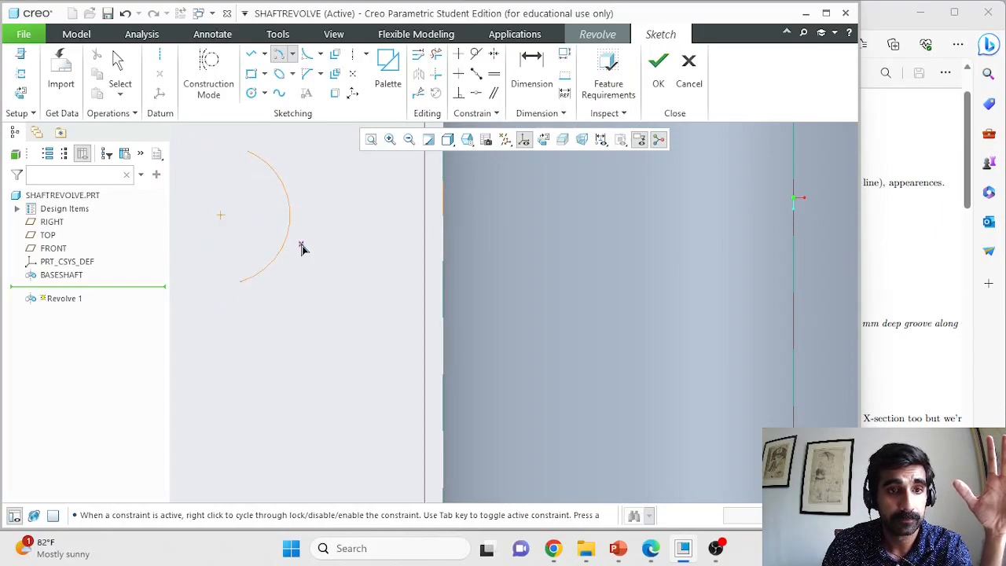
{"action": "middle_click", "coordinate": [313, 250]}
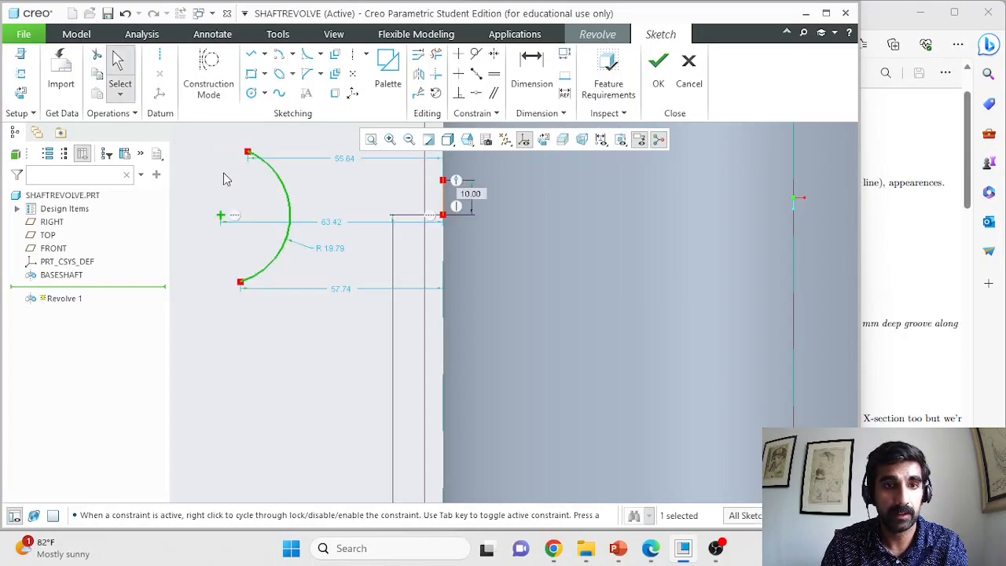
{"action": "left_click_drag", "start_coordinate": [186, 136], "coordinate": [327, 312]}
{"action": "key", "text": "Delete"}
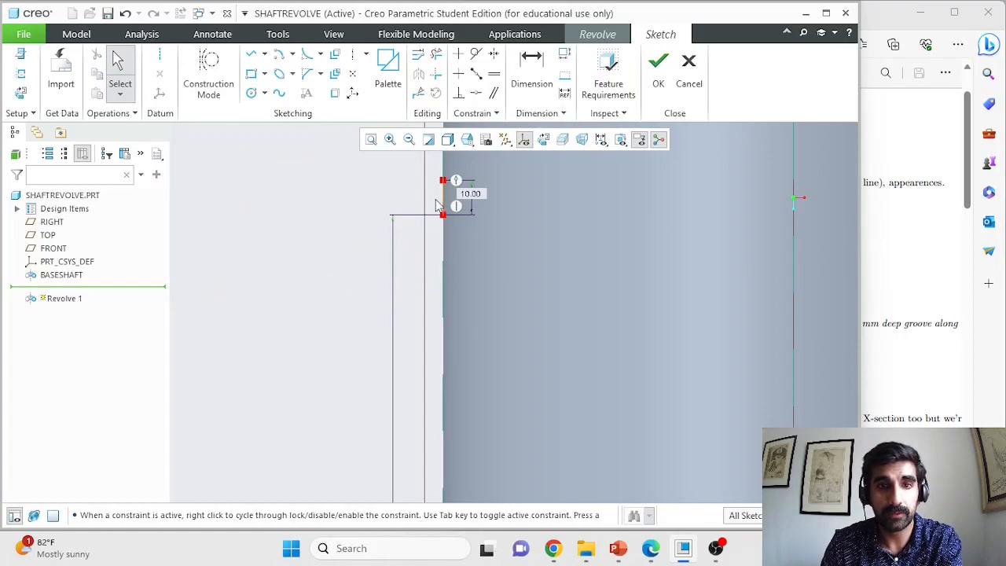
Step: Sketch a semicircular 3-Point arc between the two ends of the 10 mm line, bulging into the shaft
{"action": "left_click", "coordinate": [292, 54]}
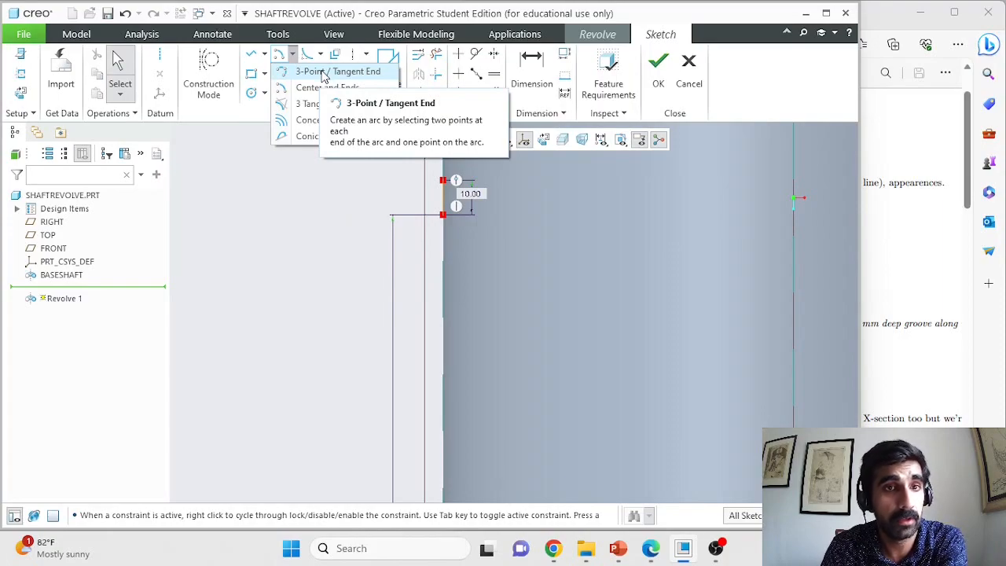
{"action": "left_click", "coordinate": [323, 72]}
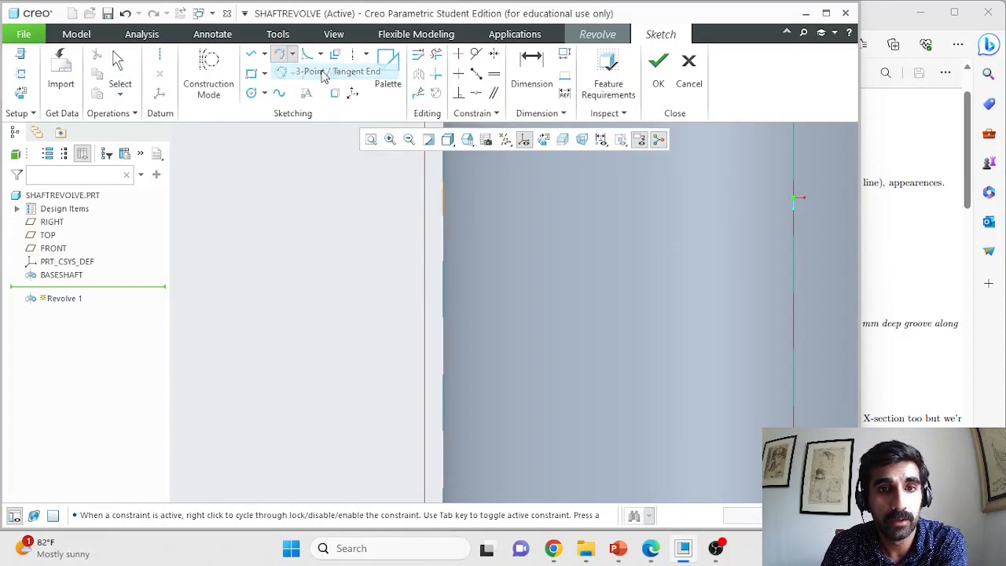
{"action": "left_click", "coordinate": [445, 181]}
{"action": "left_click", "coordinate": [449, 216]}
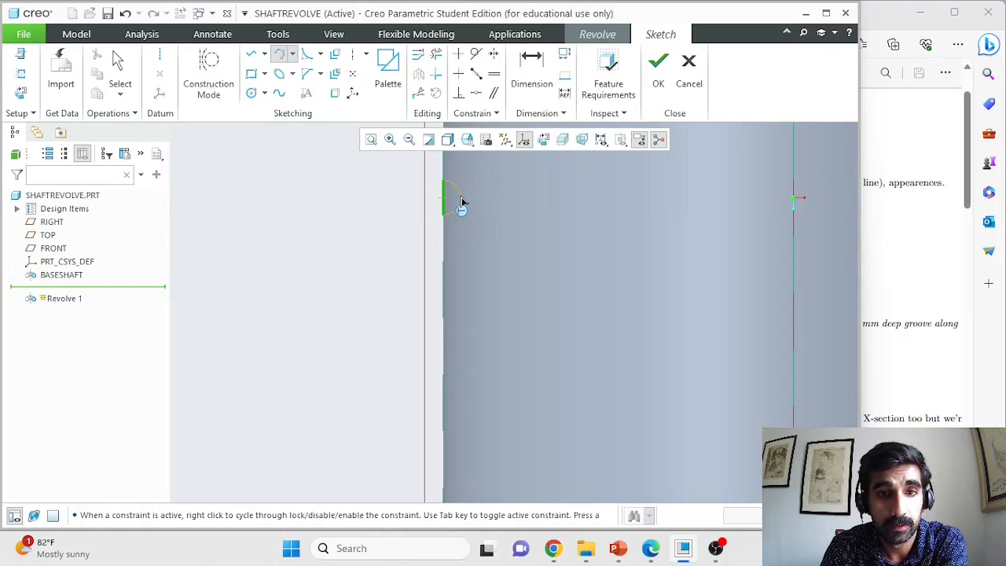
{"action": "left_click", "coordinate": [462, 203]}
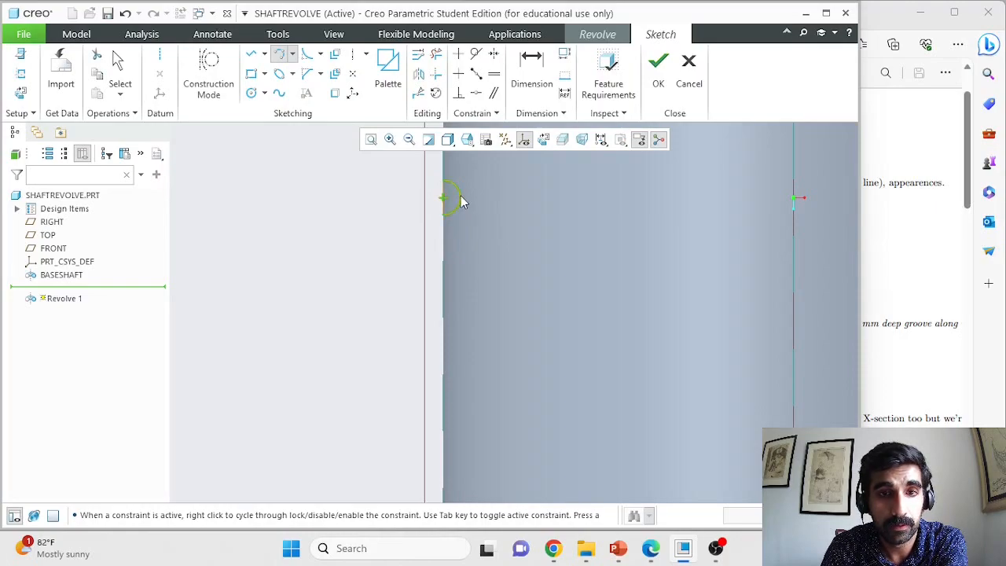
{"action": "middle_click", "coordinate": [513, 198]}
Step: Dimension the groove arc with a 5 mm radius, deleting the conflicting 10 mm length dimension of the line
{"action": "scroll", "coordinate": [490, 201], "scroll_direction": "down", "scroll_amount": 2}
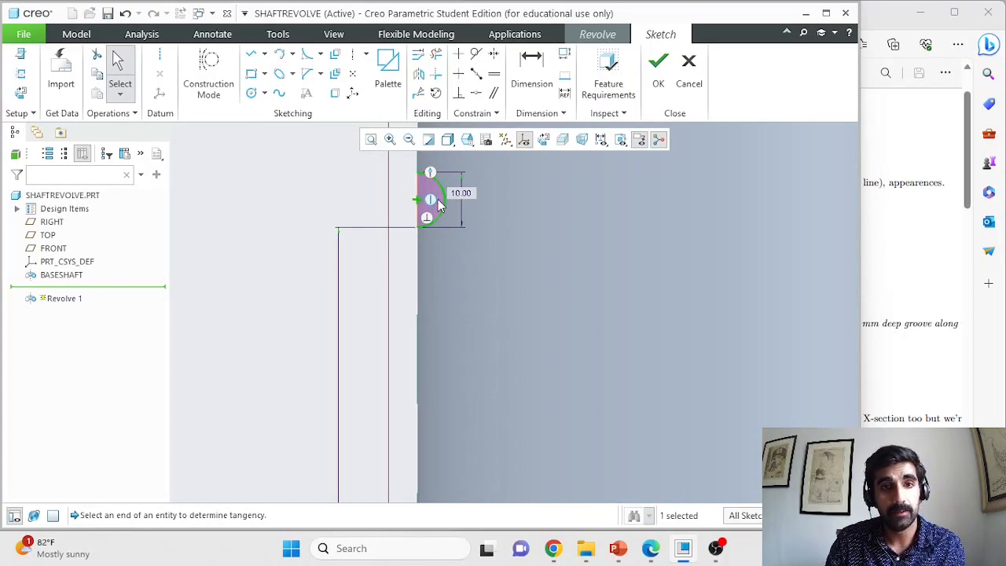
{"action": "scroll", "coordinate": [470, 217], "scroll_direction": "down", "scroll_amount": 2}
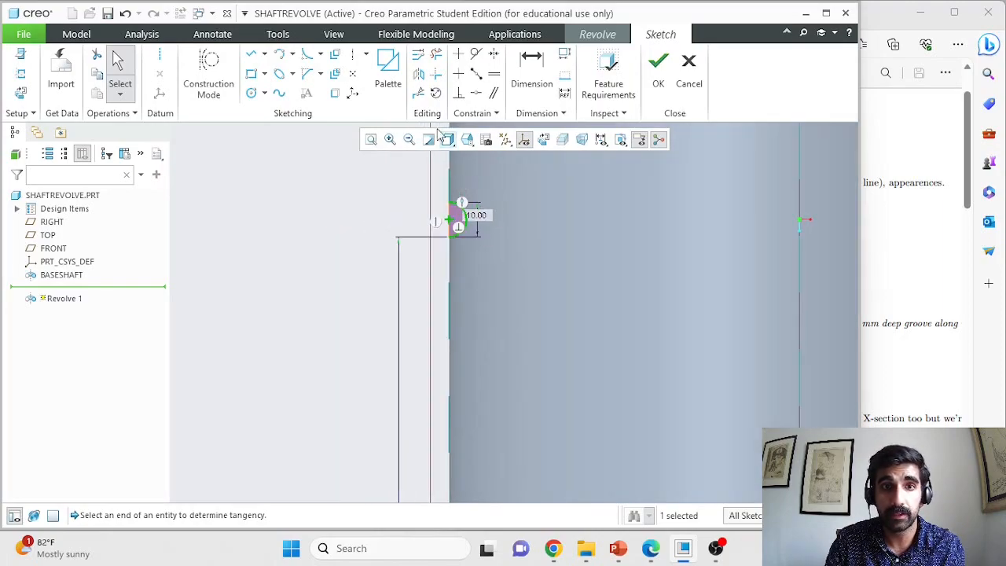
{"action": "left_click", "coordinate": [529, 70]}
{"action": "left_click", "coordinate": [466, 219]}
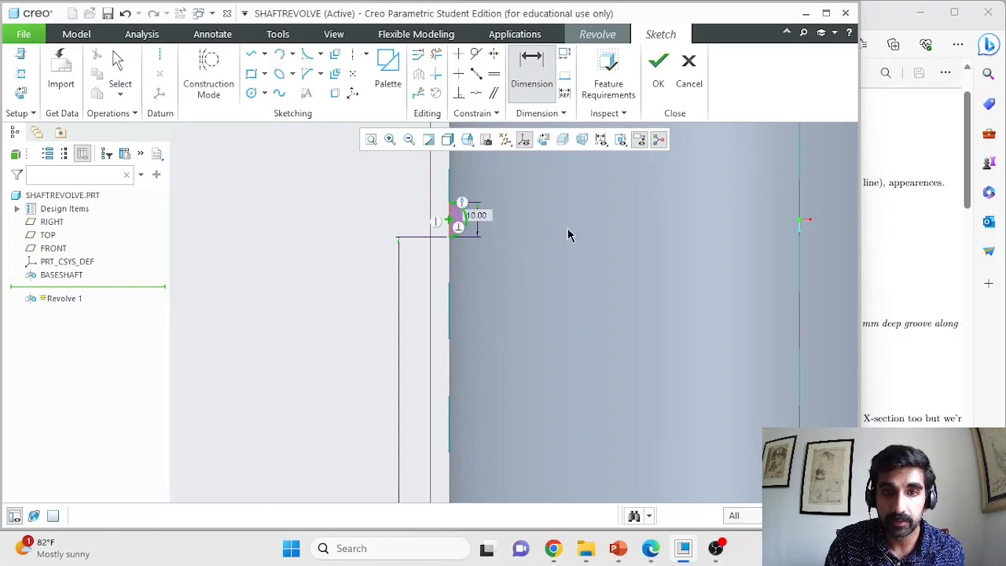
{"action": "middle_click", "coordinate": [569, 235]}
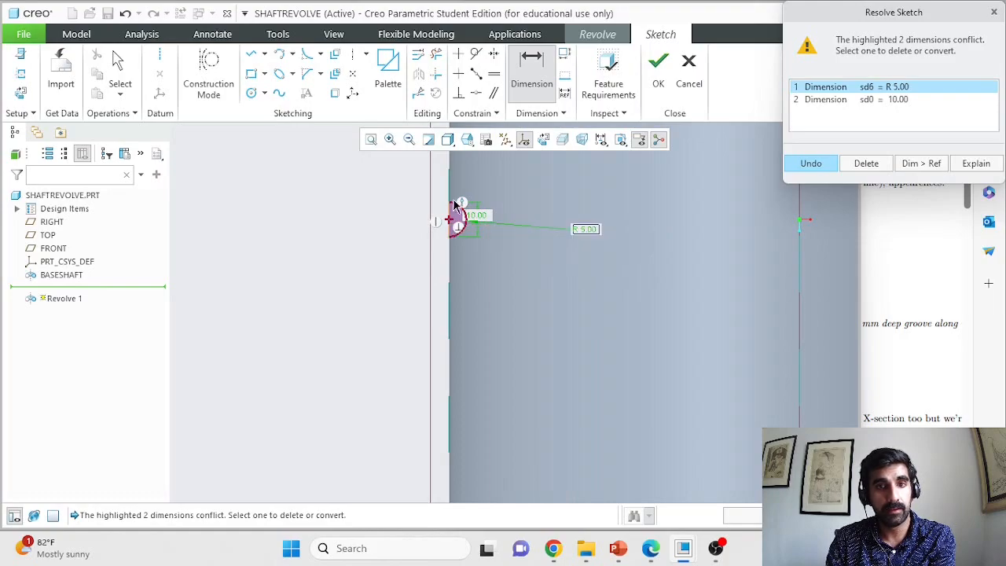
{"action": "left_click_drag", "start_coordinate": [478, 211], "coordinate": [578, 243]}
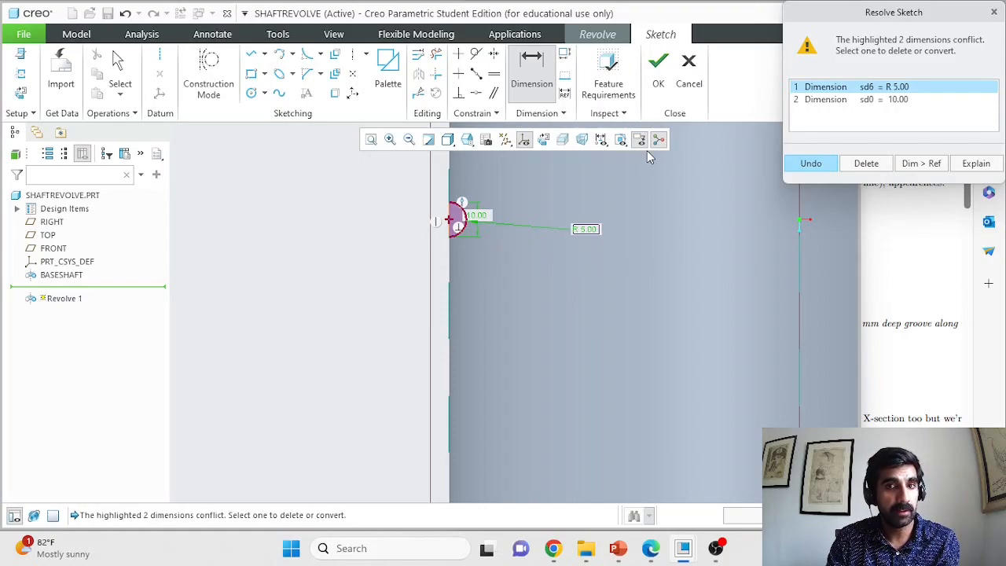
{"action": "left_click", "coordinate": [859, 101]}
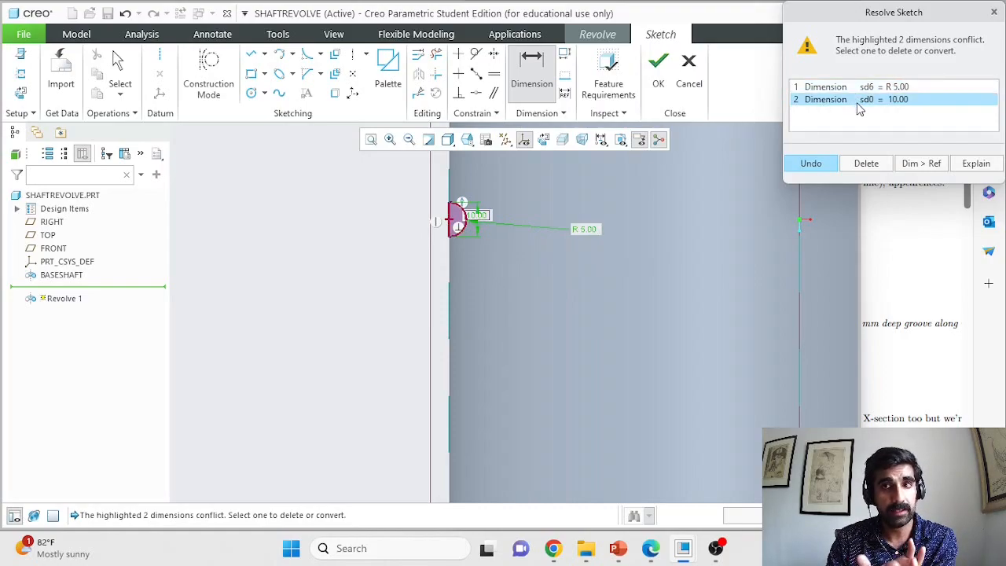
{"action": "left_click", "coordinate": [872, 167]}
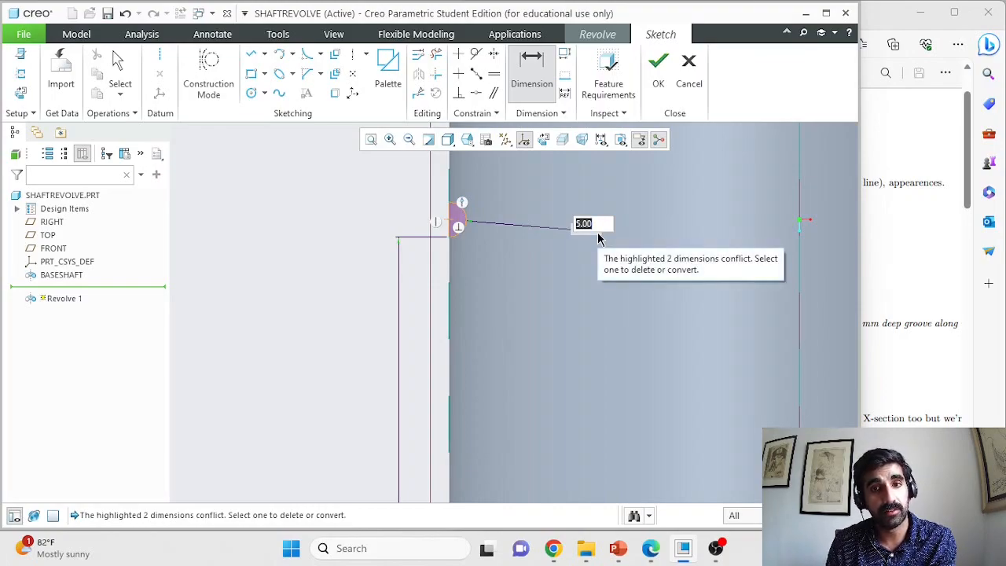
{"action": "left_click", "coordinate": [637, 203]}
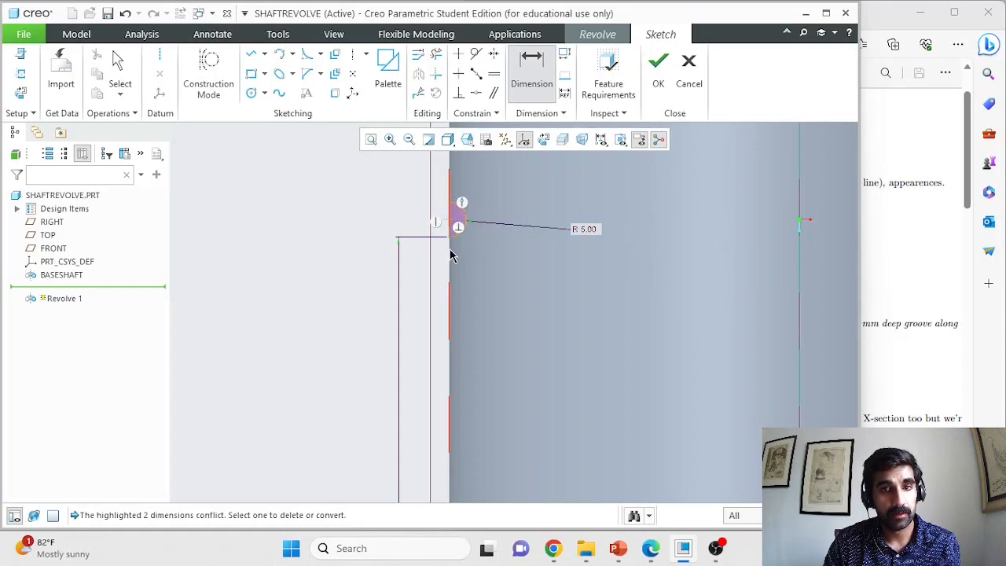
{"action": "middle_click", "coordinate": [492, 264]}
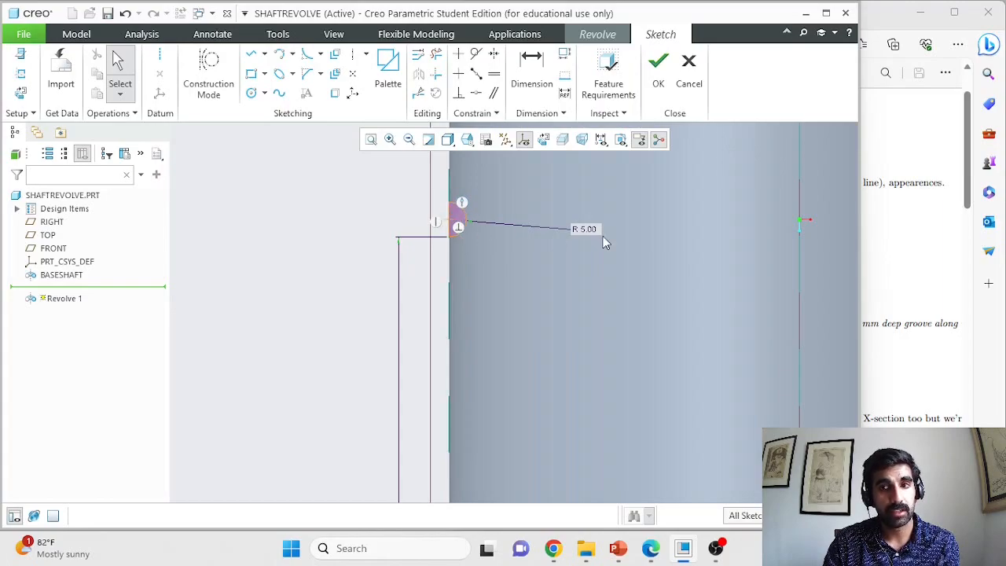
Step: Sketch a vertical centerline along the shaft's axis as the axis of revolution for the groove profile
{"action": "scroll", "coordinate": [853, 248], "scroll_direction": "down", "scroll_amount": 5}
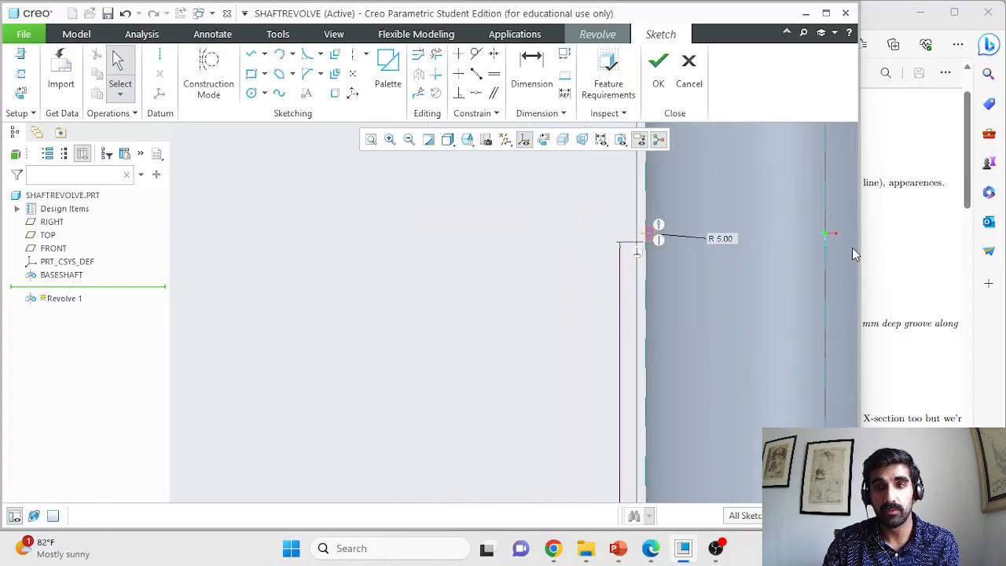
{"action": "scroll", "coordinate": [852, 242], "scroll_direction": "up", "scroll_amount": 5}
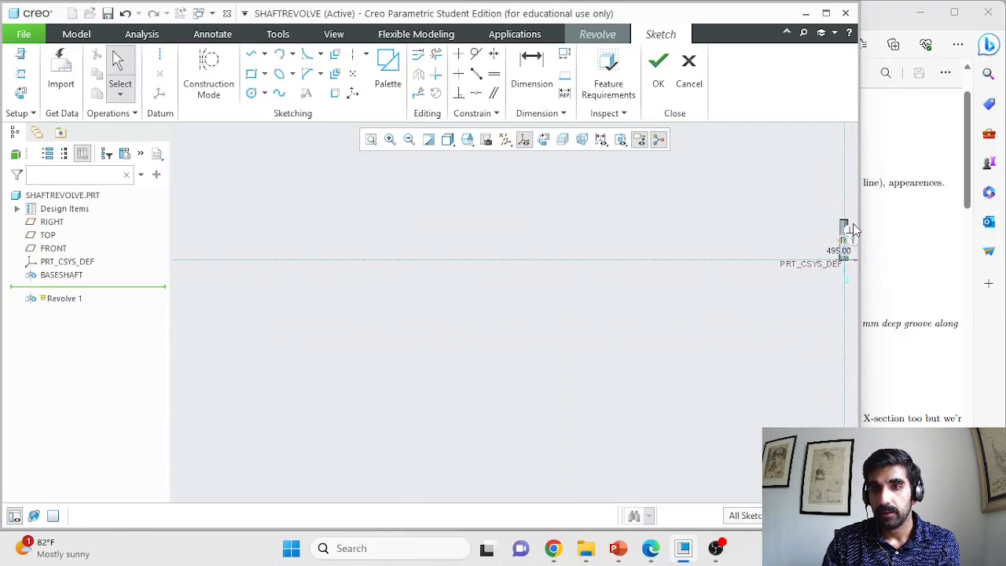
{"action": "scroll", "coordinate": [854, 225], "scroll_direction": "down", "scroll_amount": 6}
{"action": "scroll", "coordinate": [844, 313], "scroll_direction": "down", "scroll_amount": 3}
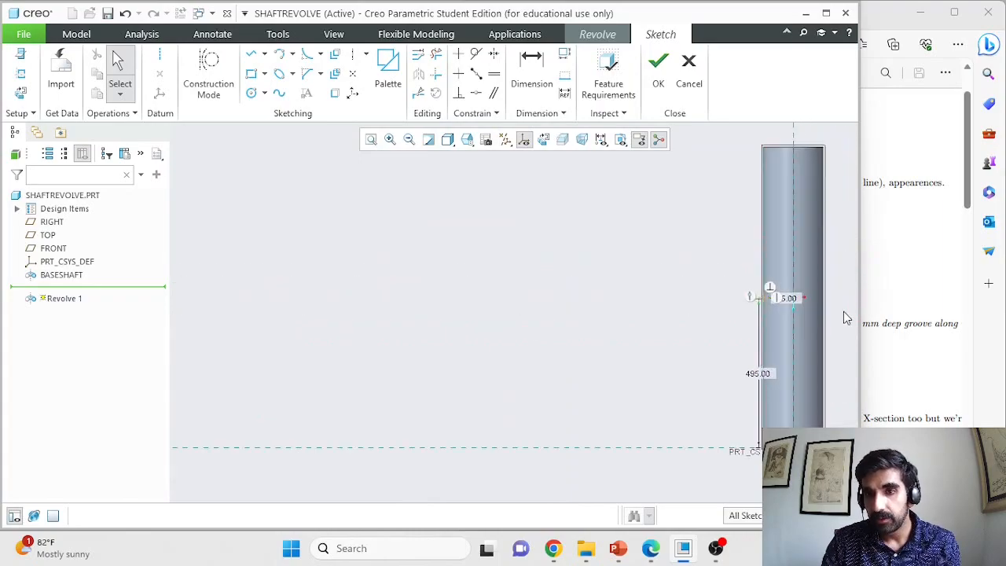
{"action": "scroll", "coordinate": [734, 299], "scroll_direction": "down", "scroll_amount": 2}
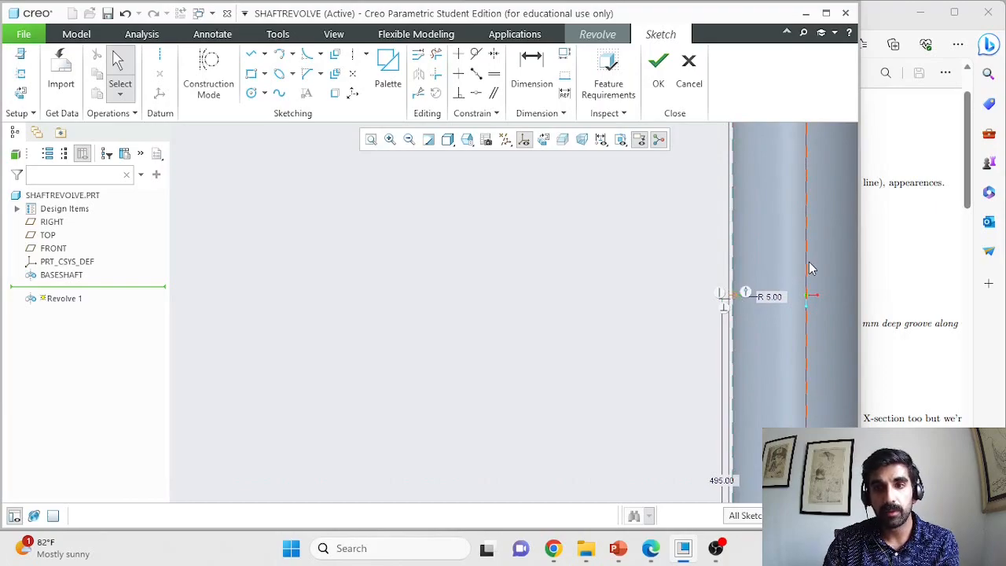
{"action": "left_click", "coordinate": [367, 55]}
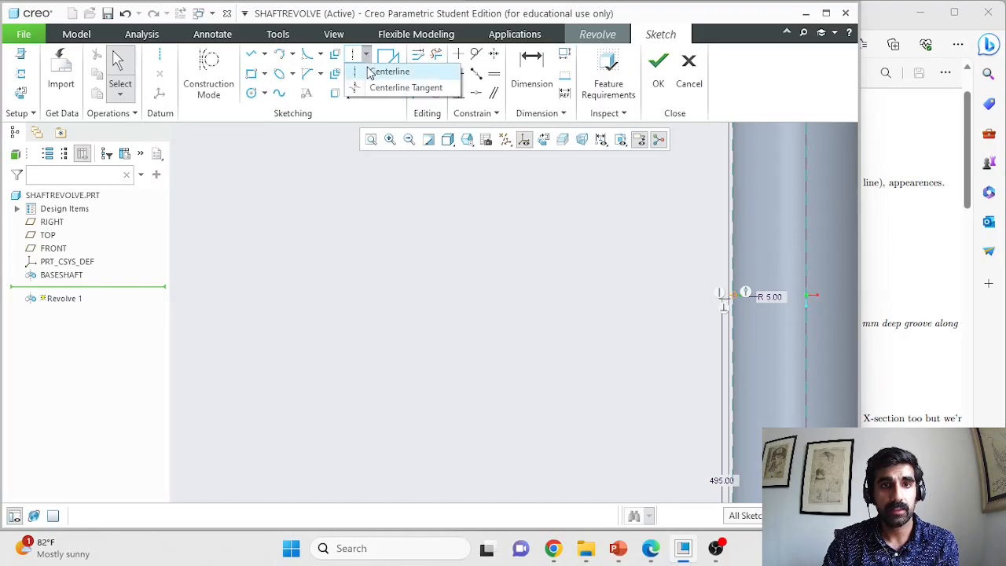
{"action": "left_click", "coordinate": [367, 70]}
{"action": "scroll", "coordinate": [488, 283], "scroll_direction": "up", "scroll_amount": 4}
{"action": "left_click", "coordinate": [571, 166]}
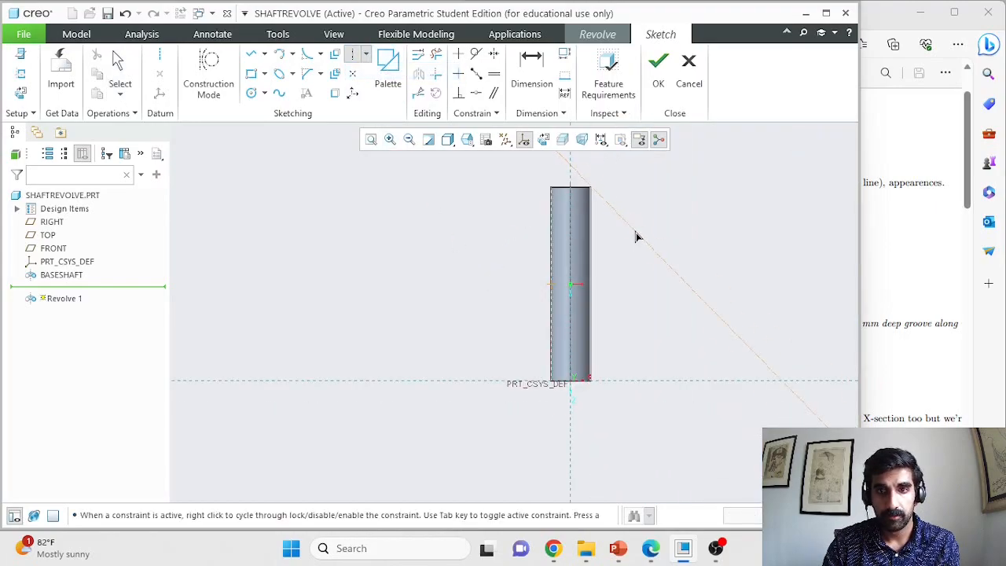
{"action": "left_click", "coordinate": [575, 293]}
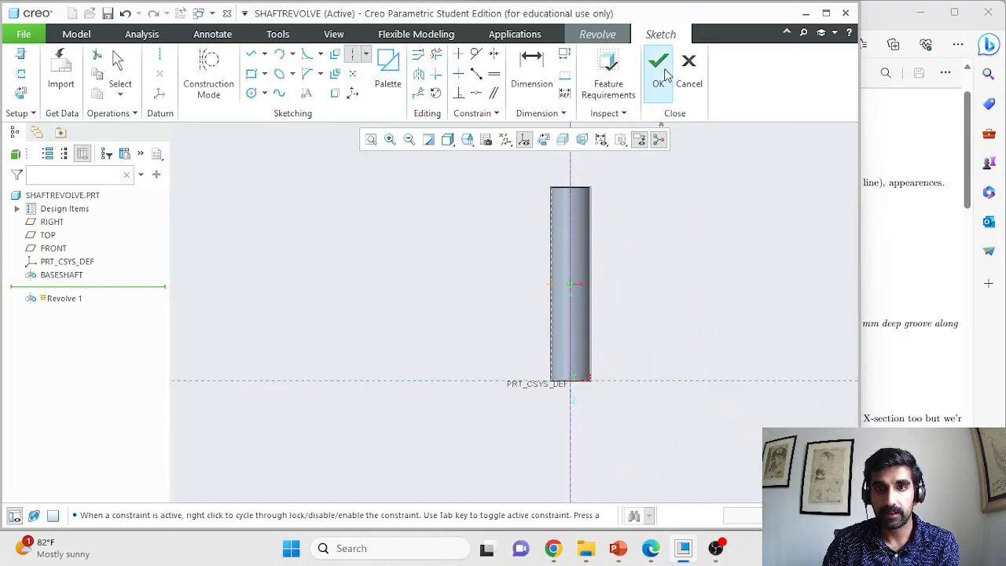
Step: Finish the groove sketch and preview its 360° revolve around the sketched centerline as a cut in the shaft
{"action": "scroll", "coordinate": [653, 225], "scroll_direction": "down", "scroll_amount": 3}
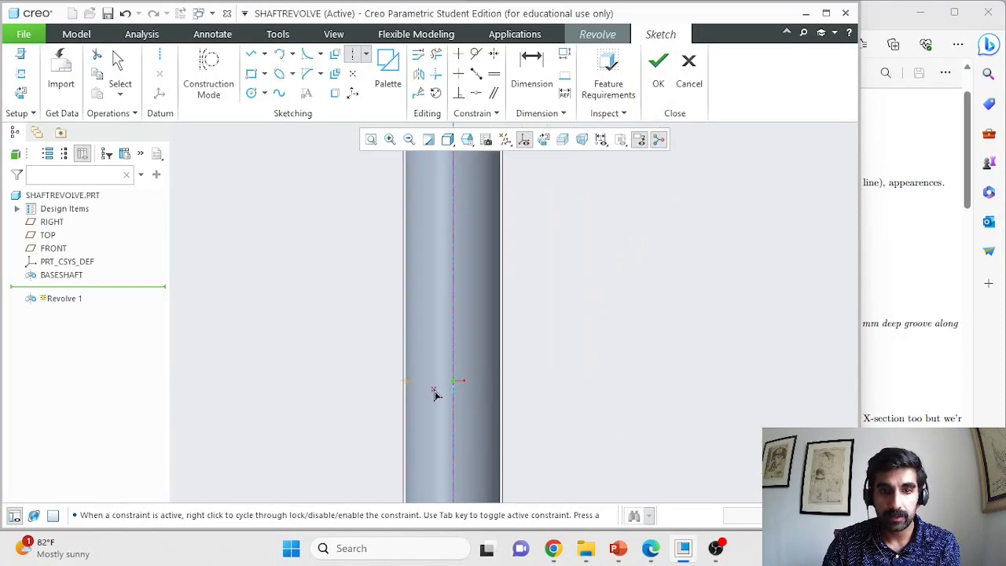
{"action": "scroll", "coordinate": [436, 393], "scroll_direction": "down", "scroll_amount": 3}
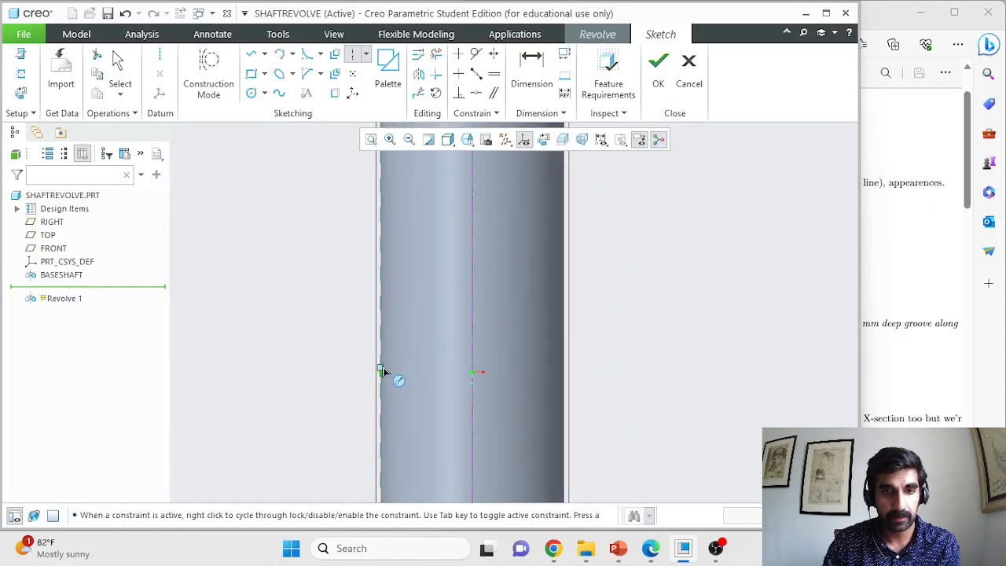
{"action": "scroll", "coordinate": [382, 377], "scroll_direction": "down", "scroll_amount": 3}
{"action": "middle_click", "coordinate": [313, 338]}
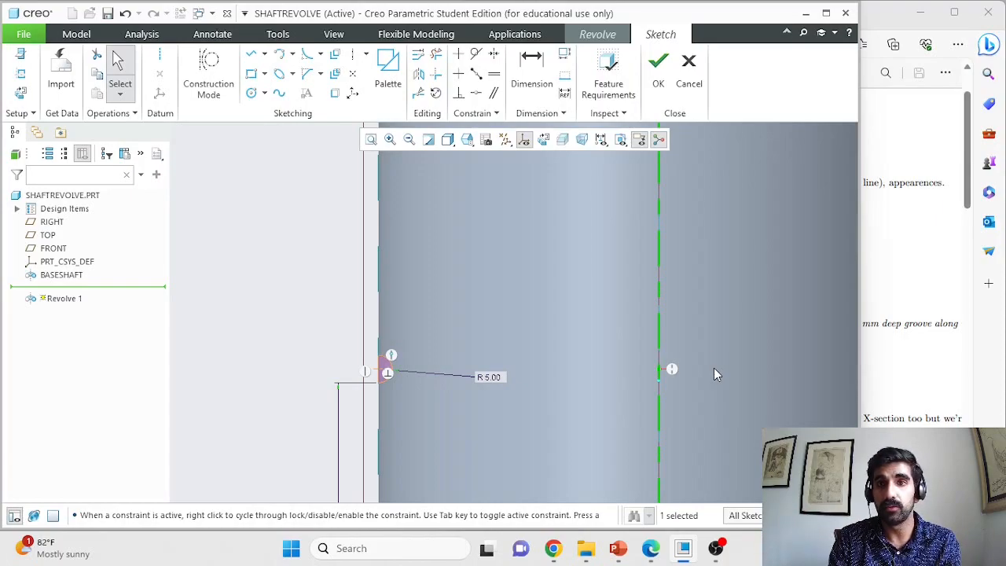
{"action": "left_click", "coordinate": [659, 67]}
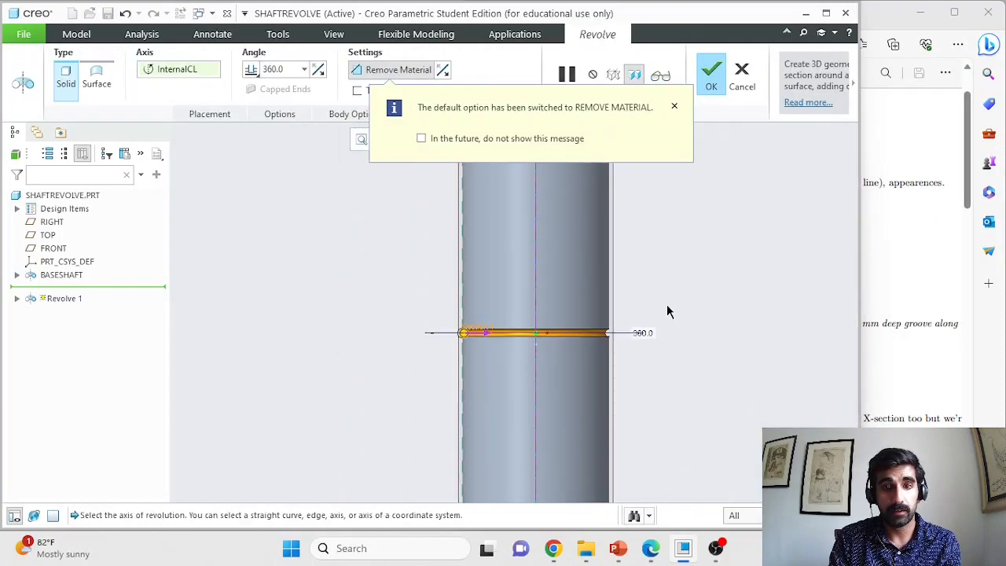
{"action": "scroll", "coordinate": [687, 290], "scroll_direction": "up", "scroll_amount": 2}
{"action": "middle_click_drag", "start_coordinate": [688, 290], "coordinate": [662, 288]}
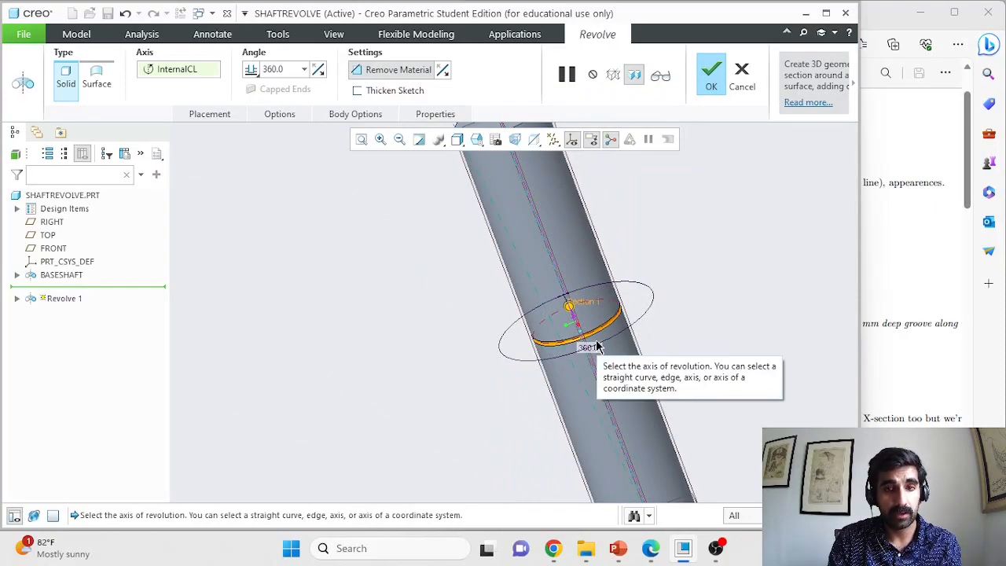
Step: Turn Remove Material off for the groove revolve to preview it as added material, and turn it back on
{"action": "left_click", "coordinate": [385, 72]}
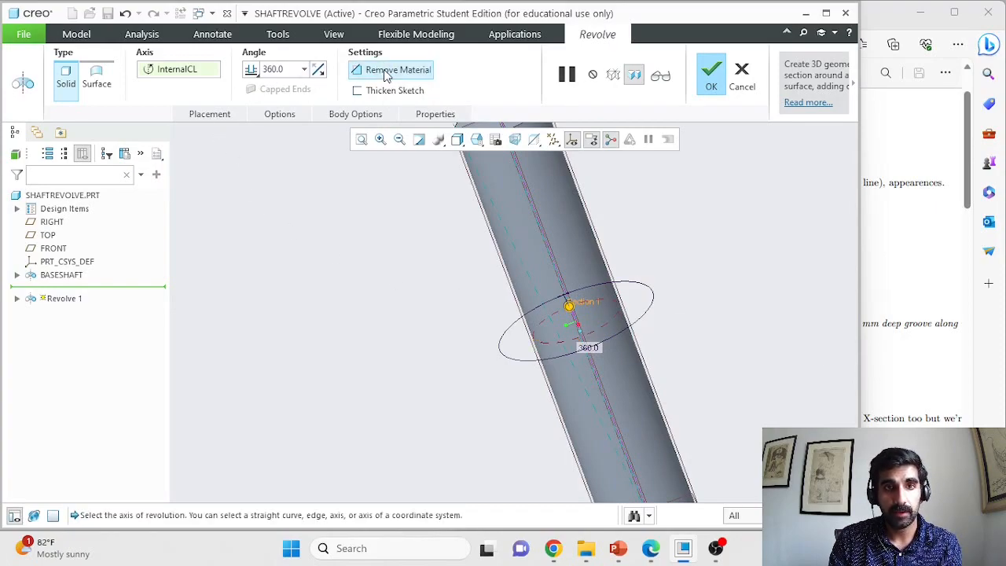
{"action": "middle_click_drag", "start_coordinate": [364, 333], "coordinate": [454, 315]}
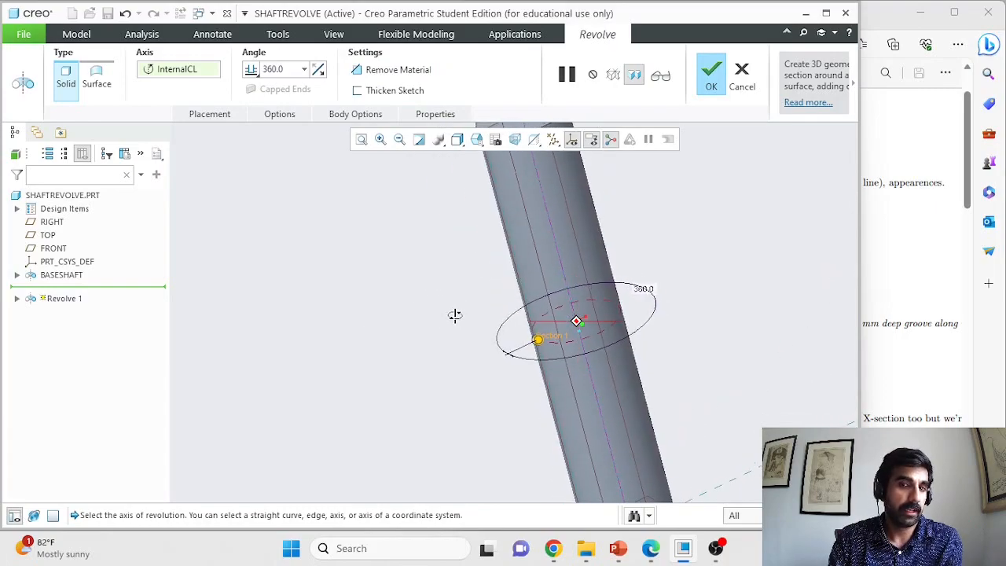
{"action": "scroll", "coordinate": [456, 319], "scroll_direction": "up", "scroll_amount": 2}
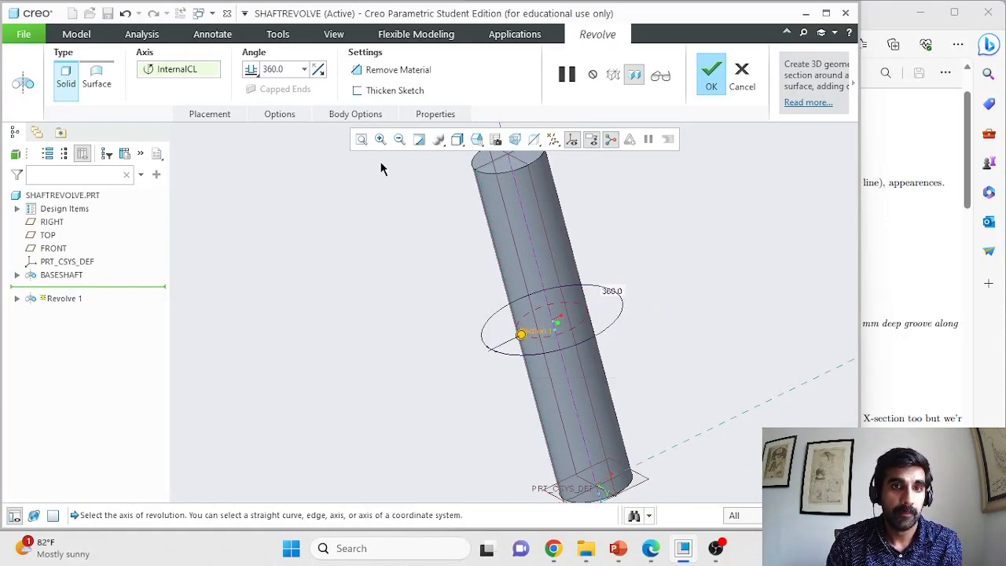
{"action": "left_click", "coordinate": [402, 74]}
{"action": "scroll", "coordinate": [594, 323], "scroll_direction": "down", "scroll_amount": 2}
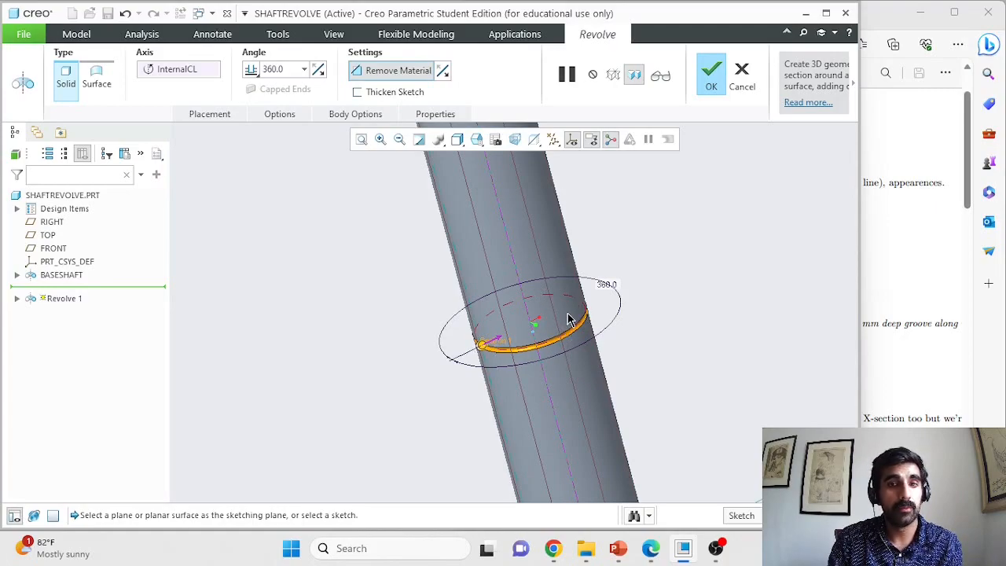
Step: Complete the revolved cut and rename the feature as Groove
{"action": "left_click", "coordinate": [711, 76]}
{"action": "left_click", "coordinate": [896, 282]}
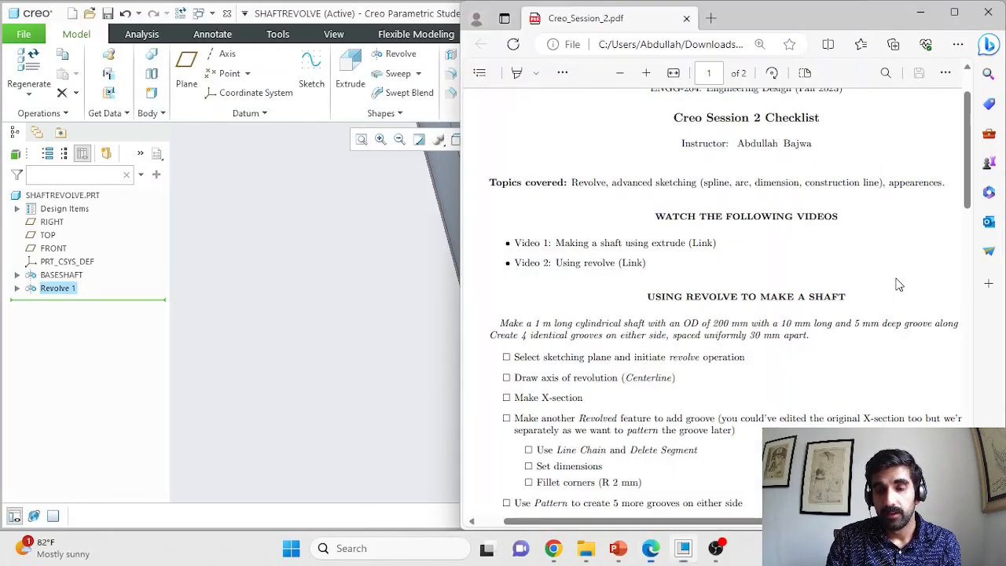
{"action": "left_click", "coordinate": [398, 322]}
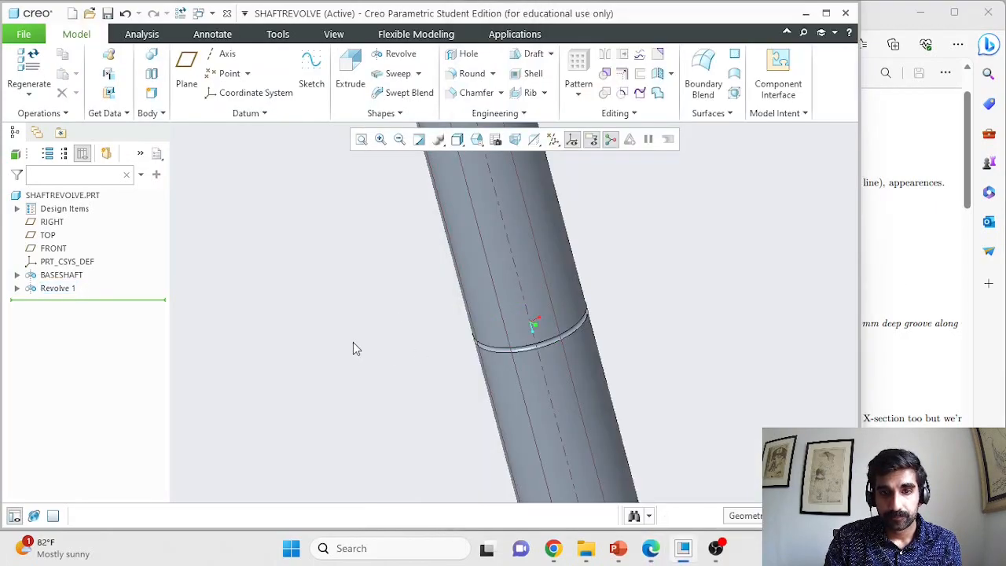
{"action": "double_click", "coordinate": [63, 288]}
{"action": "type", "text": "Groove"}
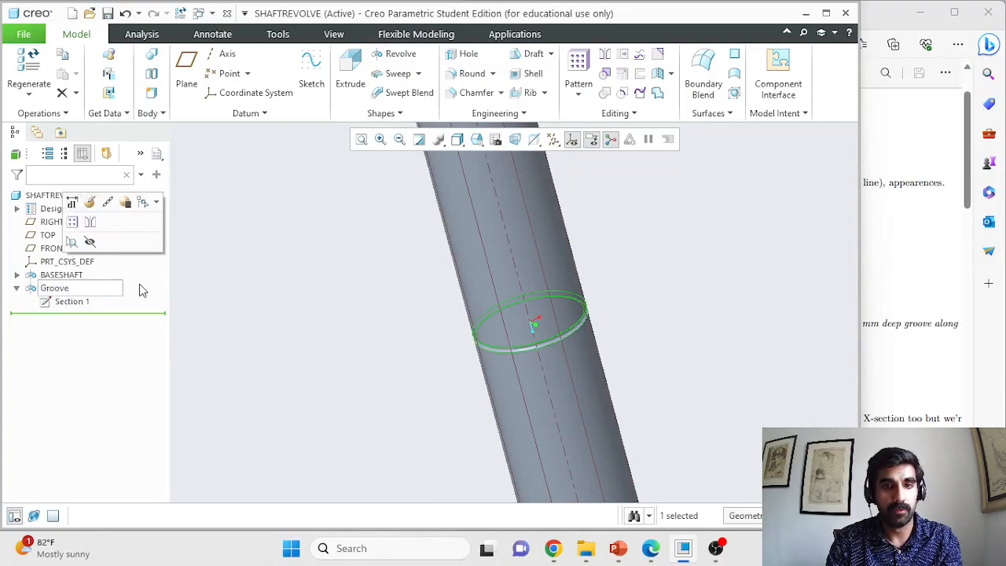
{"action": "key", "text": "Return"}
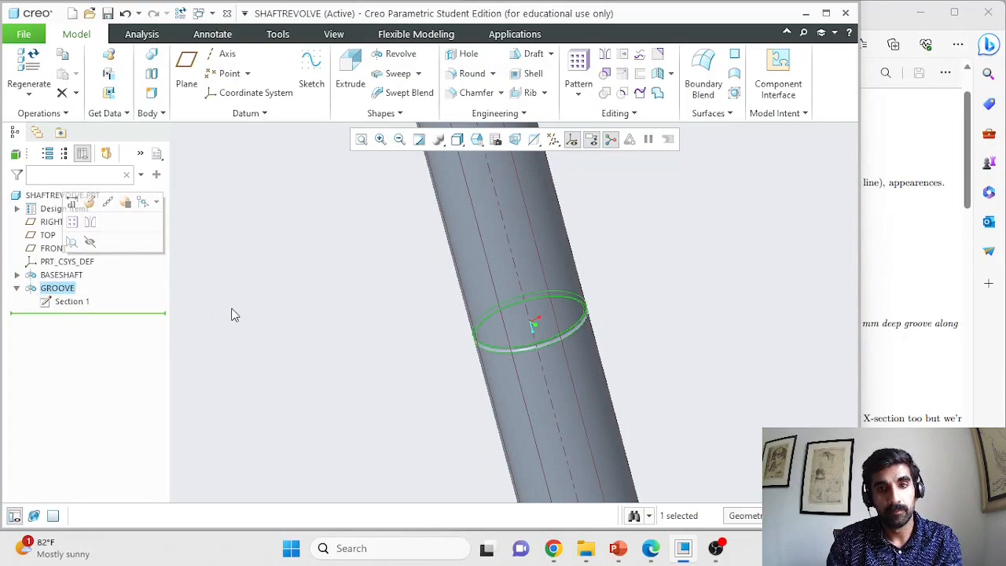
Step: Switch to the Creo Session 2 checklist PDF, highlight "Create 4 identical grooves on either side", and return to Creo
{"action": "scroll", "coordinate": [675, 311], "scroll_direction": "up", "scroll_amount": 3}
{"action": "left_click", "coordinate": [904, 299]}
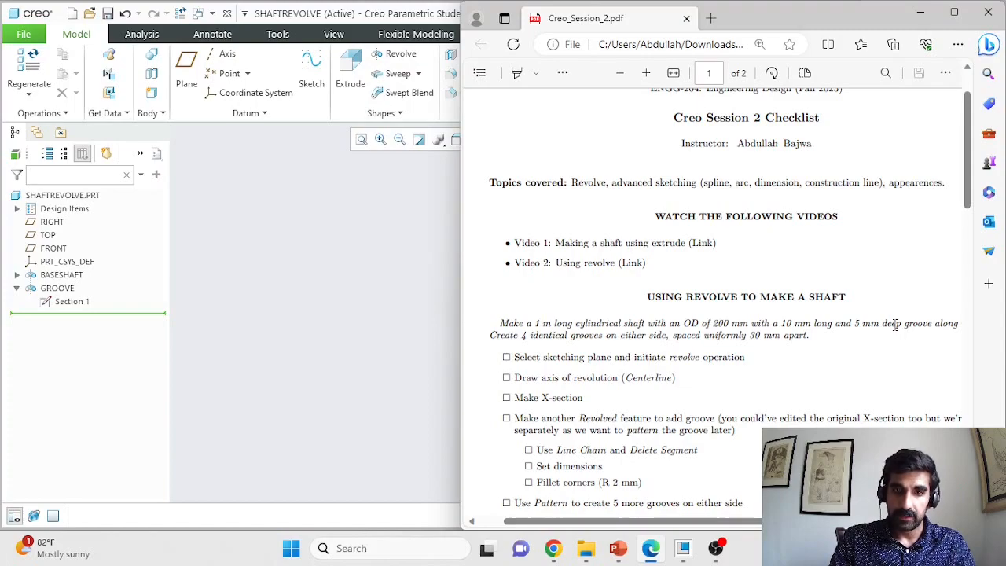
{"action": "left_click_drag", "start_coordinate": [490, 337], "coordinate": [674, 345]}
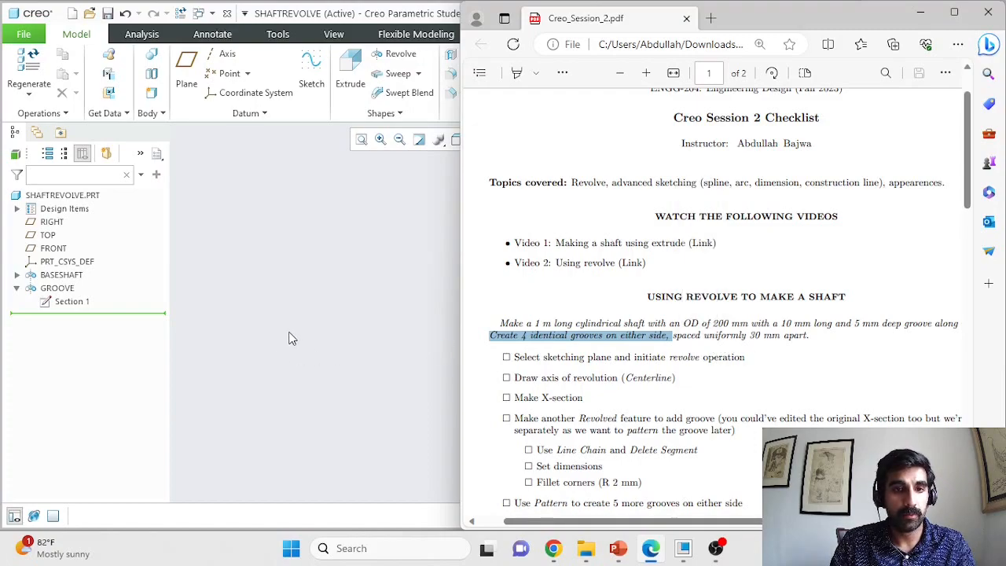
{"action": "left_click", "coordinate": [285, 332]}
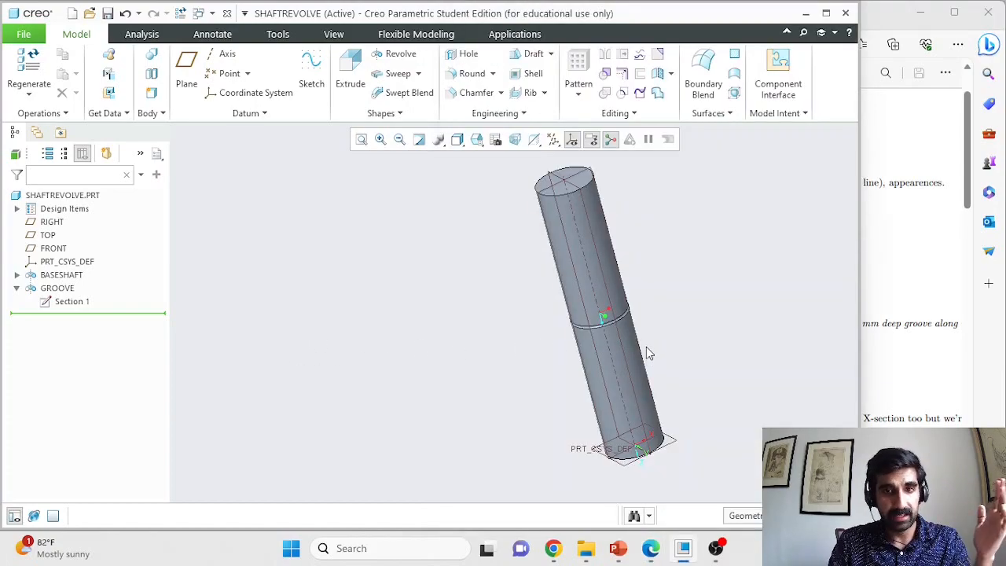
Step: Start a pattern of the Groove feature of type Direction, using the shaft's axis as the first direction
{"action": "middle_click_drag", "start_coordinate": [642, 215], "coordinate": [588, 223]}
{"action": "scroll", "coordinate": [613, 236], "scroll_direction": "up", "scroll_amount": 4}
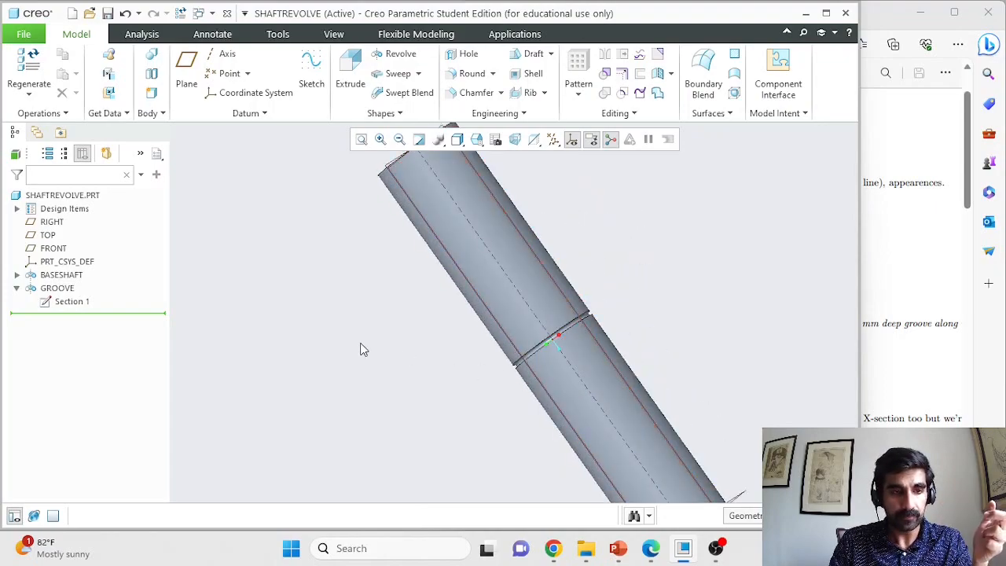
{"action": "left_click", "coordinate": [63, 291]}
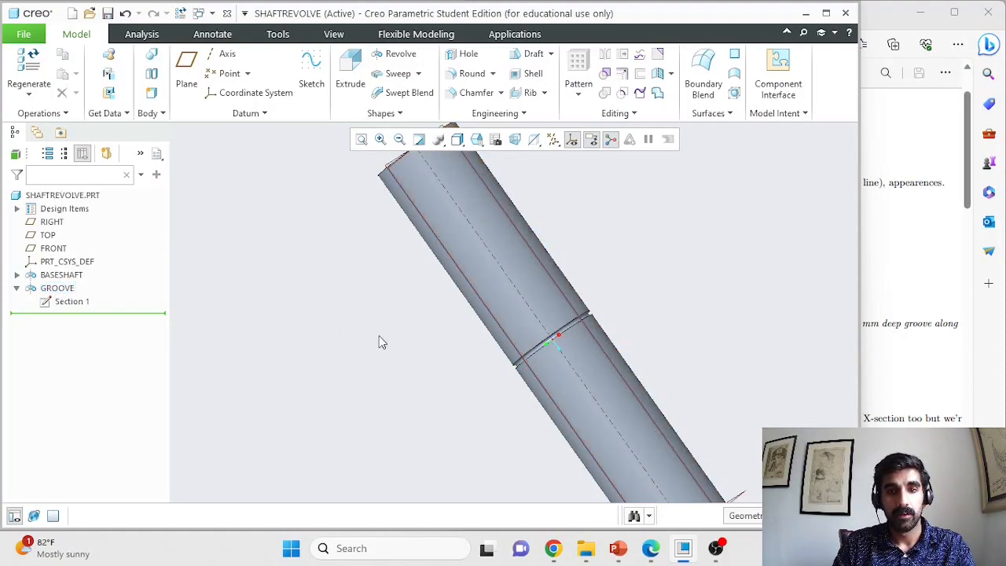
{"action": "left_click", "coordinate": [58, 289]}
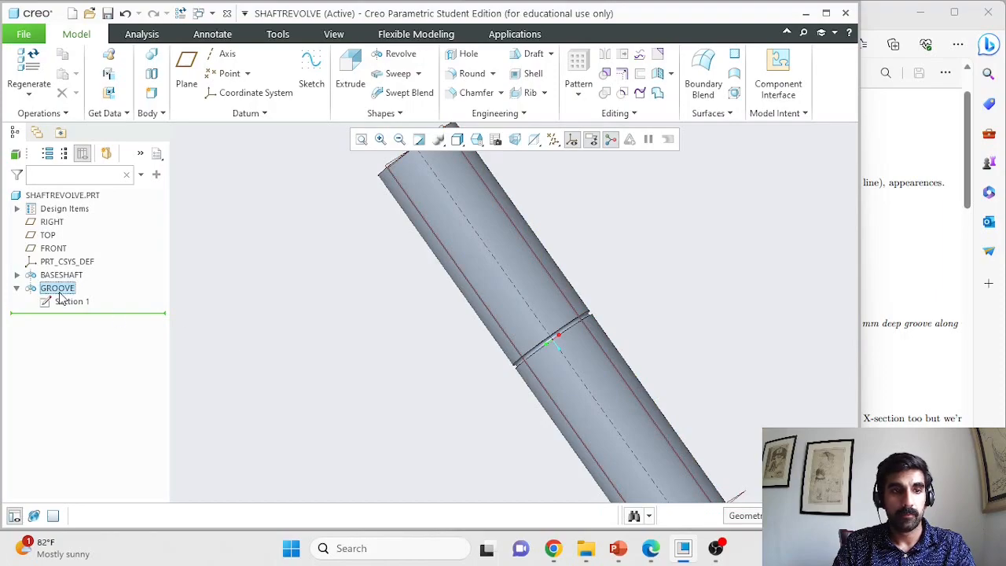
{"action": "left_click", "coordinate": [581, 97]}
{"action": "left_click", "coordinate": [601, 111]}
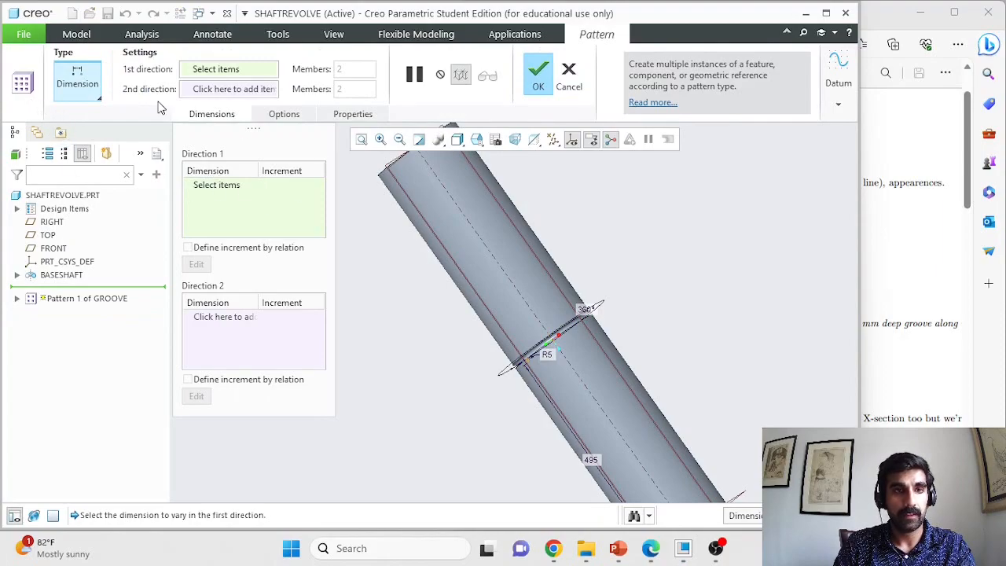
{"action": "left_click", "coordinate": [76, 93]}
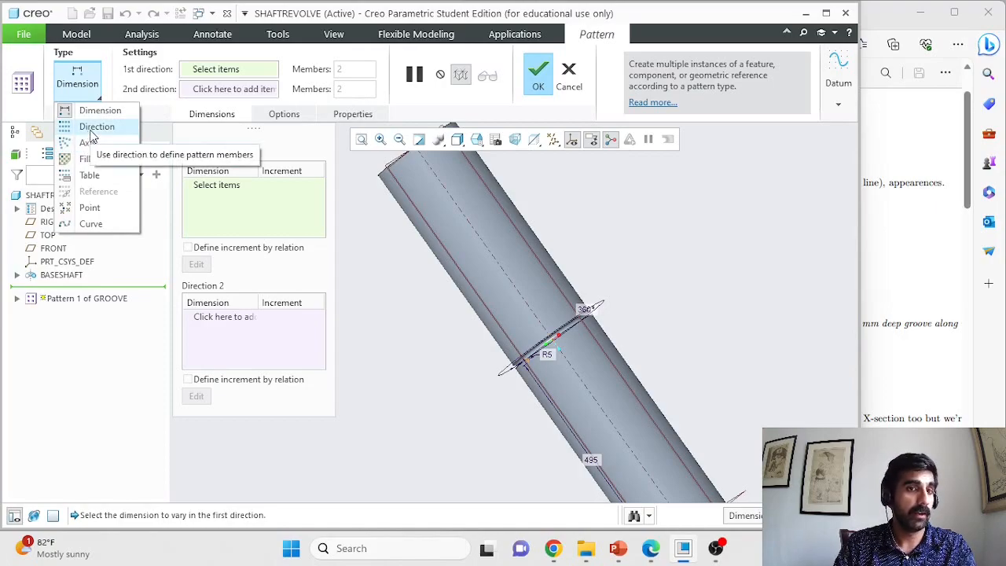
{"action": "left_click", "coordinate": [91, 132]}
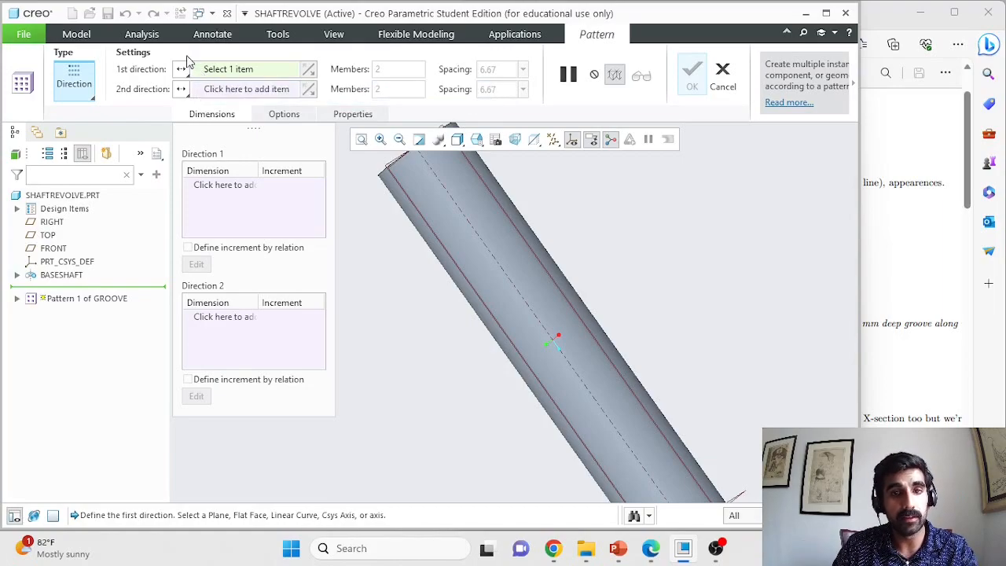
{"action": "left_click", "coordinate": [479, 242]}
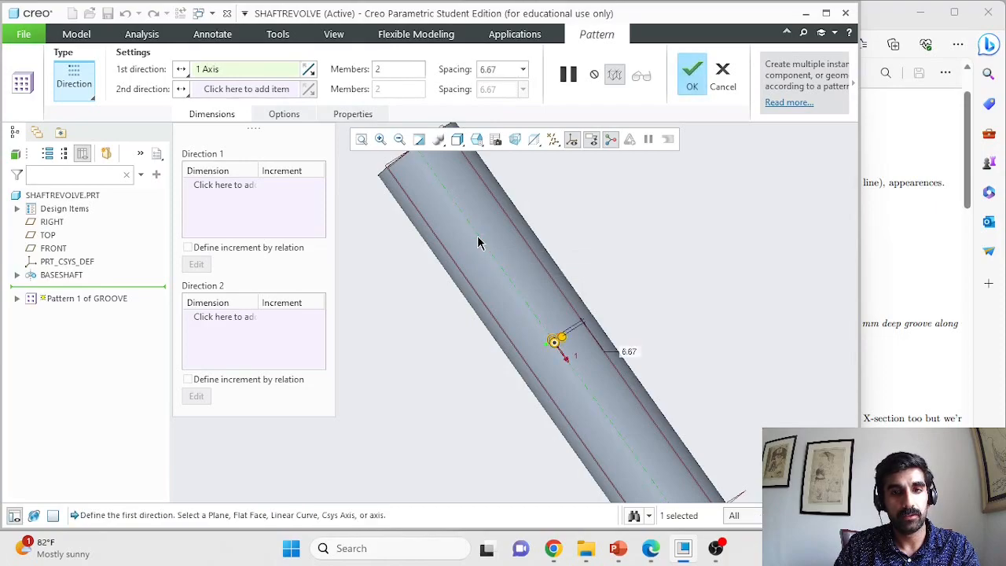
Step: Set the groove pattern's first direction to 4 members with a spacing of 30 mm
{"action": "double_click", "coordinate": [396, 69]}
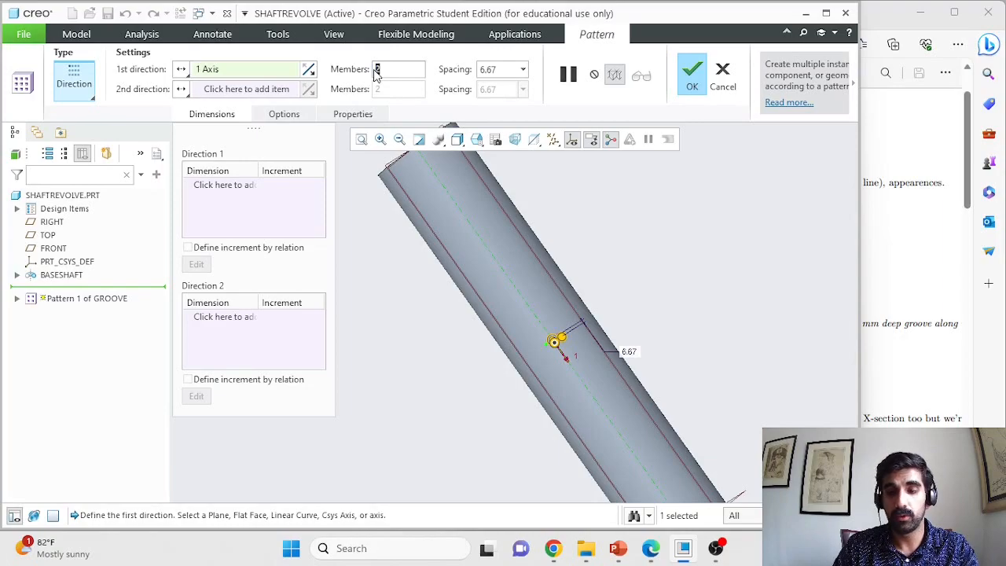
{"action": "type", "text": "4"}
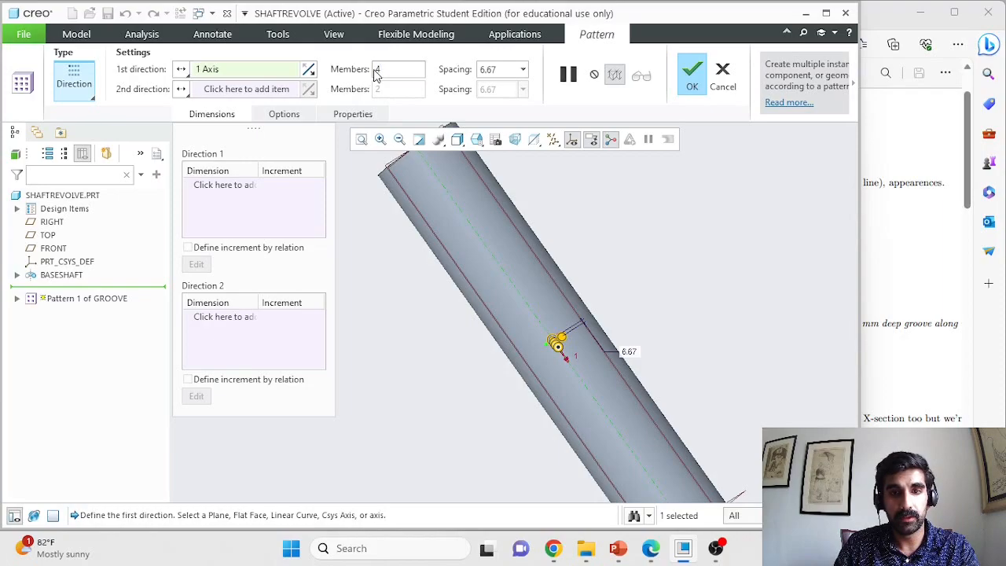
{"action": "left_click", "coordinate": [509, 69]}
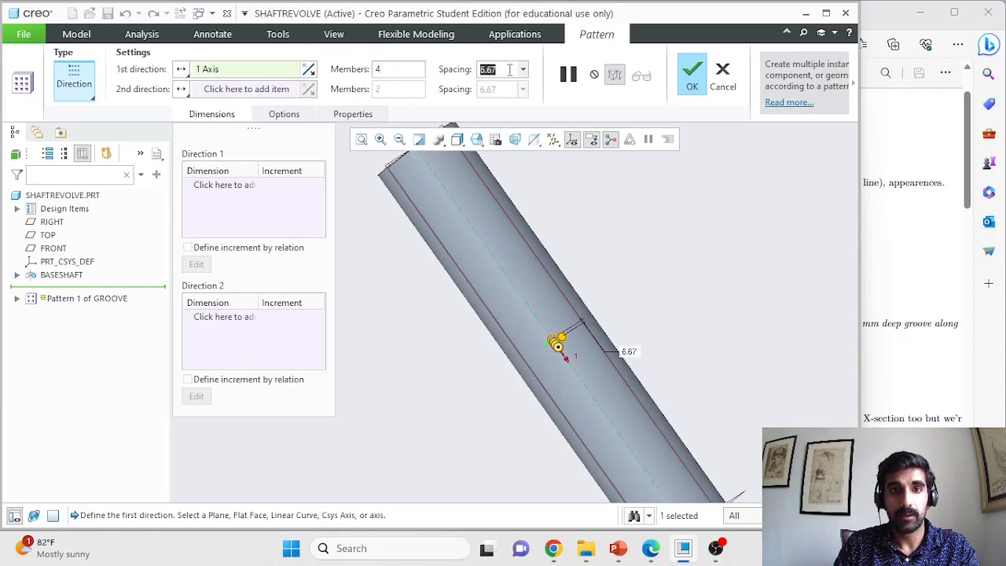
{"action": "type", "text": "30"}
{"action": "key", "text": "Return"}
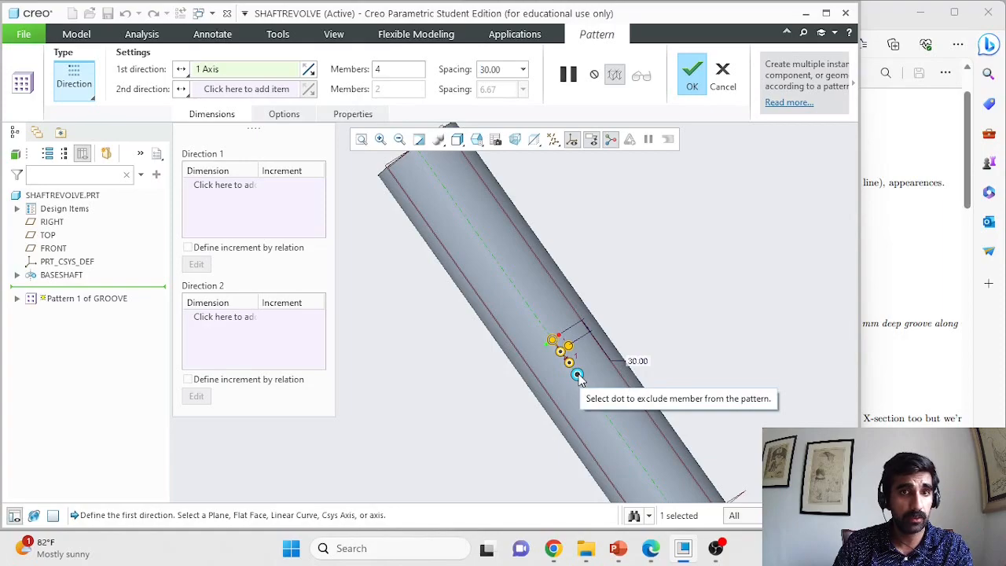
Step: Set the first-direction spacing to 100 mm and complete the groove pattern
{"action": "double_click", "coordinate": [488, 69]}
{"action": "type", "text": "100"}
{"action": "key", "text": "Return"}
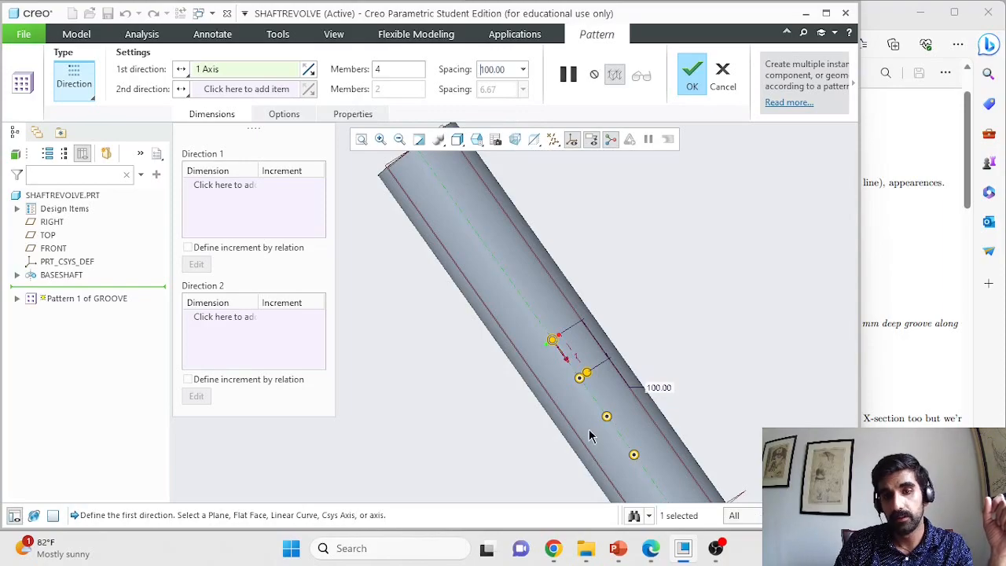
{"action": "scroll", "coordinate": [590, 430], "scroll_direction": "up", "scroll_amount": 3}
{"action": "scroll", "coordinate": [590, 457], "scroll_direction": "down", "scroll_amount": 2}
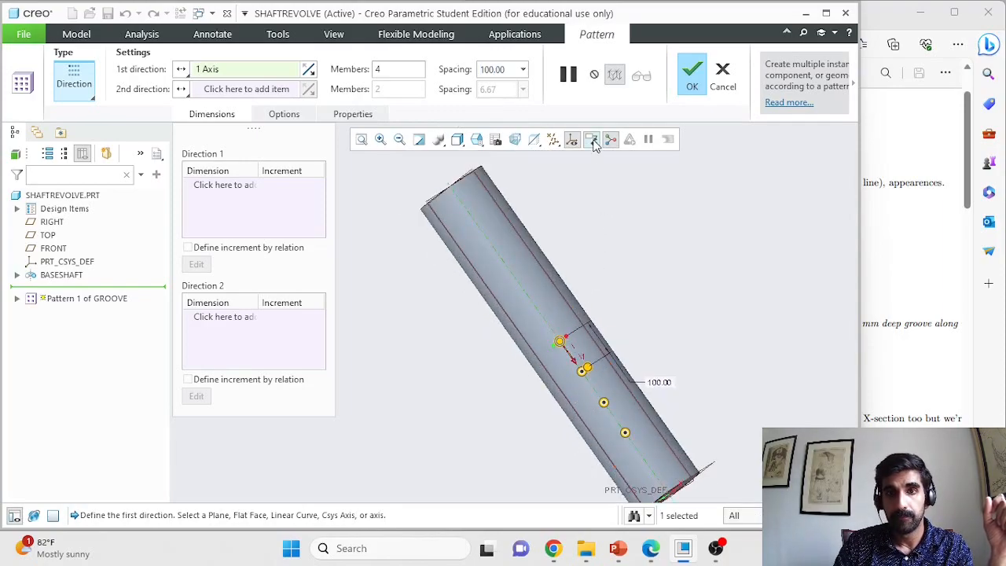
{"action": "left_click", "coordinate": [692, 80]}
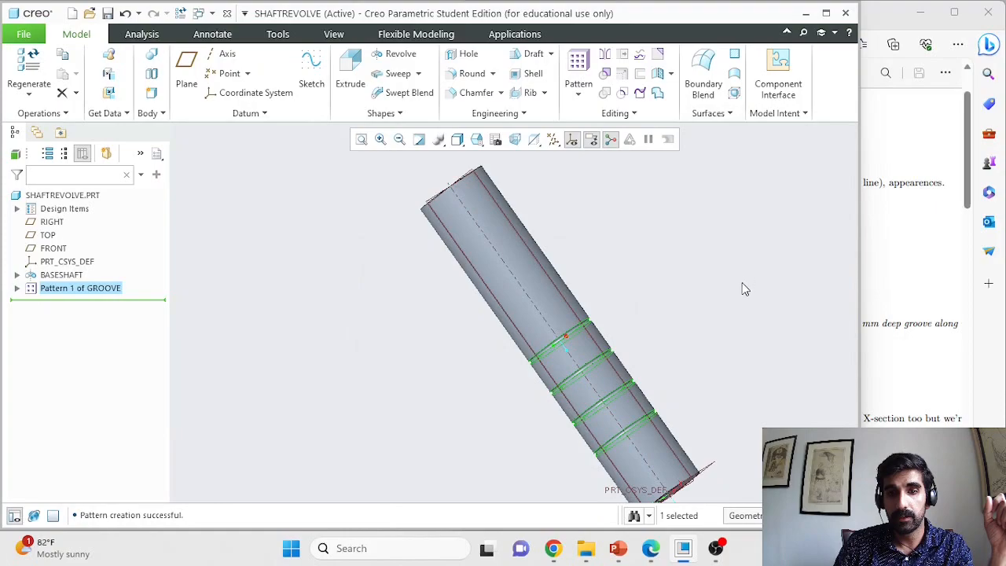
Step: Edit the definition of the groove pattern and add the shaft's axis as its second direction
{"action": "middle_click_drag", "start_coordinate": [624, 403], "coordinate": [635, 339]}
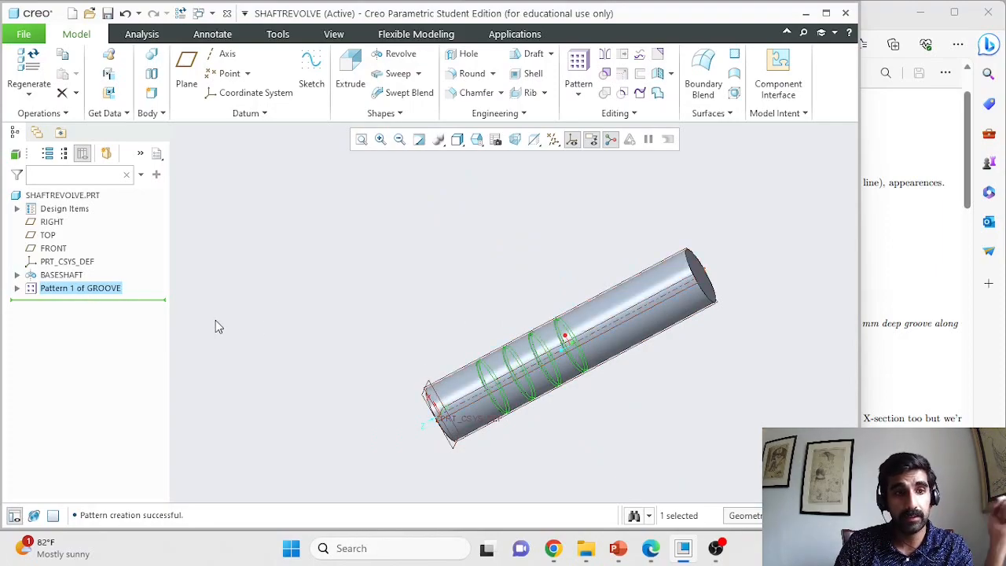
{"action": "left_click", "coordinate": [63, 289]}
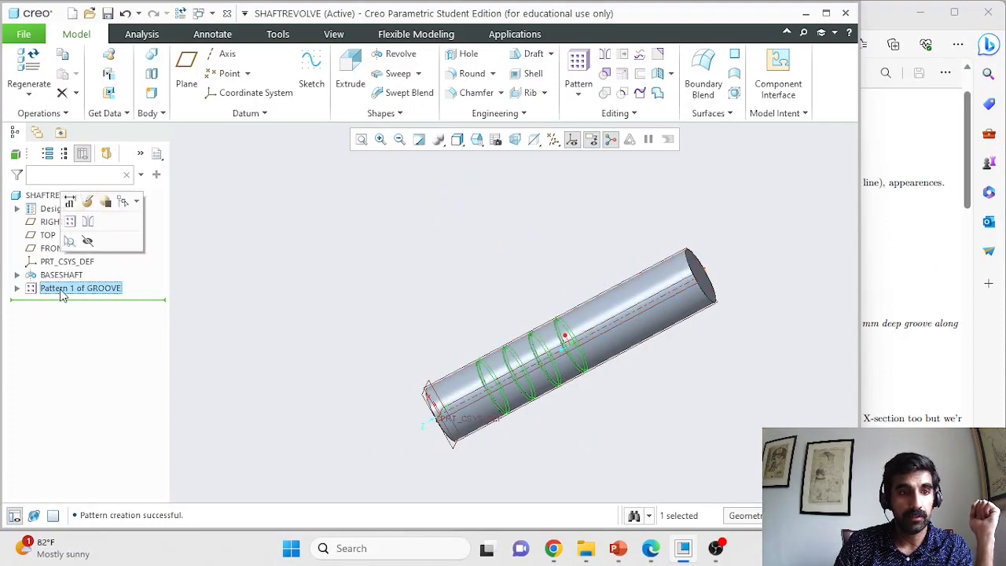
{"action": "left_click", "coordinate": [89, 203]}
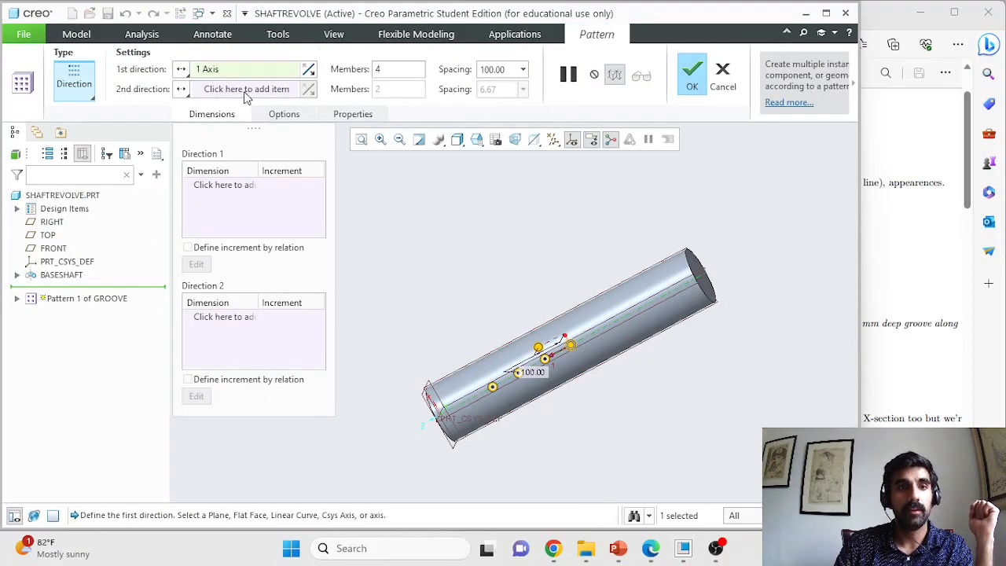
{"action": "left_click", "coordinate": [246, 92]}
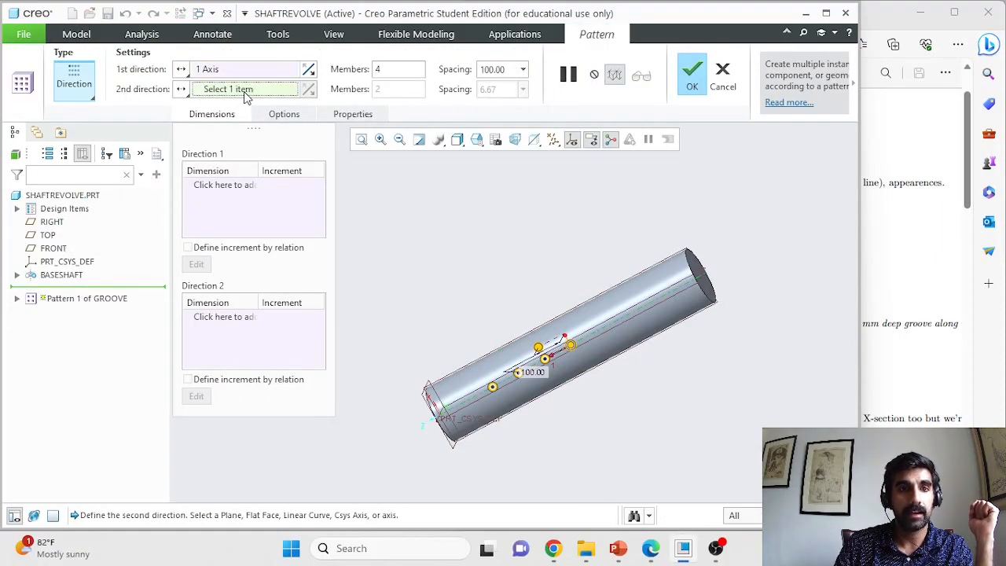
{"action": "left_click", "coordinate": [685, 291]}
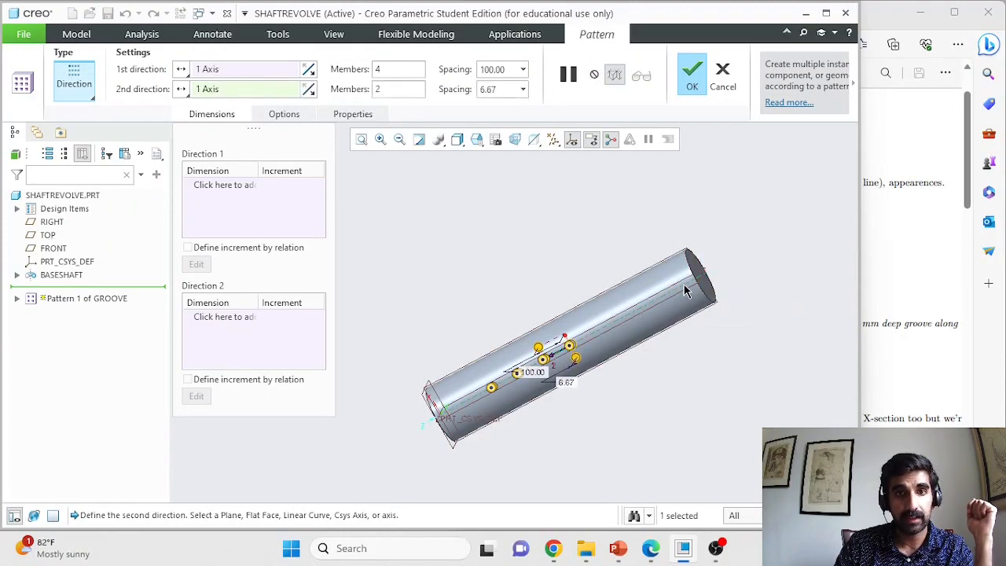
Step: Set the groove pattern's second direction to 4 members with a spacing of 100 mm
{"action": "left_click_drag", "start_coordinate": [386, 89], "coordinate": [372, 93]}
{"action": "type", "text": "4"}
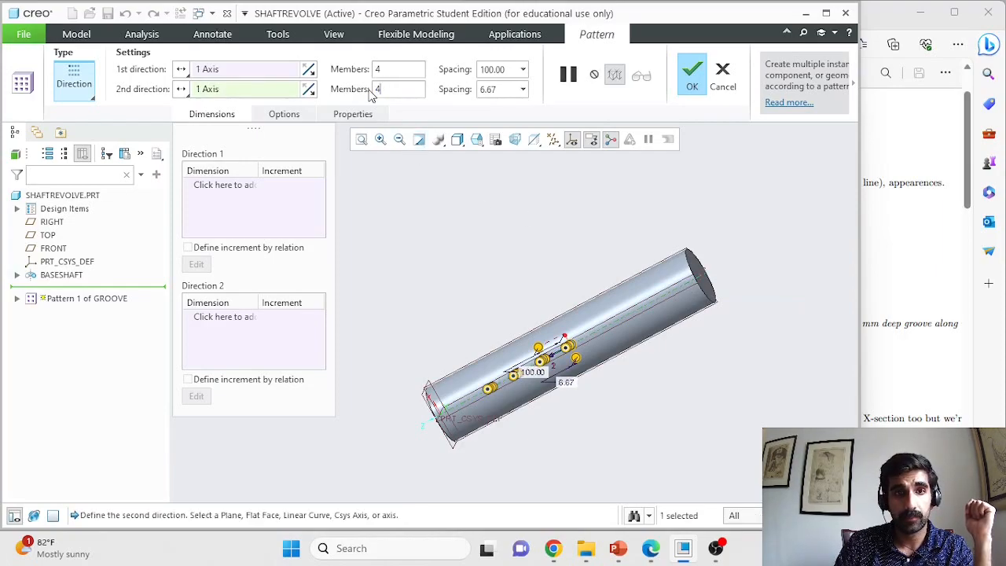
{"action": "double_click", "coordinate": [497, 88]}
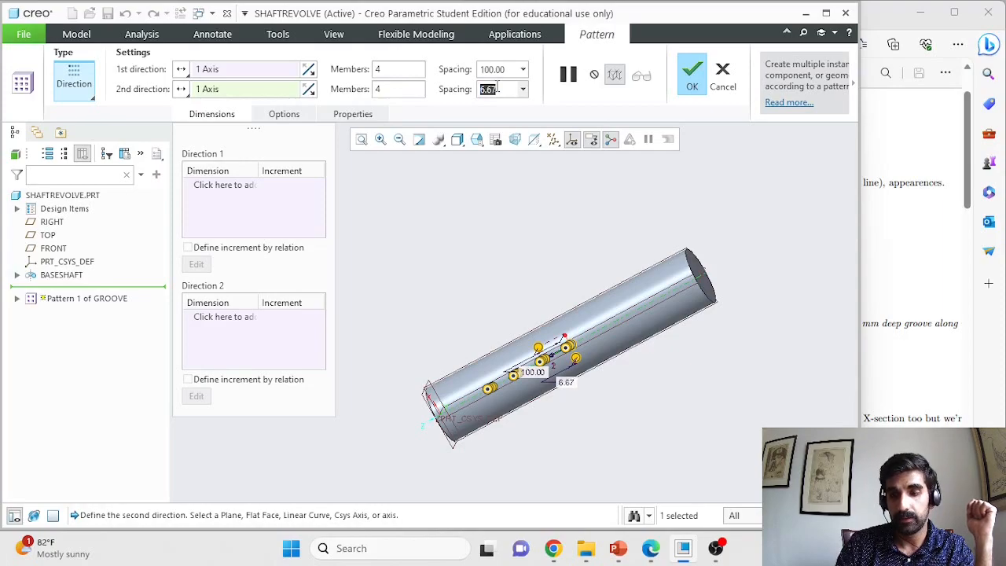
{"action": "type", "text": "100"}
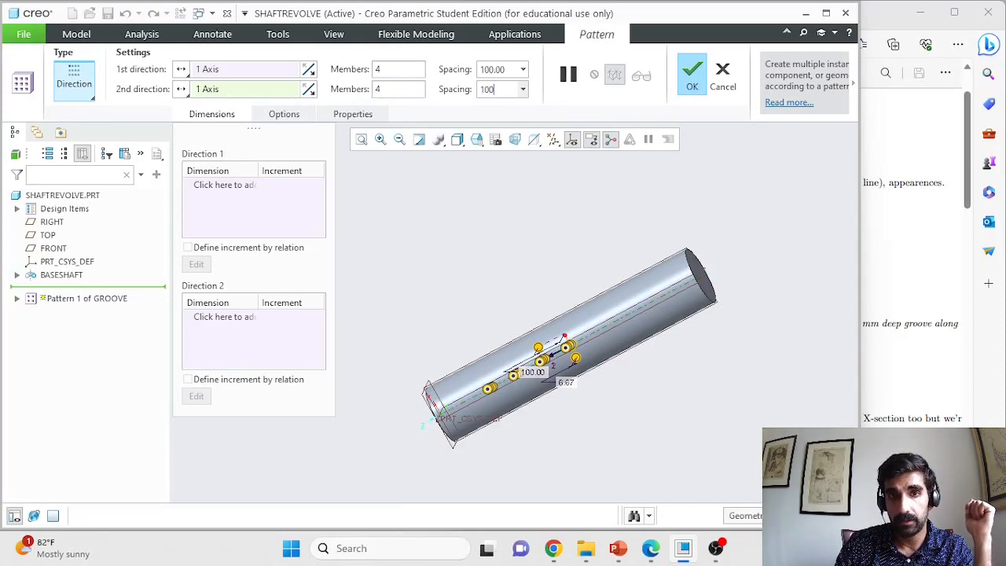
{"action": "key", "text": "Return"}
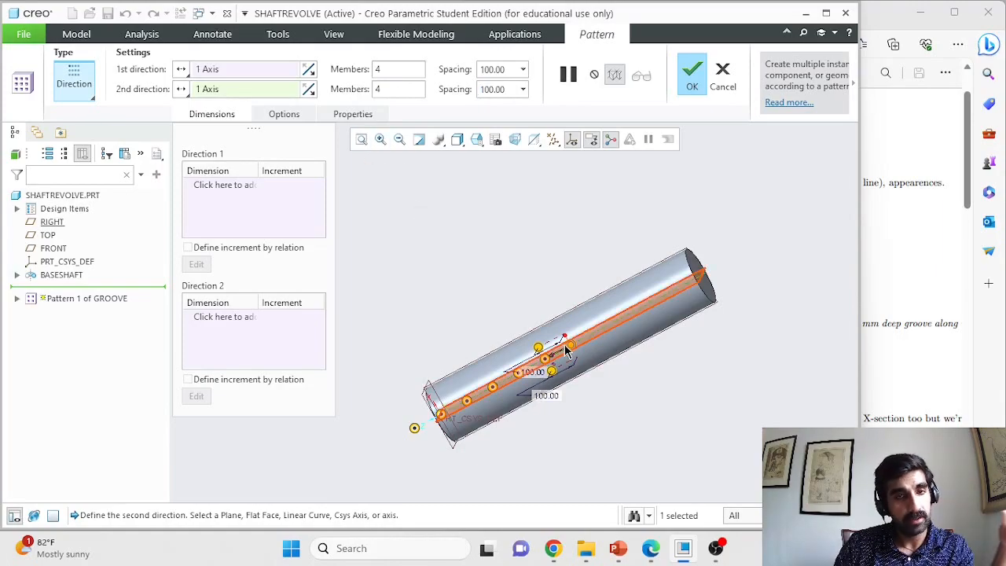
Step: Flip the pattern's second direction toward the opposite end of the shaft and complete the groove pattern
{"action": "left_click", "coordinate": [309, 91]}
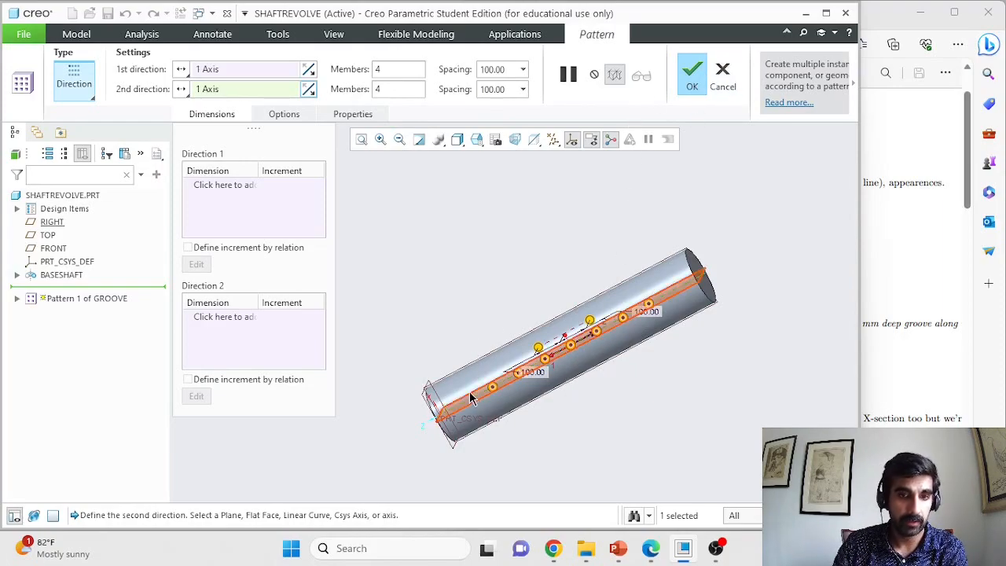
{"action": "left_click", "coordinate": [693, 79]}
{"action": "middle_click_drag", "start_coordinate": [693, 354], "coordinate": [620, 361]}
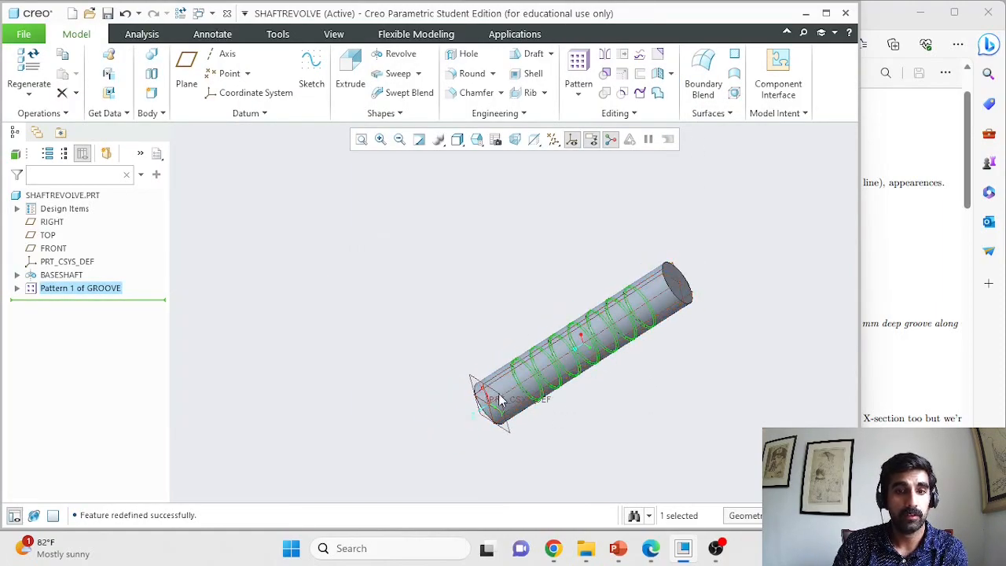
{"action": "scroll", "coordinate": [622, 390], "scroll_direction": "up", "scroll_amount": 2}
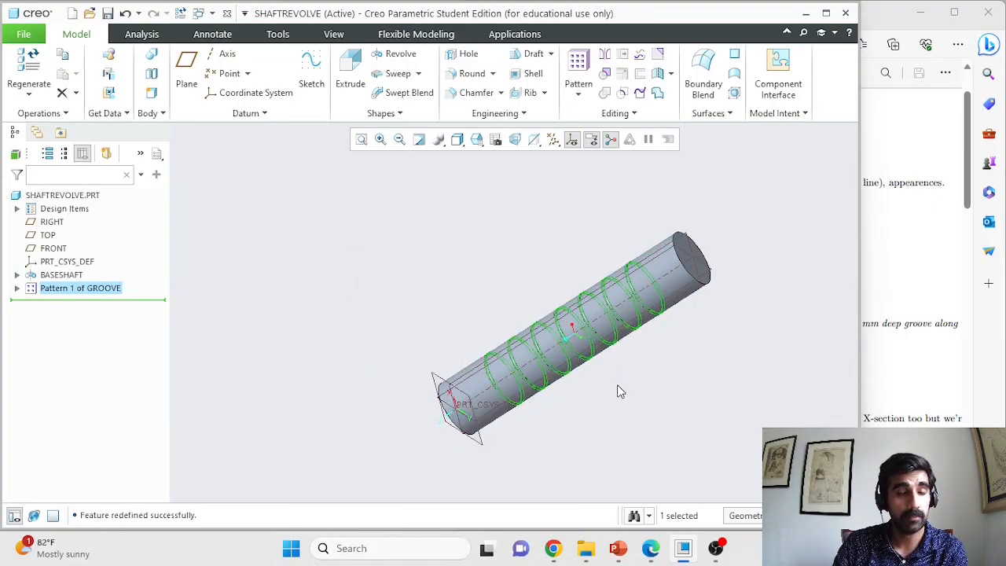
{"action": "middle_click_drag", "start_coordinate": [619, 391], "coordinate": [756, 390]}
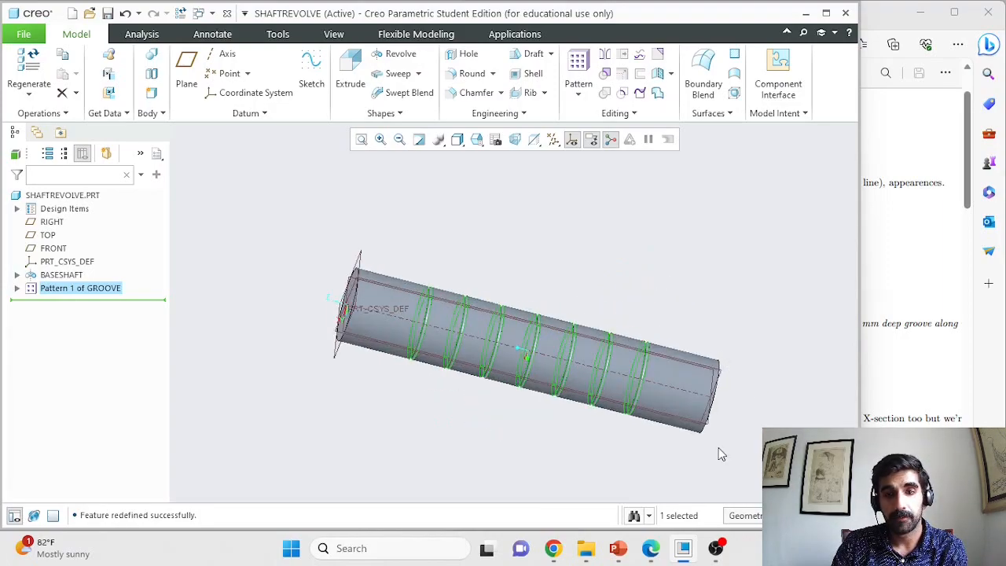
{"action": "middle_click_drag", "start_coordinate": [722, 454], "coordinate": [704, 395]}
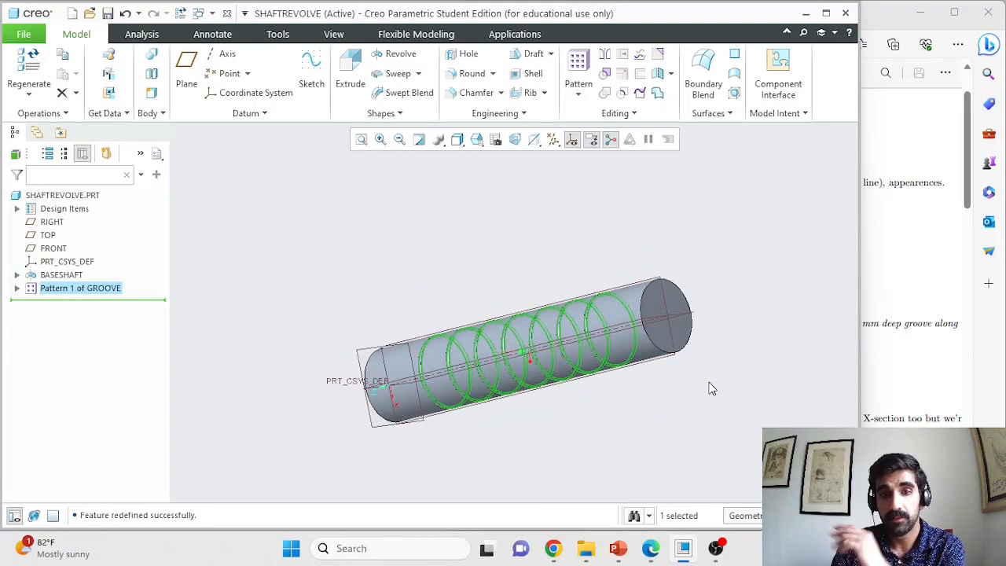
{"action": "left_click", "coordinate": [696, 407]}
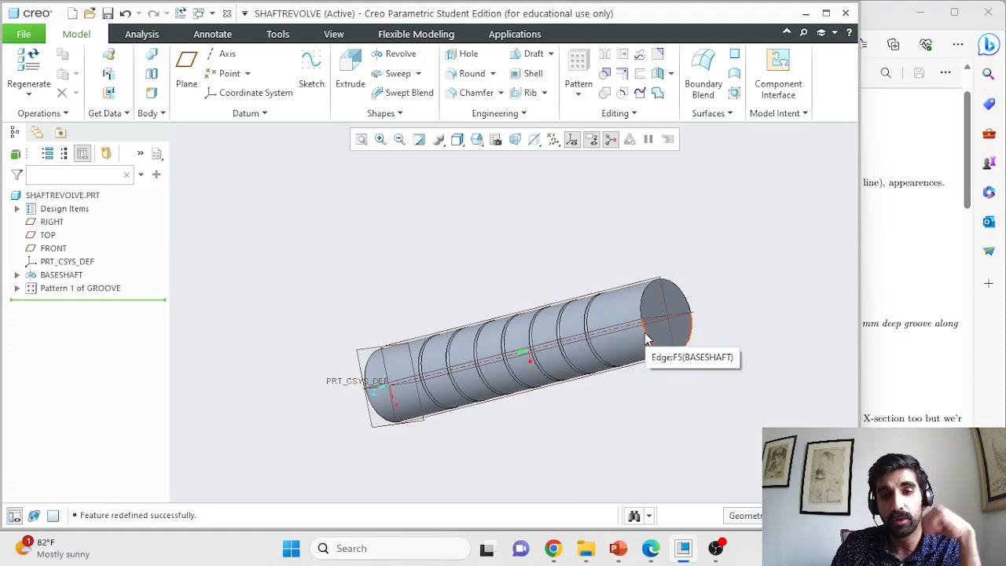
Step: Turn off the display of all datum features so only the shaft geometry shows
{"action": "left_click", "coordinate": [554, 139]}
{"action": "left_click", "coordinate": [554, 157]}
{"action": "mouse_move", "coordinate": [724, 384]}
{"action": "middle_mouse_down"}
{"action": "mouse_move", "coordinate": [747, 404]}
{"action": "mouse_move", "coordinate": [706, 359]}
{"action": "mouse_move", "coordinate": [723, 379]}
{"action": "middle_mouse_up"}
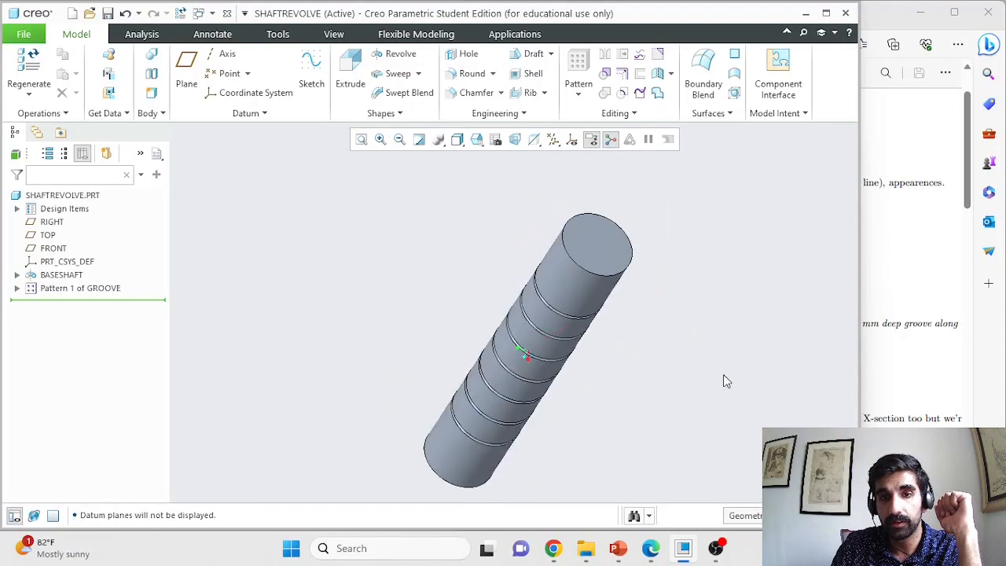
Step: Start an edge chamfer on the circular end edge of the shaft farthest from the coordinate system, with D at about 16.6 mm
{"action": "left_click", "coordinate": [604, 288]}
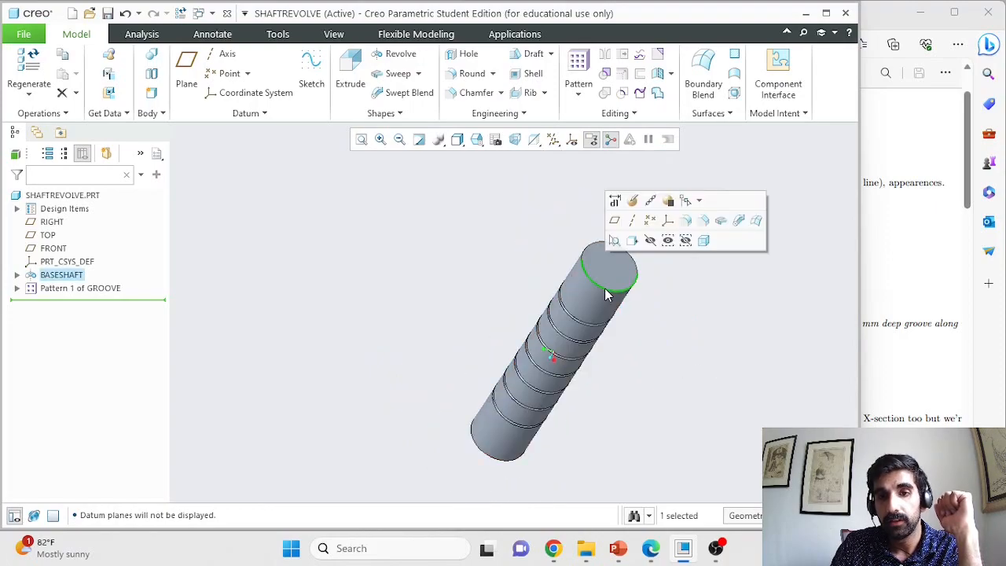
{"action": "scroll", "coordinate": [605, 289], "scroll_direction": "down", "scroll_amount": 4}
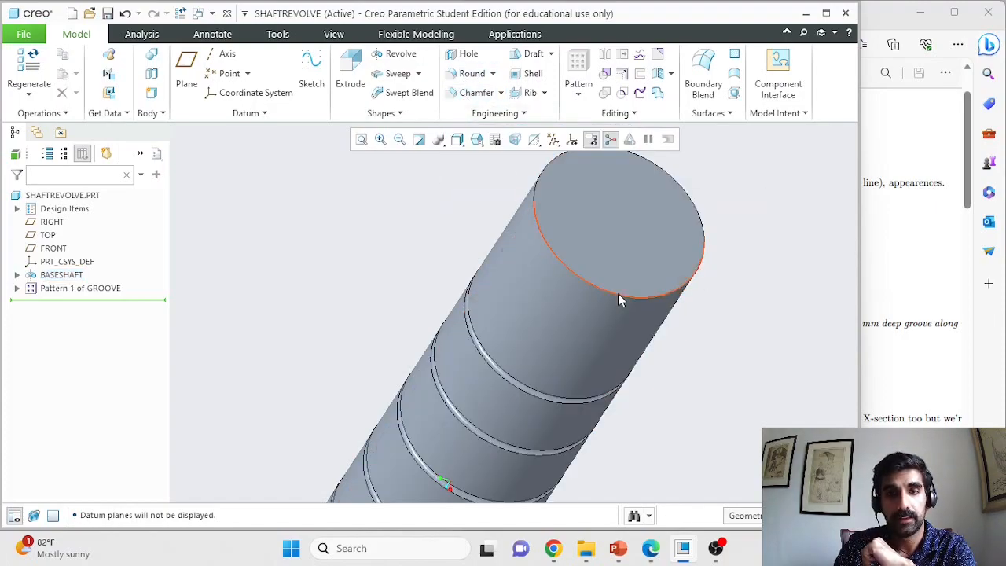
{"action": "left_click", "coordinate": [683, 300]}
{"action": "left_click", "coordinate": [669, 301]}
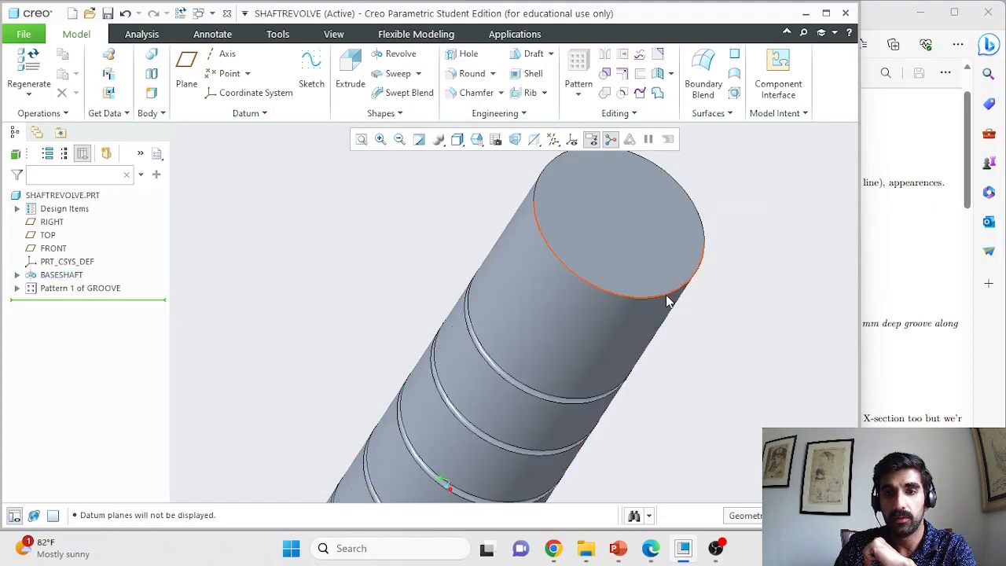
{"action": "left_click", "coordinate": [667, 299]}
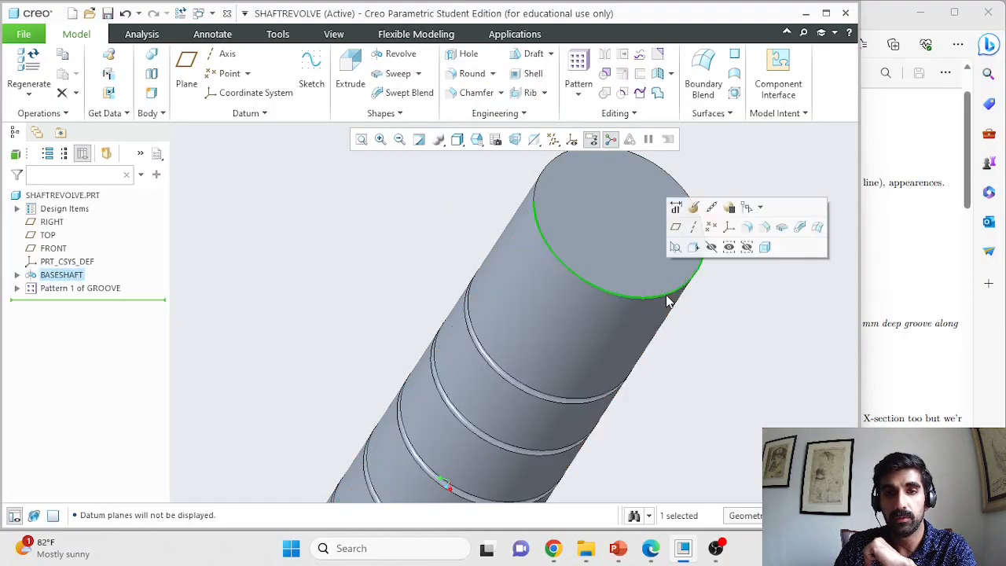
{"action": "left_click", "coordinate": [471, 93]}
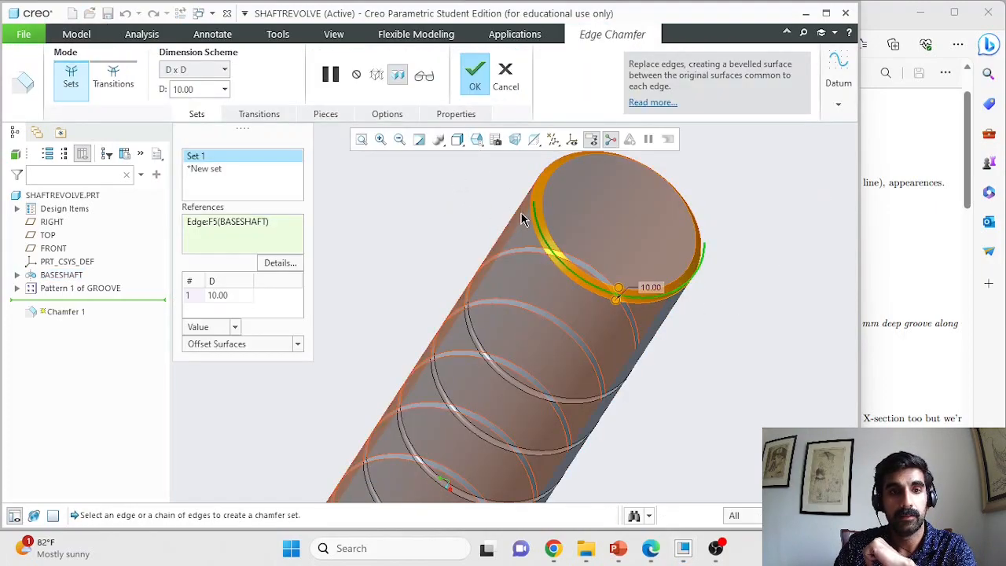
{"action": "mouse_move", "coordinate": [618, 305]}
{"action": "left_mouse_down"}
{"action": "mouse_move", "coordinate": [609, 315]}
{"action": "mouse_move", "coordinate": [614, 305]}
{"action": "left_mouse_up"}
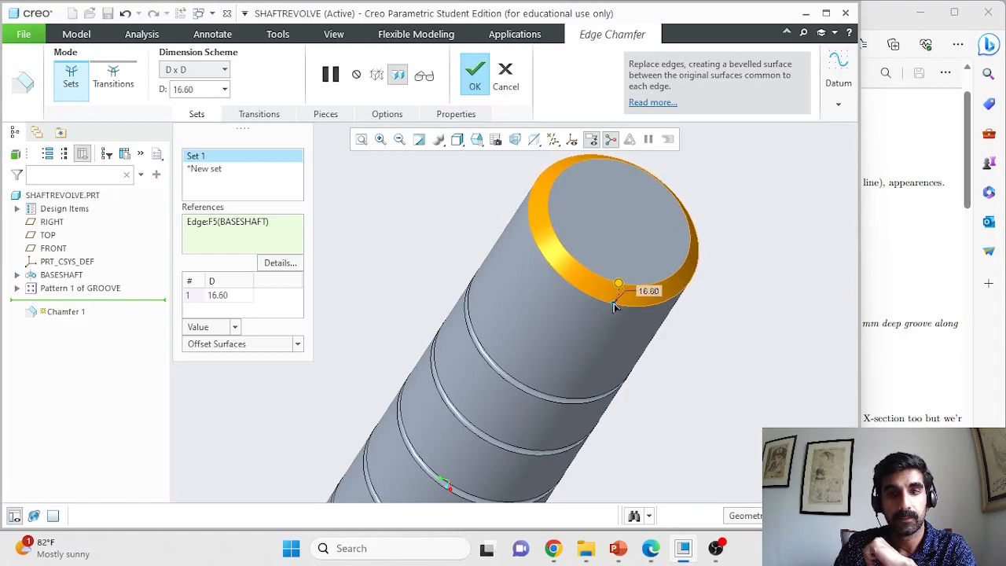
Step: Try the Angle x D dimension scheme for the chamfer and return to D x D
{"action": "left_click", "coordinate": [224, 73]}
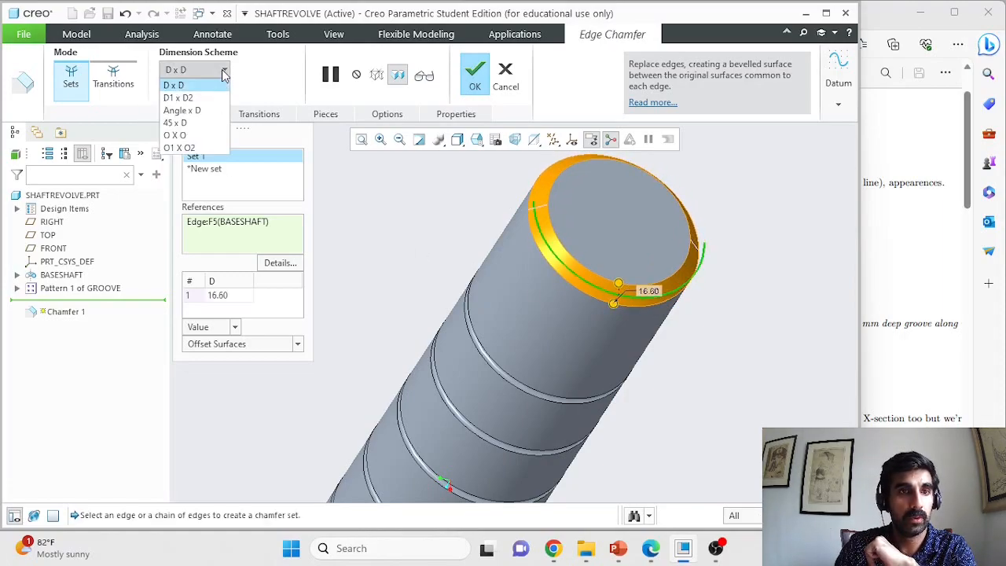
{"action": "left_click", "coordinate": [189, 112]}
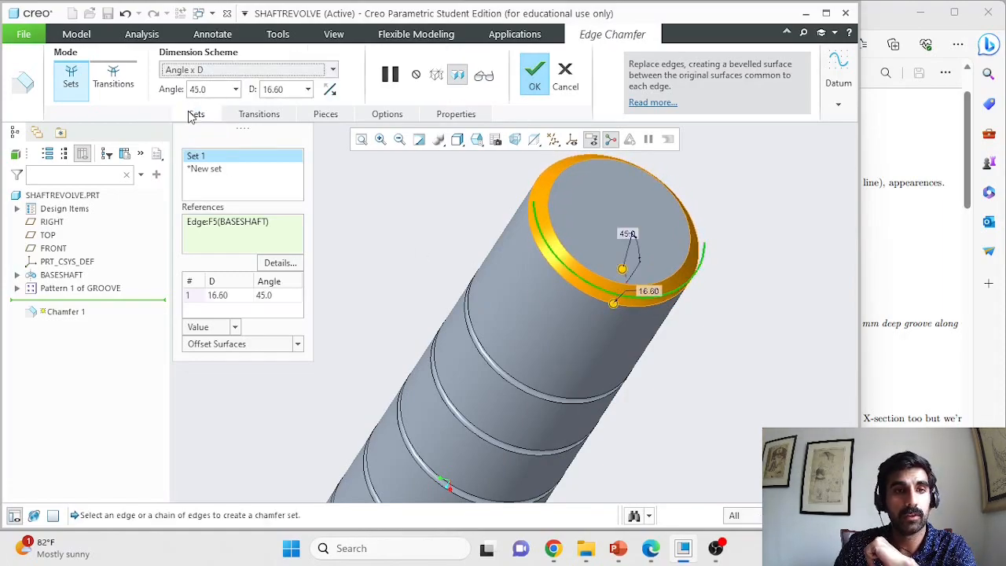
{"action": "left_click", "coordinate": [242, 75]}
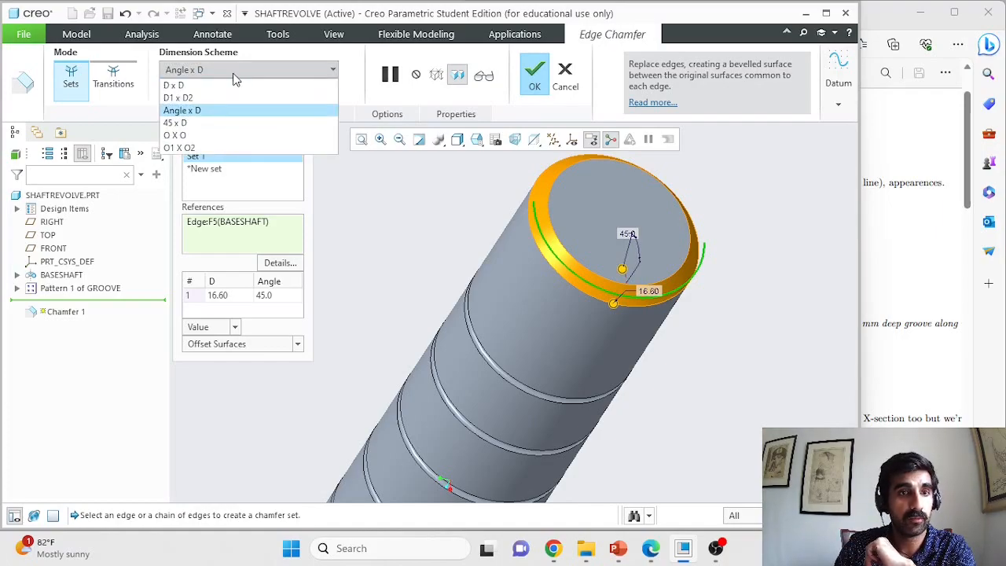
{"action": "left_click", "coordinate": [213, 86]}
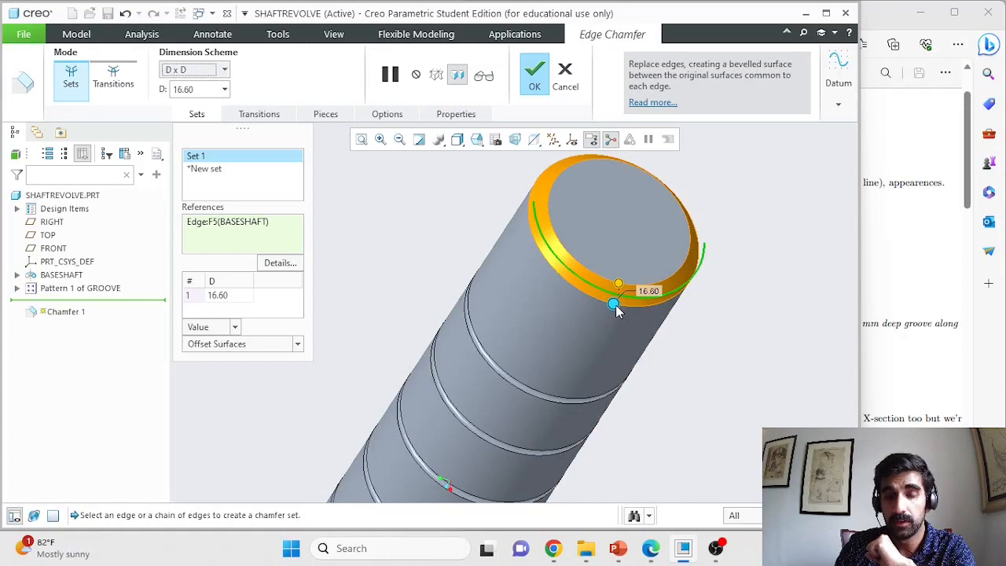
Step: Enlarge the end-edge chamfer to a D of about 41.7 mm and complete it
{"action": "left_click_drag", "start_coordinate": [614, 304], "coordinate": [607, 321]}
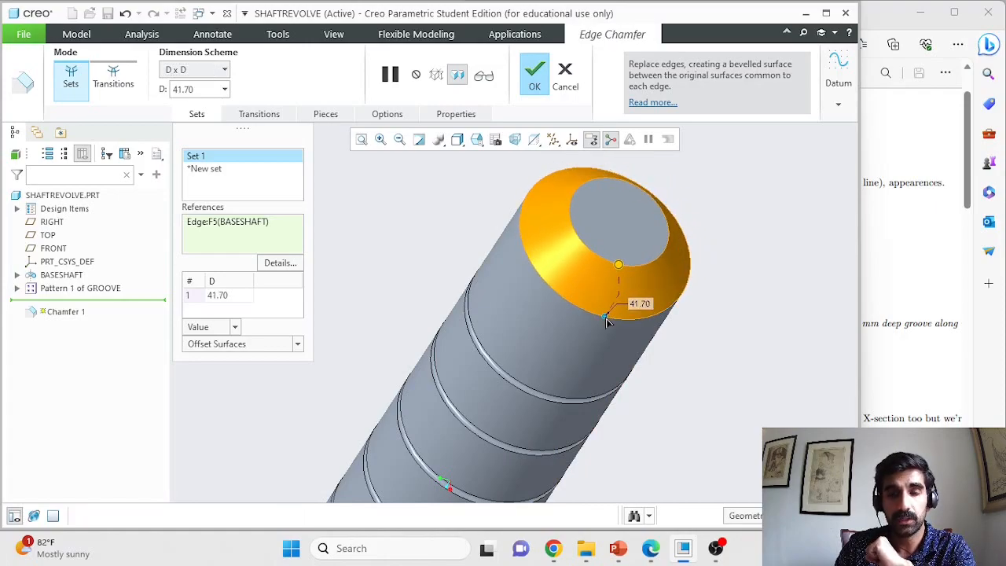
{"action": "left_click", "coordinate": [533, 79]}
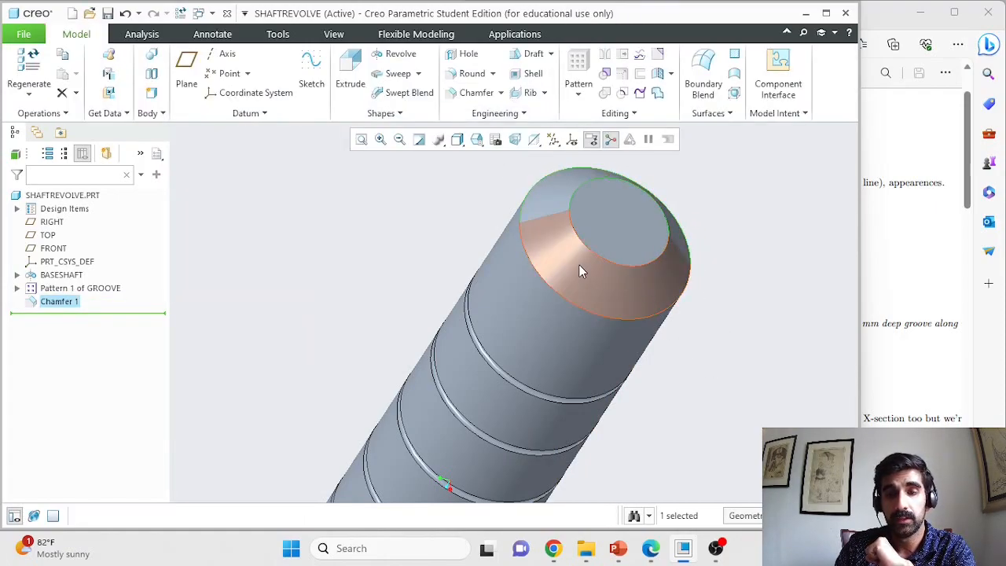
Step: Round the circular edge at the opposite end of the shaft with a radius of about 37 mm
{"action": "scroll", "coordinate": [688, 307], "scroll_direction": "down", "scroll_amount": 5}
{"action": "middle_click_drag", "start_coordinate": [691, 368], "coordinate": [490, 288]}
{"action": "scroll", "coordinate": [562, 299], "scroll_direction": "up", "scroll_amount": 4}
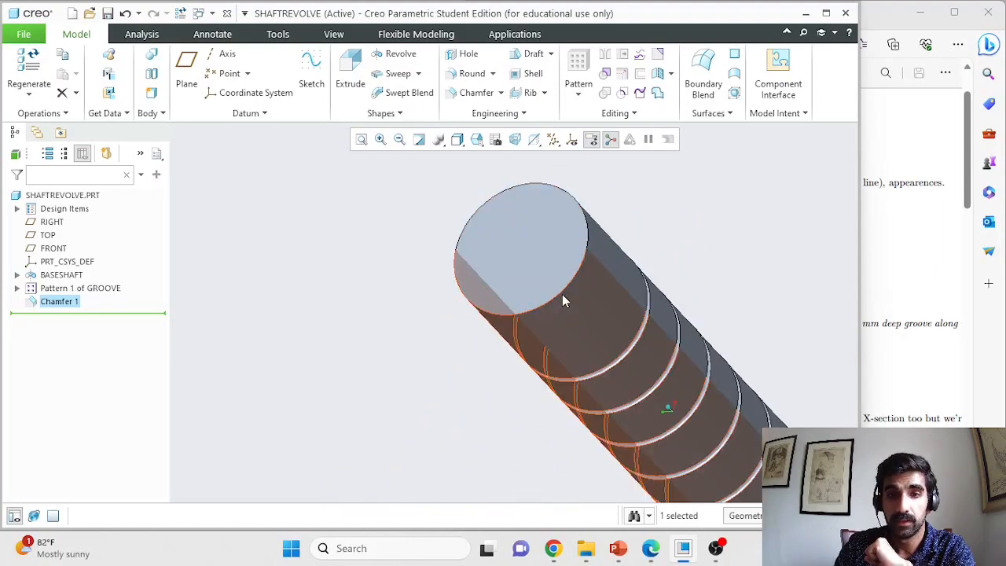
{"action": "left_click", "coordinate": [566, 288]}
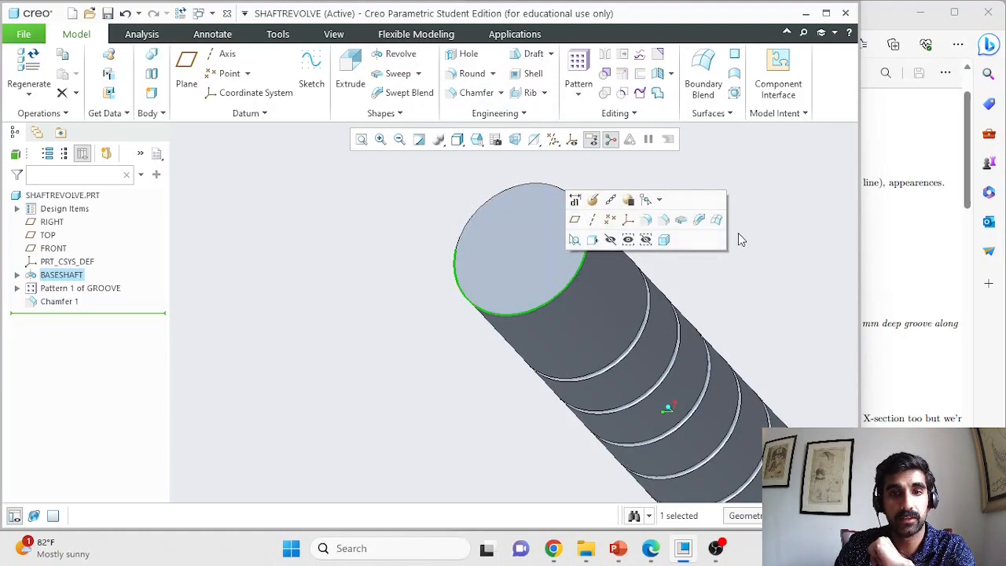
{"action": "left_click", "coordinate": [470, 74]}
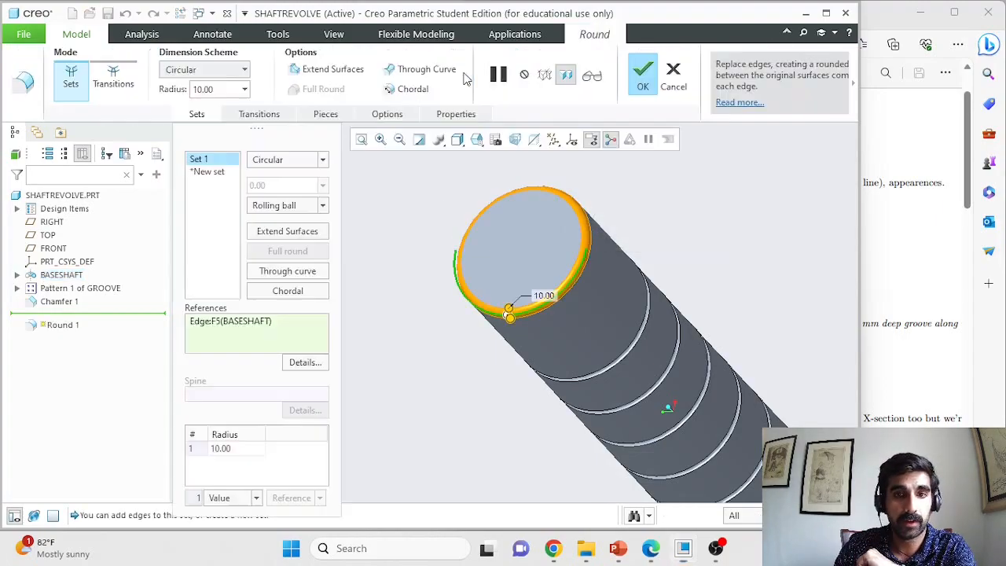
{"action": "mouse_move", "coordinate": [511, 322]}
{"action": "left_mouse_down"}
{"action": "mouse_move", "coordinate": [528, 336]}
{"action": "mouse_move", "coordinate": [518, 327]}
{"action": "left_mouse_up"}
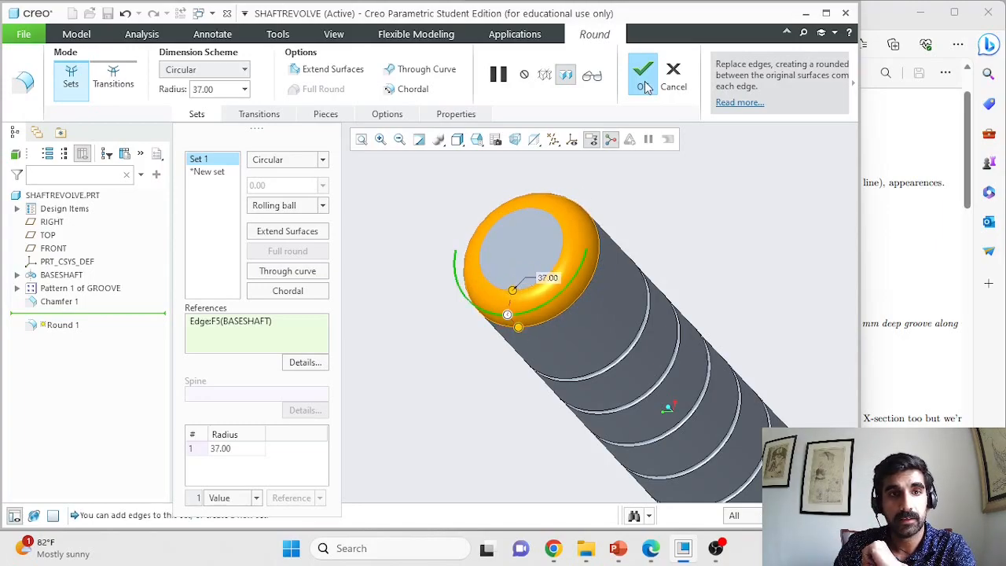
{"action": "double_click", "coordinate": [221, 89]}
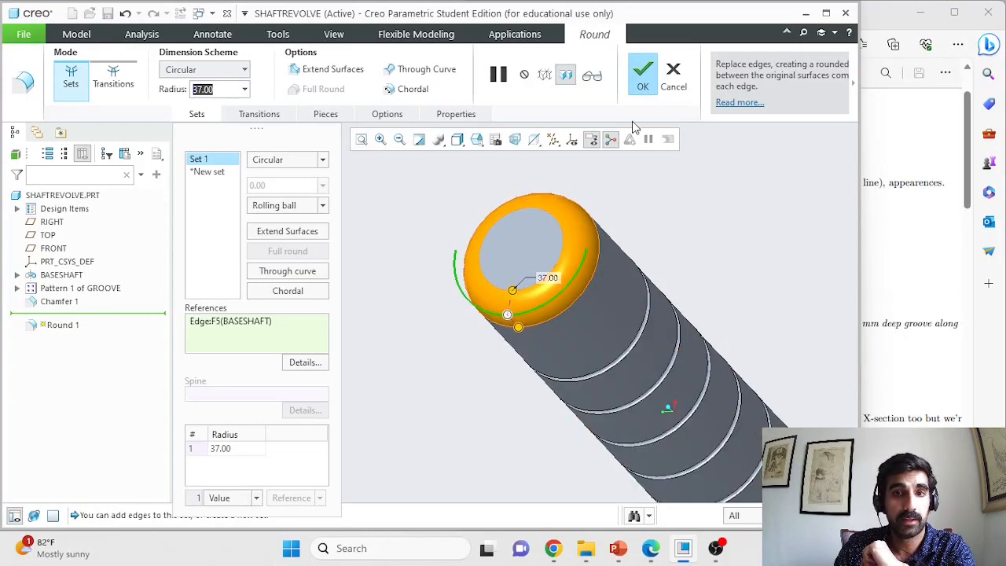
{"action": "left_click", "coordinate": [643, 78]}
Step: Examine the chamfered and rounded ends of the shaft, the groove edges, and the individual members of the groove pattern
{"action": "scroll", "coordinate": [722, 248], "scroll_direction": "down", "scroll_amount": 3}
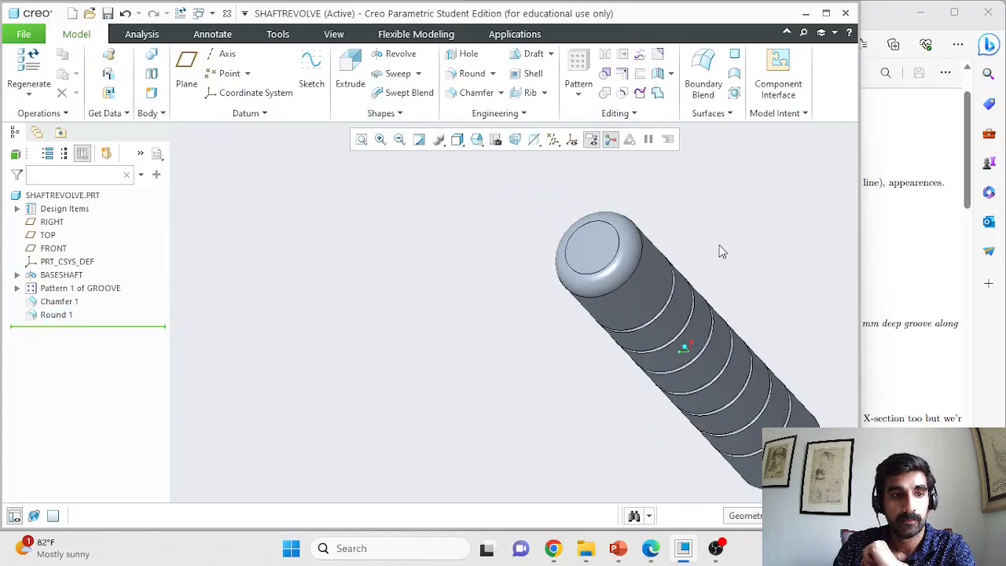
{"action": "middle_click_drag", "start_coordinate": [754, 264], "coordinate": [678, 196]}
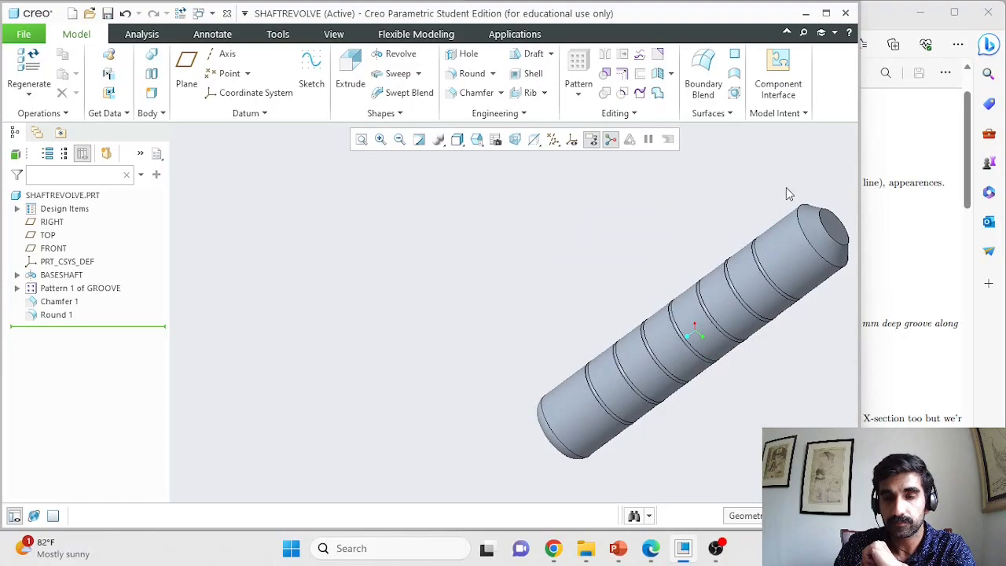
{"action": "scroll", "coordinate": [804, 207], "scroll_direction": "up", "scroll_amount": 2}
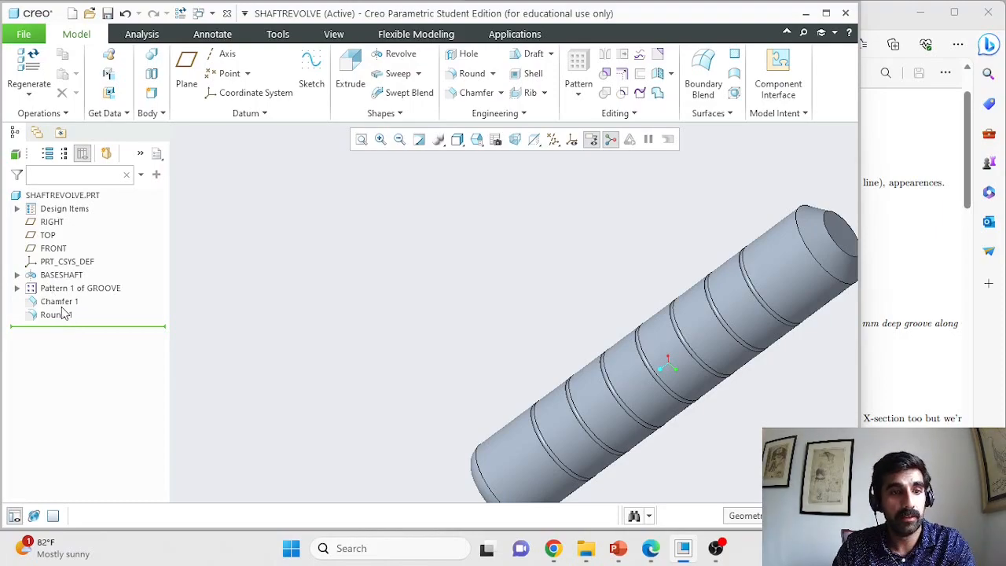
{"action": "scroll", "coordinate": [761, 406], "scroll_direction": "up", "scroll_amount": 5}
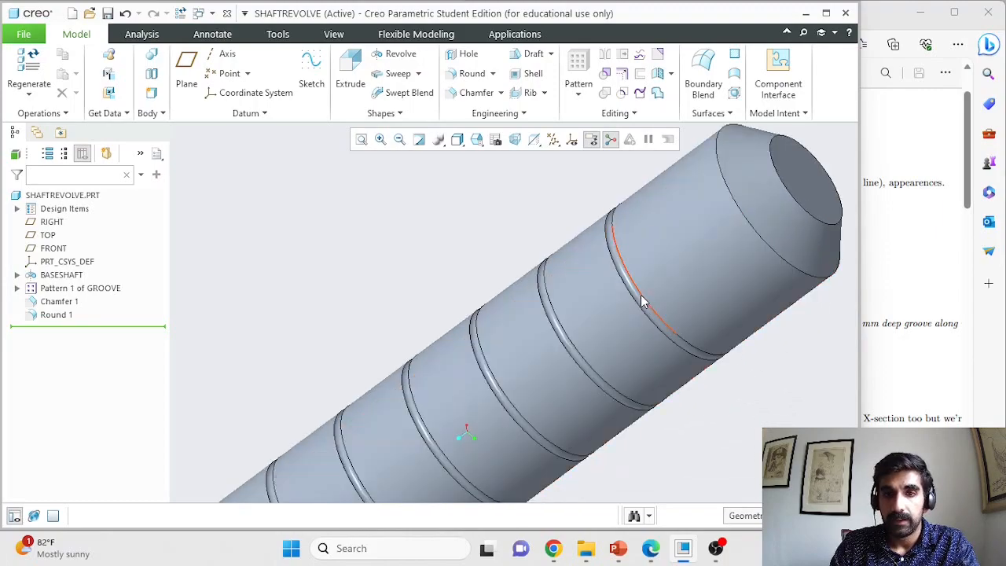
{"action": "left_click", "coordinate": [642, 299]}
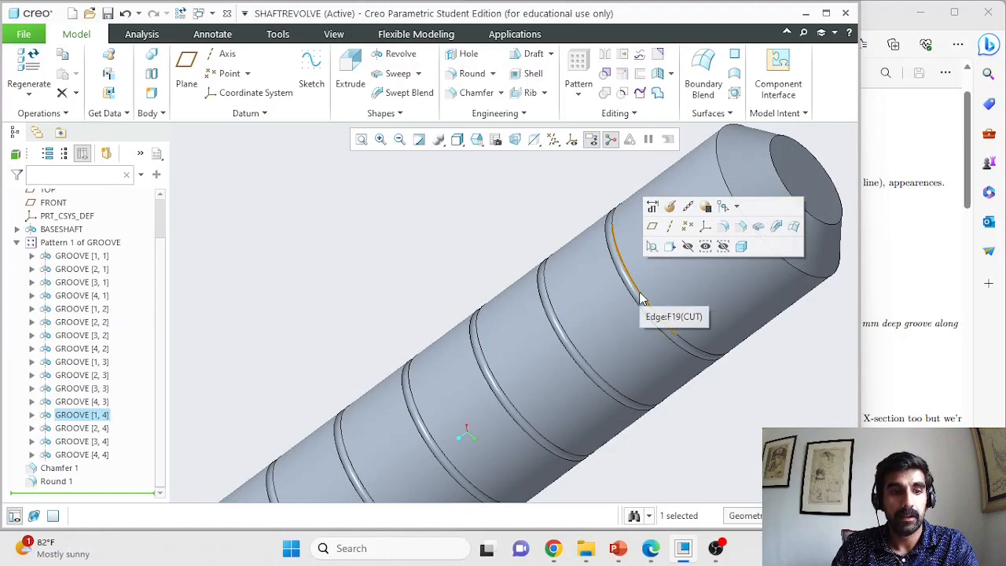
{"action": "scroll", "coordinate": [466, 237], "scroll_direction": "down", "scroll_amount": 3}
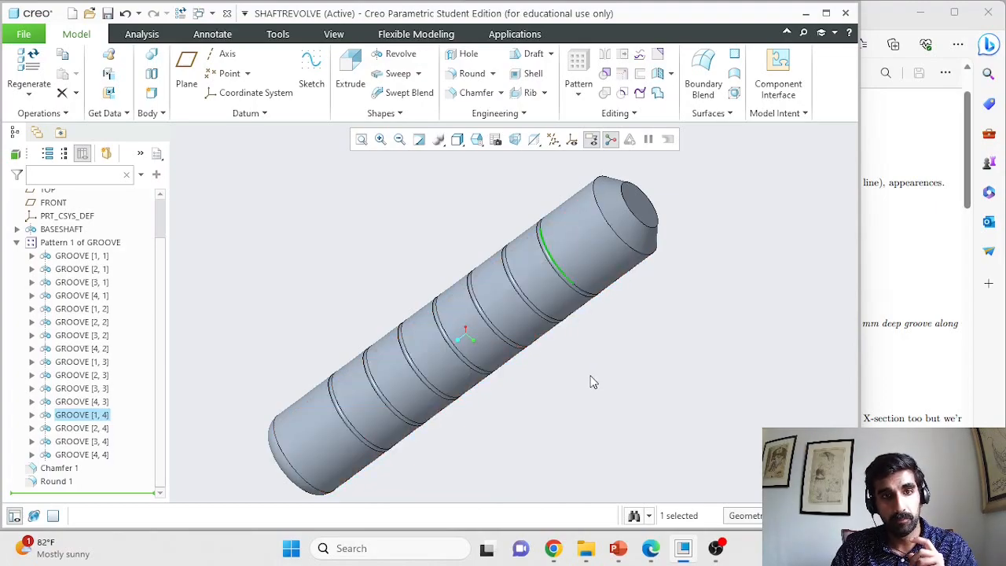
{"action": "left_click", "coordinate": [67, 261]}
{"action": "left_click", "coordinate": [16, 242]}
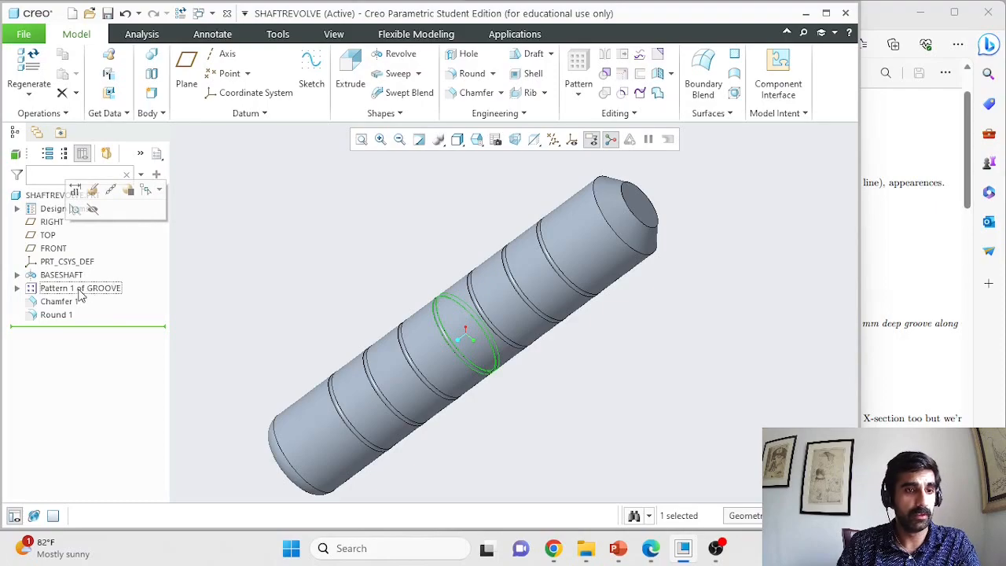
Step: Expand the groove pattern's members and round both outer edges of the middle groove with a 5 mm radius
{"action": "left_click", "coordinate": [17, 288]}
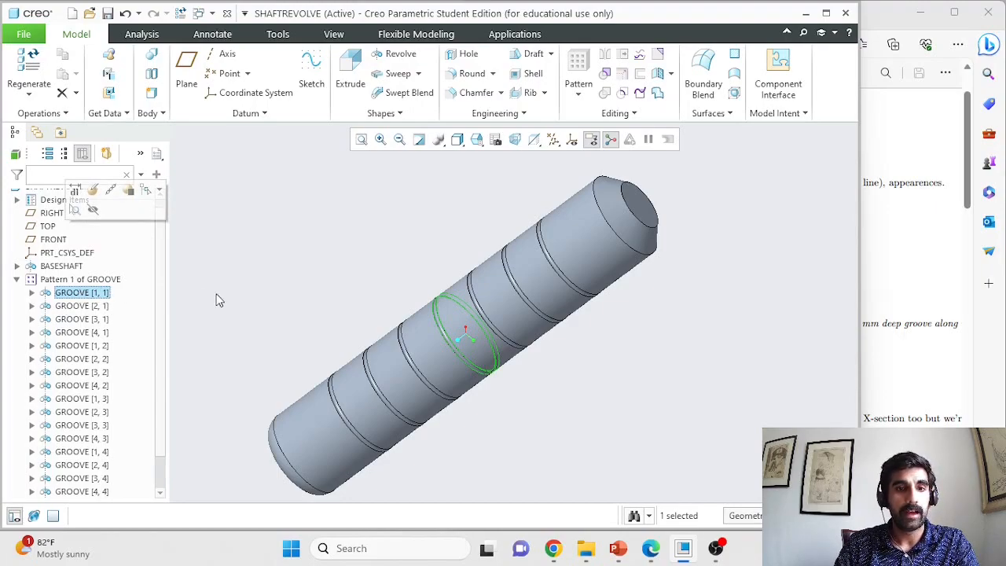
{"action": "left_click", "coordinate": [561, 401]}
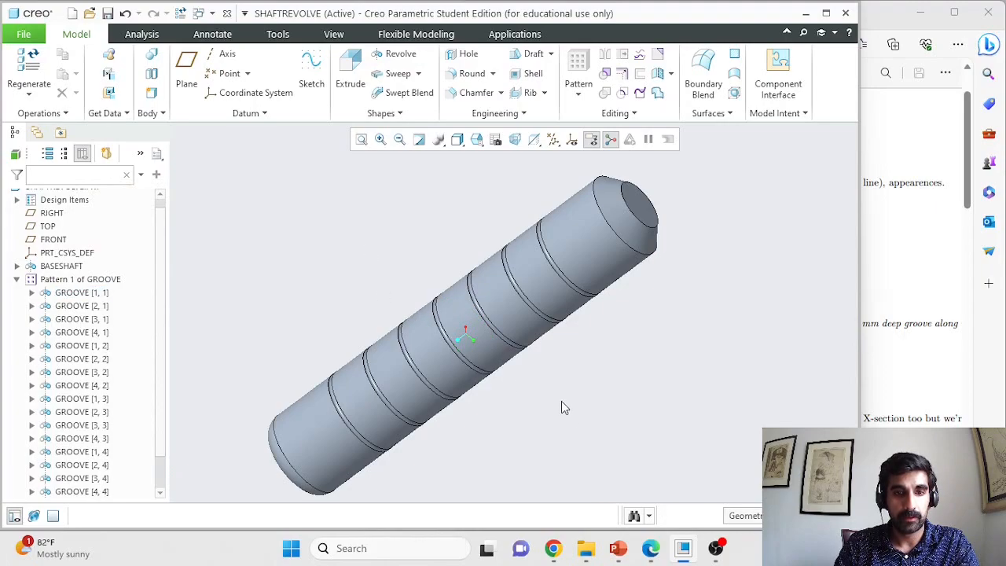
{"action": "scroll", "coordinate": [537, 404], "scroll_direction": "down", "scroll_amount": 3}
{"action": "middle_click_drag", "start_coordinate": [523, 402], "coordinate": [535, 400]}
{"action": "scroll", "coordinate": [535, 400], "scroll_direction": "up", "scroll_amount": 1}
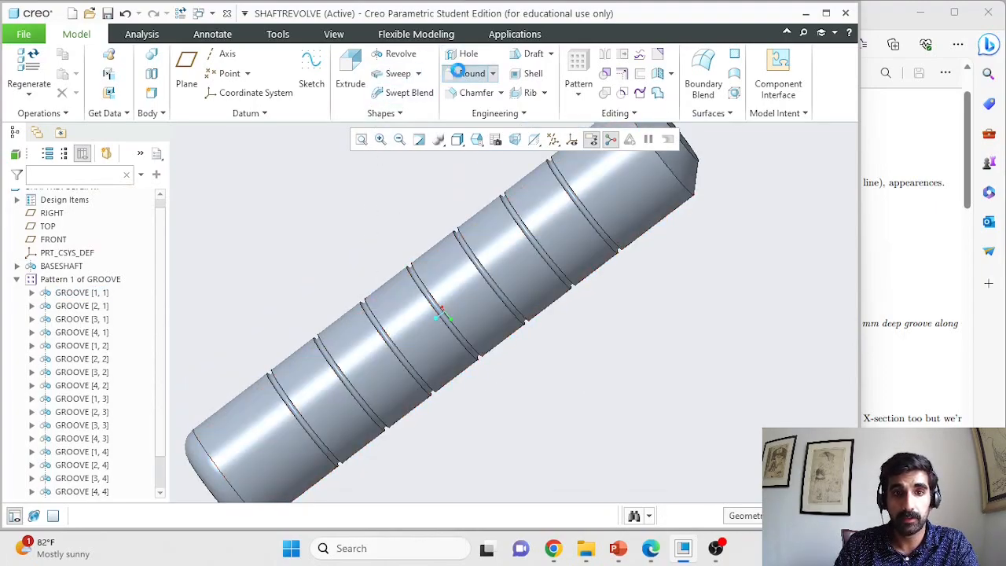
{"action": "left_click", "coordinate": [464, 72]}
{"action": "left_click", "coordinate": [430, 297]}
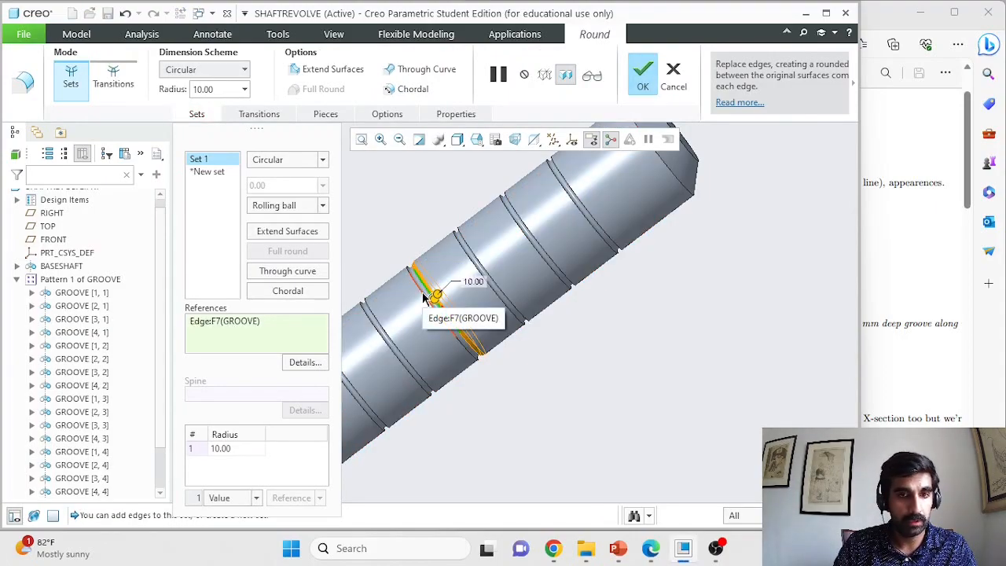
{"action": "left_click", "coordinate": [421, 292], "text": "ctrl"}
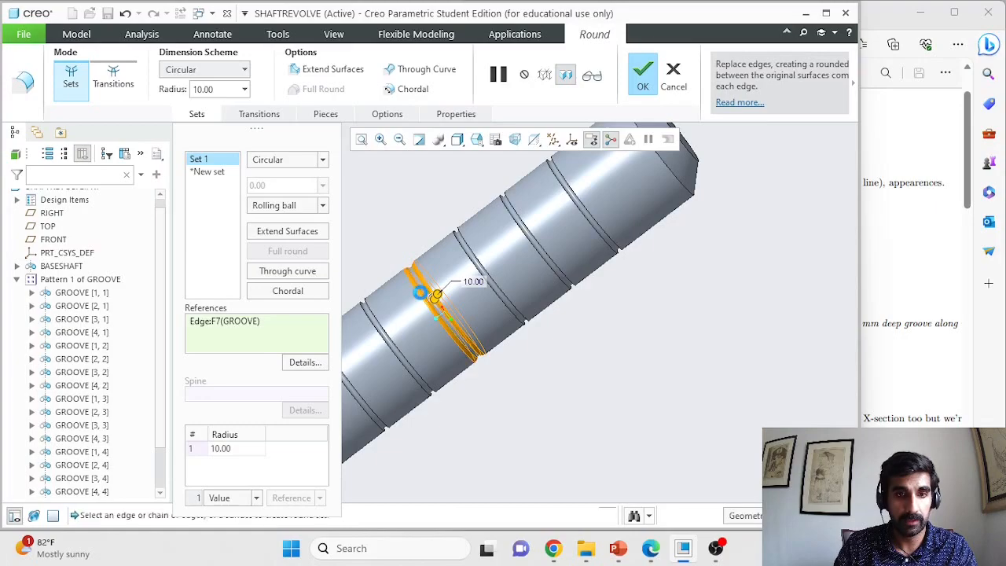
{"action": "double_click", "coordinate": [217, 88]}
{"action": "type", "text": "5"}
{"action": "key", "text": "Return"}
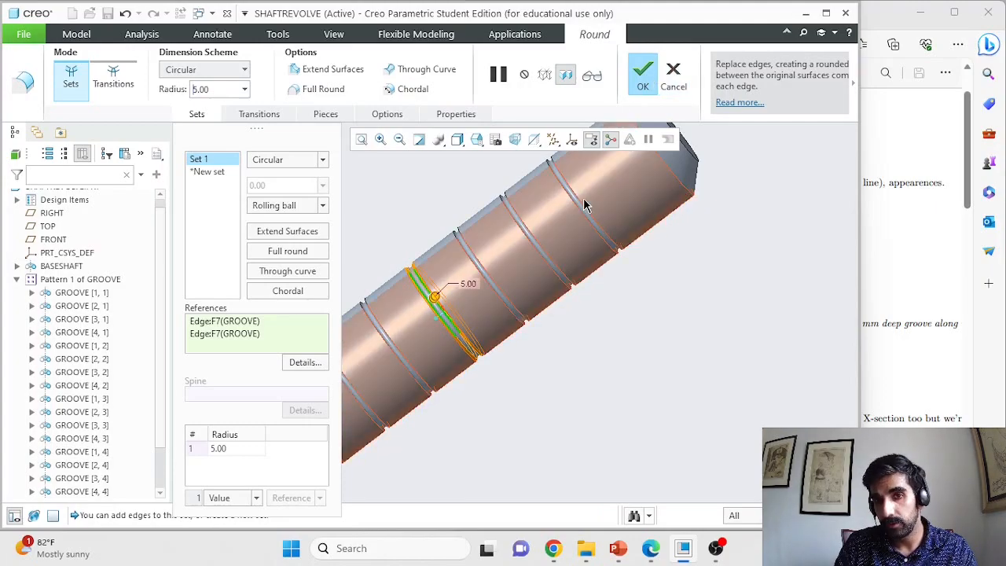
{"action": "left_click", "coordinate": [642, 77]}
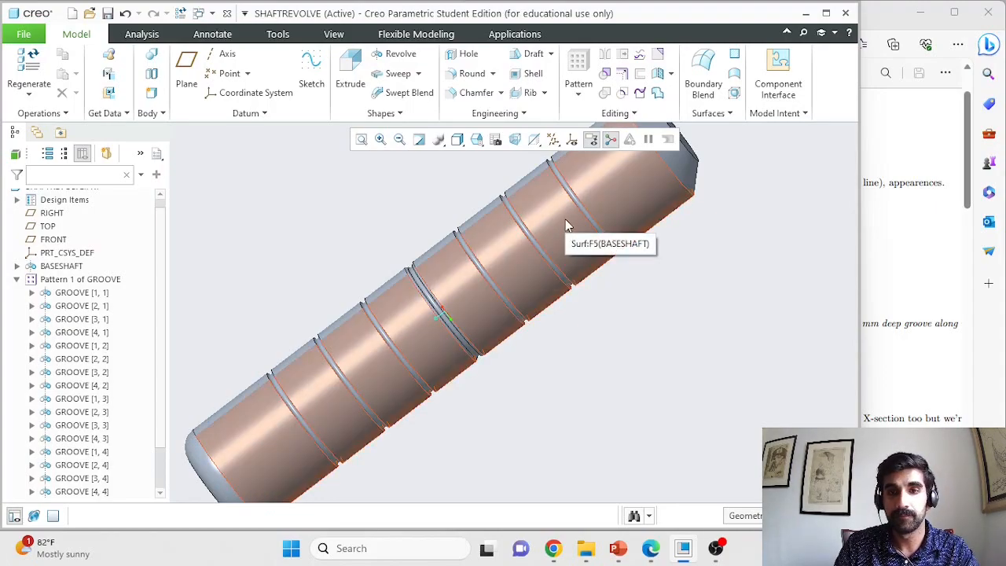
Step: Switch to the Creo_Session_2.pdf checklist in Edge and examine the kitchen roll task and its dimensioned figure on page 2
{"action": "scroll", "coordinate": [620, 418], "scroll_direction": "up", "scroll_amount": 2}
{"action": "middle_click_drag", "start_coordinate": [720, 307], "coordinate": [704, 326]}
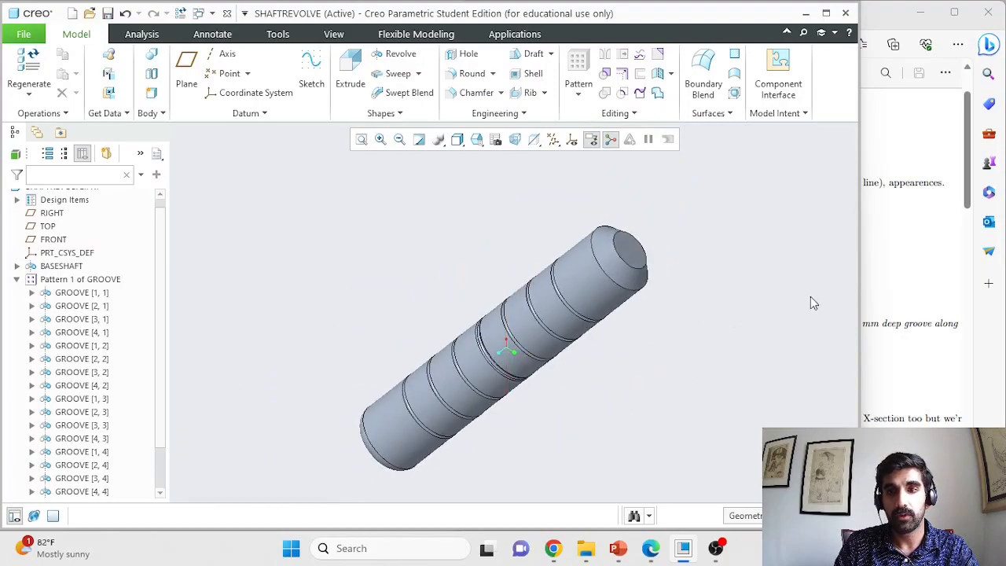
{"action": "left_click", "coordinate": [893, 287]}
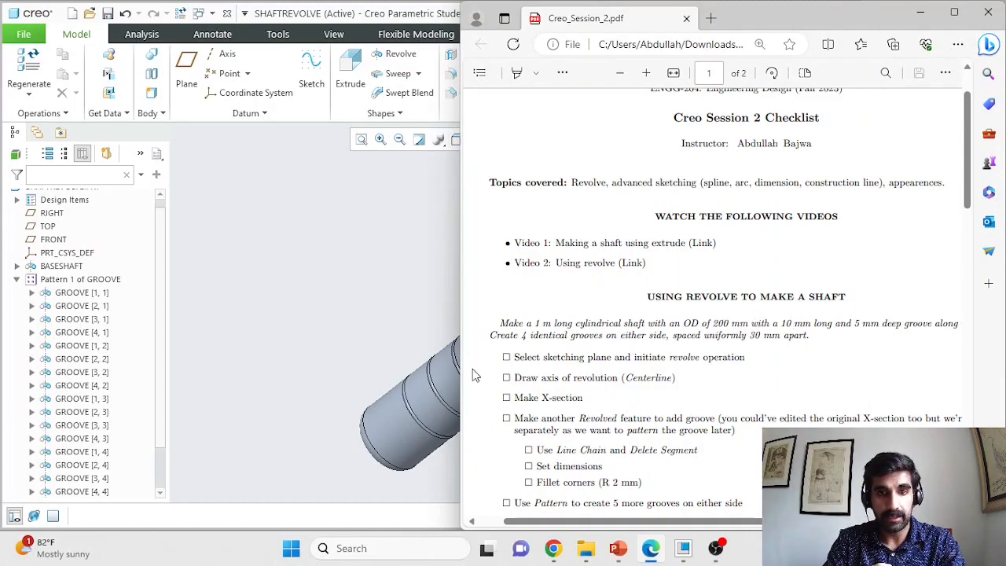
{"action": "scroll", "coordinate": [685, 312], "scroll_direction": "down", "scroll_amount": 5}
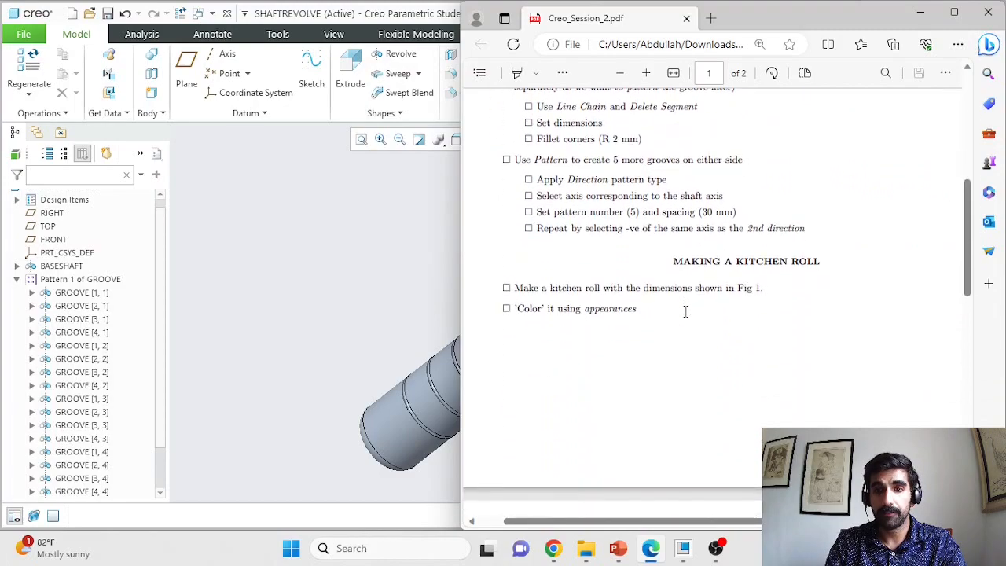
{"action": "scroll", "coordinate": [685, 312], "scroll_direction": "down", "scroll_amount": 5}
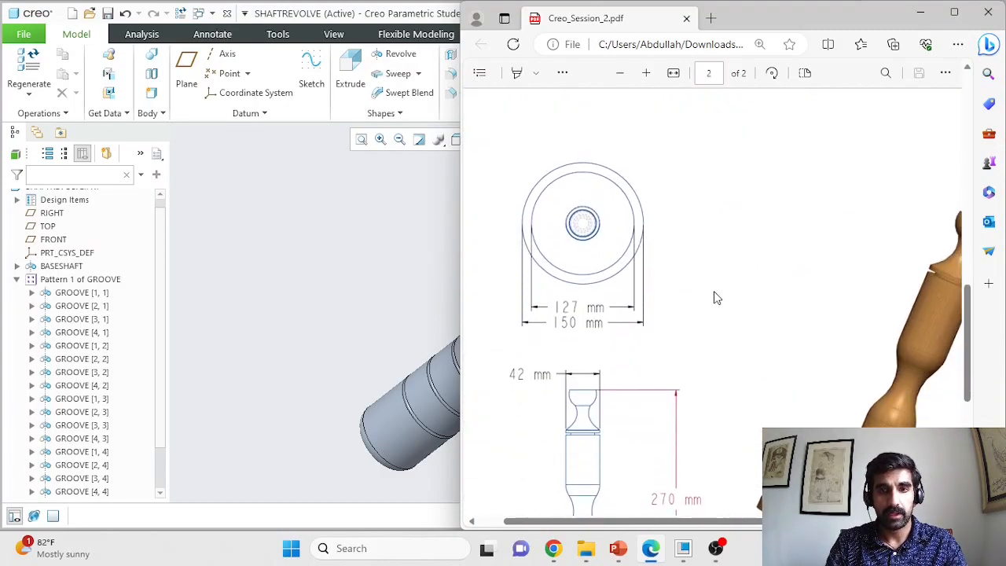
{"action": "scroll", "coordinate": [716, 297], "scroll_direction": "down", "scroll_amount": 1, "text": "ctrl"}
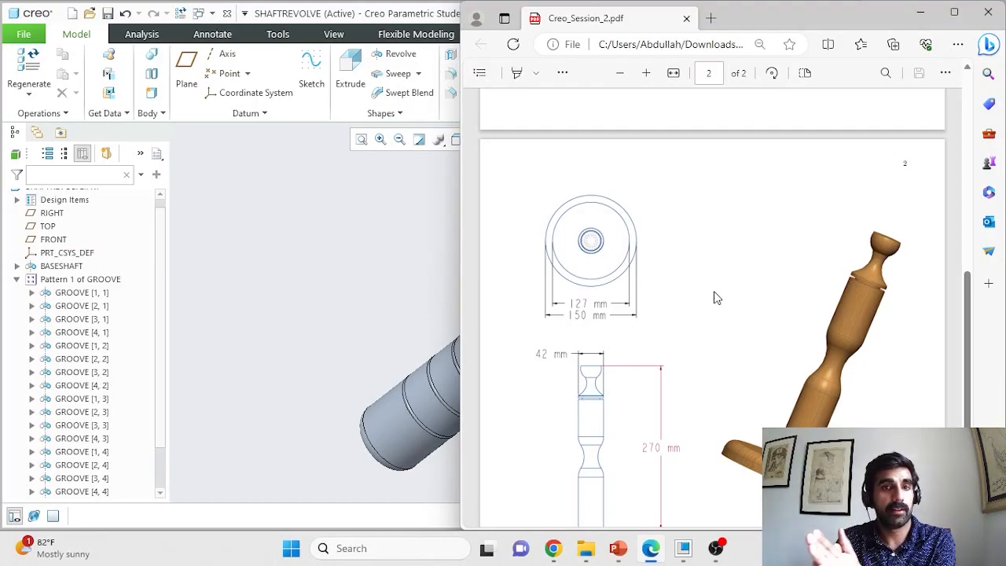
{"action": "scroll", "coordinate": [716, 297], "scroll_direction": "down", "scroll_amount": 1}
{"action": "scroll", "coordinate": [715, 297], "scroll_direction": "down", "scroll_amount": 1}
{"action": "scroll", "coordinate": [716, 297], "scroll_direction": "up", "scroll_amount": 1}
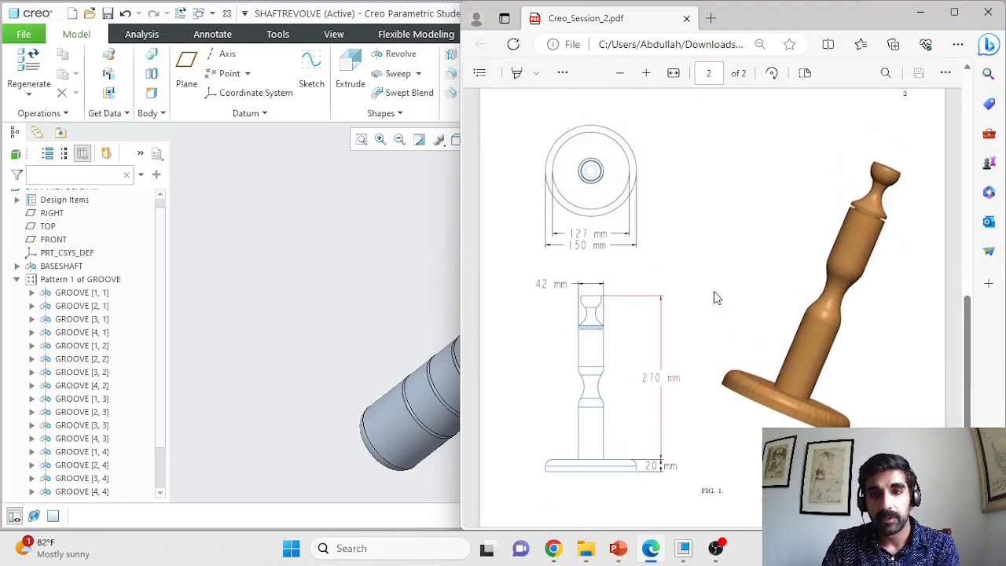
Step: Enlarge the kitchen roll figure and narrow the PDF window to uncover more of the modelling area
{"action": "left_click", "coordinate": [647, 74]}
{"action": "left_click", "coordinate": [647, 74]}
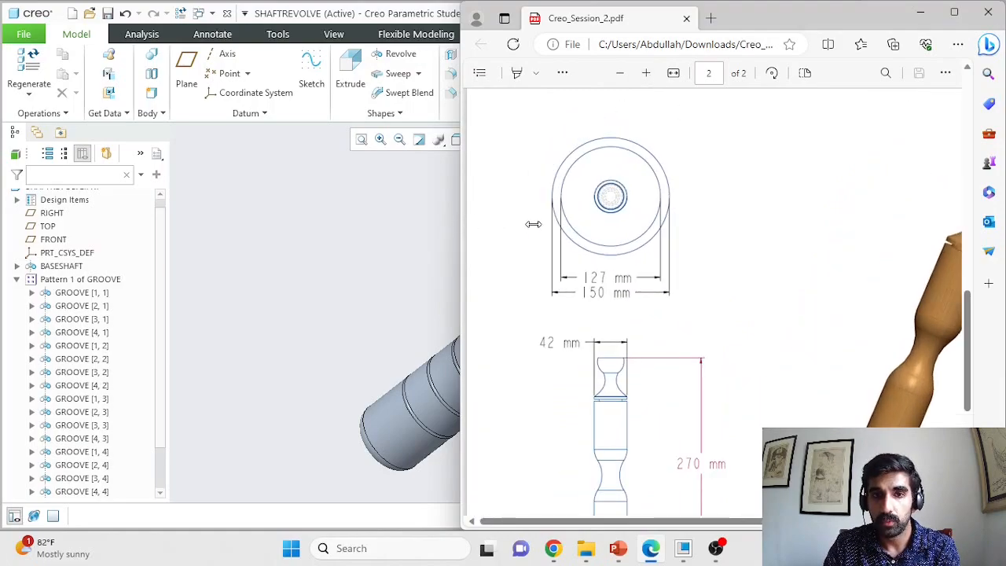
{"action": "left_click_drag", "start_coordinate": [532, 381], "coordinate": [678, 346]}
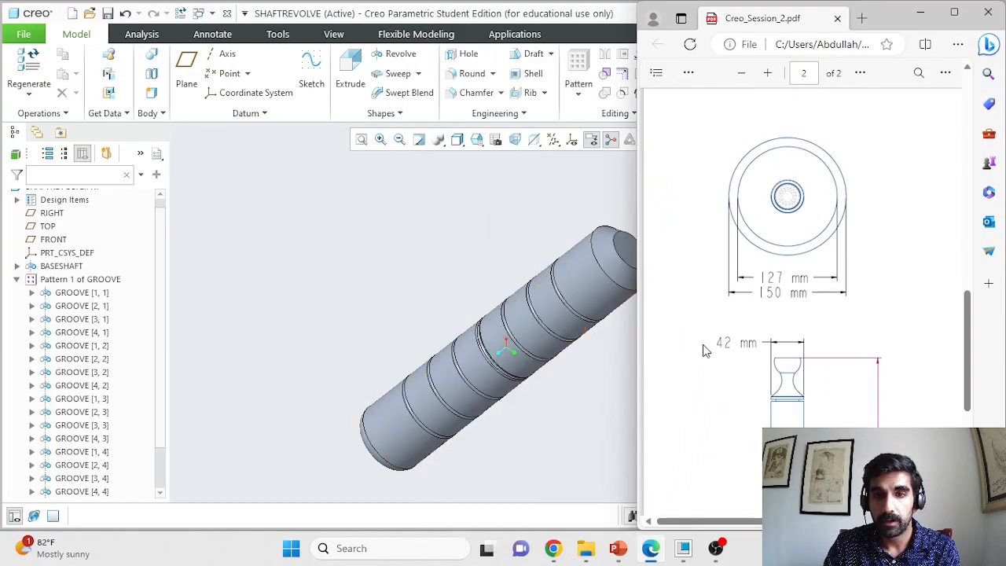
Step: Switch back to Creo and close the SHAFTREVOLVE part
{"action": "left_click", "coordinate": [506, 209]}
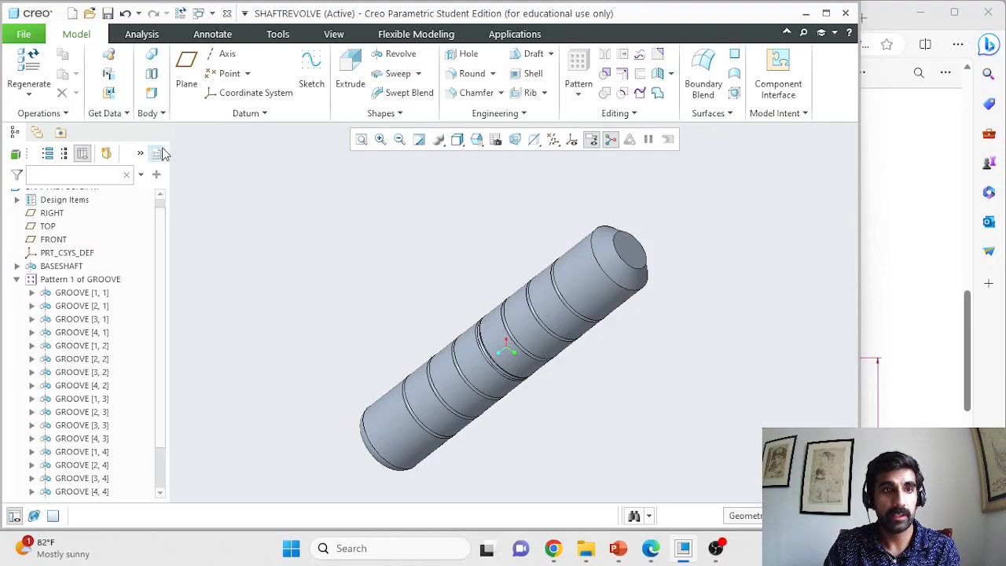
{"action": "left_click", "coordinate": [23, 34]}
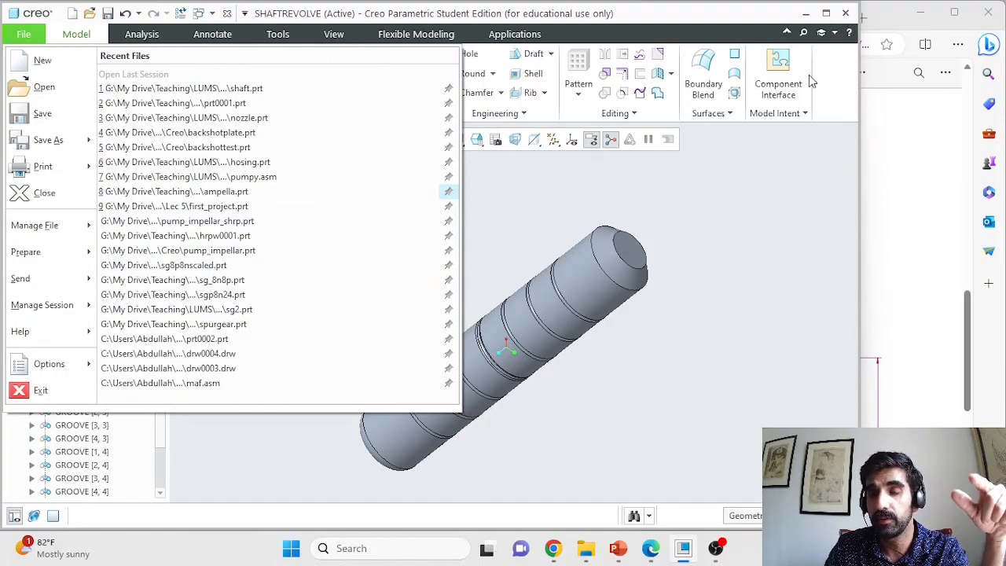
{"action": "left_click", "coordinate": [822, 45]}
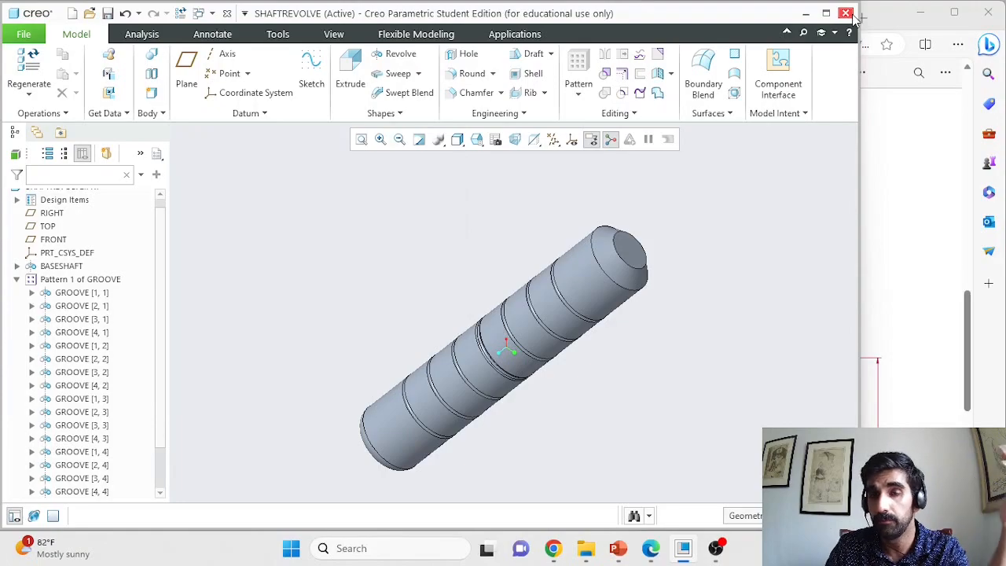
{"action": "left_click", "coordinate": [24, 34]}
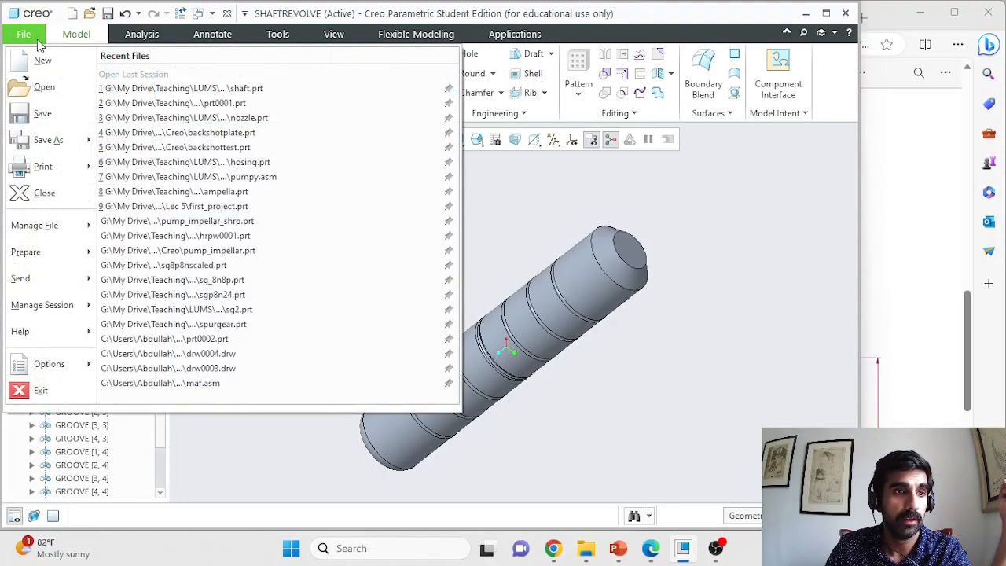
{"action": "left_click", "coordinate": [33, 197]}
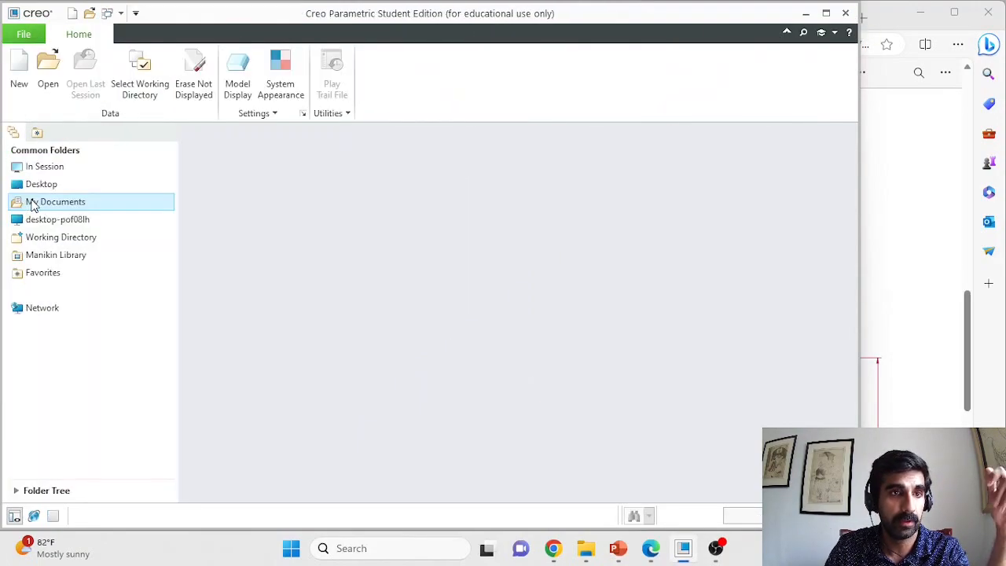
Step: Create a new solid part named Roll from the default template
{"action": "left_click", "coordinate": [18, 77]}
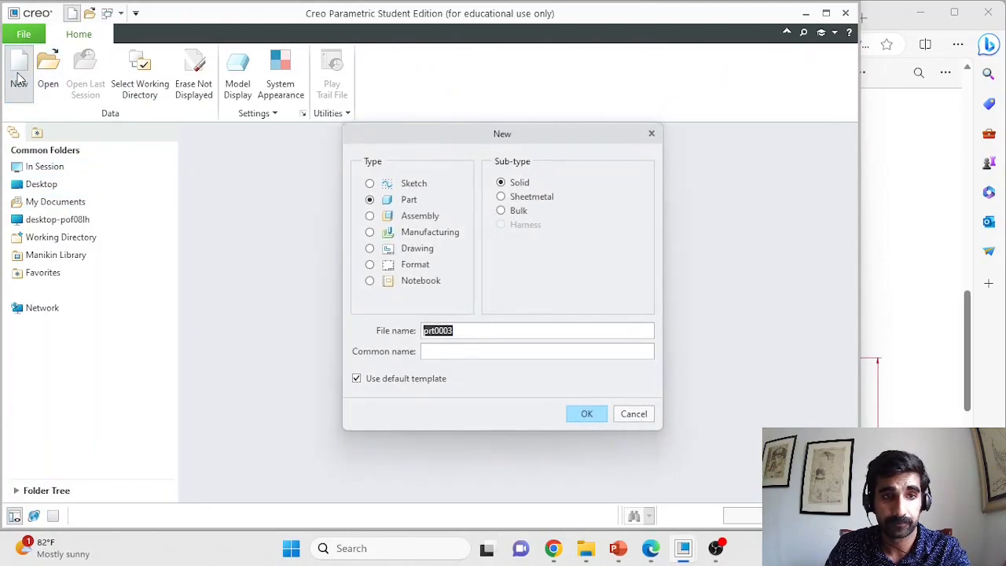
{"action": "type", "text": "Roll"}
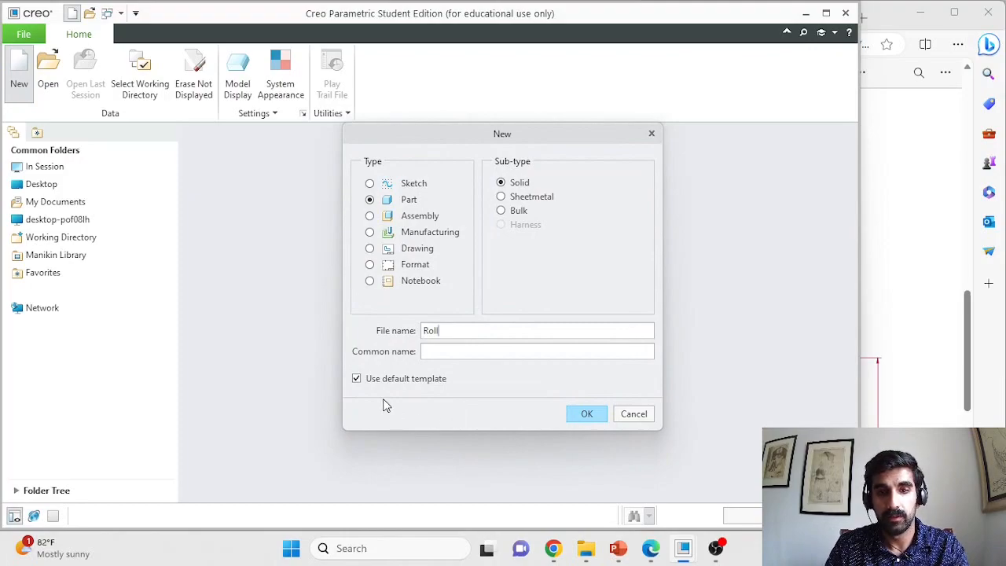
{"action": "left_click", "coordinate": [574, 412]}
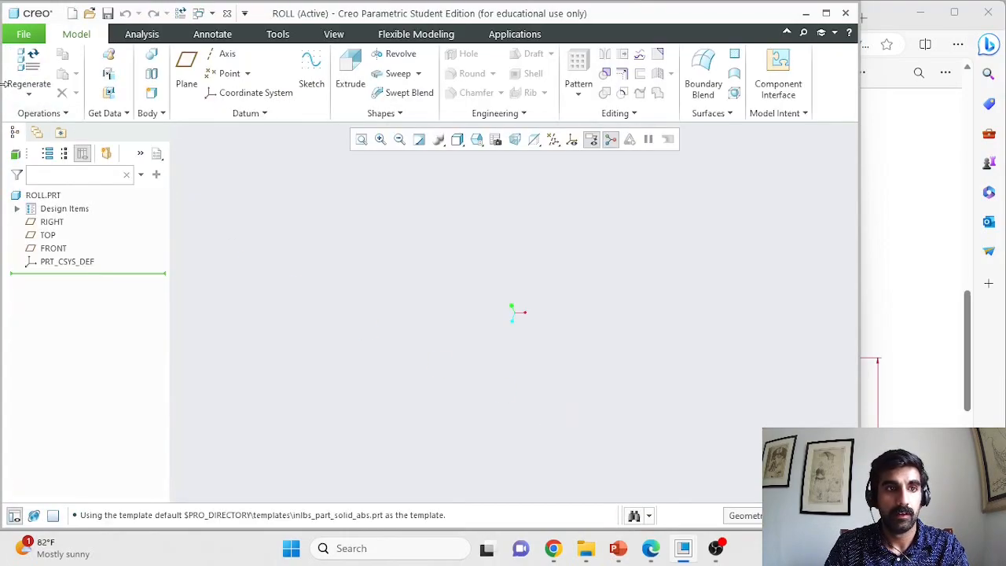
Step: Set the Roll part's system of units to millimeter Kilogram Sec (mmKs) in its model properties
{"action": "left_click", "coordinate": [23, 33]}
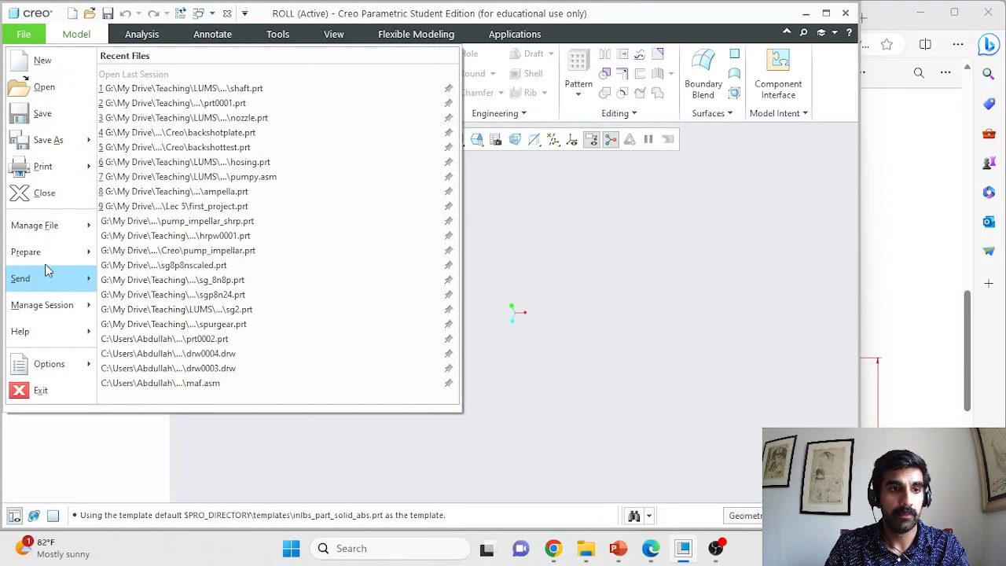
{"action": "mouse_move", "coordinate": [50, 258]}
{"action": "left_click", "coordinate": [188, 89]}
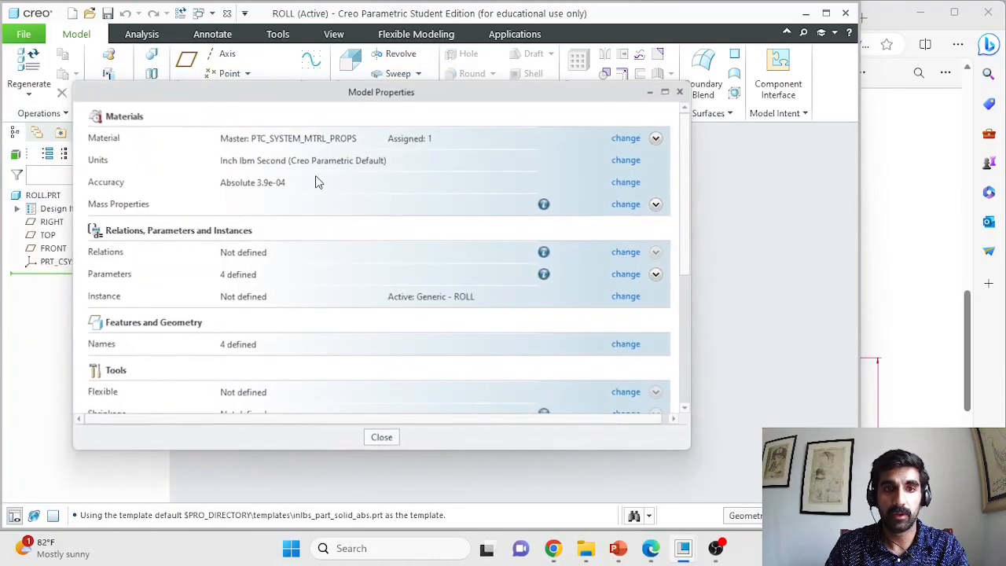
{"action": "left_click", "coordinate": [626, 160]}
{"action": "left_click", "coordinate": [887, 127]}
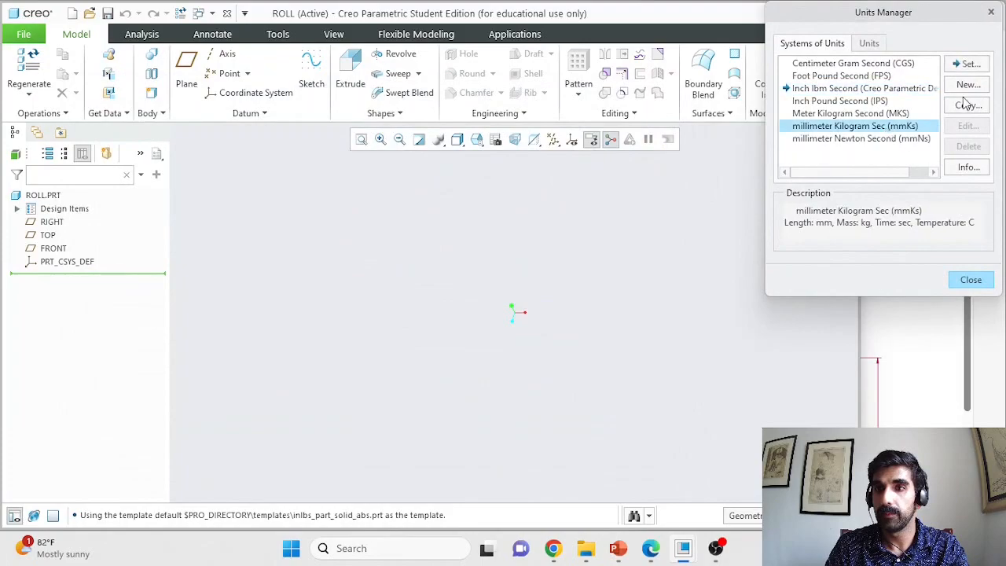
{"action": "left_click", "coordinate": [966, 63]}
{"action": "left_click", "coordinate": [928, 465]}
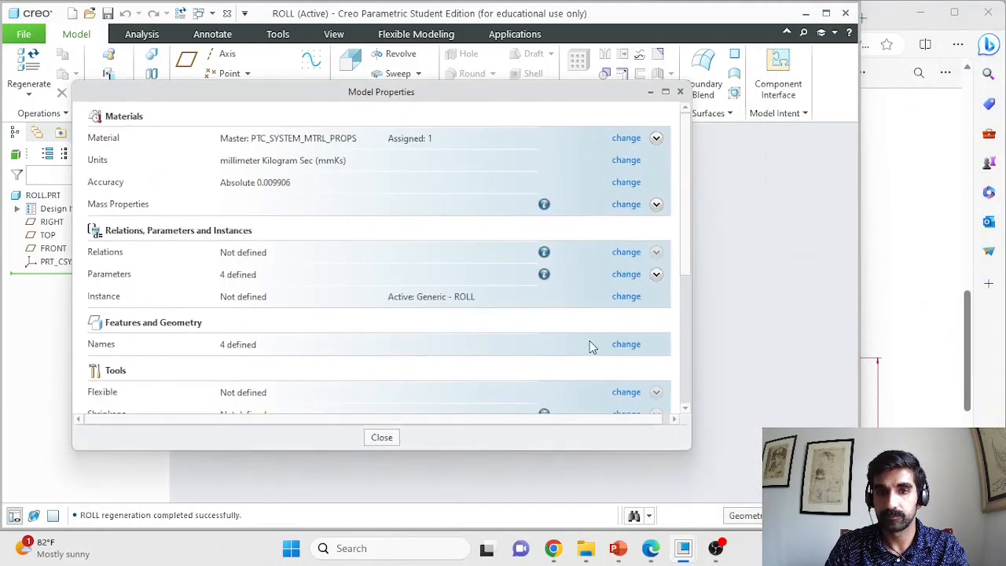
{"action": "left_click", "coordinate": [680, 91]}
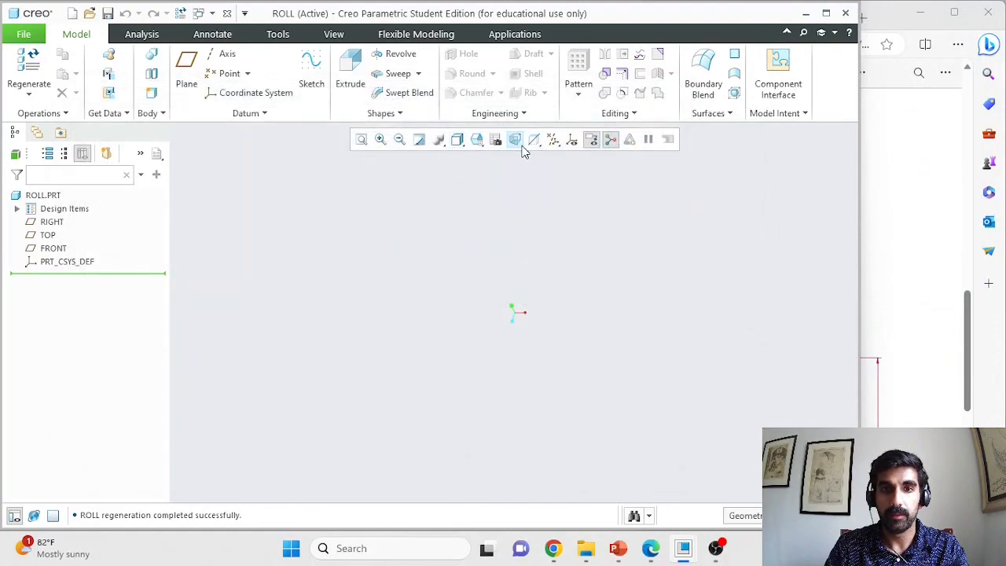
Step: Turn on the display of all datum axes, points, coordinate systems and planes
{"action": "left_click", "coordinate": [553, 141]}
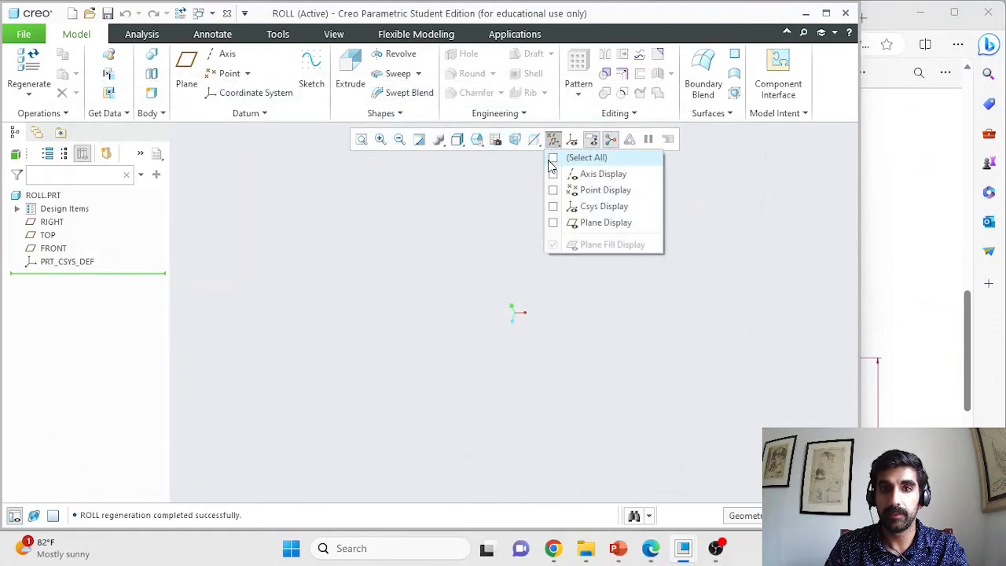
{"action": "left_click", "coordinate": [553, 158]}
{"action": "scroll", "coordinate": [774, 329], "scroll_direction": "down", "scroll_amount": 2}
{"action": "scroll", "coordinate": [804, 341], "scroll_direction": "up", "scroll_amount": 1}
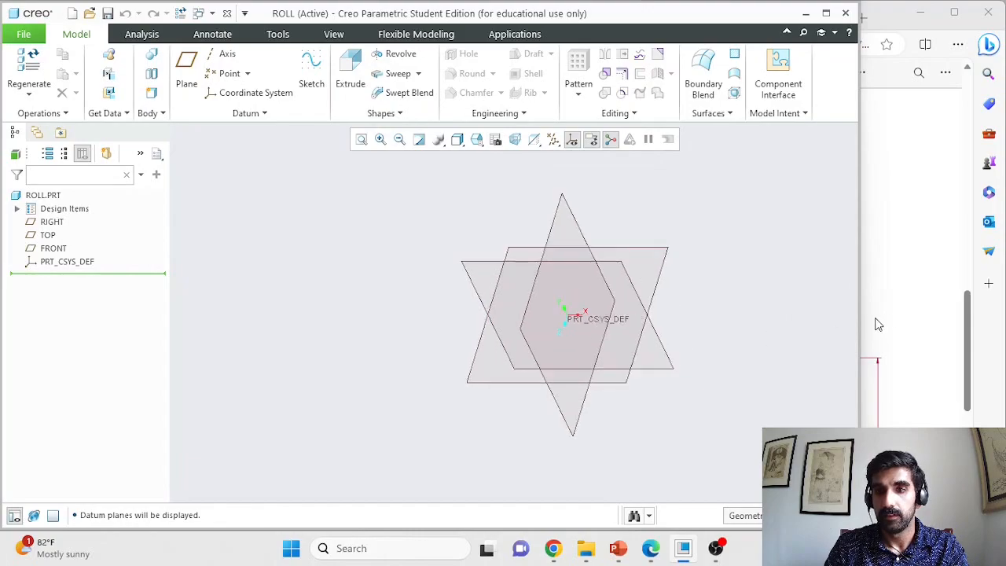
Step: Switch to the PDF in Edge and examine the kitchen roll's dimensioned views and the wooden render's profile
{"action": "left_click", "coordinate": [877, 325]}
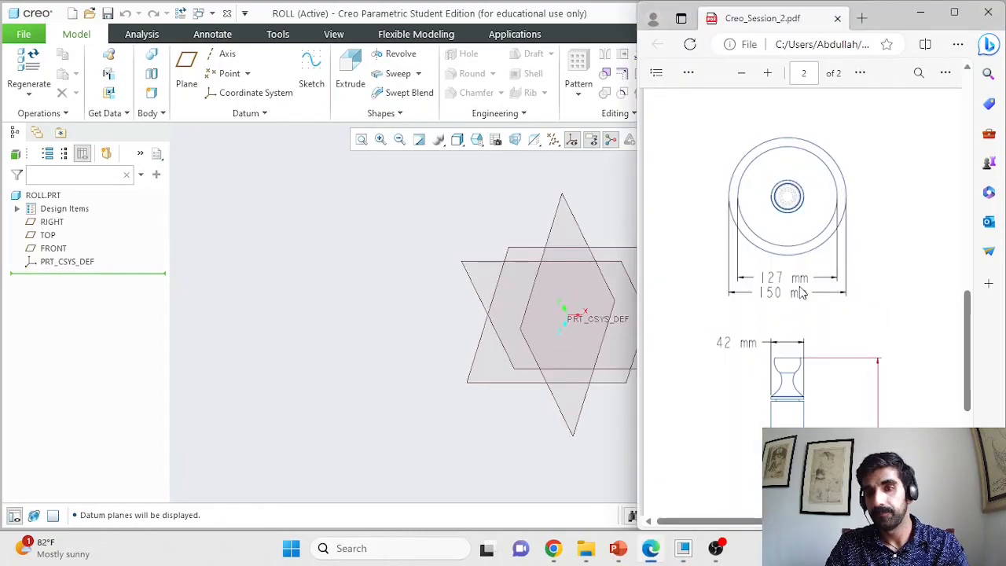
{"action": "scroll", "coordinate": [803, 293], "scroll_direction": "down", "scroll_amount": 3}
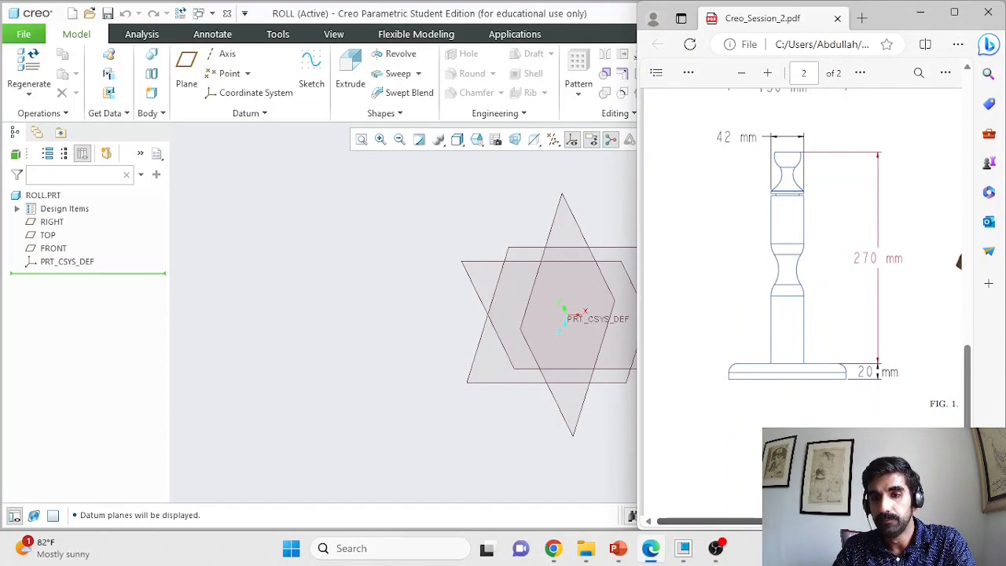
{"action": "scroll", "coordinate": [860, 332], "scroll_direction": "right", "scroll_amount": 3}
{"action": "scroll", "coordinate": [860, 331], "scroll_direction": "up", "scroll_amount": 2}
{"action": "scroll", "coordinate": [859, 333], "scroll_direction": "down", "scroll_amount": 1}
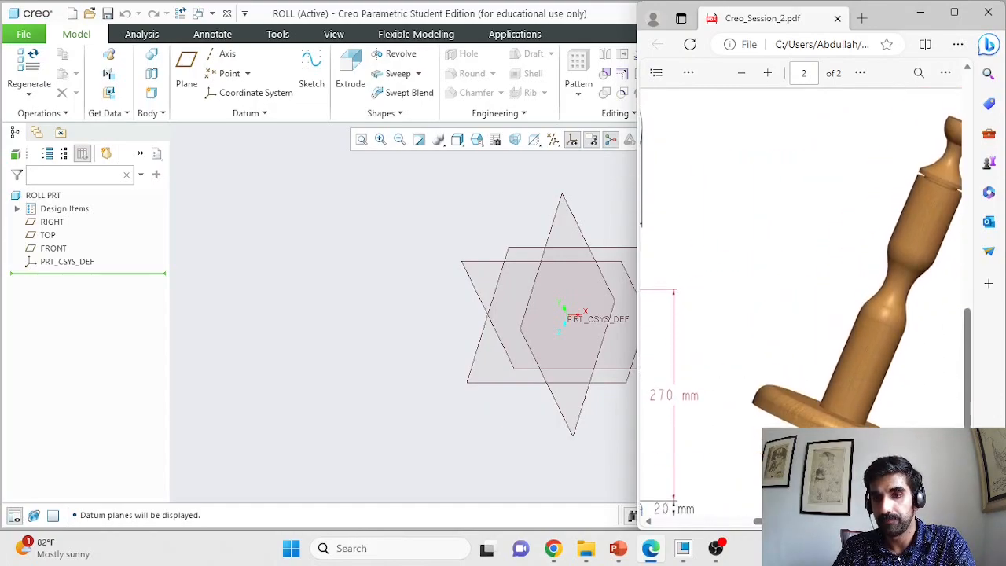
{"action": "scroll", "coordinate": [836, 277], "scroll_direction": "right", "scroll_amount": 1}
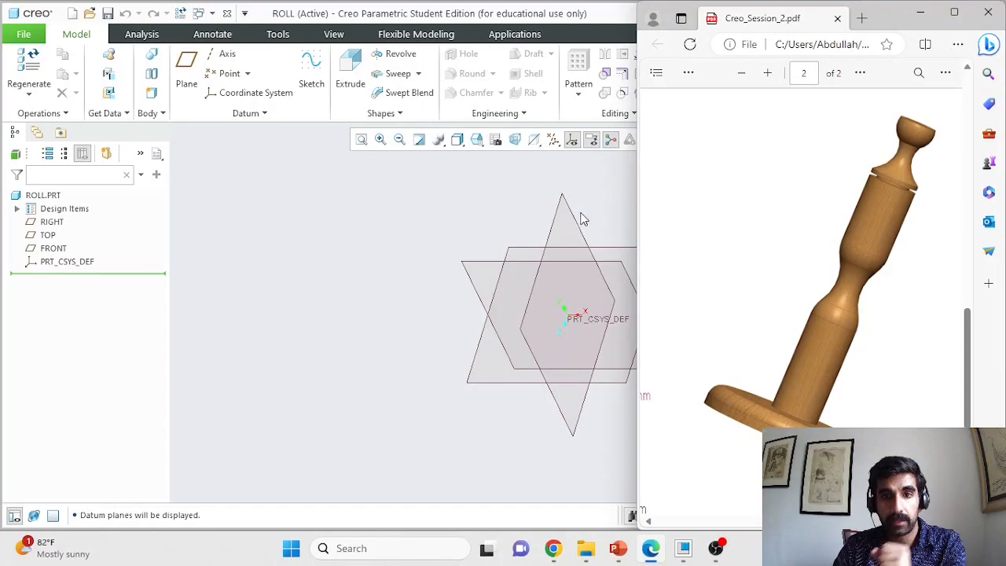
{"action": "left_click", "coordinate": [607, 198]}
{"action": "left_click", "coordinate": [923, 292]}
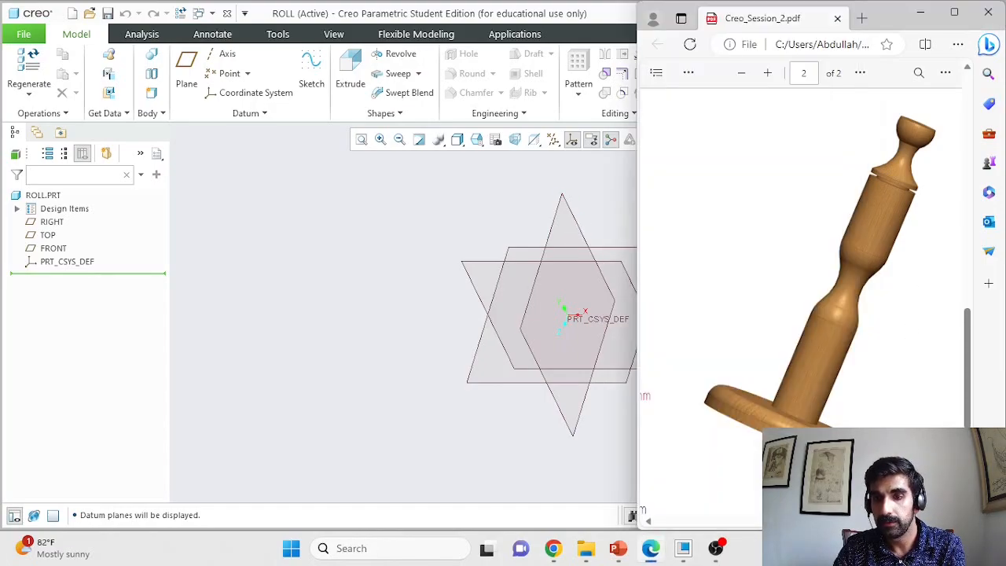
Step: Return to the Roll part in Creo and start a Revolve with its sketch on the RIGHT datum plane
{"action": "scroll", "coordinate": [684, 349], "scroll_direction": "down", "scroll_amount": 10}
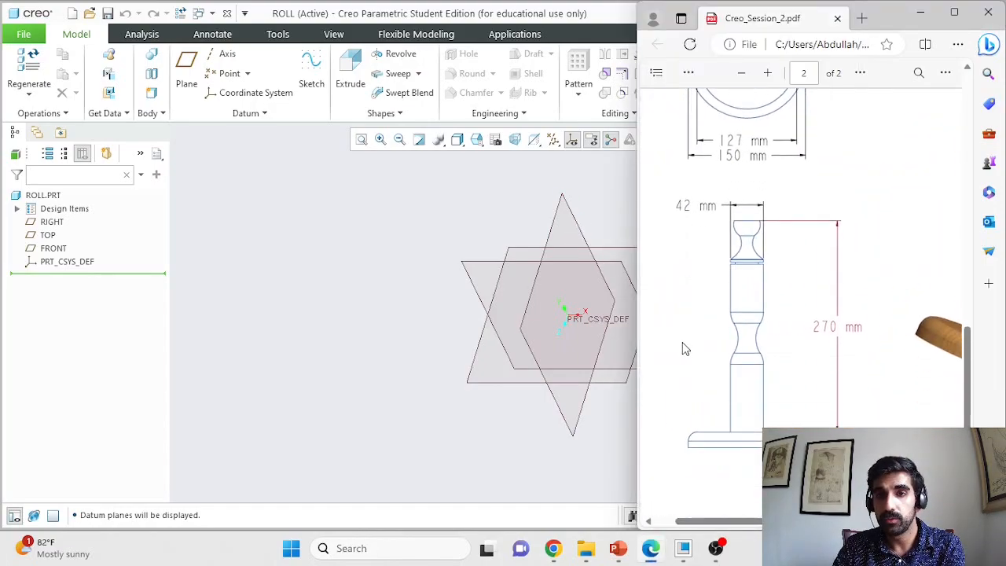
{"action": "scroll", "coordinate": [683, 348], "scroll_direction": "up", "scroll_amount": 2}
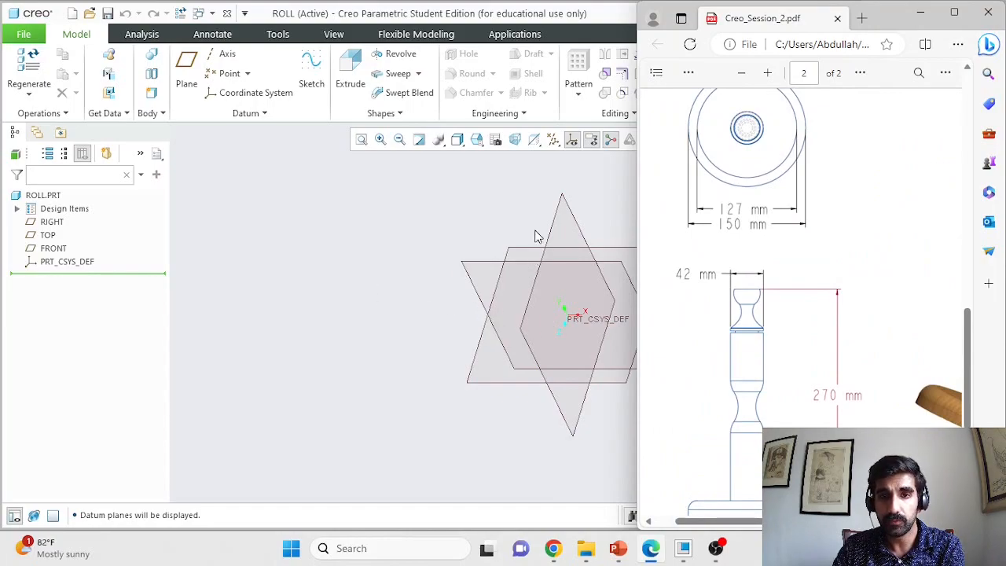
{"action": "left_click", "coordinate": [571, 219]}
{"action": "left_click", "coordinate": [574, 221]}
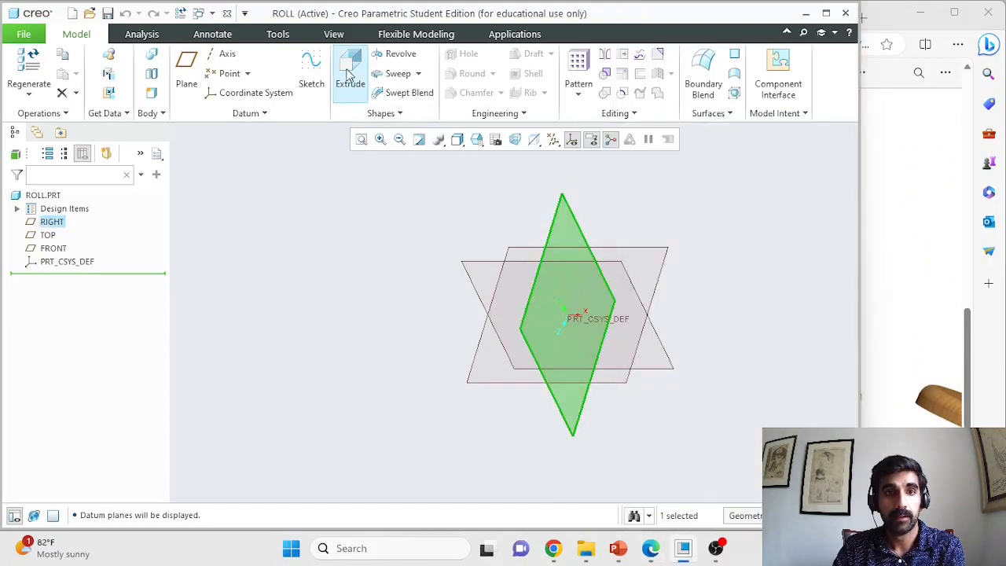
{"action": "left_click", "coordinate": [397, 53]}
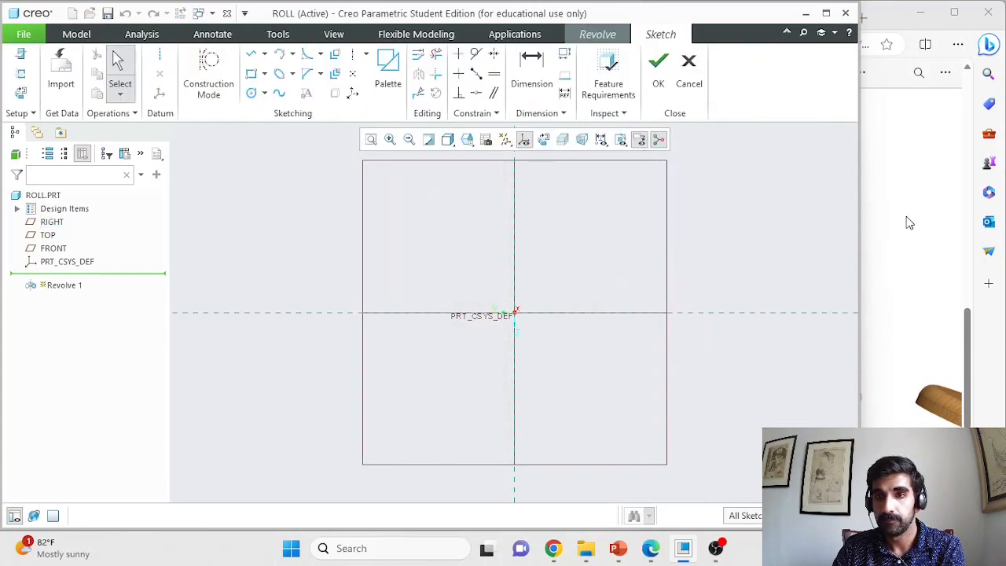
Step: Draw a vertical centerline through the sketch origin as the axis of revolution
{"action": "left_click", "coordinate": [908, 223]}
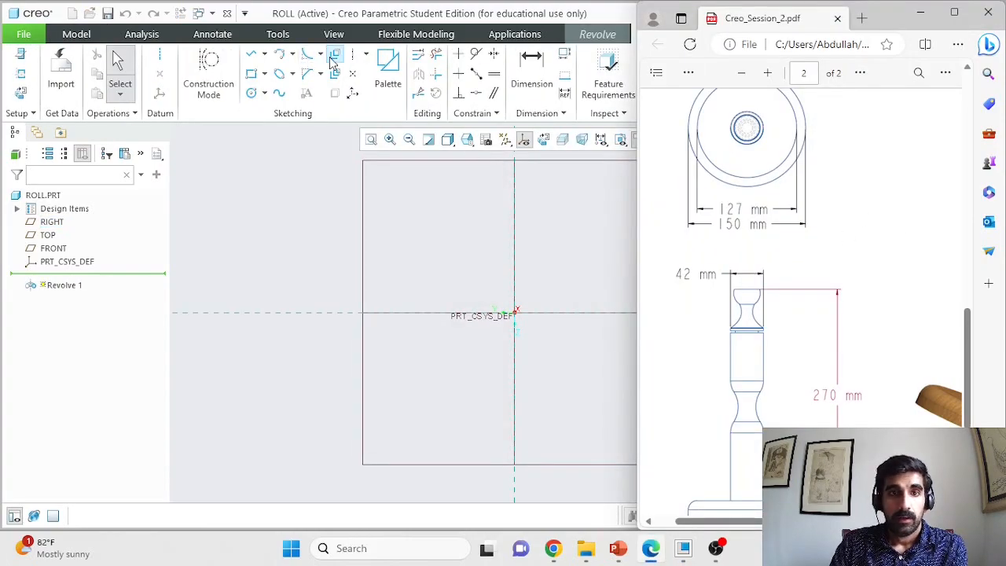
{"action": "left_click", "coordinate": [355, 62]}
{"action": "left_click", "coordinate": [515, 183]}
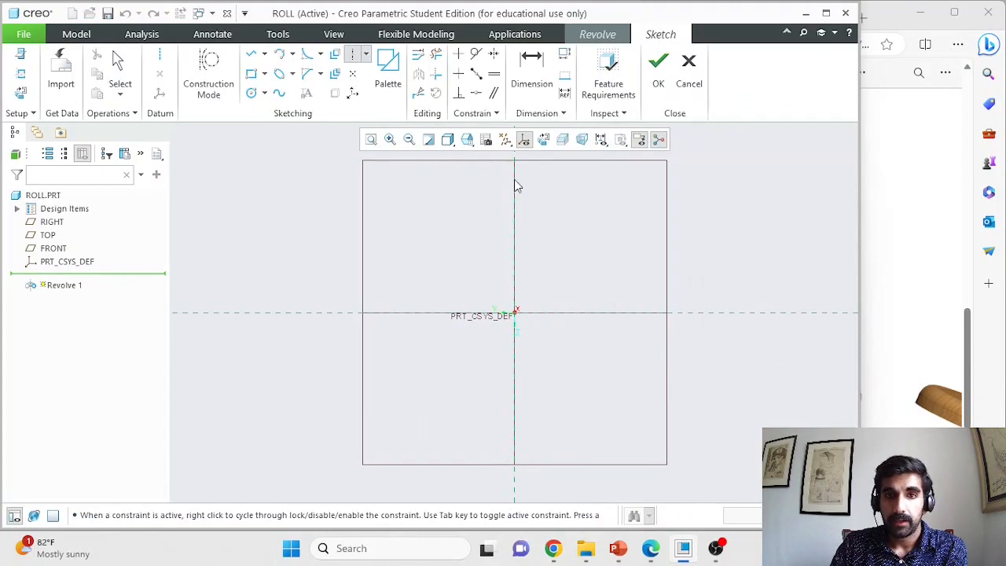
{"action": "left_click", "coordinate": [518, 392]}
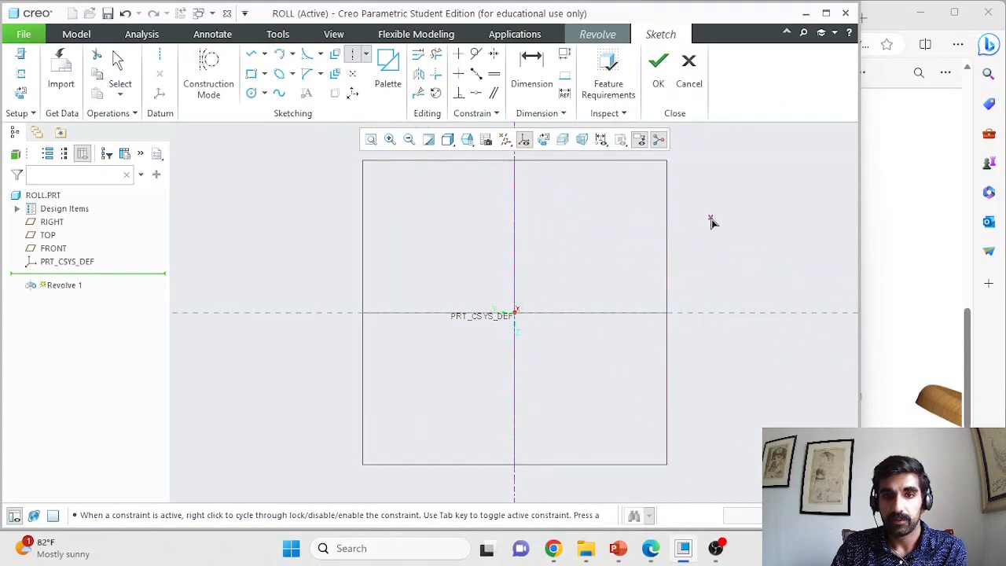
Step: Switch to the PDF in Edge and ink a dashed centre axis, a half-width arrow and left-edge marks on the roll's front view
{"action": "left_click", "coordinate": [878, 256]}
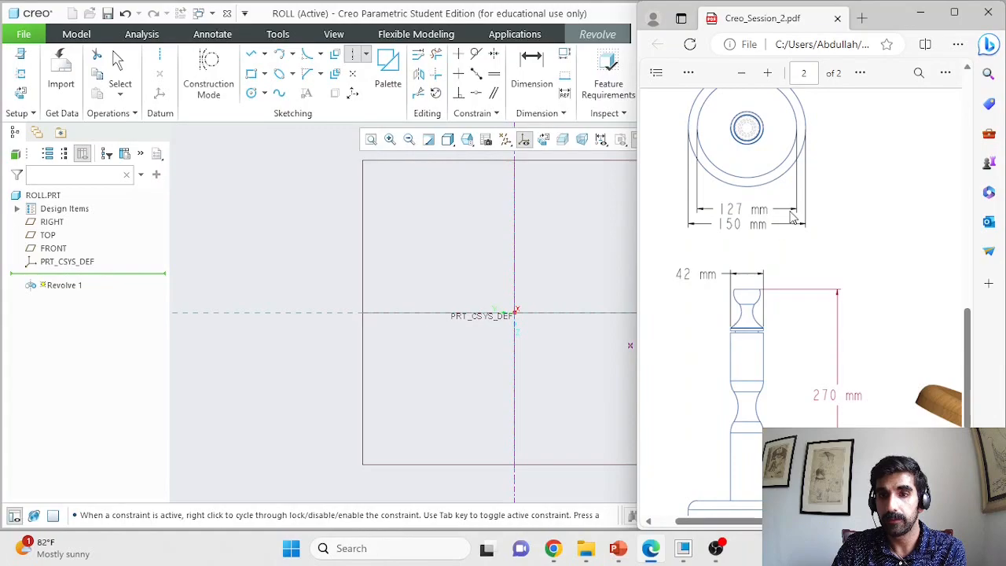
{"action": "scroll", "coordinate": [788, 203], "scroll_direction": "up", "scroll_amount": 2}
{"action": "scroll", "coordinate": [787, 204], "scroll_direction": "down", "scroll_amount": 2}
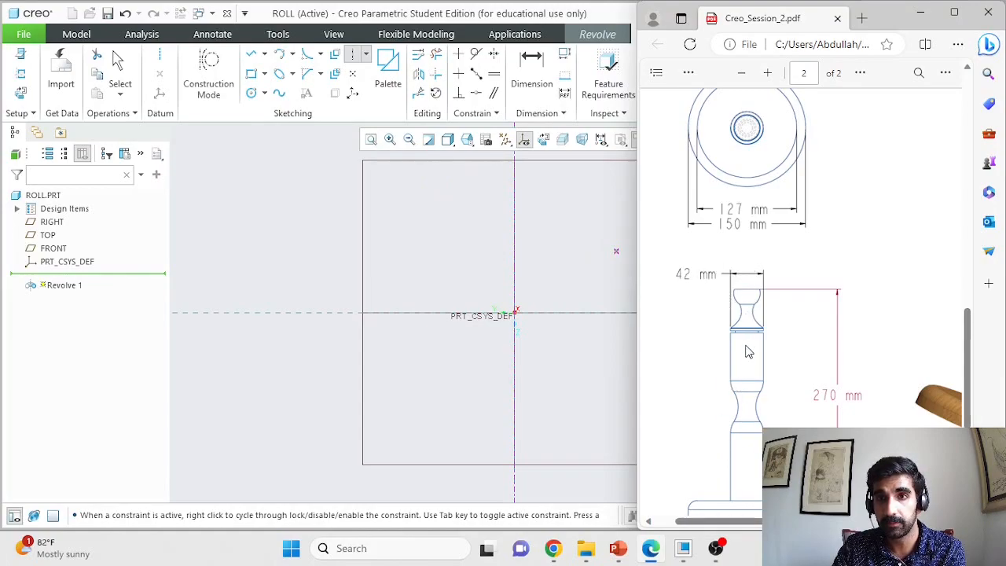
{"action": "left_click", "coordinate": [860, 72]}
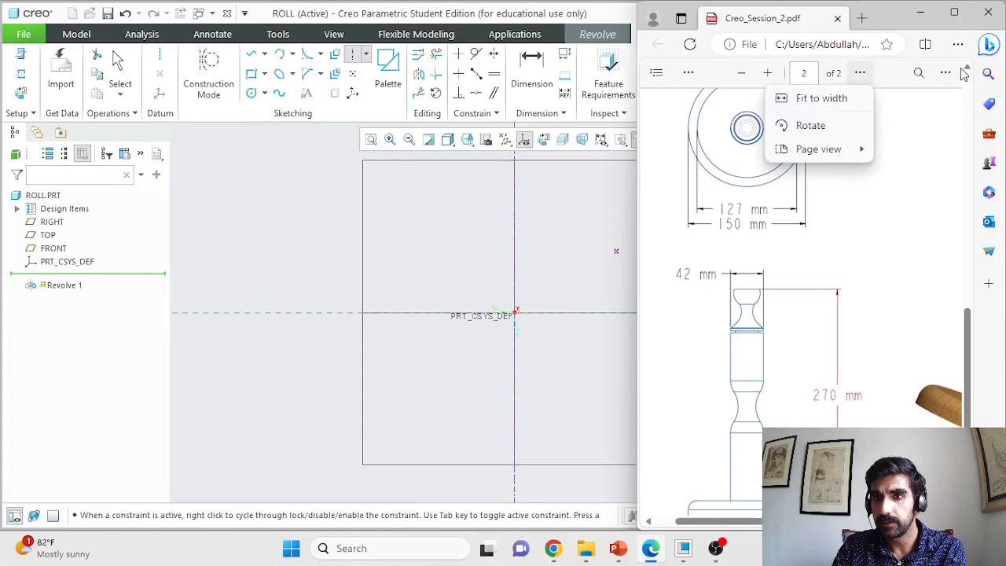
{"action": "left_click", "coordinate": [953, 75]}
{"action": "left_click", "coordinate": [954, 12]}
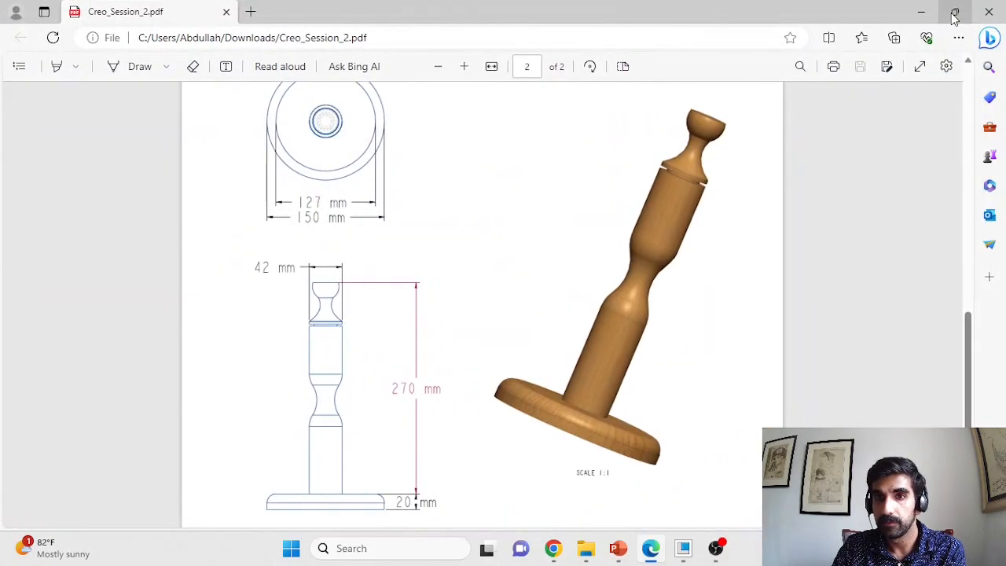
{"action": "left_click", "coordinate": [139, 67]}
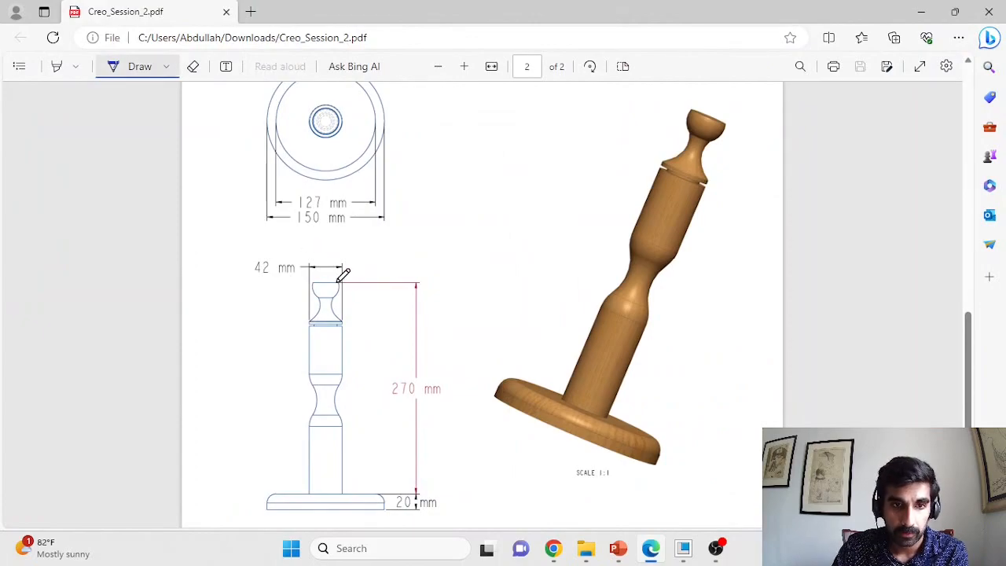
{"action": "left_click_drag", "start_coordinate": [327, 273], "coordinate": [324, 507]}
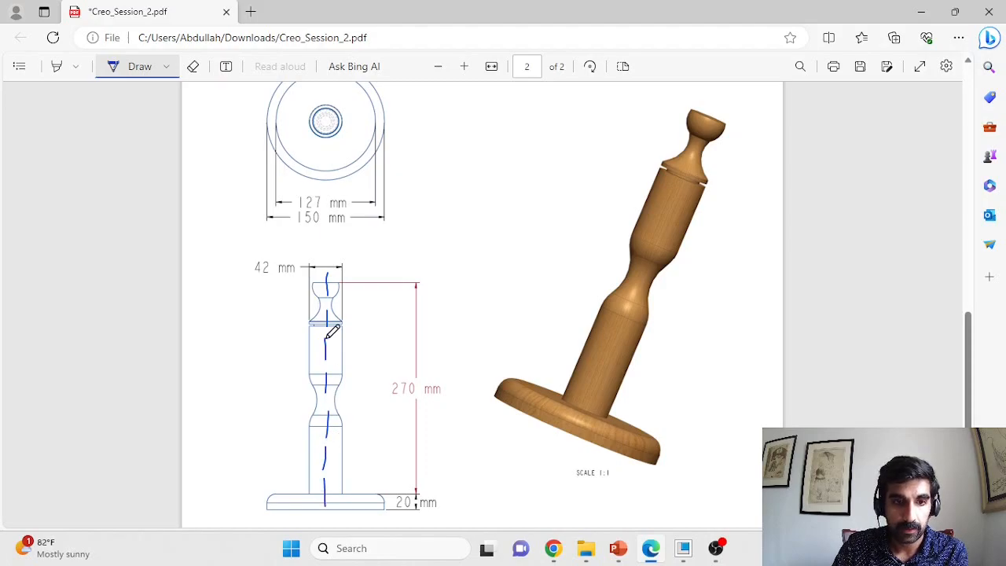
{"action": "left_click_drag", "start_coordinate": [325, 262], "coordinate": [325, 247]}
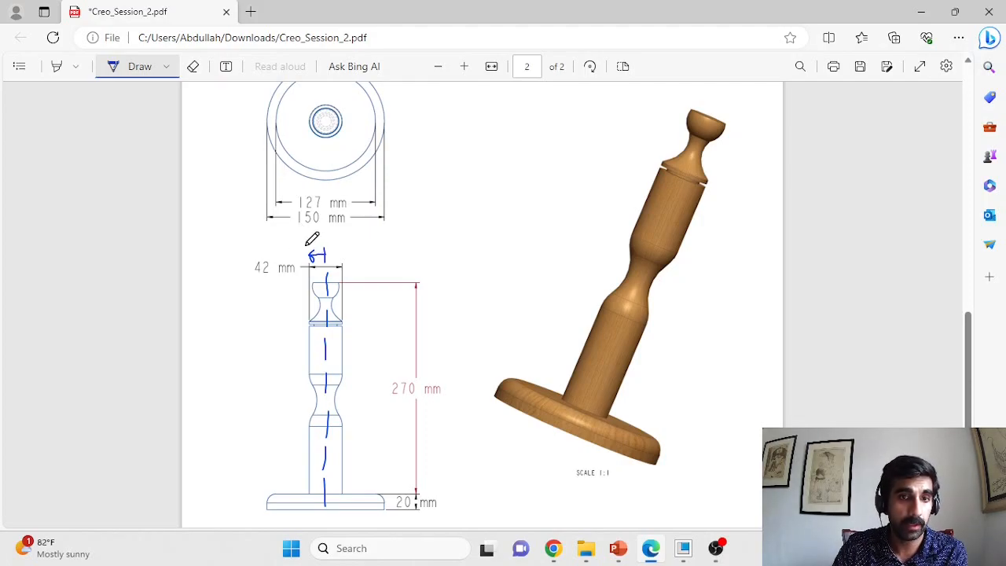
{"action": "left_click_drag", "start_coordinate": [309, 337], "coordinate": [309, 349]}
{"action": "left_click_drag", "start_coordinate": [308, 440], "coordinate": [307, 460]}
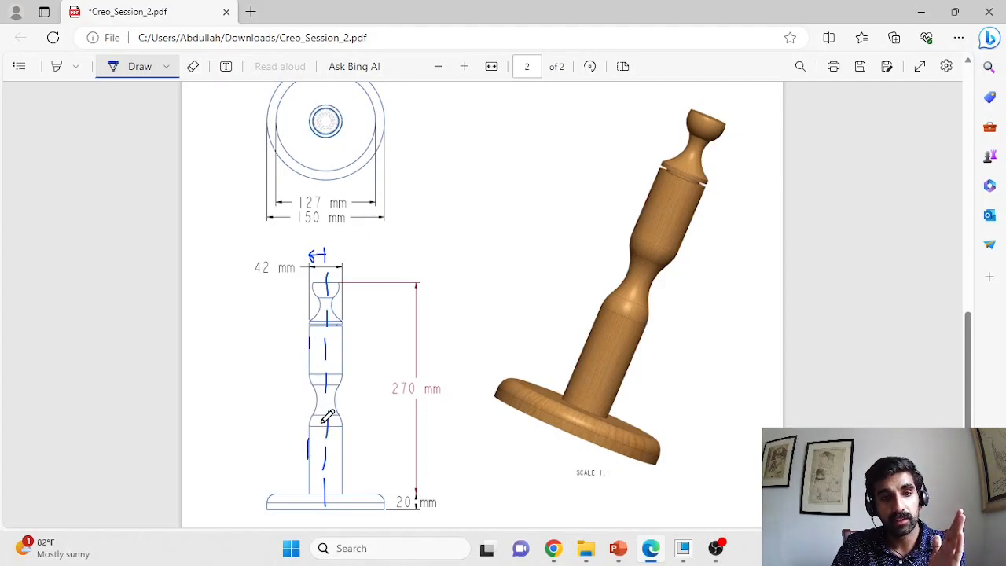
{"action": "left_click", "coordinate": [955, 11]}
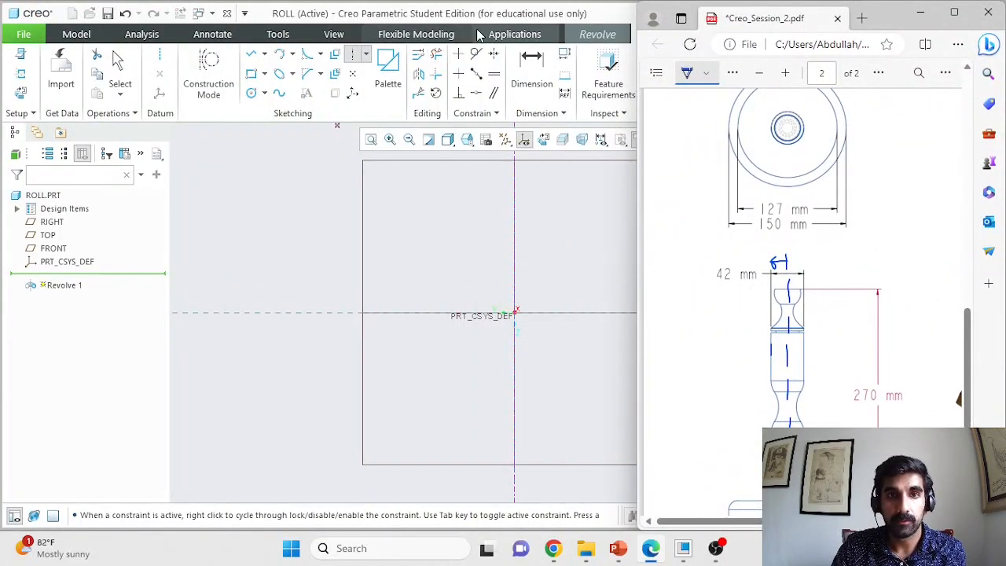
Step: Back in the Creo sketch, draw a vertical construction line about 377 mm long, about 89 mm left of the centerline
{"action": "left_click", "coordinate": [613, 18]}
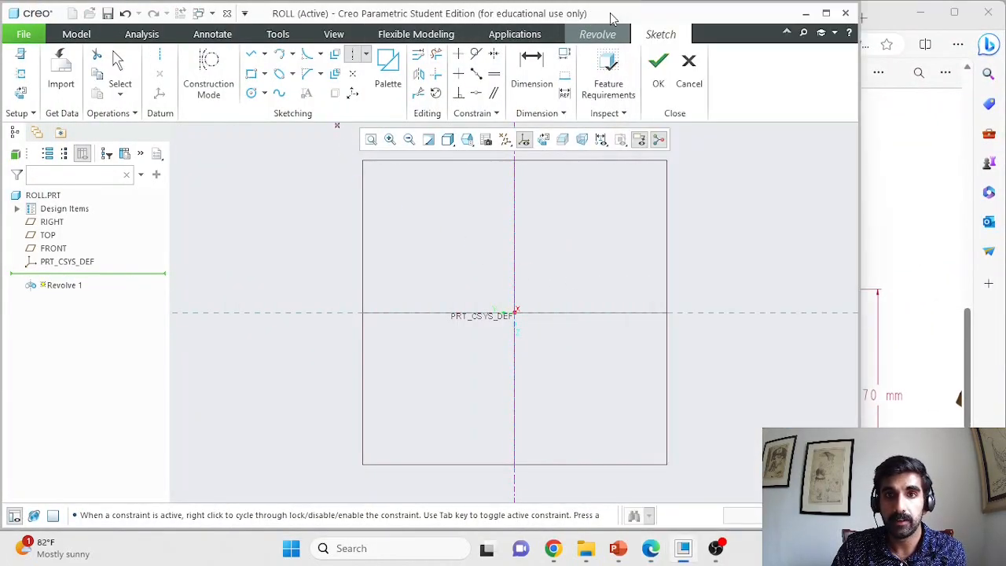
{"action": "left_click", "coordinate": [206, 78]}
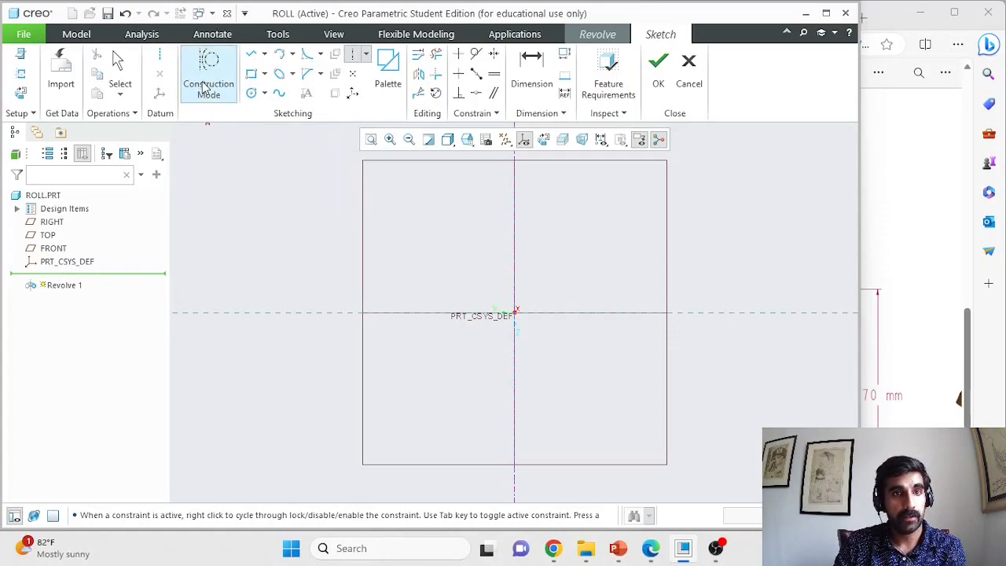
{"action": "left_click", "coordinate": [250, 62]}
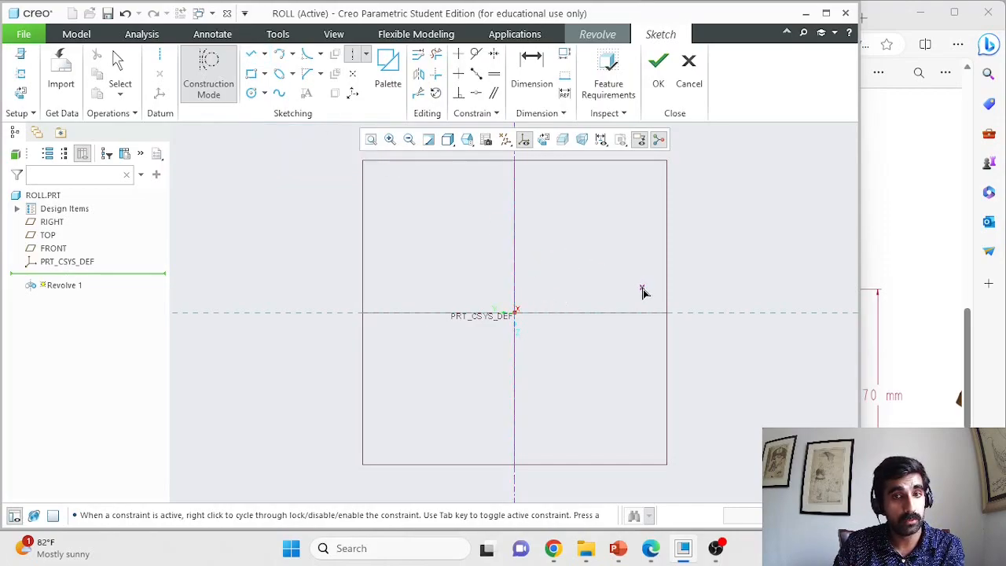
{"action": "left_click", "coordinate": [251, 55]}
{"action": "left_click", "coordinate": [462, 193]}
{"action": "left_click", "coordinate": [461, 415]}
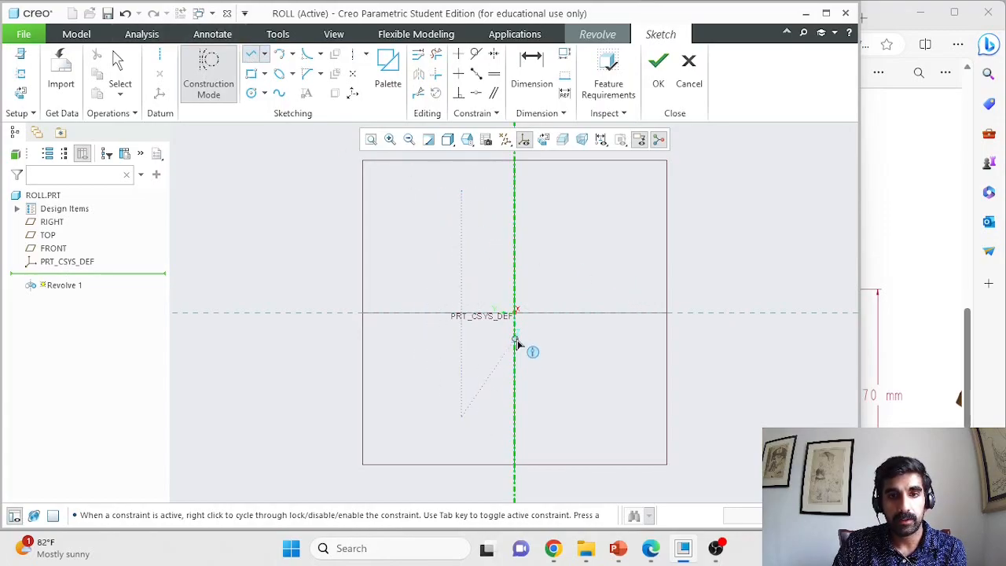
{"action": "middle_click", "coordinate": [550, 401]}
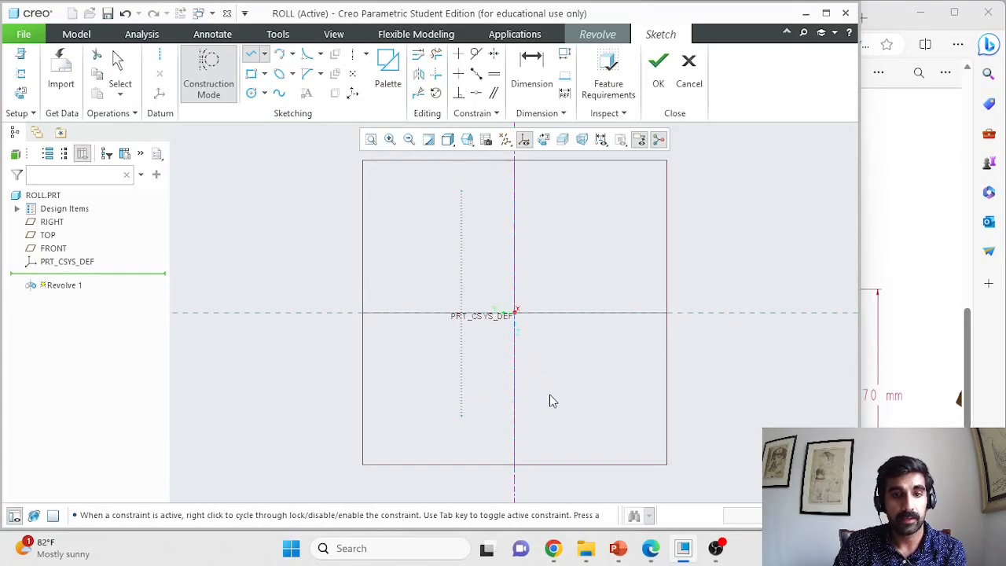
{"action": "left_click", "coordinate": [212, 75]}
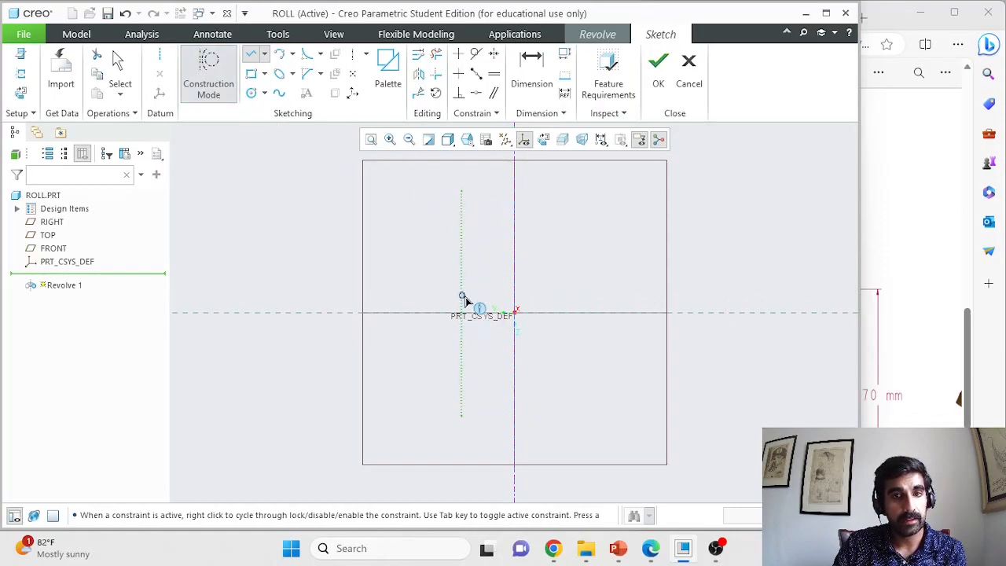
{"action": "middle_click", "coordinate": [624, 244]}
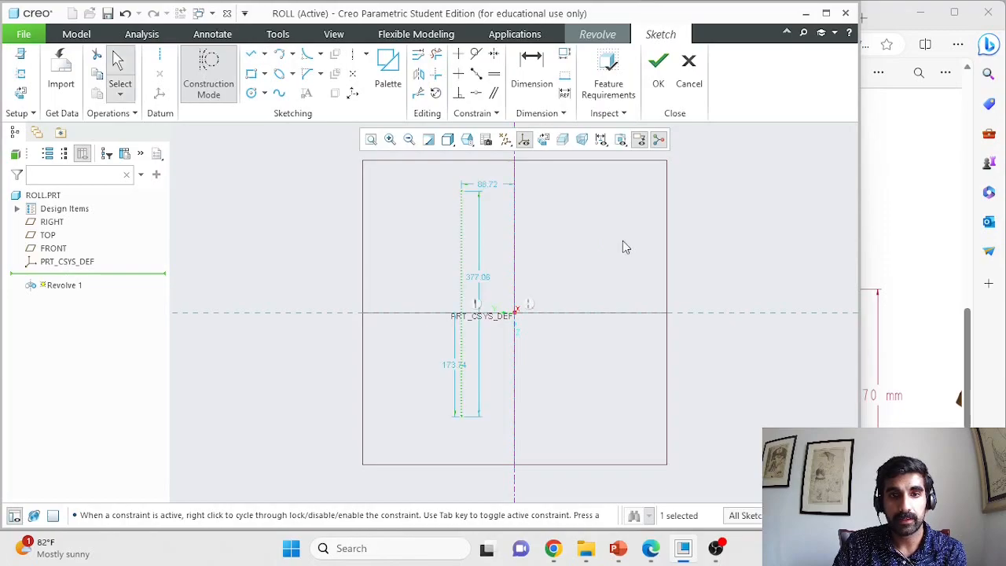
Step: Set the distance between the construction line and the centerline to 42/2, giving 21 mm
{"action": "double_click", "coordinate": [492, 187]}
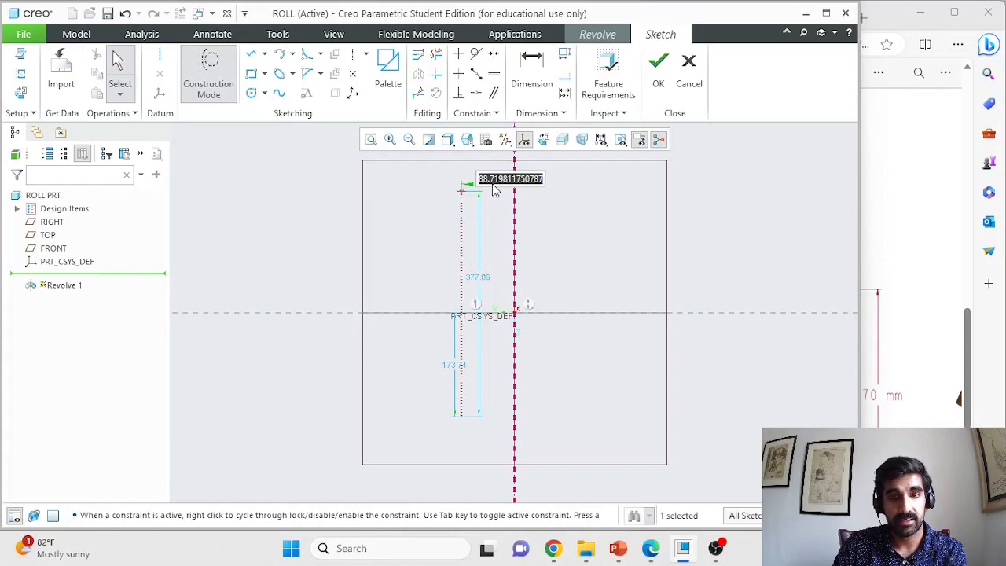
{"action": "type", "text": "42"}
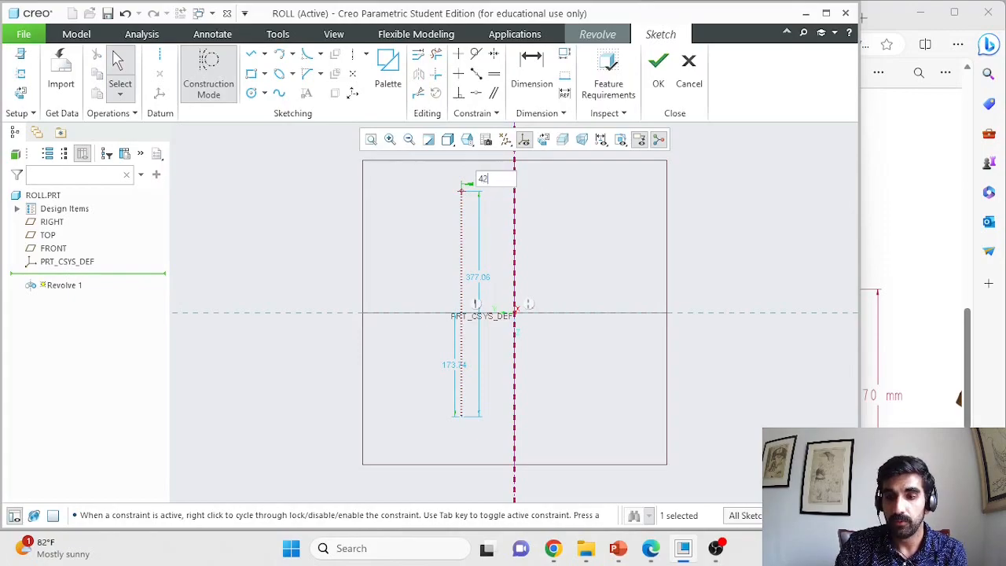
{"action": "type", "text": "/2"}
{"action": "key", "text": "Return"}
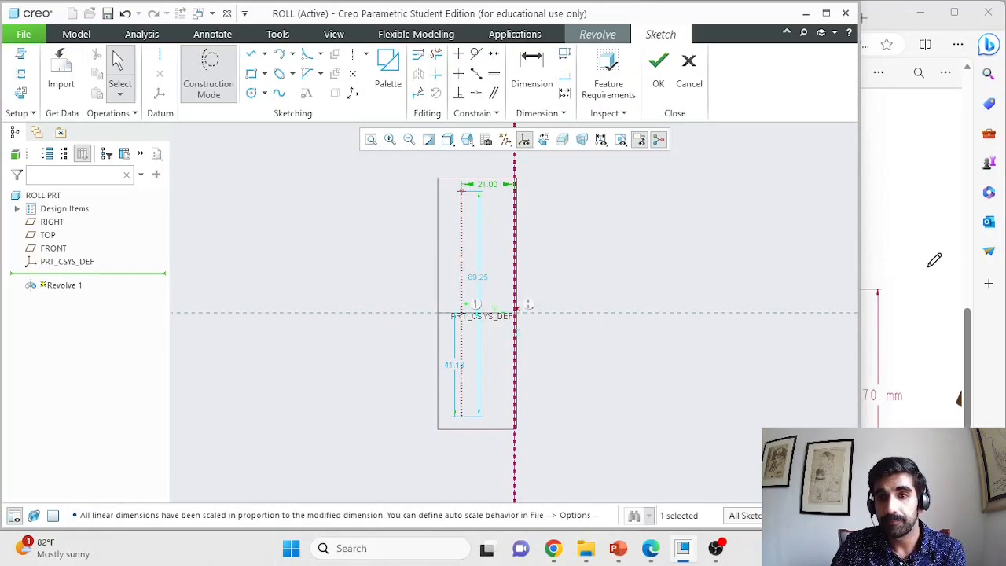
Step: Turn off construction mode and draw a solid vertical line about 57 mm long upward from the origin along the centerline
{"action": "left_click", "coordinate": [916, 96]}
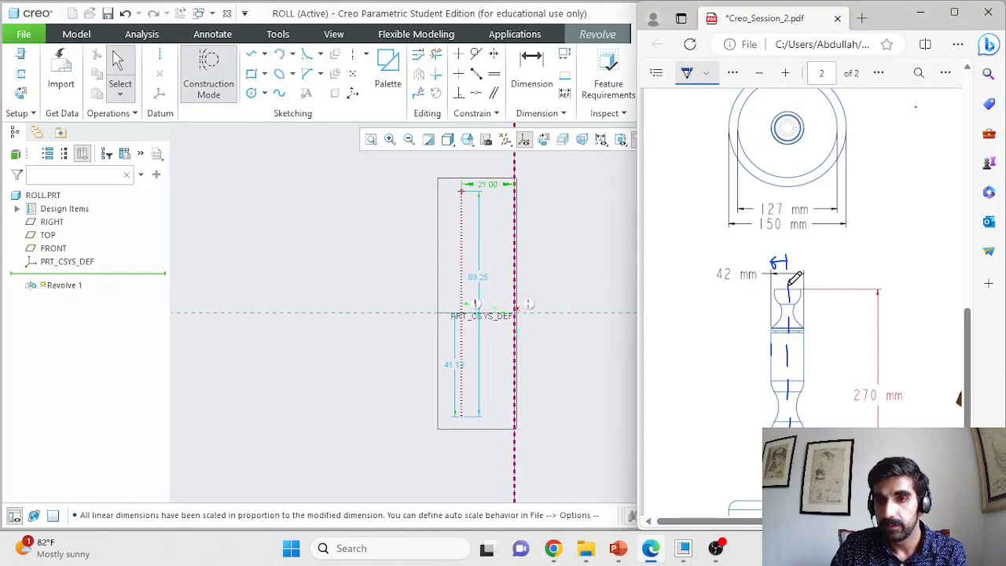
{"action": "left_click", "coordinate": [252, 54]}
{"action": "scroll", "coordinate": [555, 382], "scroll_direction": "up", "scroll_amount": 3}
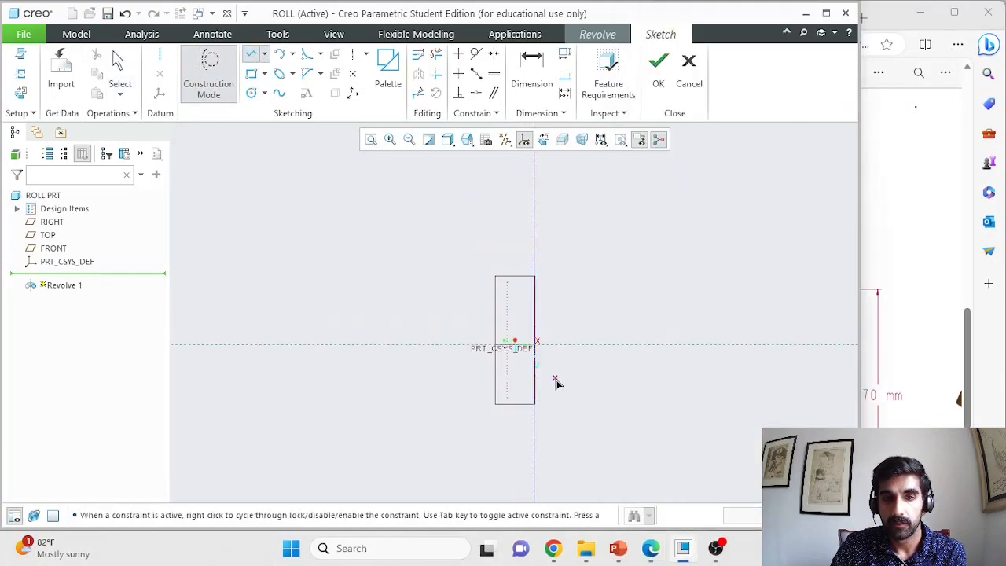
{"action": "scroll", "coordinate": [540, 346], "scroll_direction": "down", "scroll_amount": 4}
{"action": "left_click", "coordinate": [527, 338]}
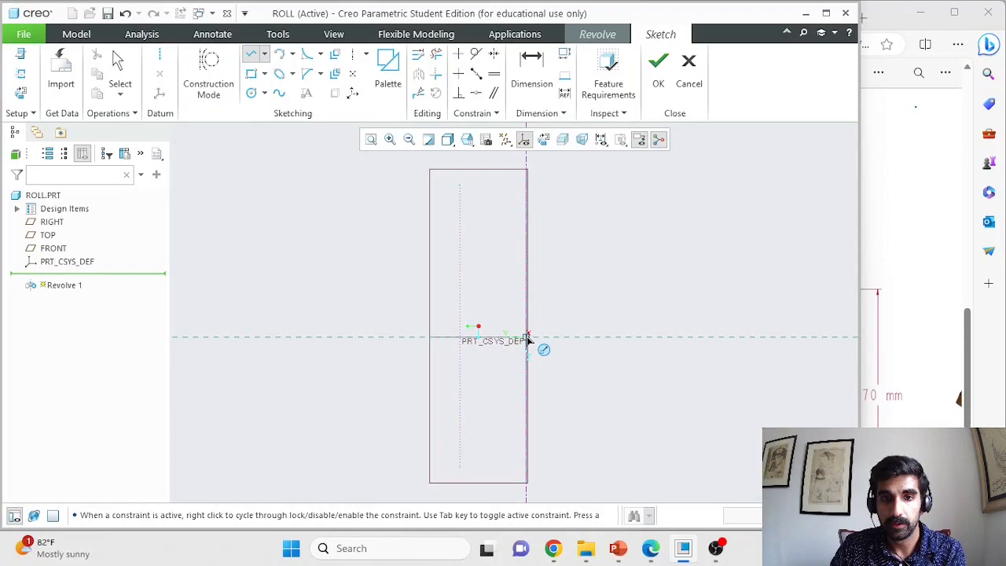
{"action": "middle_click", "coordinate": [584, 218]}
{"action": "middle_click", "coordinate": [584, 220]}
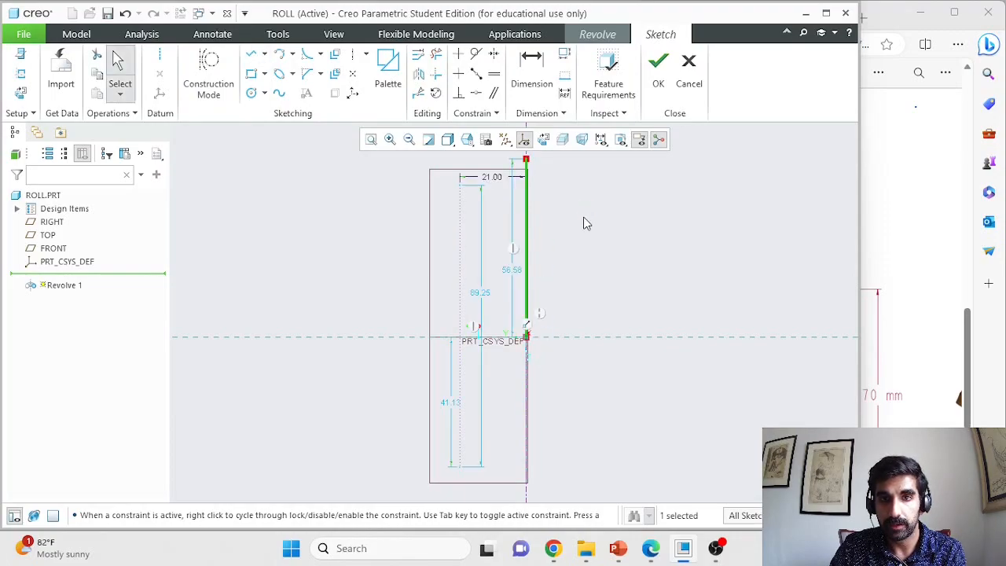
Step: Set the solid vertical line's length to the 270 mm given in the PDF drawing
{"action": "left_click", "coordinate": [910, 372]}
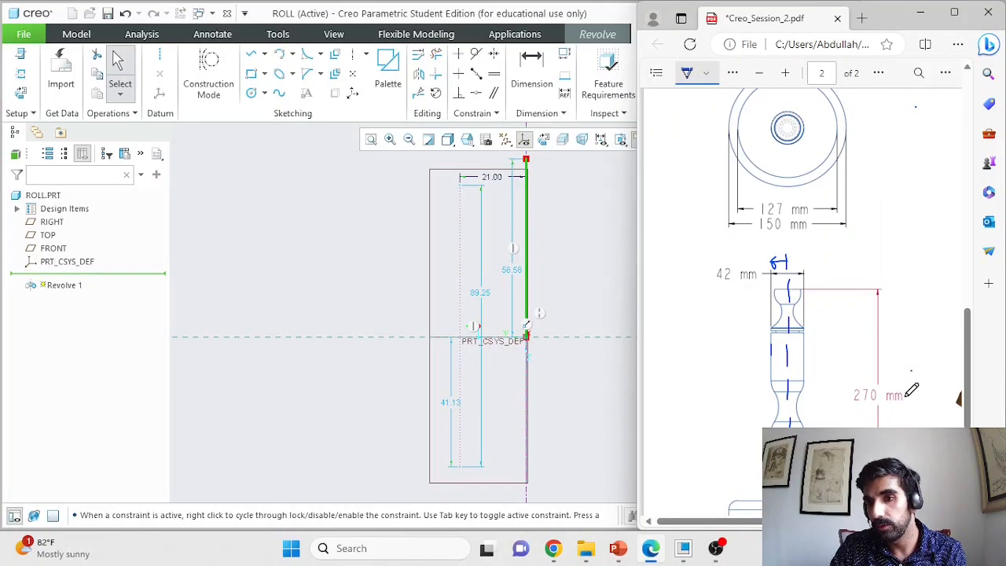
{"action": "left_click", "coordinate": [586, 265]}
{"action": "double_click", "coordinate": [527, 271]}
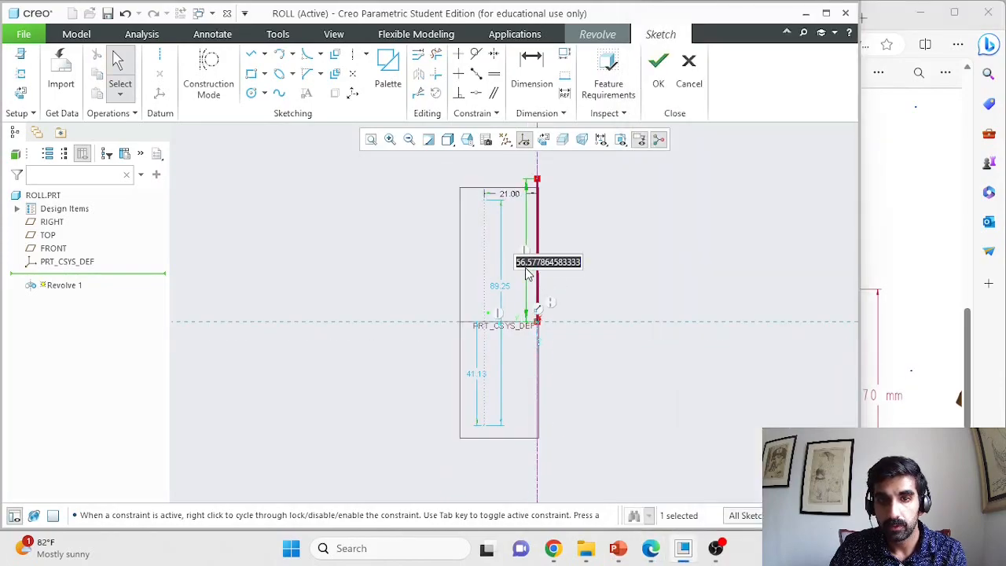
{"action": "type", "text": "27"}
{"action": "key", "text": "Return"}
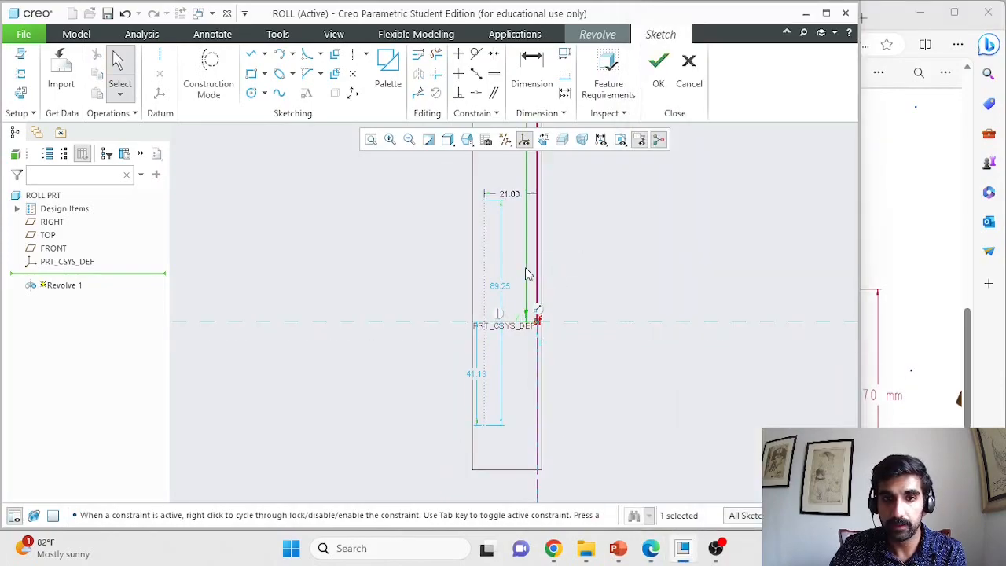
Step: Set the vertical construction line's length to 300 mm
{"action": "double_click", "coordinate": [502, 287]}
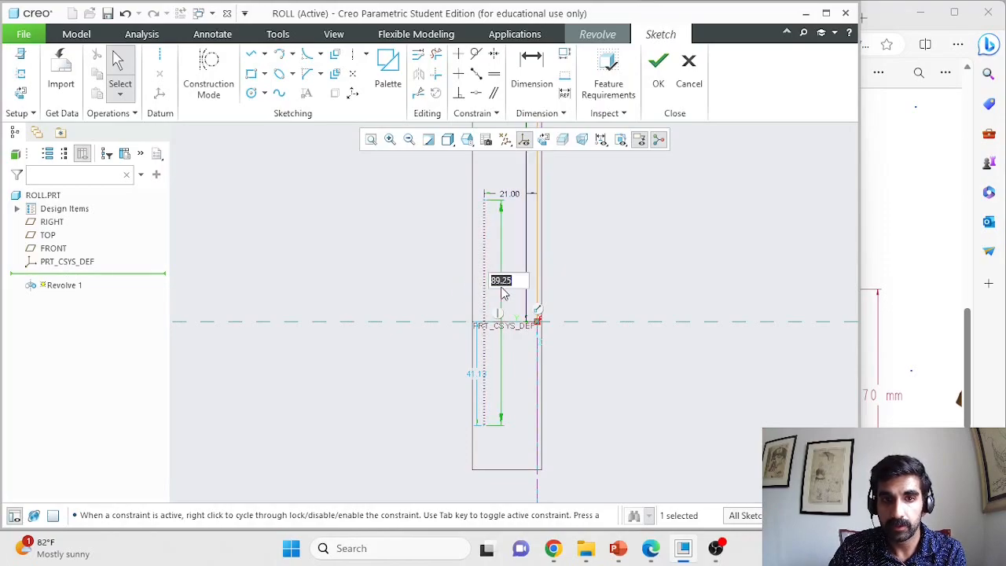
{"action": "type", "text": "30"}
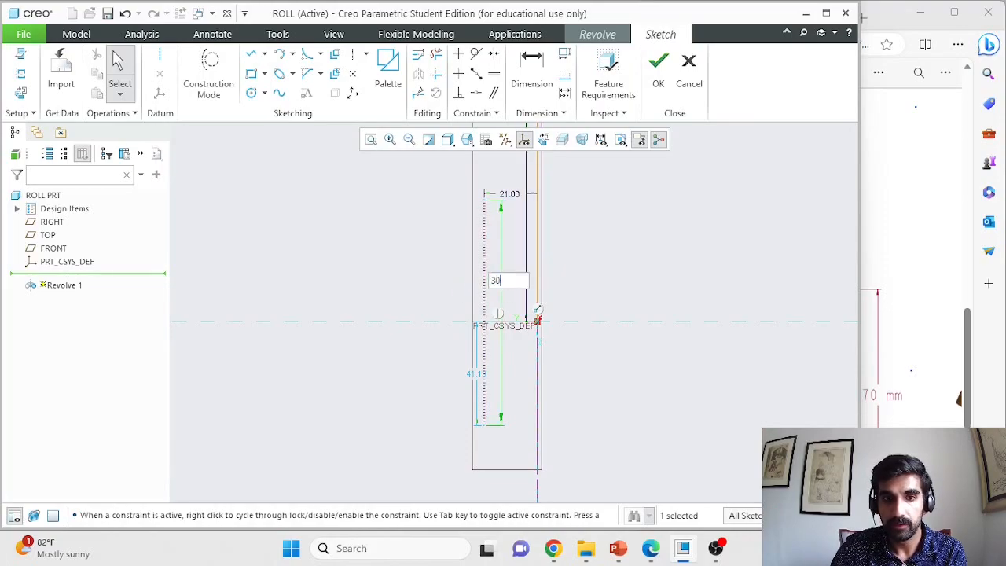
{"action": "type", "text": "0"}
{"action": "key", "text": "Return"}
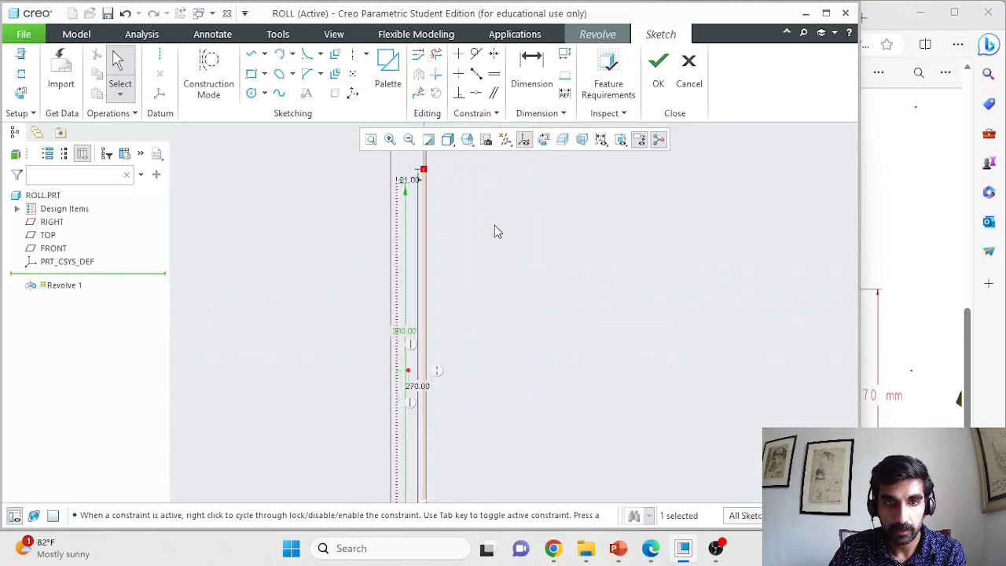
{"action": "left_click", "coordinate": [494, 228]}
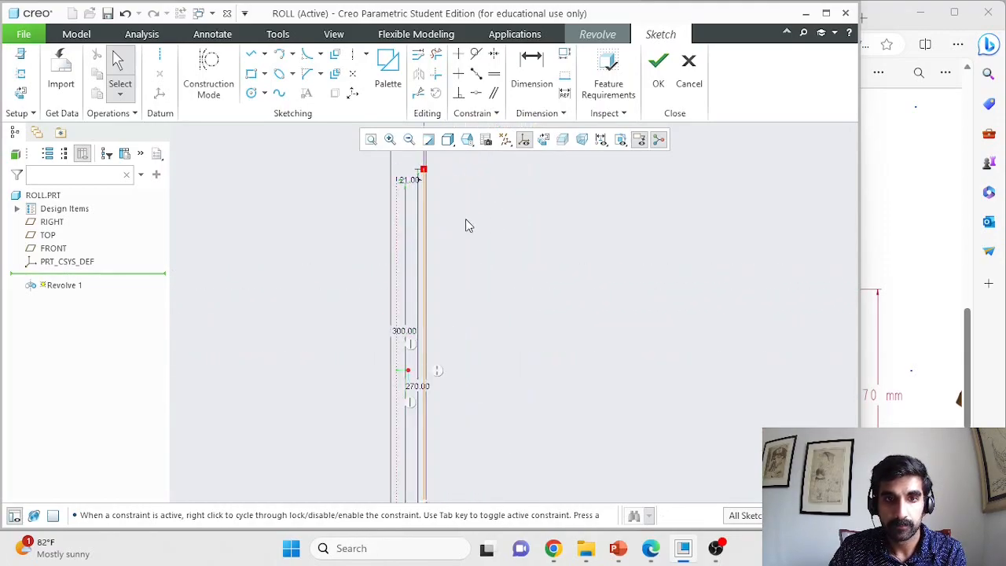
{"action": "scroll", "coordinate": [466, 223], "scroll_direction": "down", "scroll_amount": 1}
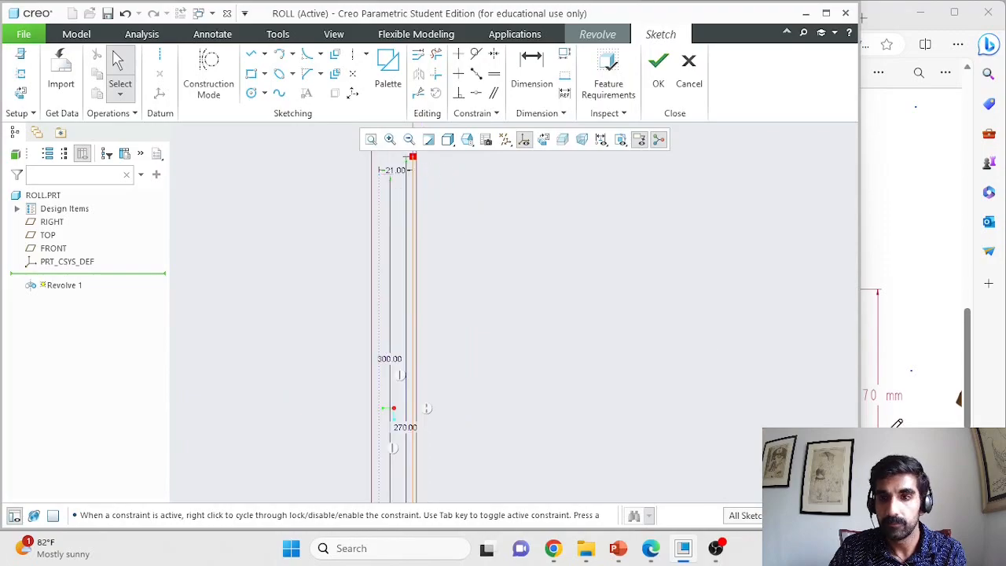
Step: In the PDF drawing, trace the roll's centerline and the left half of the rounded knob at its upper end
{"action": "left_click", "coordinate": [916, 377]}
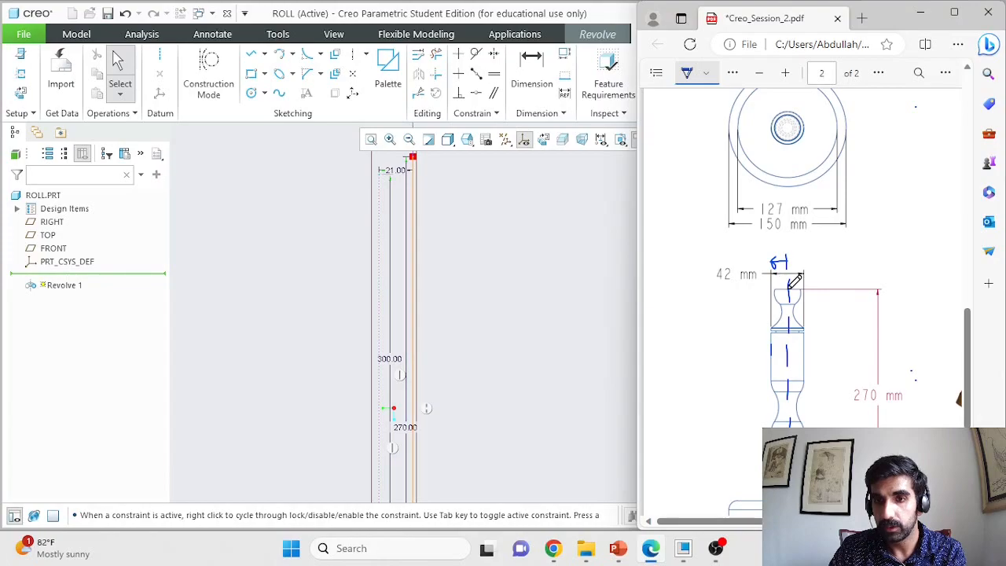
{"action": "scroll", "coordinate": [791, 288], "scroll_direction": "down", "scroll_amount": 1}
{"action": "left_click_drag", "start_coordinate": [790, 211], "coordinate": [791, 427]}
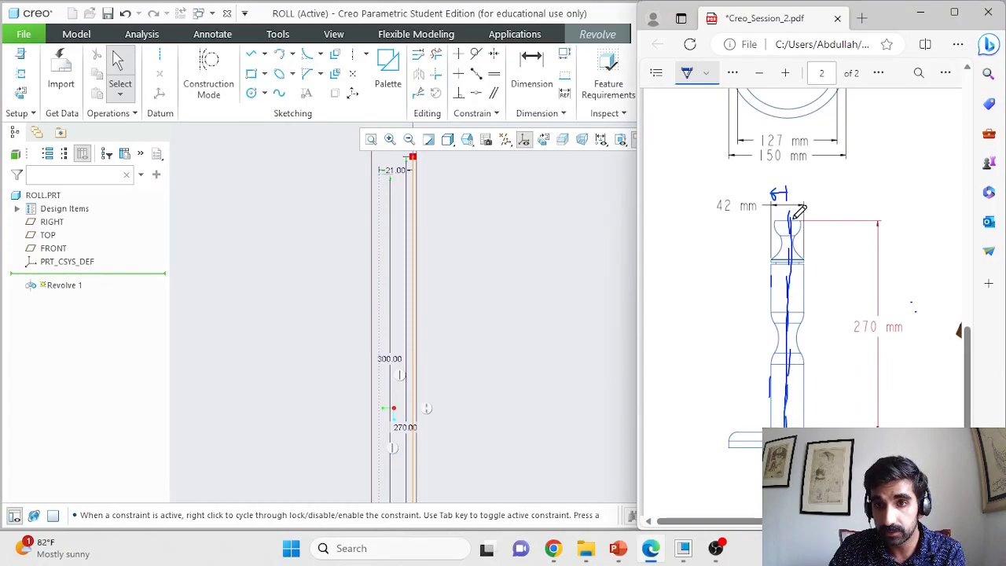
{"action": "mouse_move", "coordinate": [781, 220]}
{"action": "left_mouse_down"}
{"action": "mouse_move", "coordinate": [777, 230]}
{"action": "mouse_move", "coordinate": [789, 233]}
{"action": "left_mouse_up"}
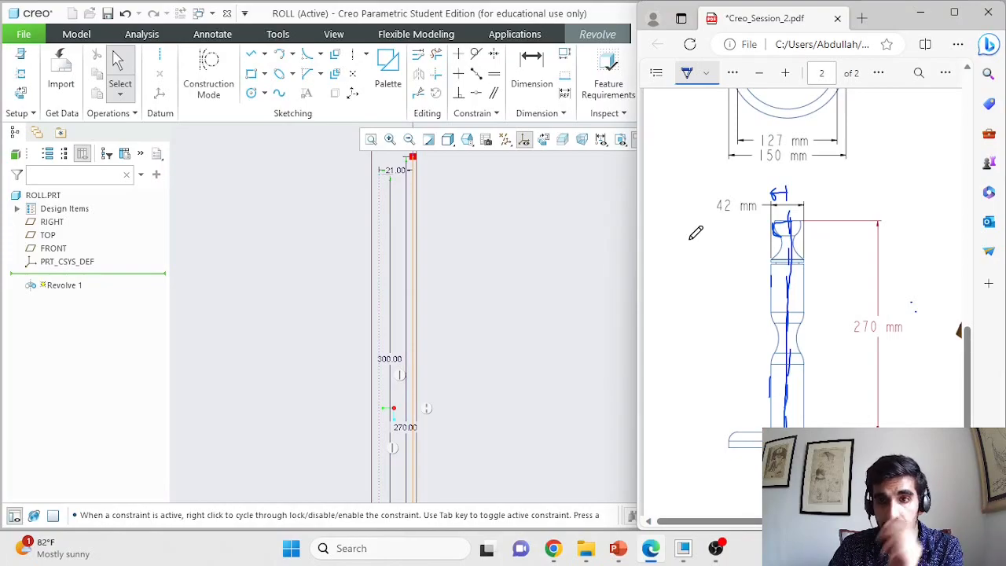
Step: Back in the Creo sketch, draw a horizontal line from the centerline's upper end leftward, stopping just short of the construction line
{"action": "scroll", "coordinate": [518, 181], "scroll_direction": "up", "scroll_amount": 2}
{"action": "scroll", "coordinate": [477, 157], "scroll_direction": "down", "scroll_amount": 4}
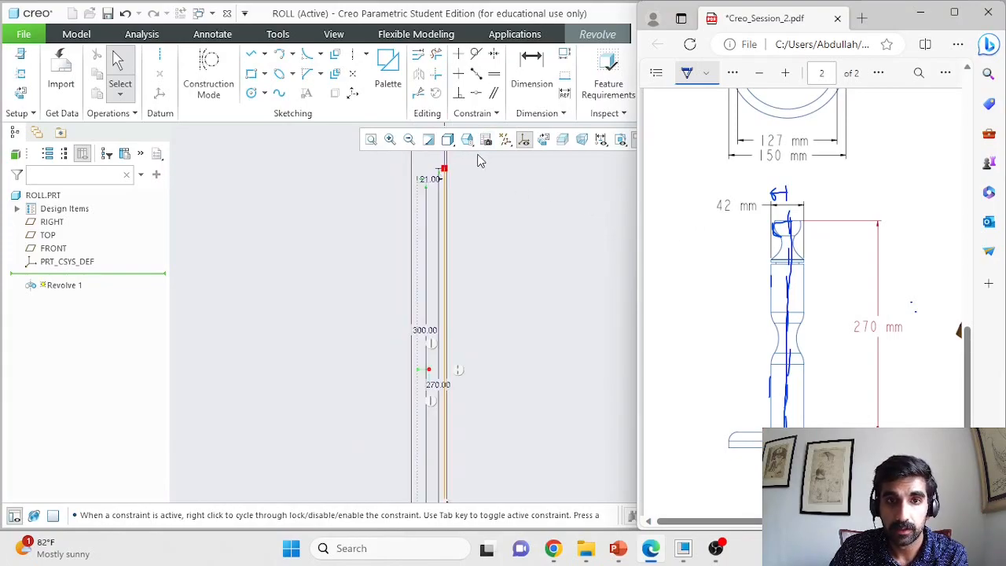
{"action": "left_click", "coordinate": [251, 55]}
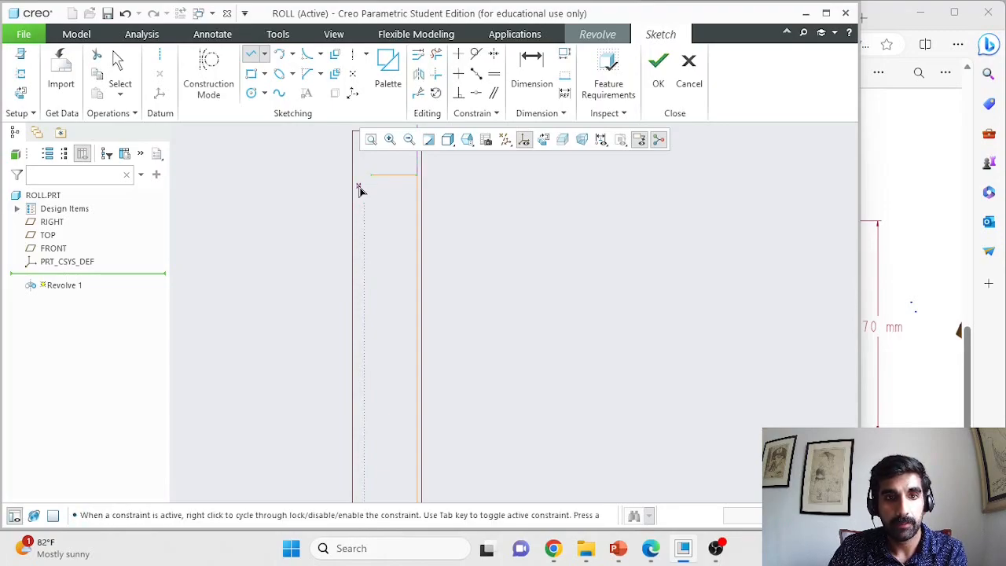
{"action": "middle_click", "coordinate": [370, 183]}
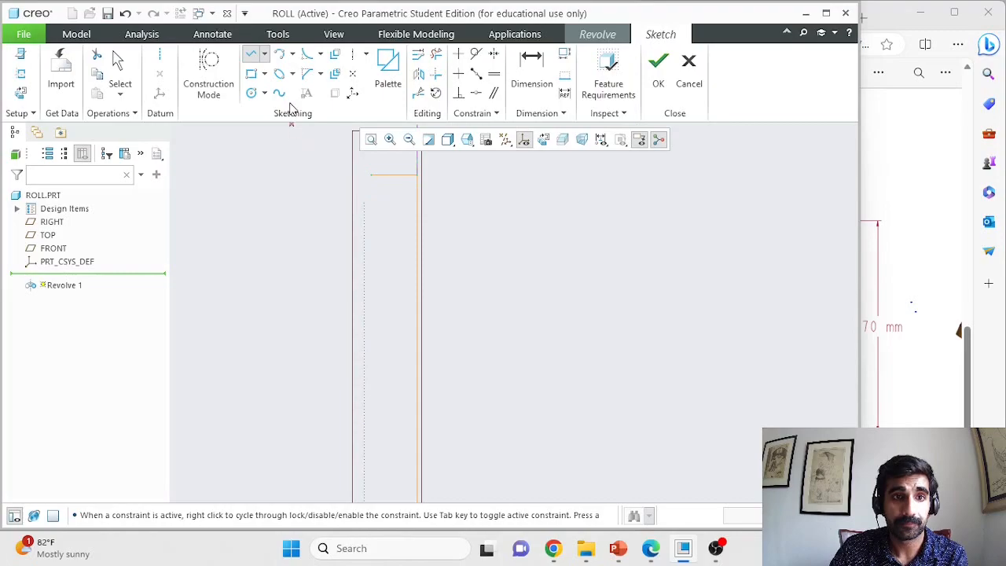
Step: Draw a 3-Point / Tangent End arc from the horizontal line's left end, curving down and inward toward the centerline
{"action": "left_click", "coordinate": [291, 58]}
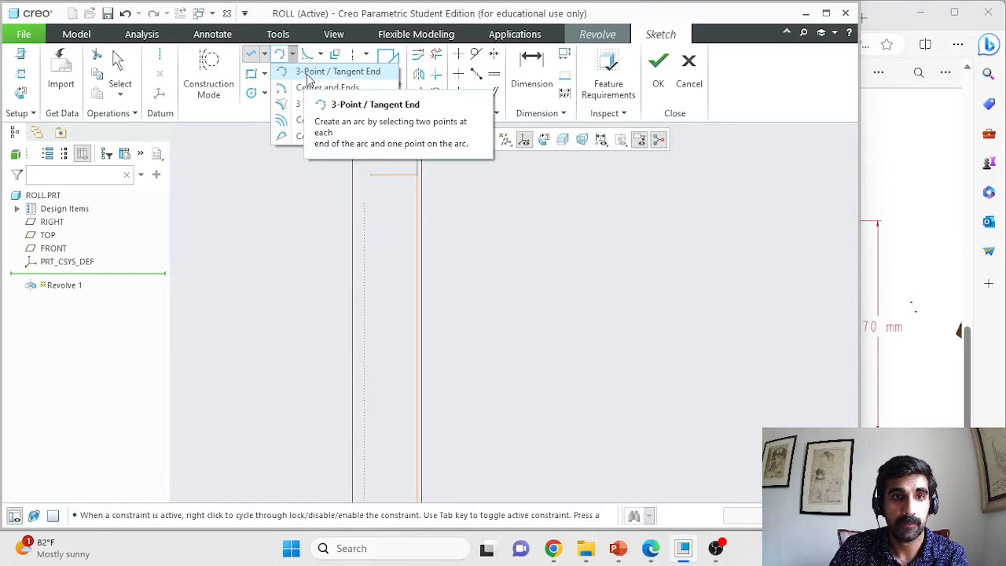
{"action": "left_click", "coordinate": [307, 75]}
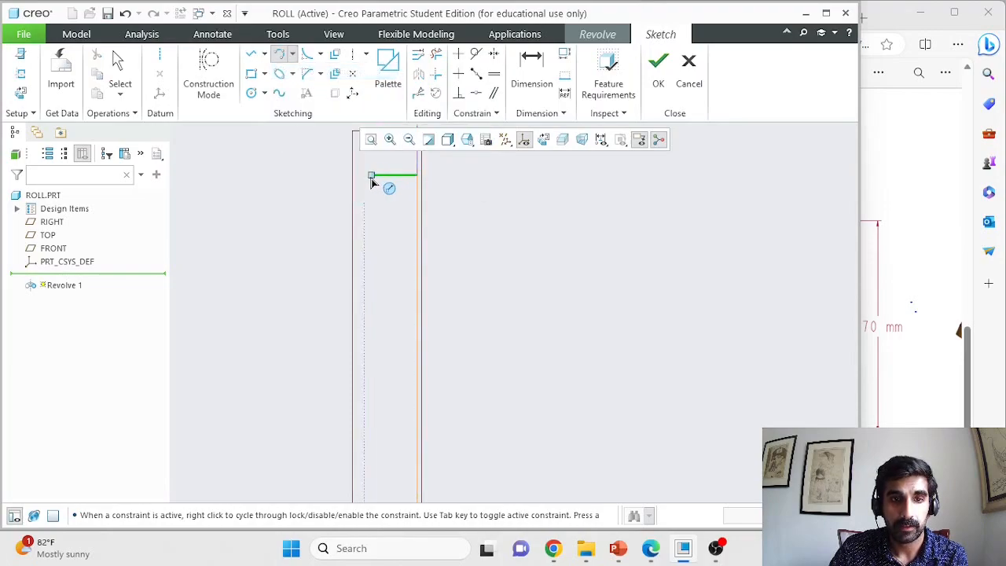
{"action": "left_click", "coordinate": [372, 176]}
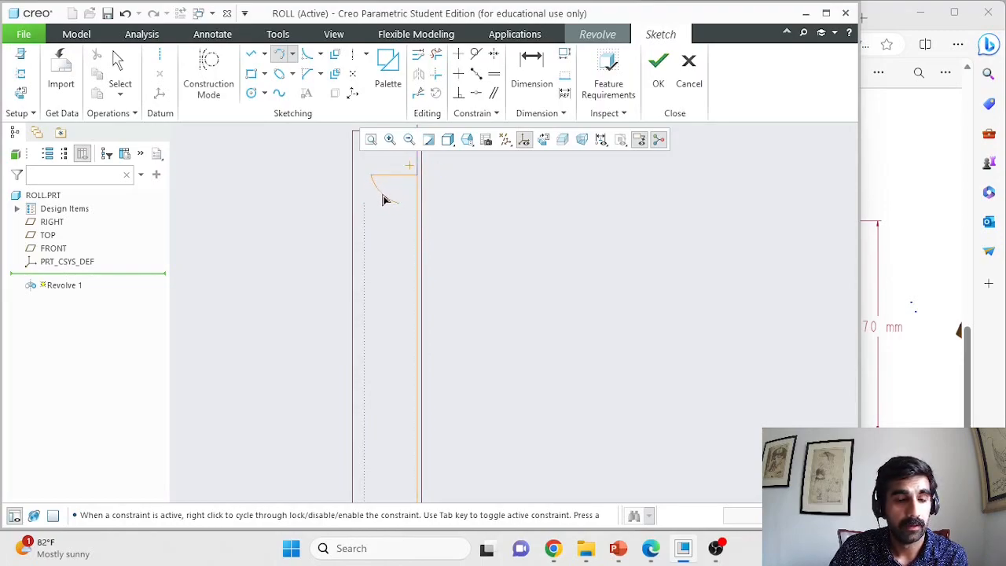
{"action": "left_click", "coordinate": [397, 203]}
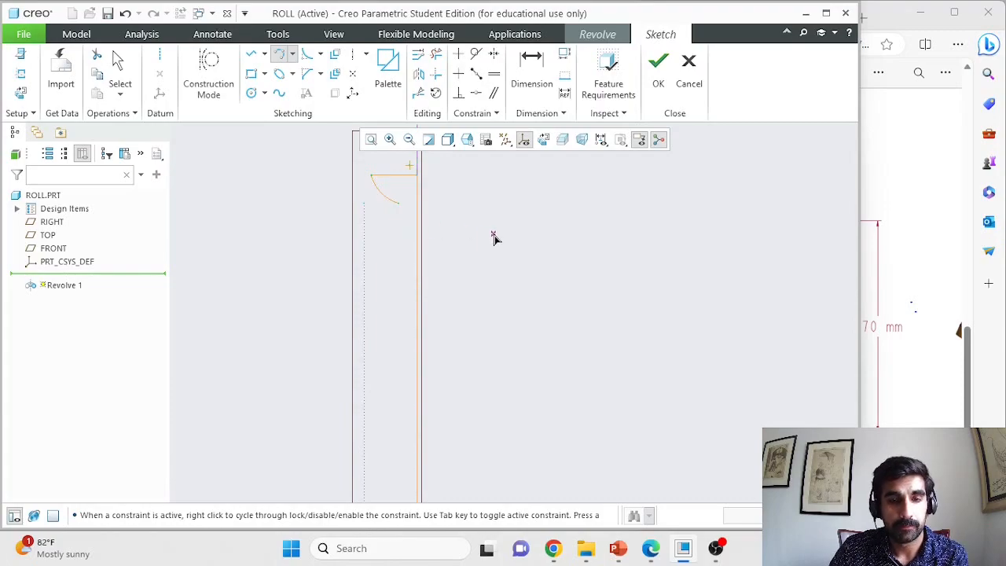
Step: Trace the neck curve in the PDF and sketch it in Creo as a three-point spline from the arc's lower end to the construction line
{"action": "left_click", "coordinate": [916, 261]}
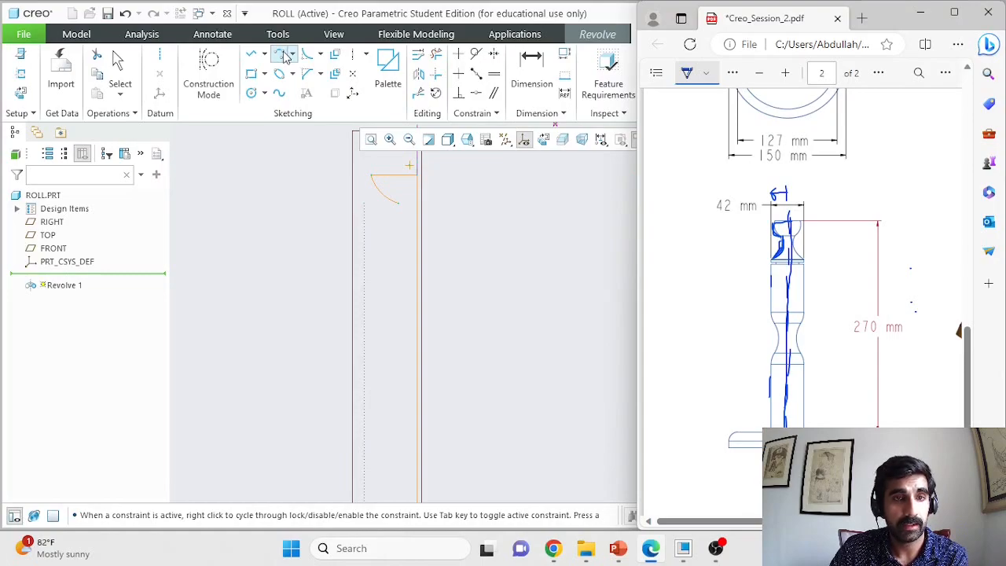
{"action": "left_click", "coordinate": [276, 95]}
{"action": "left_click", "coordinate": [399, 203]}
{"action": "middle_click", "coordinate": [399, 204]}
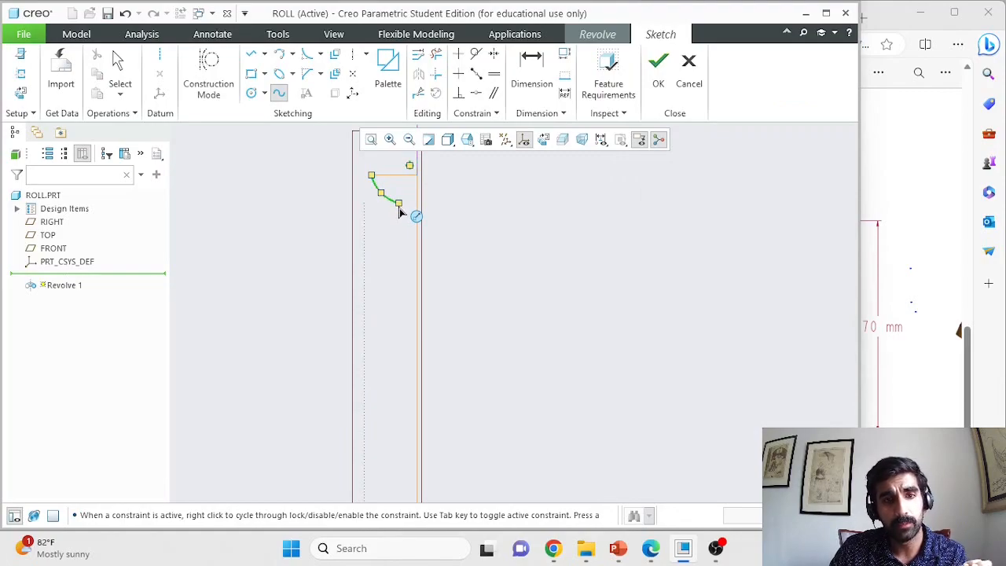
{"action": "left_click", "coordinate": [399, 205]}
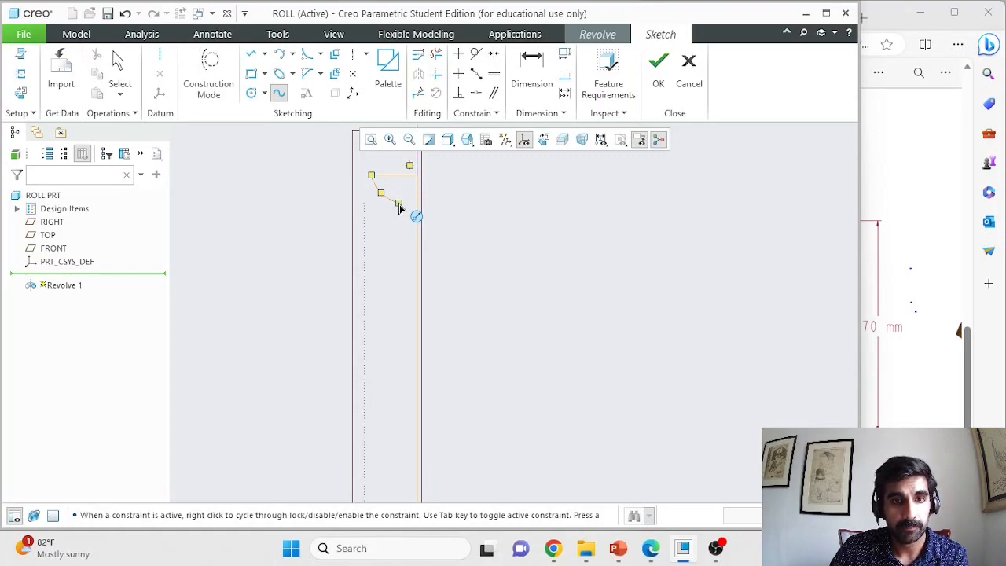
{"action": "mouse_move", "coordinate": [400, 206]}
{"action": "left_mouse_down"}
{"action": "mouse_move", "coordinate": [386, 263]}
{"action": "mouse_move", "coordinate": [388, 241]}
{"action": "mouse_move", "coordinate": [366, 254]}
{"action": "mouse_move", "coordinate": [368, 229]}
{"action": "mouse_move", "coordinate": [366, 284]}
{"action": "mouse_move", "coordinate": [364, 263]}
{"action": "mouse_move", "coordinate": [366, 272]}
{"action": "left_mouse_up"}
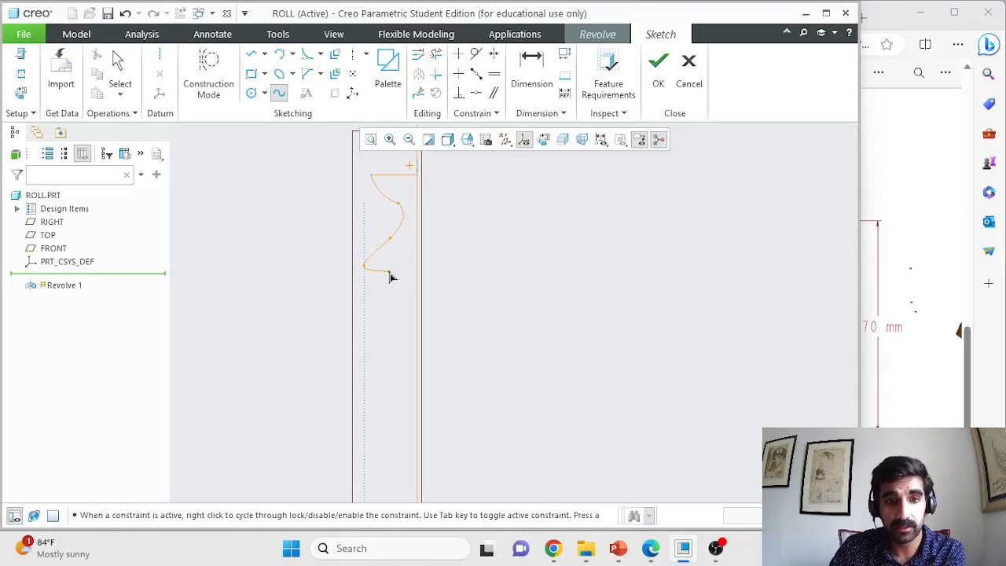
{"action": "middle_click", "coordinate": [387, 268]}
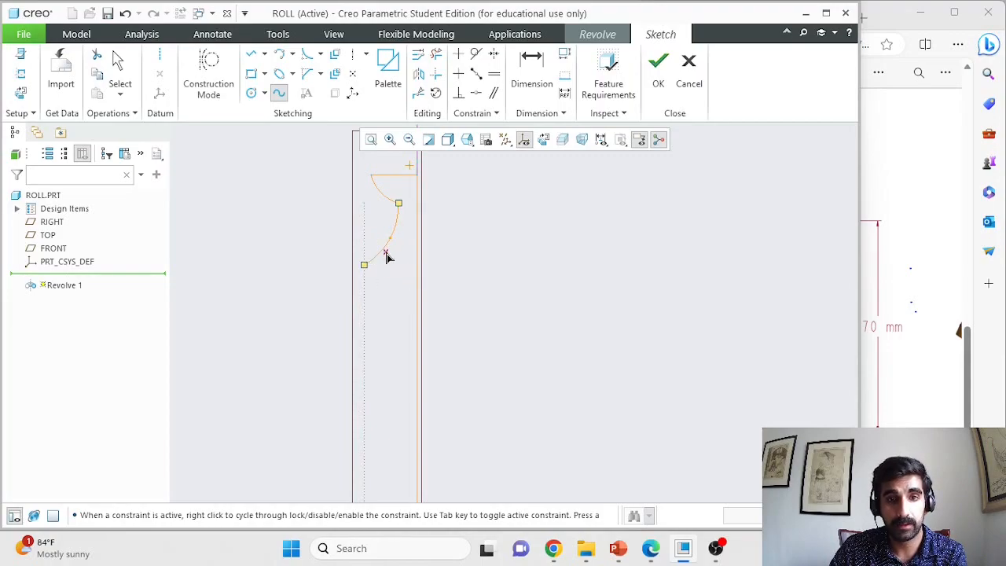
Step: Draw a line chain from the spline's lower end: a short collar edge, then a rectangular groove stepping inward and returning to the construction line
{"action": "left_click", "coordinate": [251, 54]}
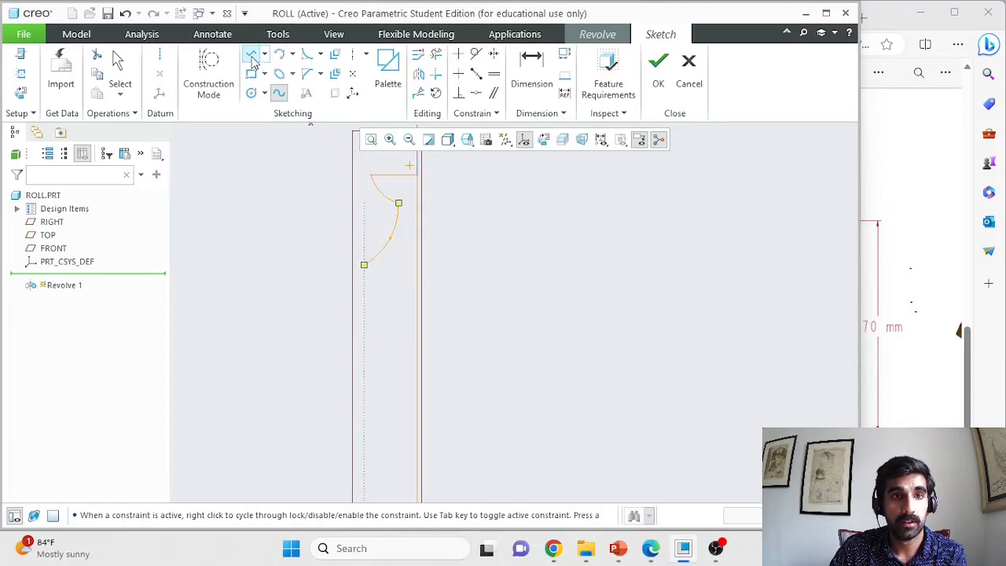
{"action": "left_click", "coordinate": [364, 266]}
{"action": "left_click", "coordinate": [364, 276]}
{"action": "middle_click", "coordinate": [364, 277]}
{"action": "left_click", "coordinate": [364, 276]}
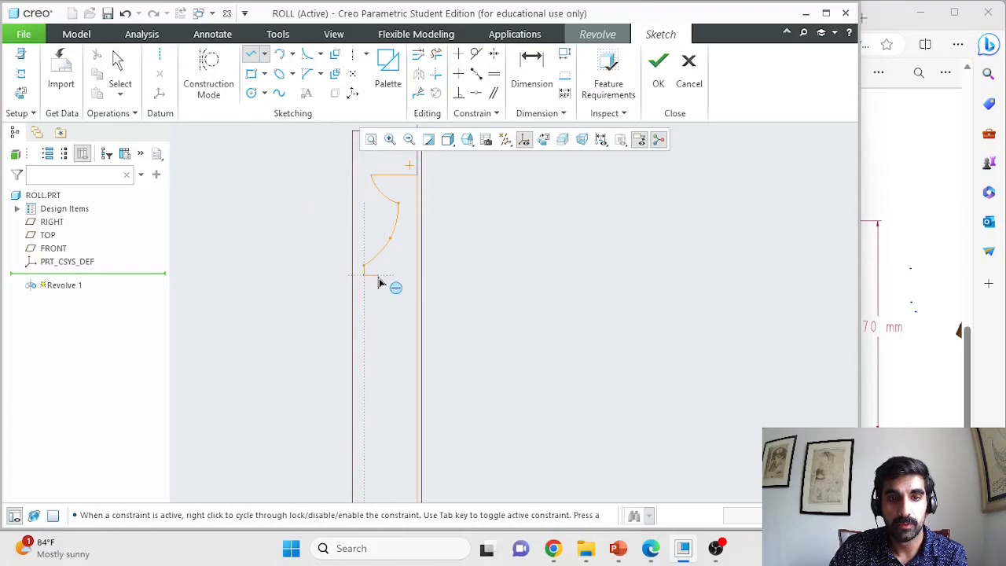
{"action": "left_click", "coordinate": [385, 276]}
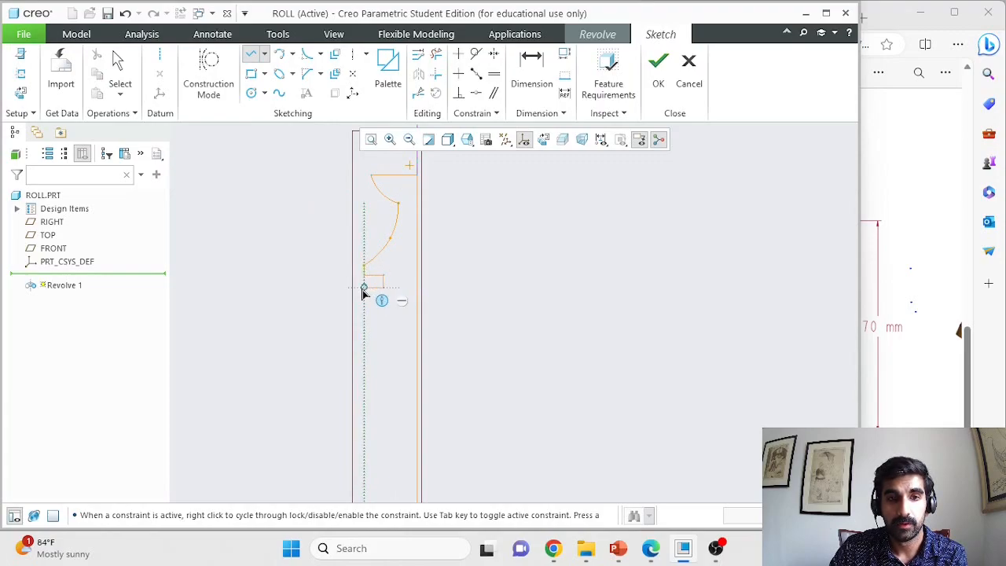
{"action": "left_click", "coordinate": [364, 288]}
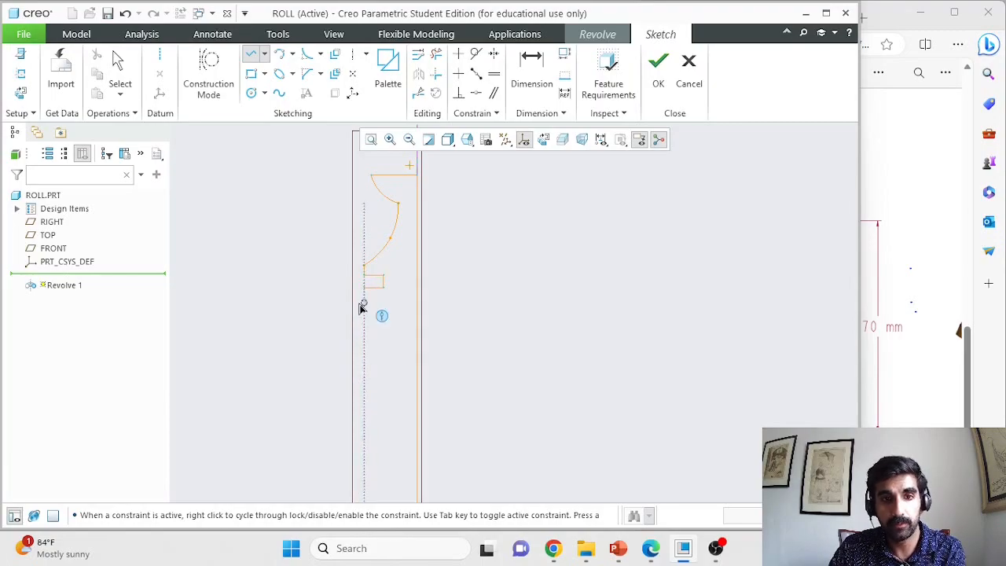
Step: In the PDF drawing, zoom in on the collar below the neck and trace its left edge and groove
{"action": "left_click", "coordinate": [935, 239]}
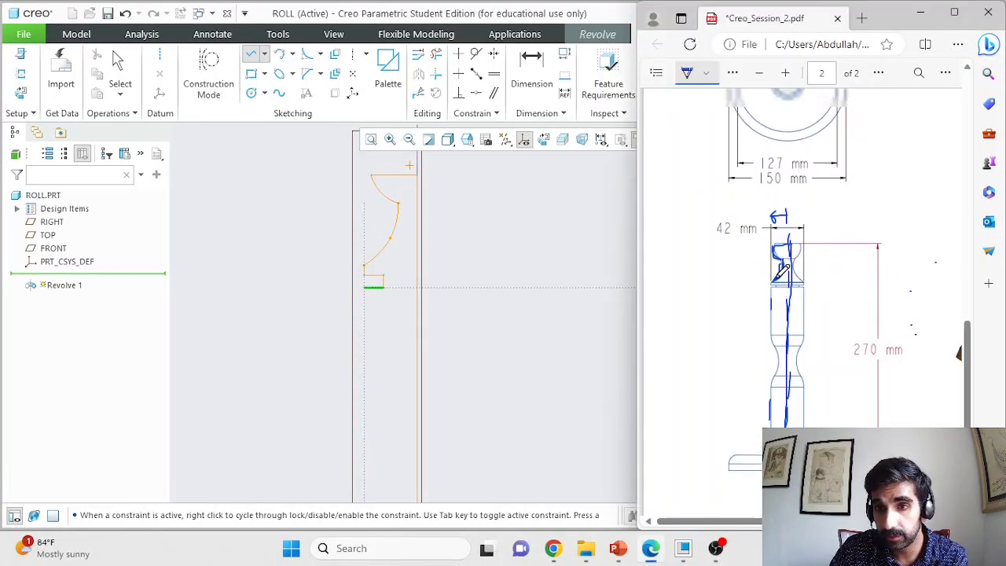
{"action": "scroll", "coordinate": [791, 274], "scroll_direction": "up", "scroll_amount": 5, "text": "ctrl"}
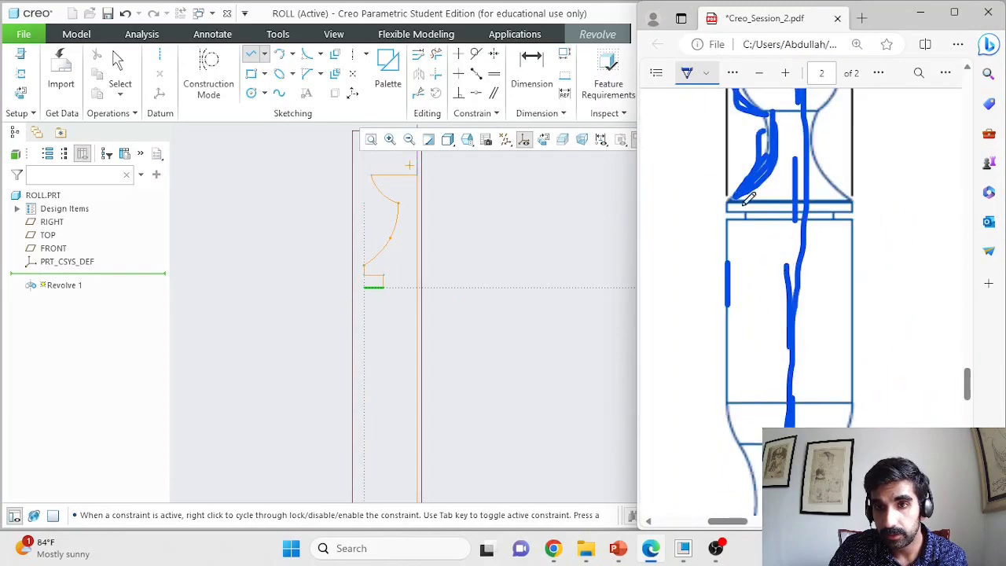
{"action": "mouse_move", "coordinate": [734, 195]}
{"action": "left_mouse_down"}
{"action": "mouse_move", "coordinate": [733, 206]}
{"action": "mouse_move", "coordinate": [754, 206]}
{"action": "mouse_move", "coordinate": [753, 217]}
{"action": "mouse_move", "coordinate": [728, 224]}
{"action": "mouse_move", "coordinate": [732, 233]}
{"action": "left_mouse_up"}
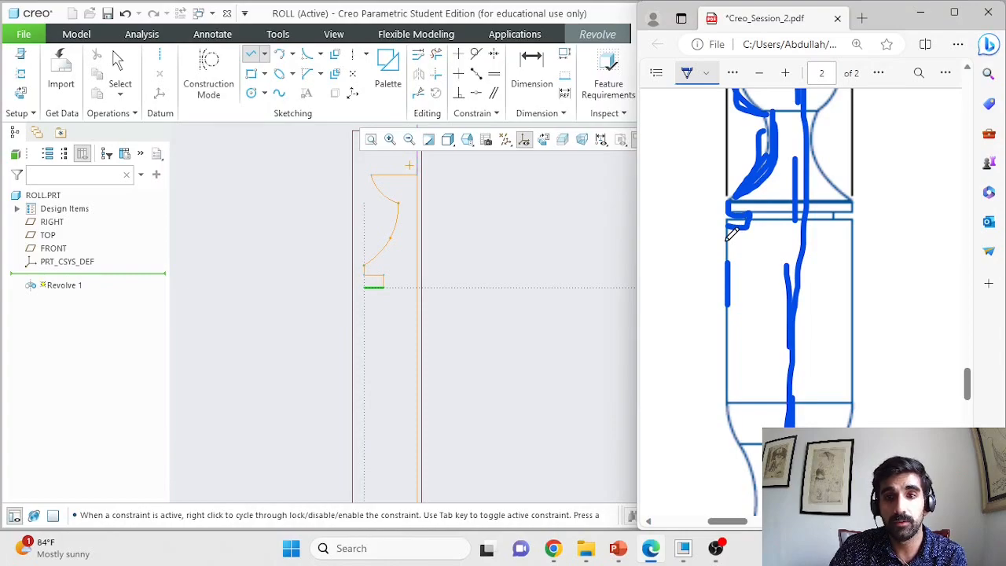
{"action": "scroll", "coordinate": [740, 348], "scroll_direction": "down", "scroll_amount": 3}
{"action": "scroll", "coordinate": [740, 348], "scroll_direction": "up", "scroll_amount": 2}
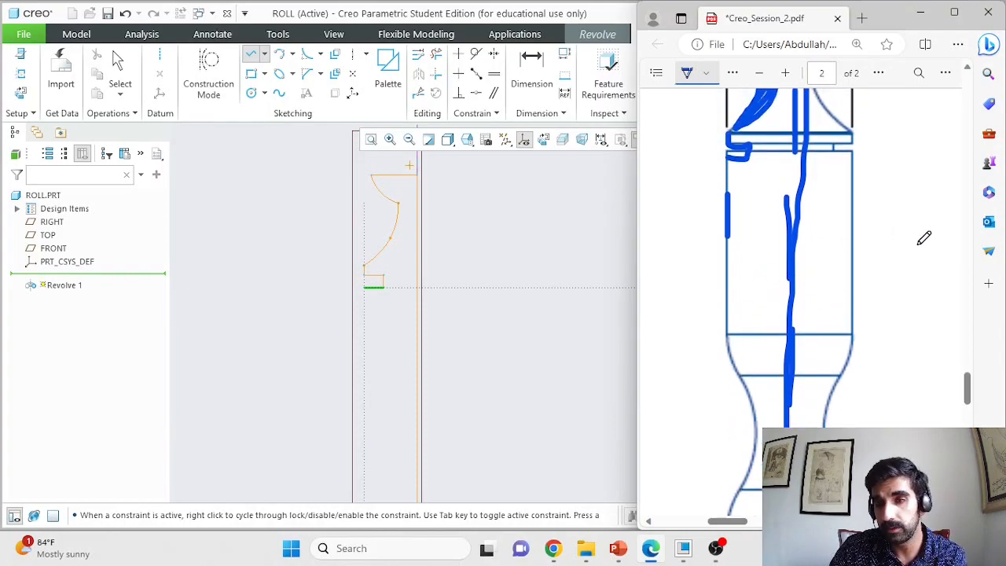
Step: Bracket the straight body section between the collar groove and the waist in the PDF drawing
{"action": "scroll", "coordinate": [924, 238], "scroll_direction": "down", "scroll_amount": 3, "text": "ctrl"}
{"action": "scroll", "coordinate": [570, 254], "scroll_direction": "down", "scroll_amount": 5}
{"action": "scroll", "coordinate": [576, 376], "scroll_direction": "up", "scroll_amount": 4}
{"action": "left_click", "coordinate": [250, 55]}
{"action": "mouse_move", "coordinate": [817, 215]}
{"action": "left_mouse_down"}
{"action": "mouse_move", "coordinate": [812, 266]}
{"action": "mouse_move", "coordinate": [823, 274]}
{"action": "left_mouse_up"}
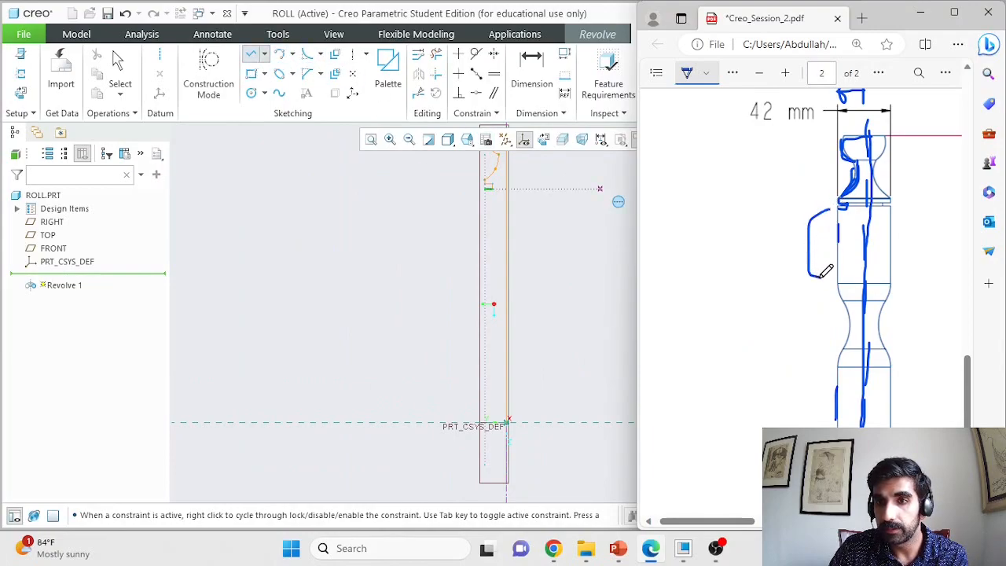
Step: Back in the Creo sketch, draw a vertical line down the construction line from the groove's lower corner for the straight body section
{"action": "left_click", "coordinate": [250, 56]}
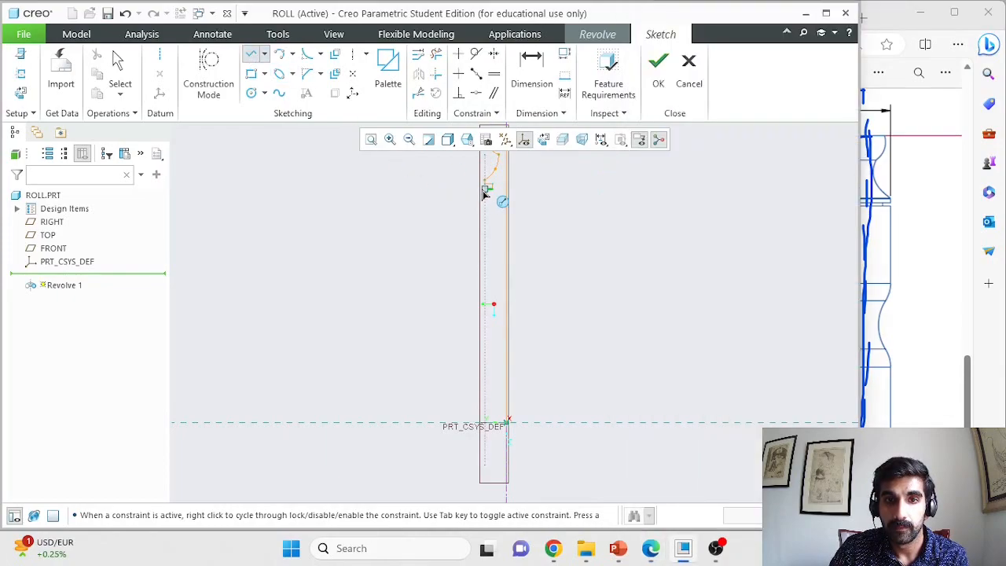
{"action": "left_click", "coordinate": [486, 258]}
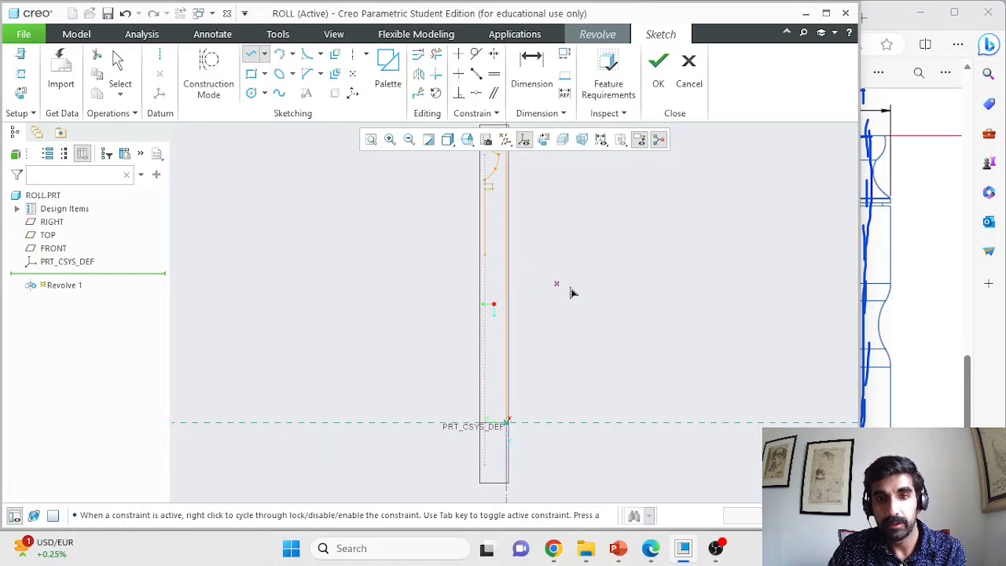
Step: In the PDF drawing, mark the lower end of the waist, bracket the base's height and view the circular top view
{"action": "left_click", "coordinate": [928, 313]}
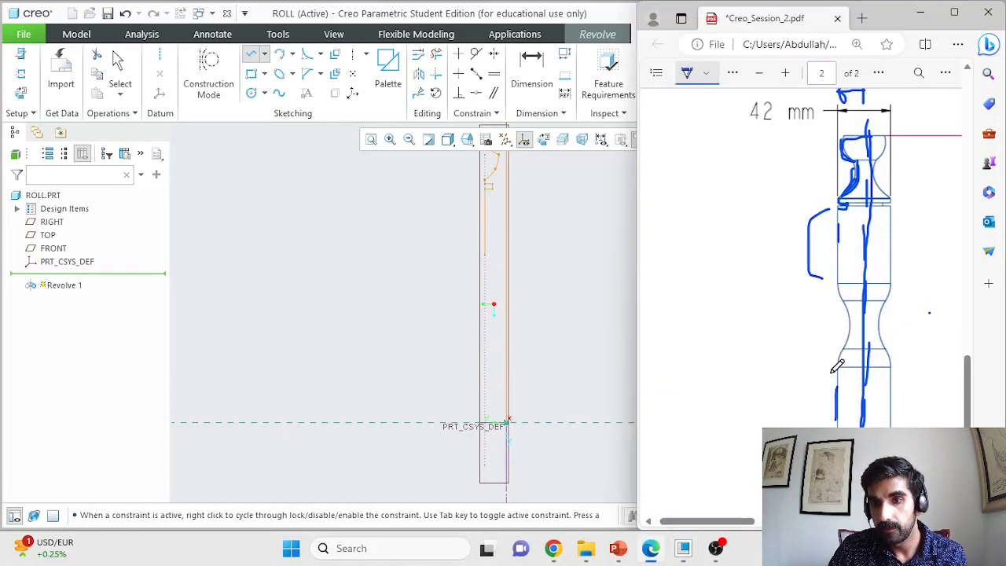
{"action": "left_click_drag", "start_coordinate": [832, 370], "coordinate": [821, 370]}
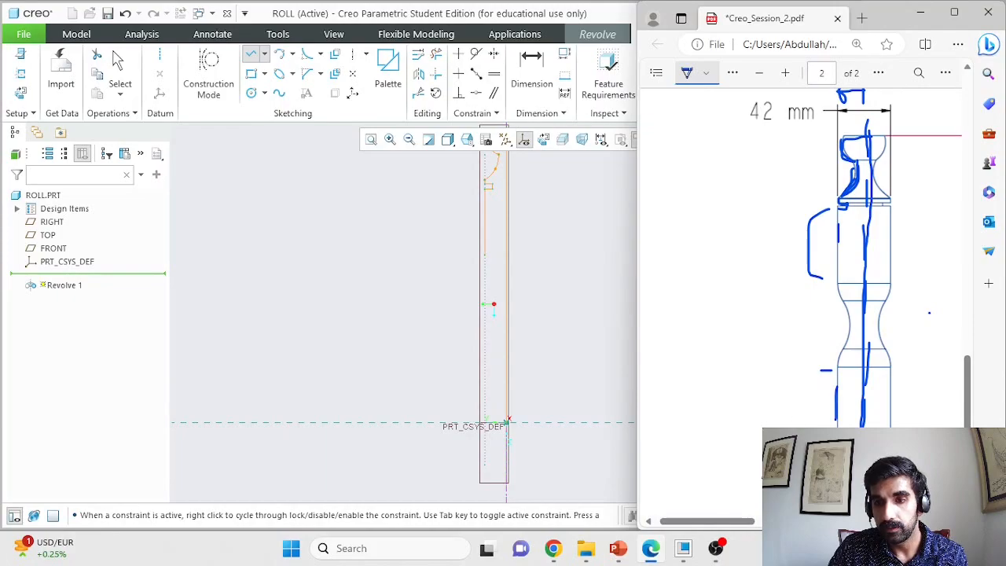
{"action": "mouse_move", "coordinate": [766, 471]}
{"action": "left_mouse_down"}
{"action": "mouse_move", "coordinate": [740, 489]}
{"action": "mouse_move", "coordinate": [772, 523]}
{"action": "mouse_move", "coordinate": [751, 527]}
{"action": "left_mouse_up"}
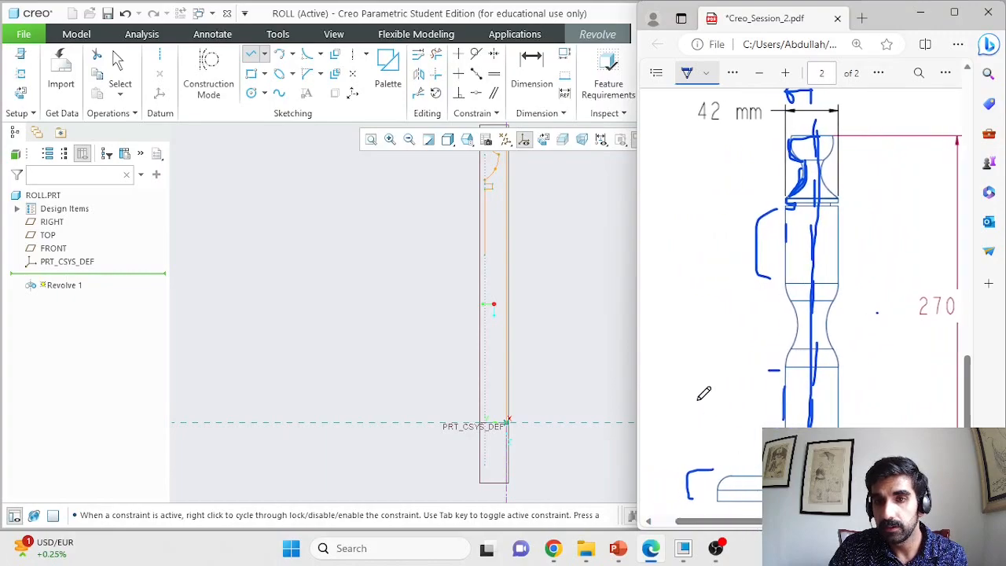
{"action": "scroll", "coordinate": [694, 385], "scroll_direction": "up", "scroll_amount": 5}
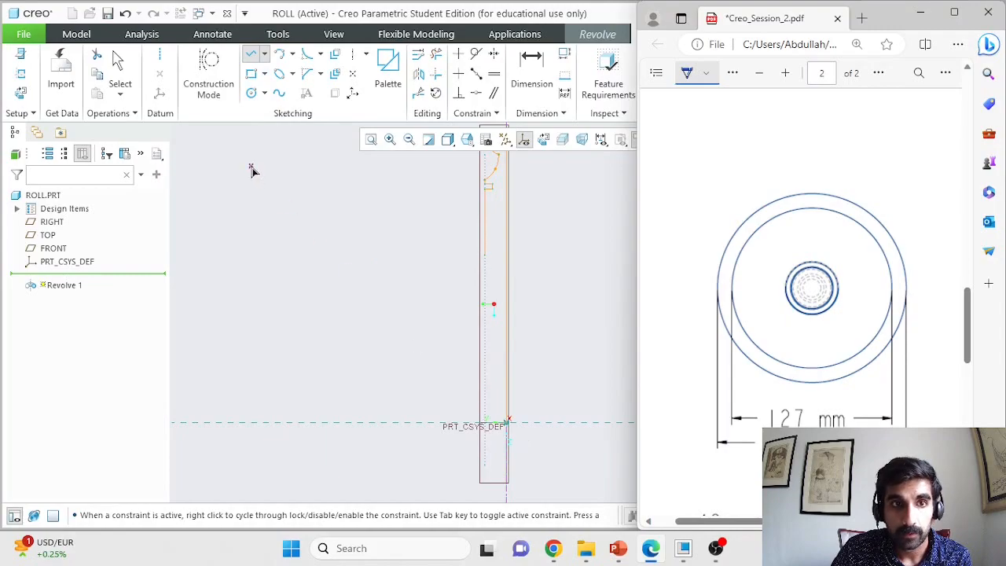
Step: Draw the base outline from the origin: about 127 mm outward, about 18 mm up, then horizontally back to the vertical construction line
{"action": "left_click", "coordinate": [508, 422]}
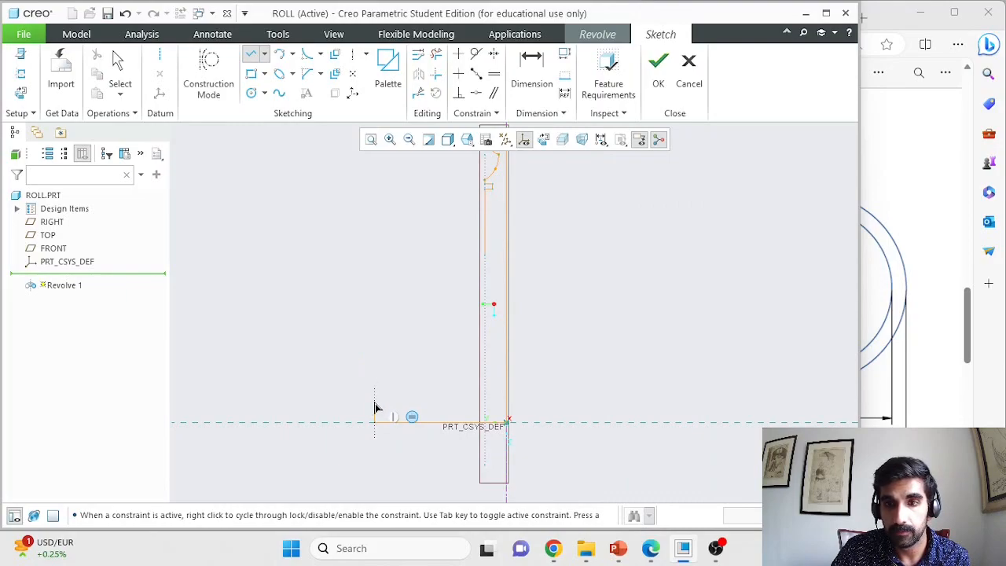
{"action": "left_click", "coordinate": [375, 409]}
{"action": "left_click", "coordinate": [378, 405]}
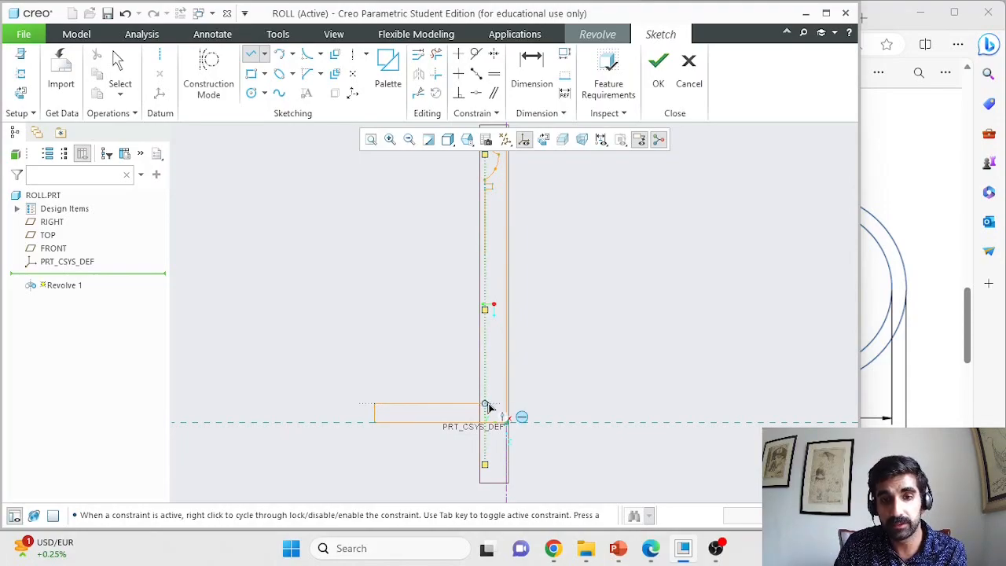
{"action": "left_click", "coordinate": [486, 405]}
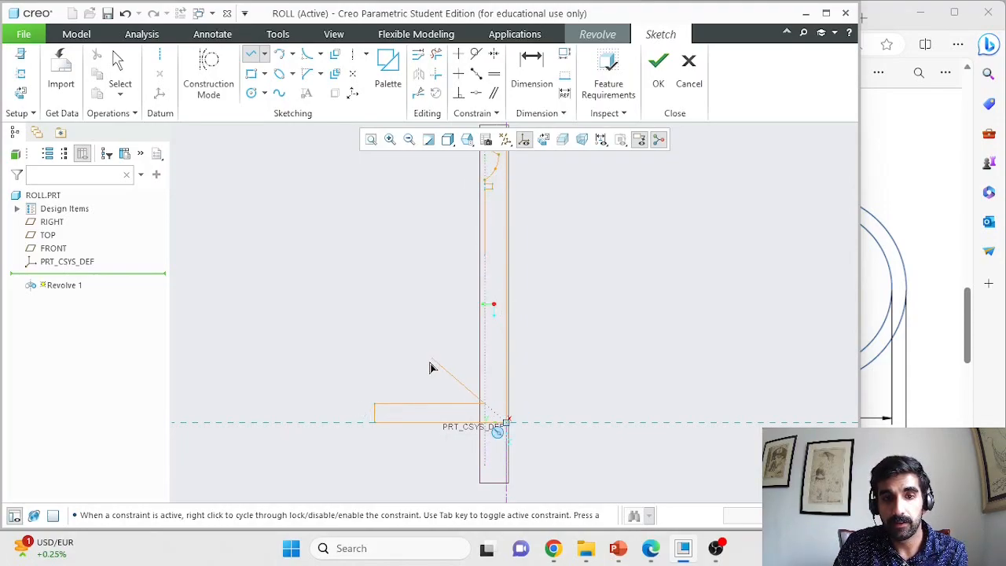
{"action": "middle_click", "coordinate": [425, 356]}
{"action": "middle_click", "coordinate": [426, 356]}
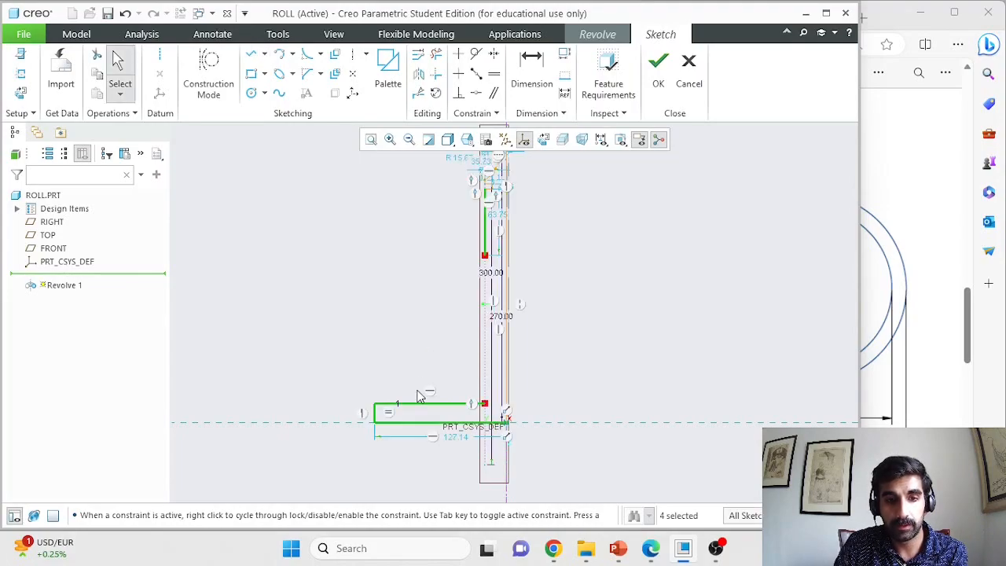
Step: Set the length of the base's bottom line to 150/2 mm
{"action": "key", "text": "alt+Tab"}
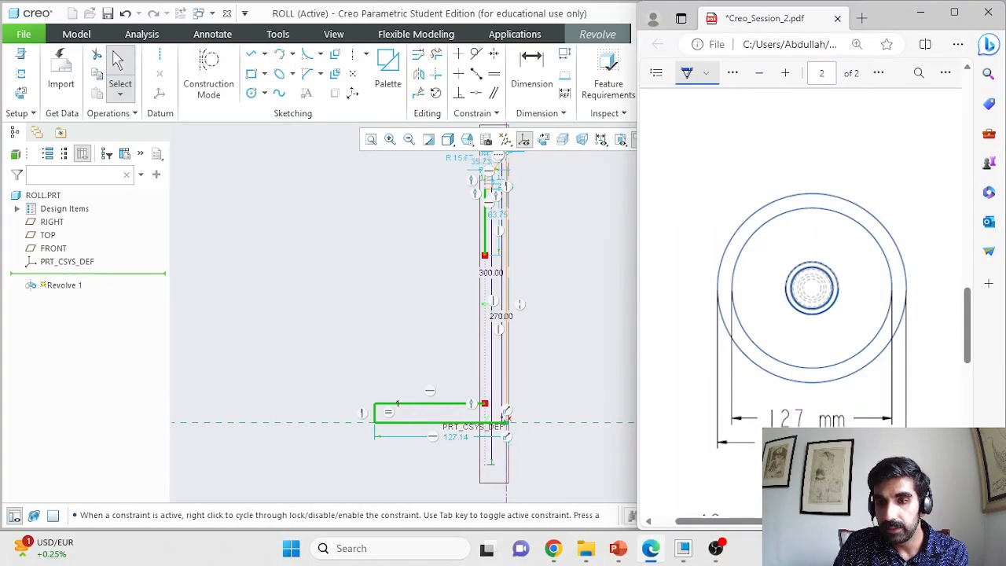
{"action": "double_click", "coordinate": [456, 438]}
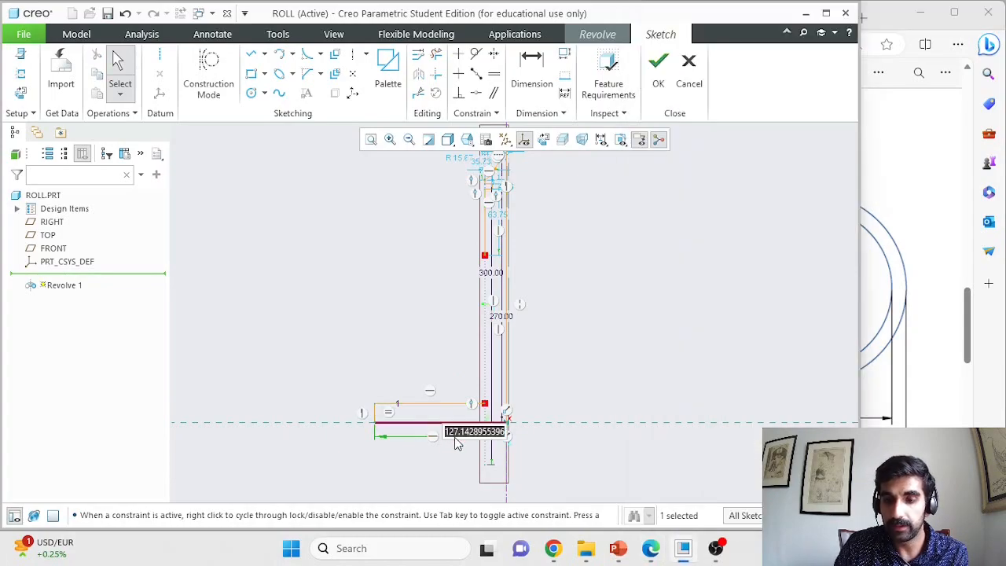
{"action": "type", "text": "150/2"}
{"action": "key", "text": "Return"}
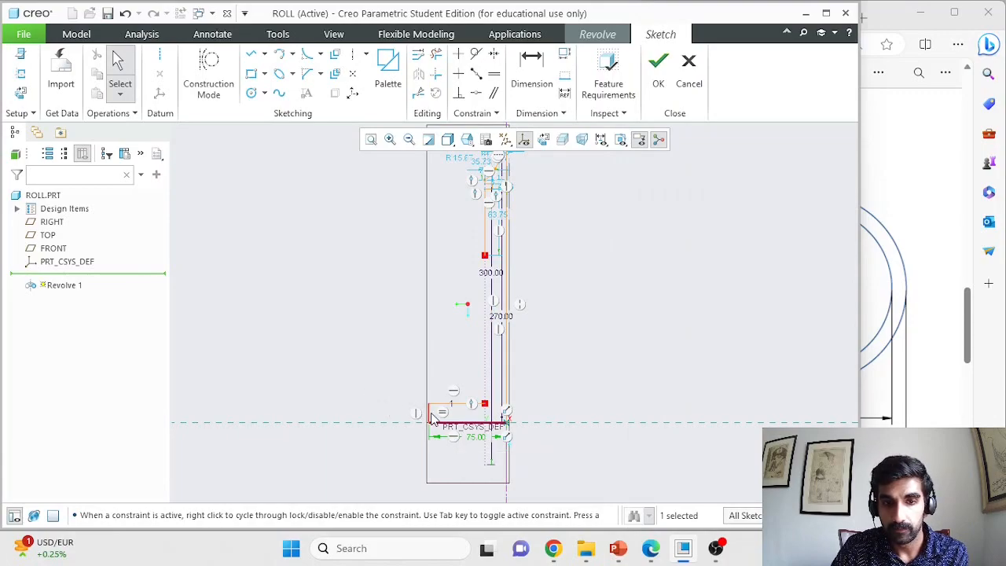
Step: Check the base height in the PDF drawing, dimension the base's outer vertical edge in Creo and try to set it to 20 mm
{"action": "left_click", "coordinate": [934, 406]}
{"action": "scroll", "coordinate": [936, 401], "scroll_direction": "down", "scroll_amount": 10}
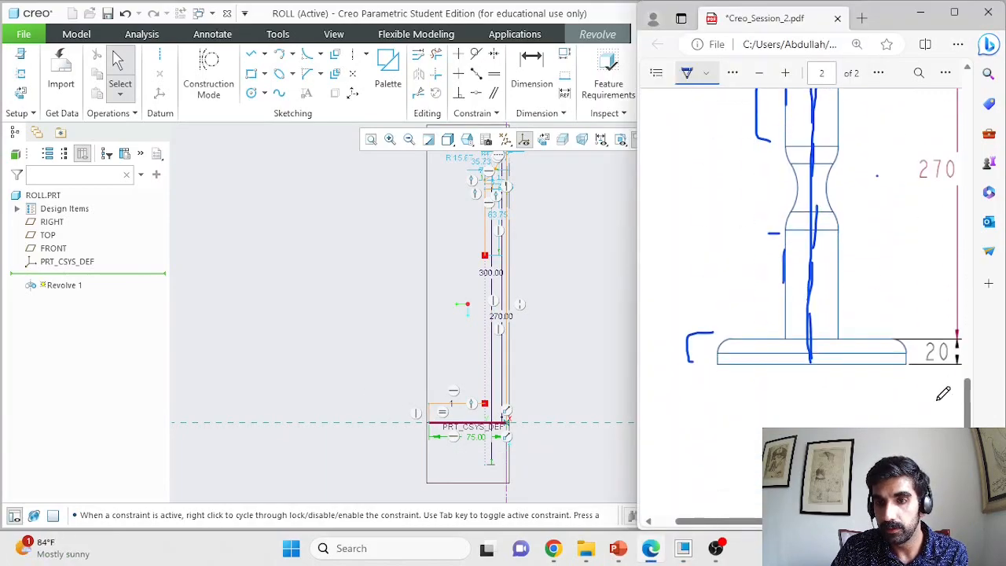
{"action": "scroll", "coordinate": [542, 395], "scroll_direction": "down", "scroll_amount": 5}
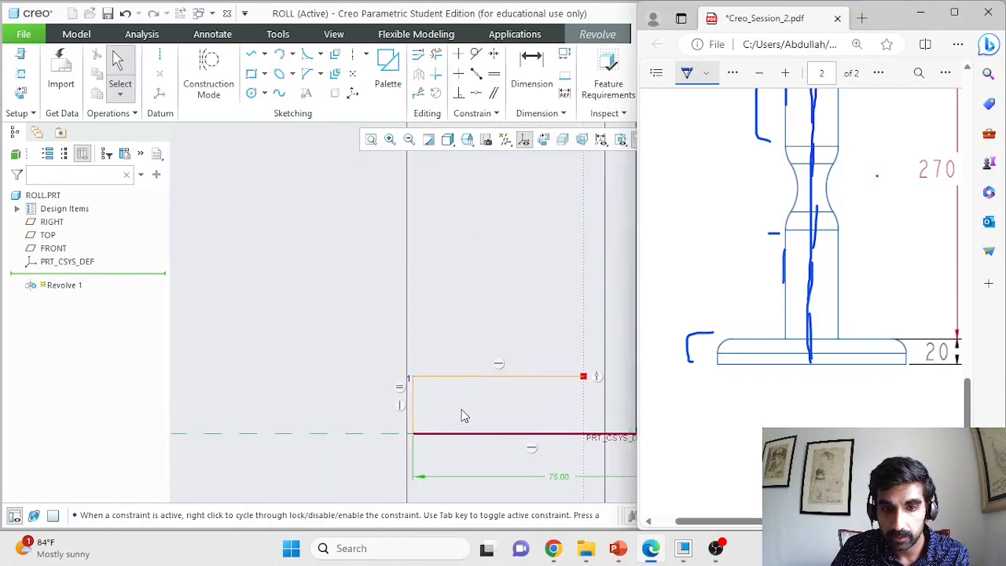
{"action": "left_click", "coordinate": [532, 69]}
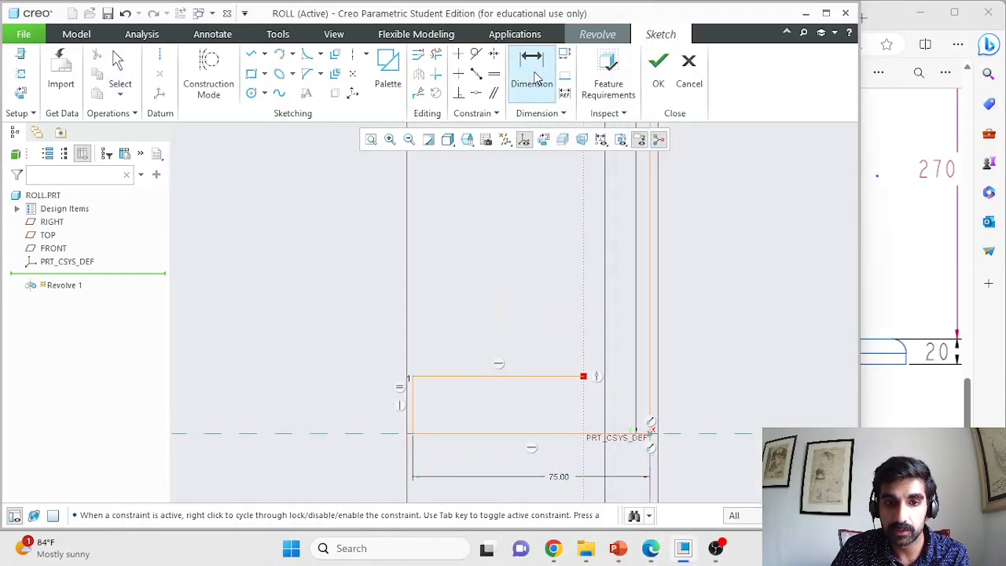
{"action": "left_click", "coordinate": [413, 390]}
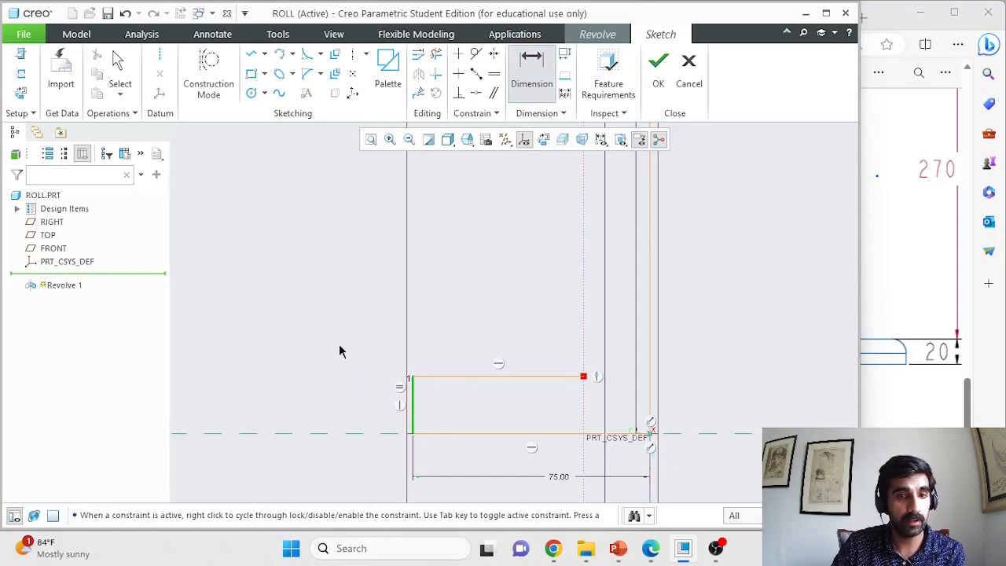
{"action": "middle_click", "coordinate": [342, 306]}
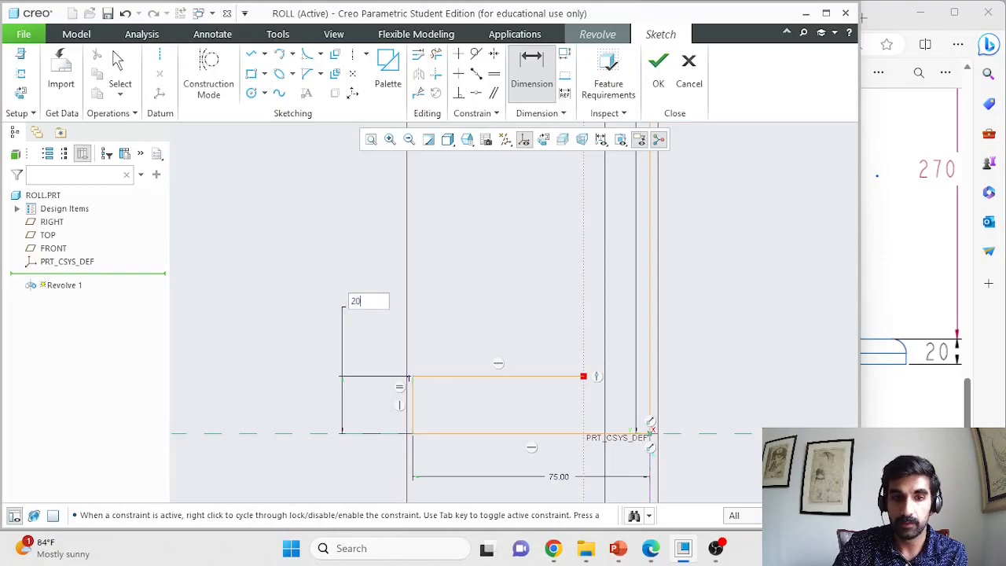
{"action": "key", "text": "Return"}
{"action": "double_click", "coordinate": [358, 307]}
{"action": "type", "text": "20"}
{"action": "key", "text": "Return"}
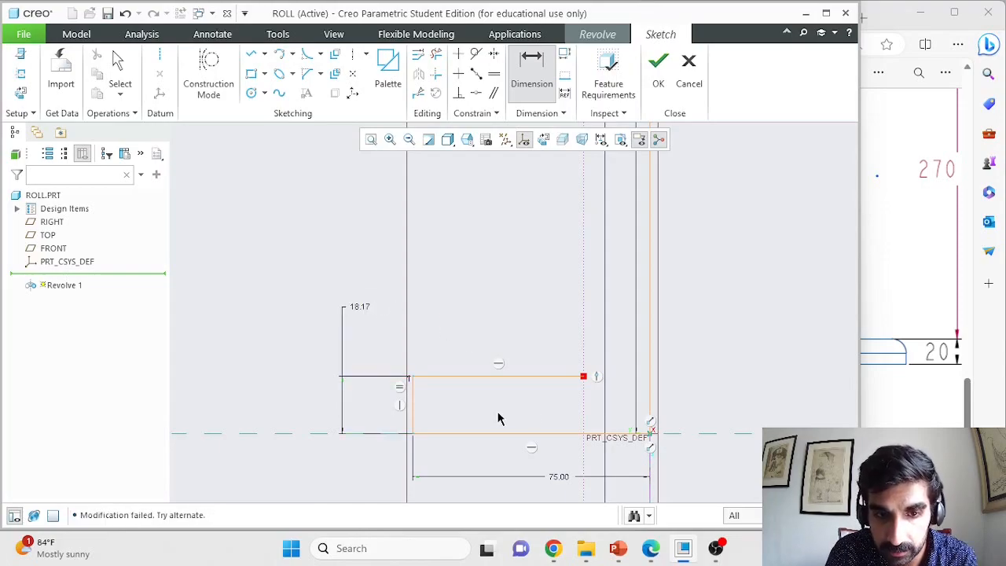
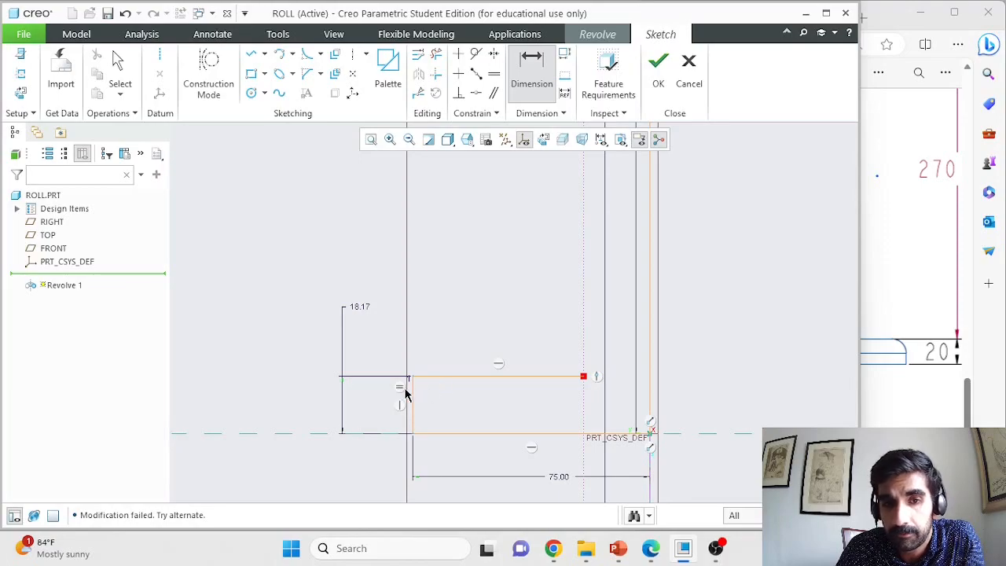
Step: Delete the equal-length constraint on the base's outer vertical edge and set the base height to 20 mm
{"action": "scroll", "coordinate": [441, 387], "scroll_direction": "up", "scroll_amount": 4}
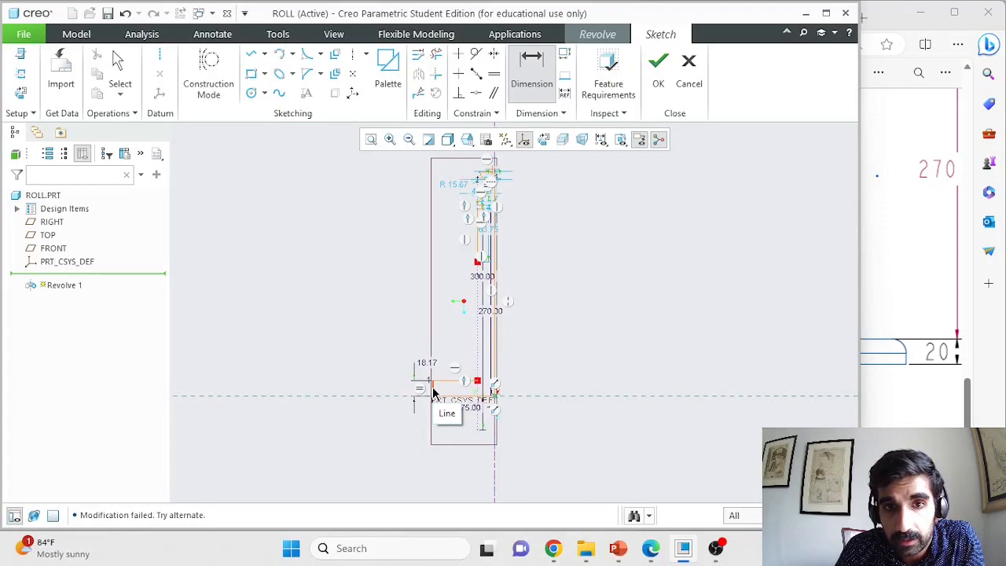
{"action": "scroll", "coordinate": [434, 389], "scroll_direction": "down", "scroll_amount": 4}
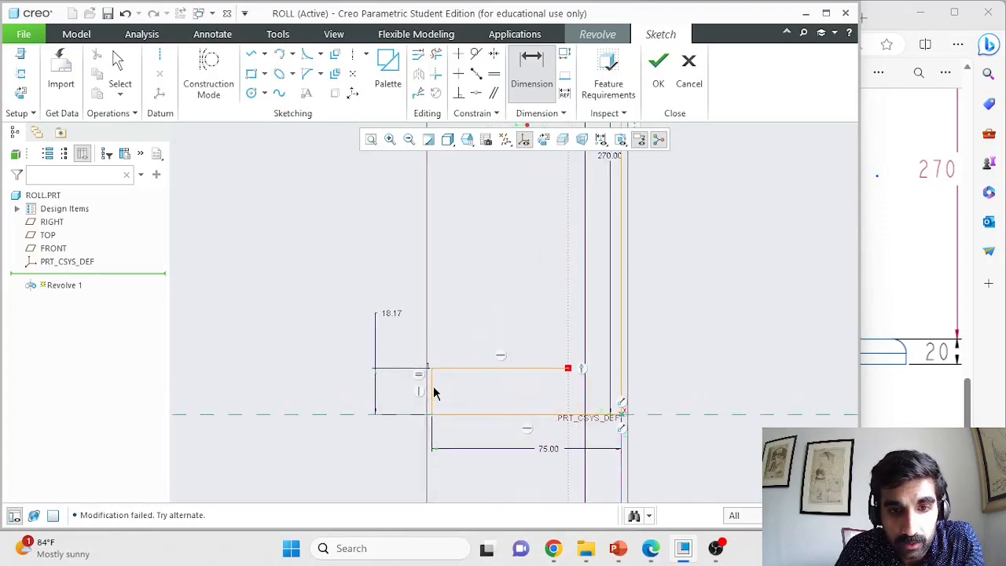
{"action": "scroll", "coordinate": [434, 393], "scroll_direction": "down", "scroll_amount": 1}
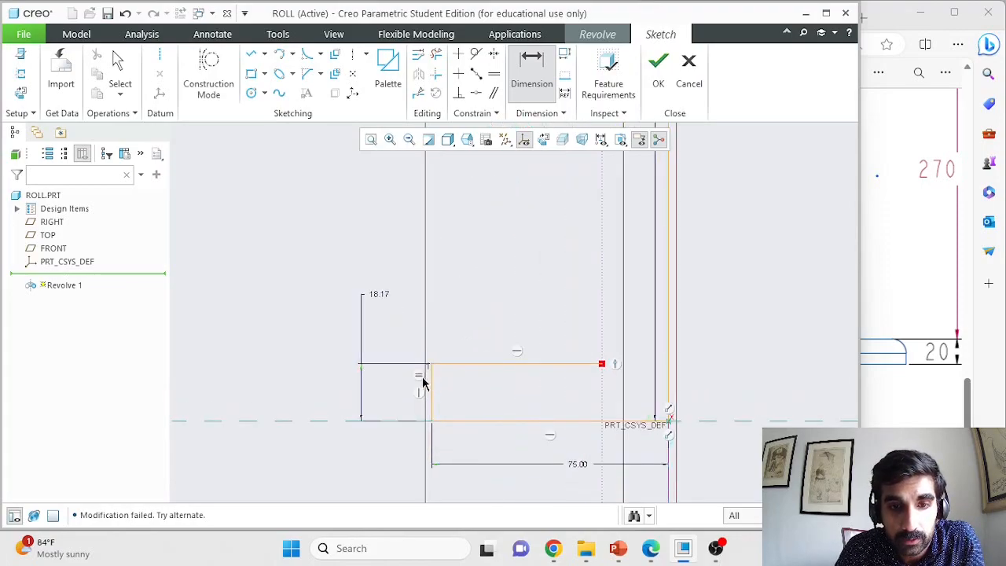
{"action": "left_click", "coordinate": [118, 63]}
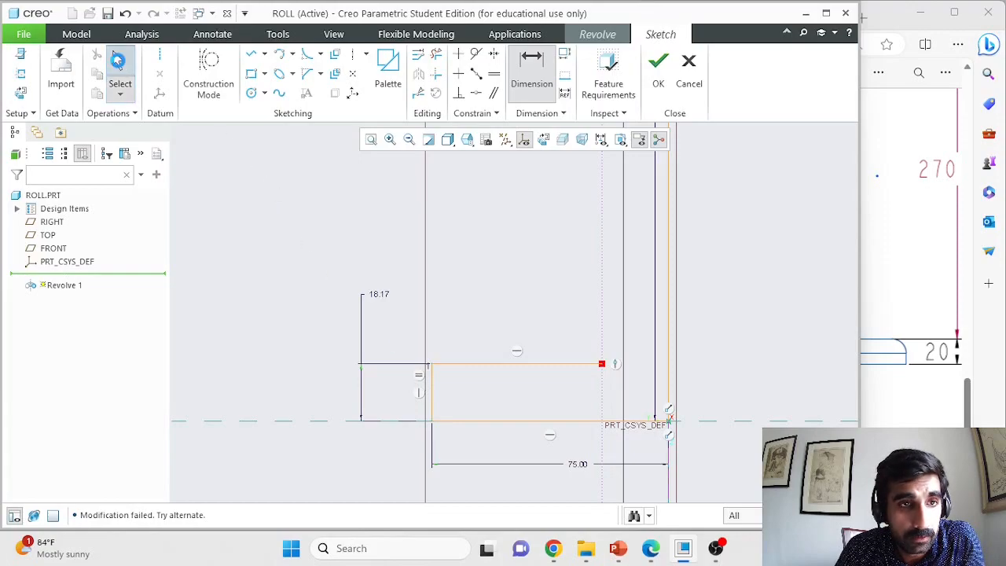
{"action": "left_click", "coordinate": [416, 375]}
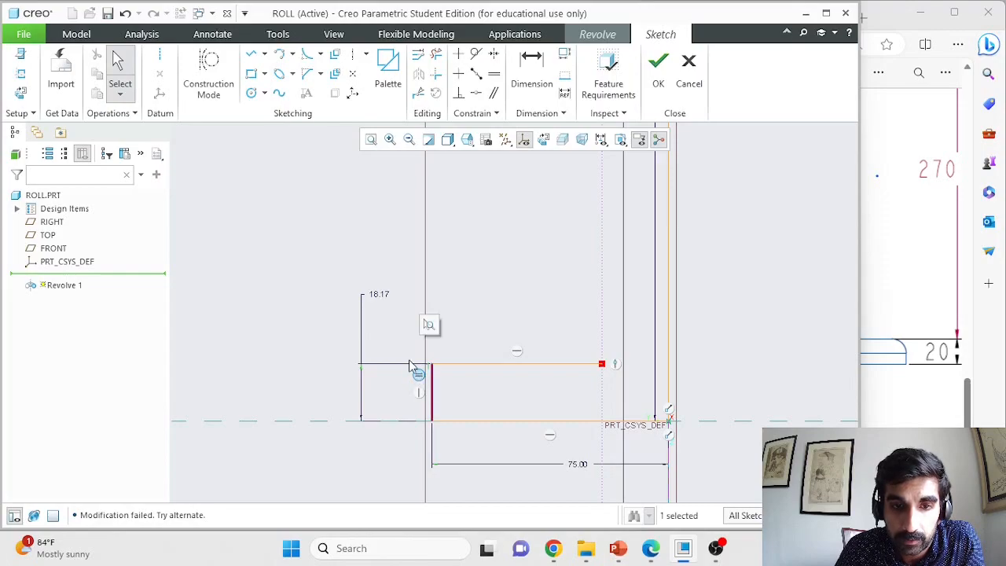
{"action": "key", "text": "Delete"}
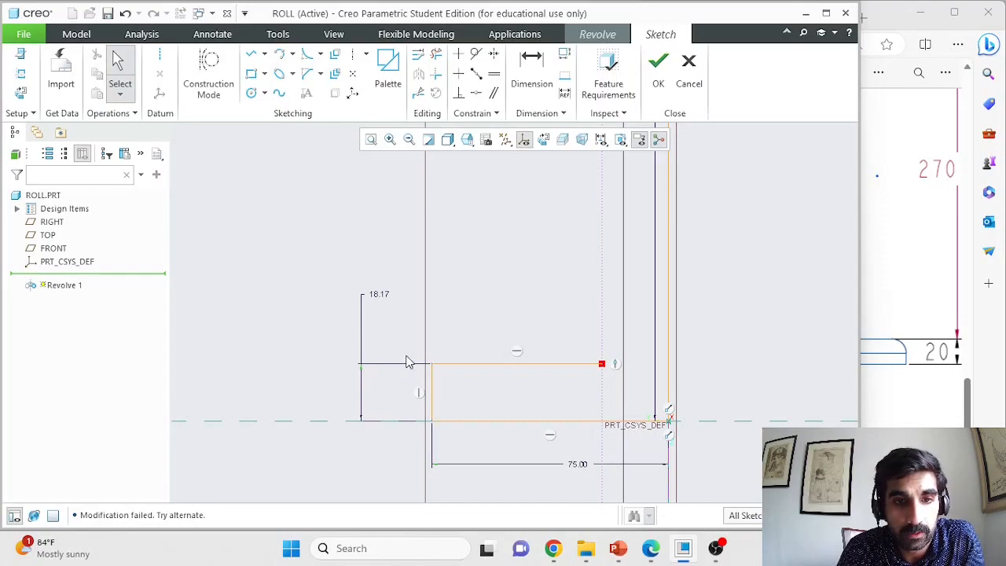
{"action": "double_click", "coordinate": [385, 294]}
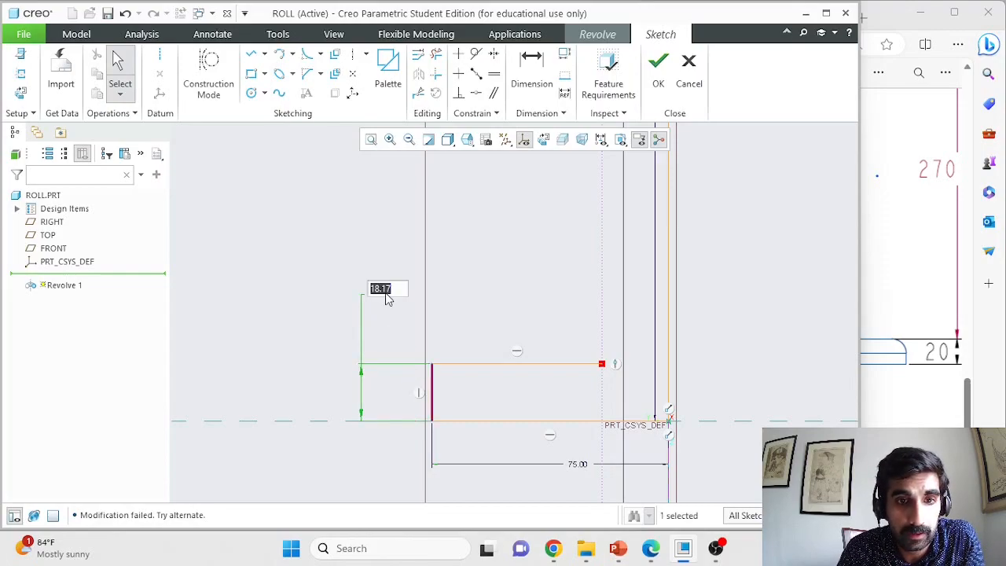
{"action": "type", "text": "20"}
{"action": "key", "text": "Return"}
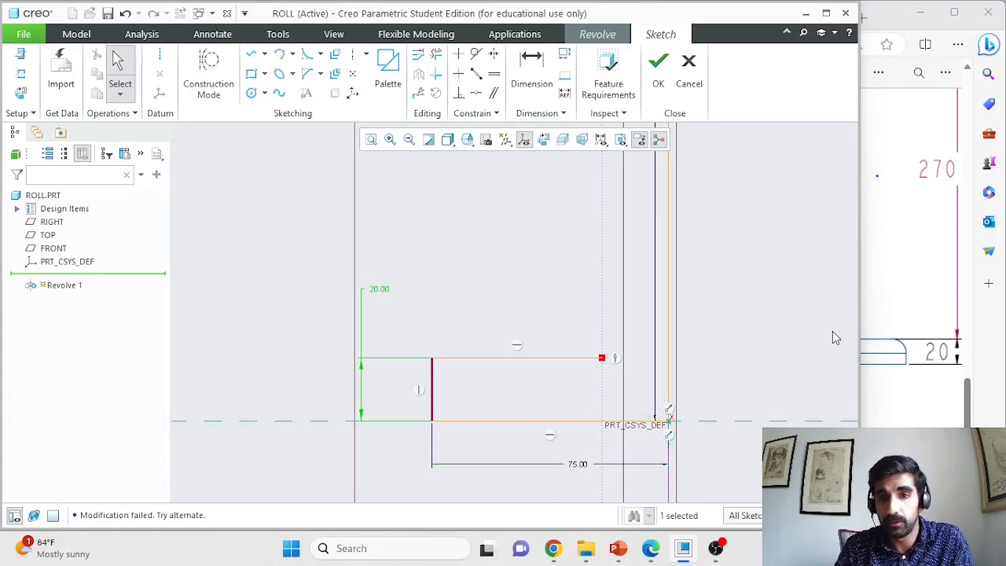
Step: Draw a vertical line from the inner end of the base's top edge up along the construction line for the lower straight section
{"action": "scroll", "coordinate": [820, 337], "scroll_direction": "down", "scroll_amount": 3}
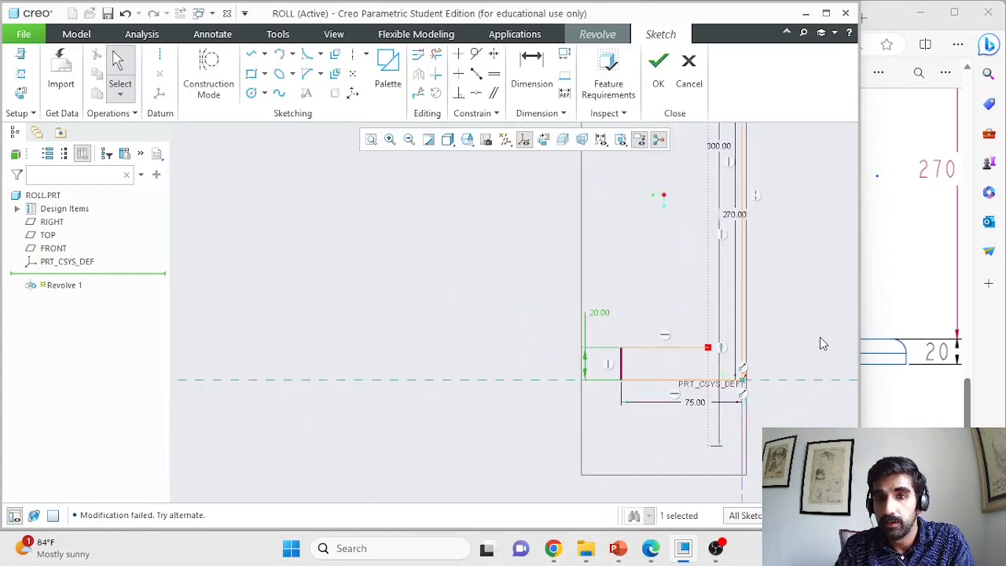
{"action": "scroll", "coordinate": [820, 337], "scroll_direction": "down", "scroll_amount": 2}
{"action": "left_click", "coordinate": [905, 309]}
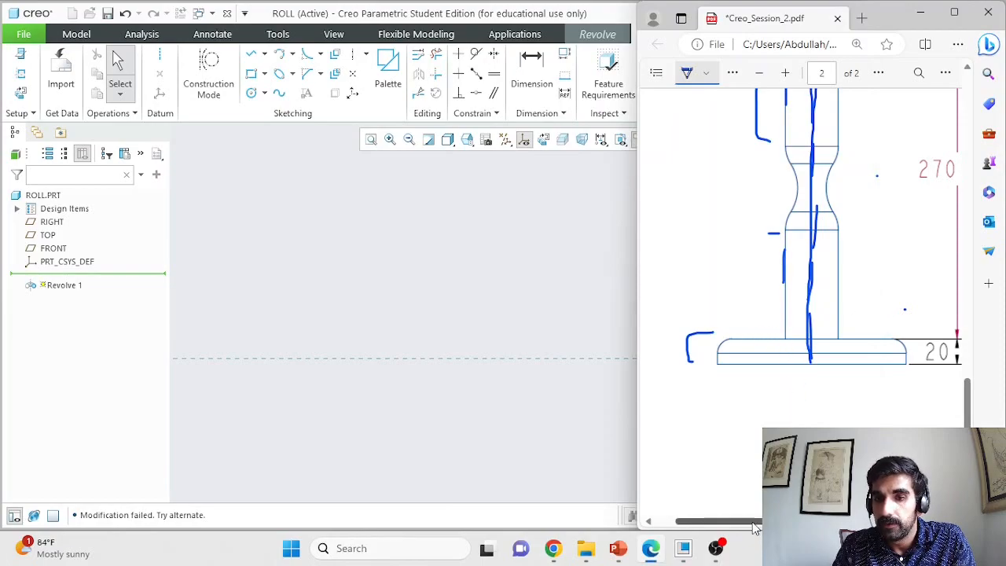
{"action": "left_click", "coordinate": [571, 409]}
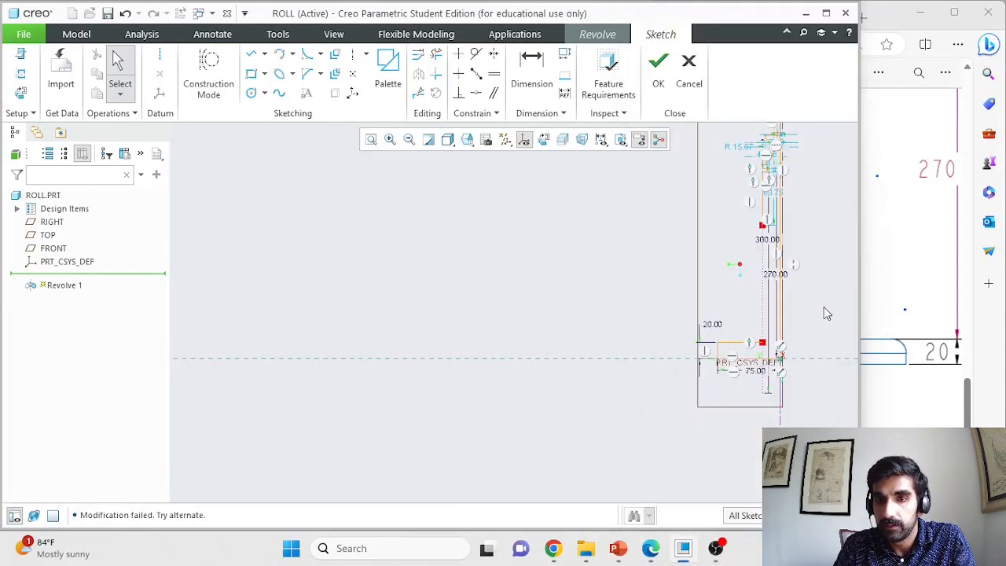
{"action": "scroll", "coordinate": [835, 307], "scroll_direction": "up", "scroll_amount": 2}
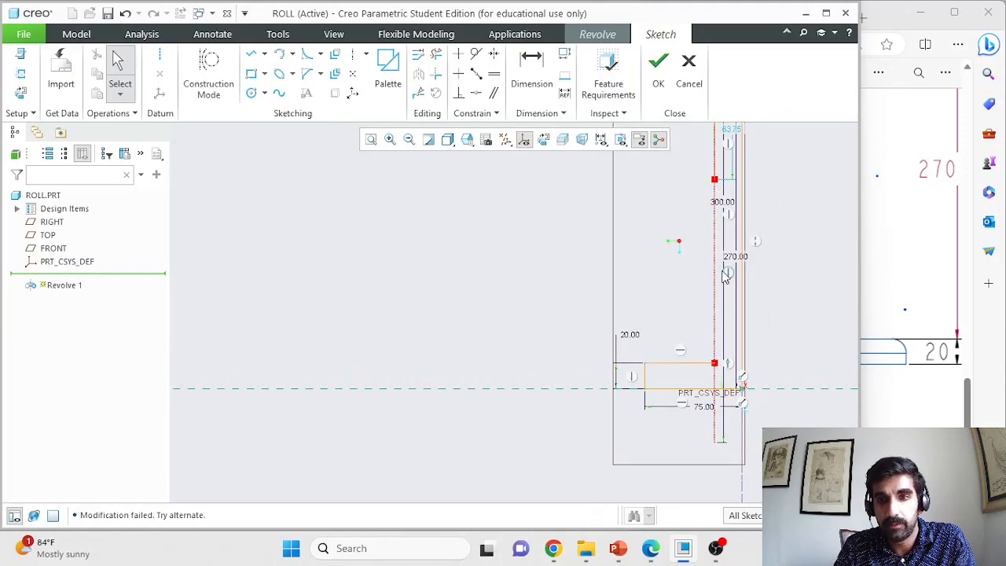
{"action": "left_click", "coordinate": [251, 53]}
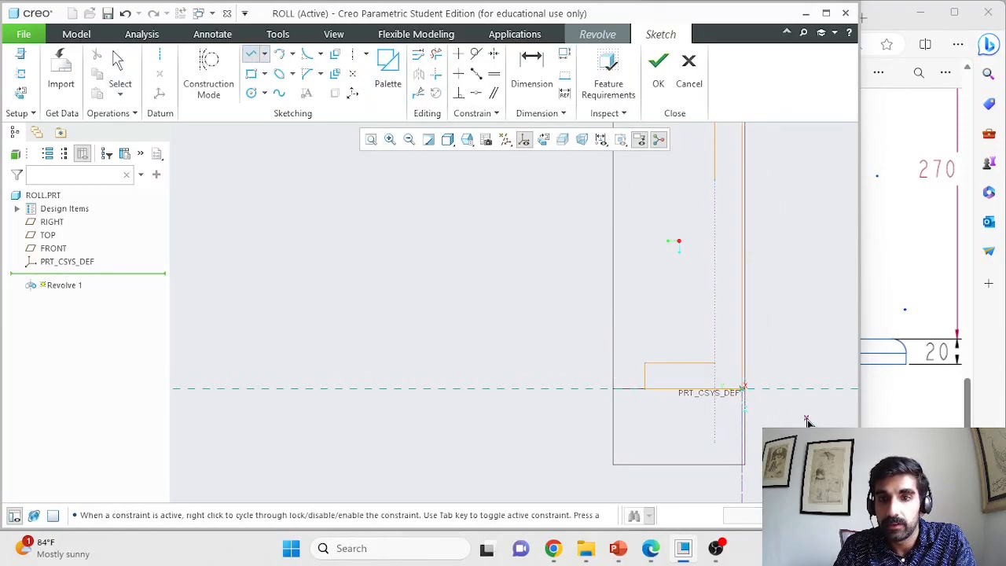
{"action": "left_click", "coordinate": [715, 364]}
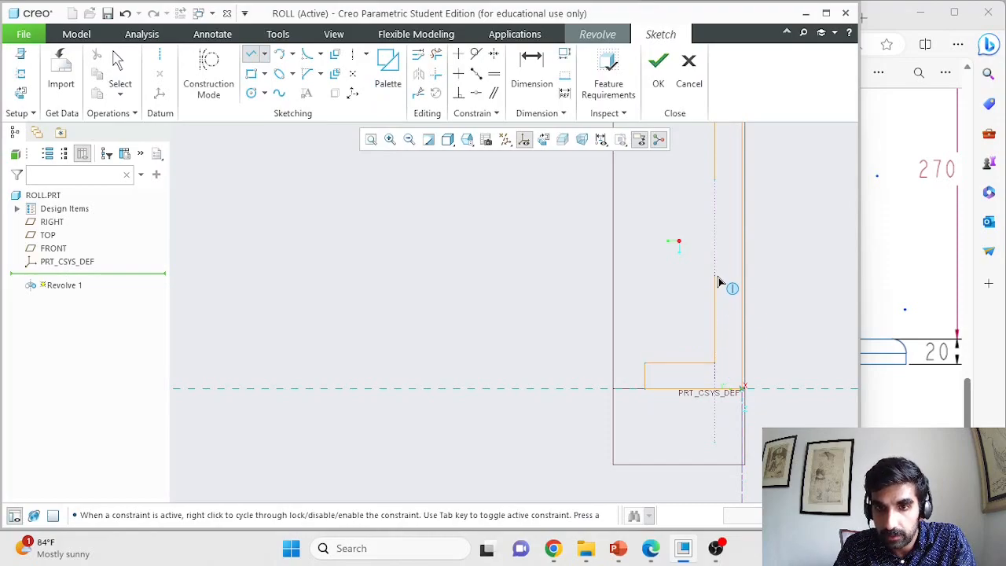
{"action": "left_click", "coordinate": [715, 267]}
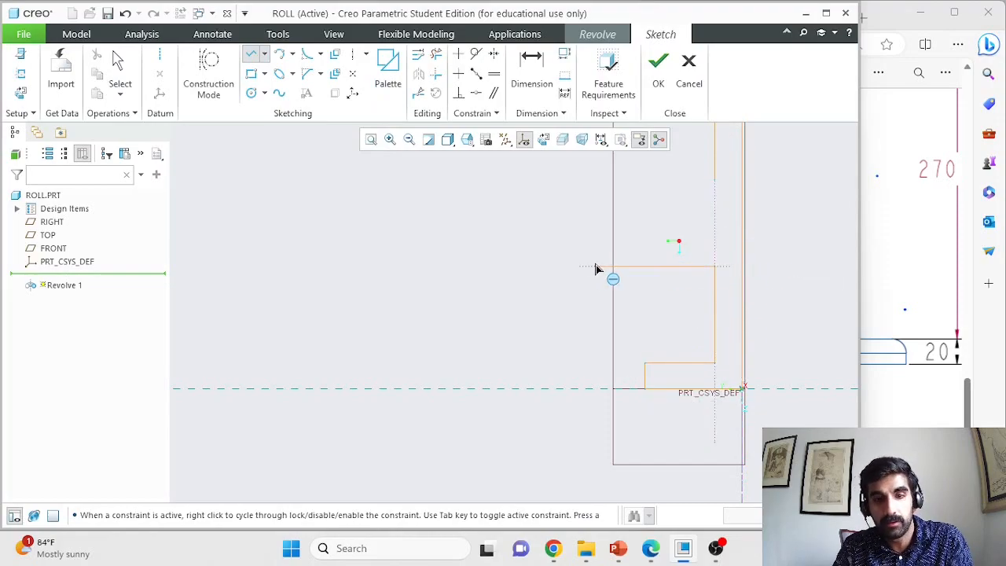
{"action": "middle_click", "coordinate": [679, 280]}
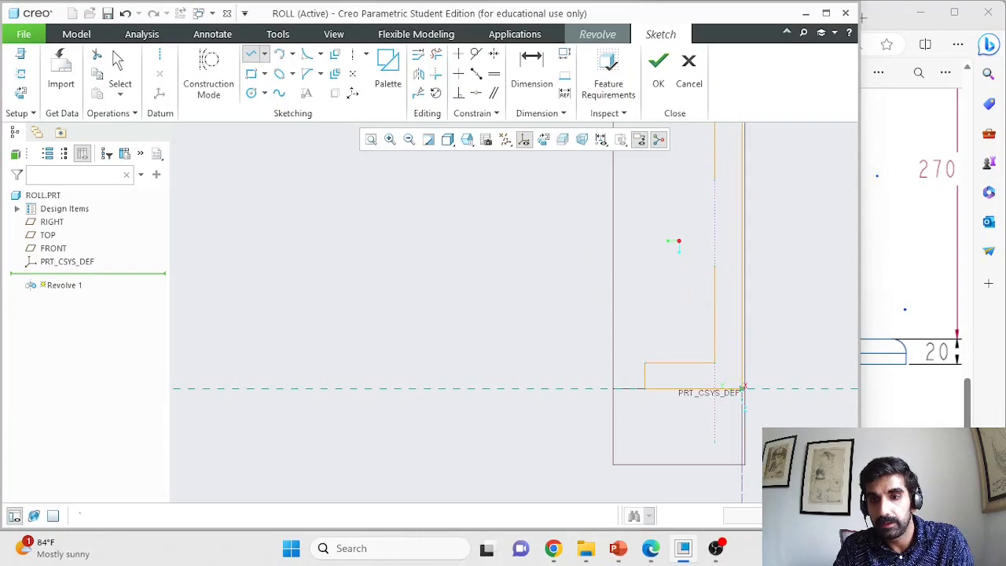
Step: In the PDF drawing, bracket the straight section between waist and base and trace the waist's left curve
{"action": "key", "text": "alt+Tab"}
{"action": "mouse_move", "coordinate": [777, 233]}
{"action": "left_mouse_down"}
{"action": "mouse_move", "coordinate": [759, 234]}
{"action": "mouse_move", "coordinate": [762, 328]}
{"action": "mouse_move", "coordinate": [768, 322]}
{"action": "left_mouse_up"}
{"action": "mouse_move", "coordinate": [790, 142]}
{"action": "left_mouse_down"}
{"action": "mouse_move", "coordinate": [802, 183]}
{"action": "mouse_move", "coordinate": [790, 223]}
{"action": "left_mouse_up"}
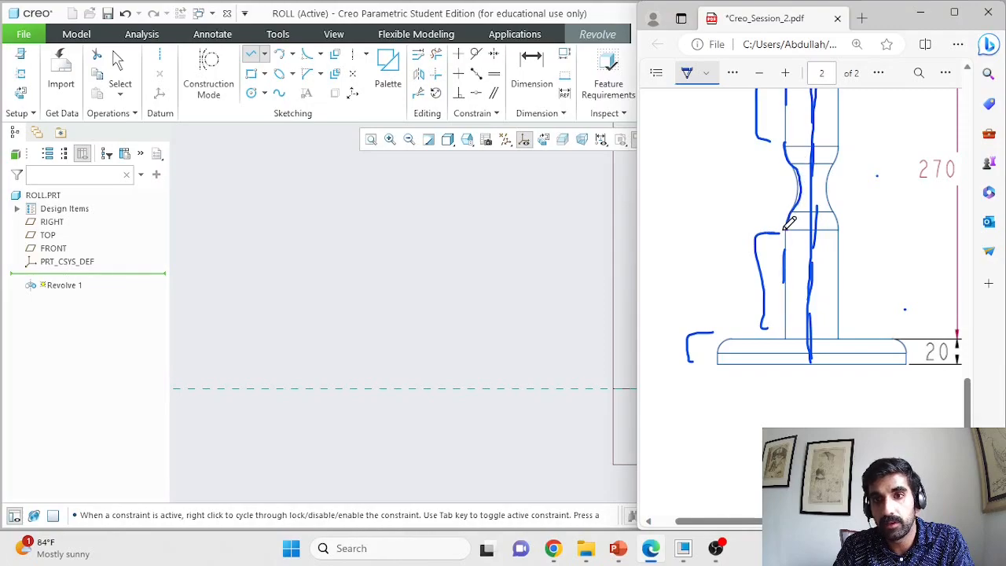
{"action": "left_click", "coordinate": [589, 224]}
{"action": "middle_click", "coordinate": [493, 210]}
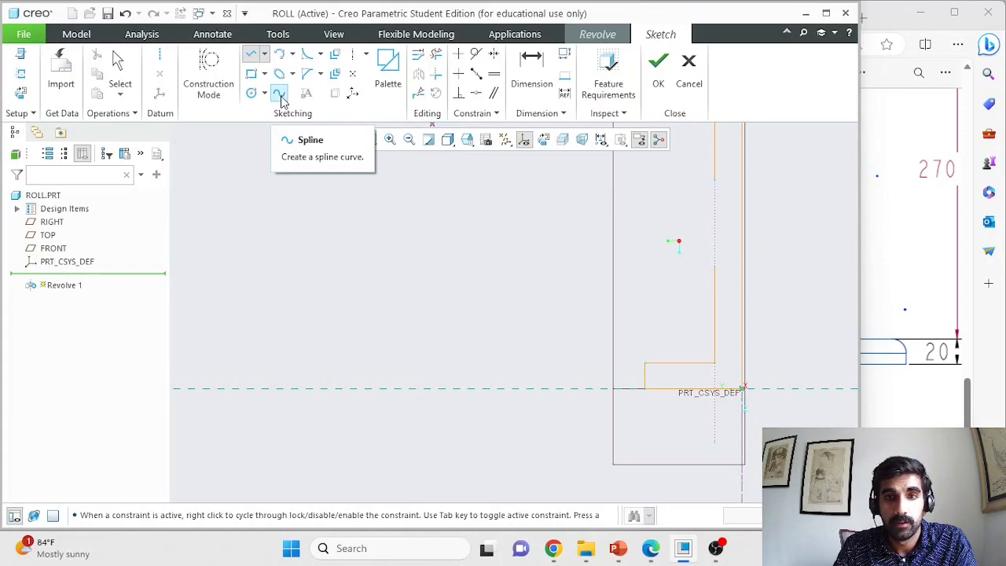
{"action": "left_click", "coordinate": [282, 57]}
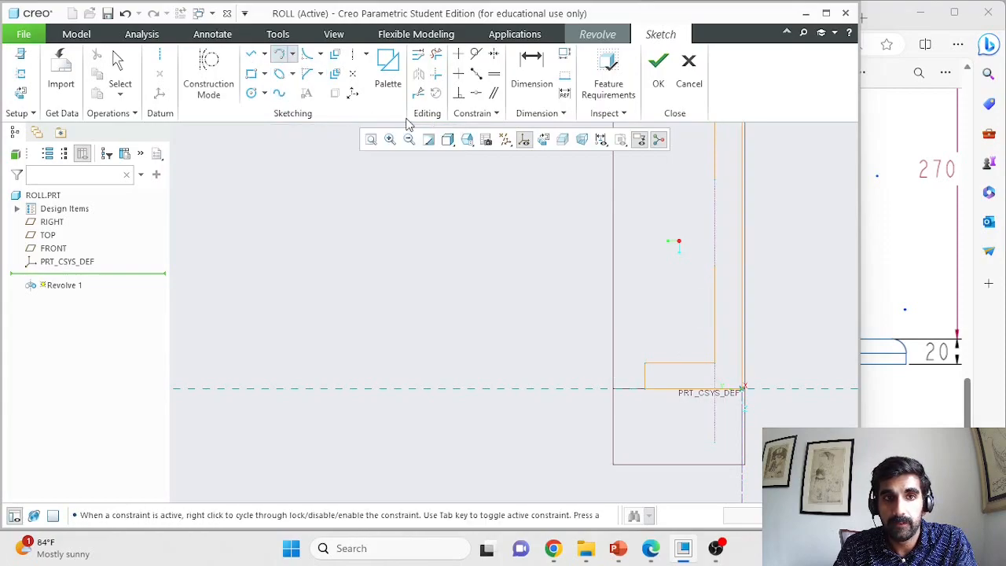
{"action": "left_click", "coordinate": [717, 181]}
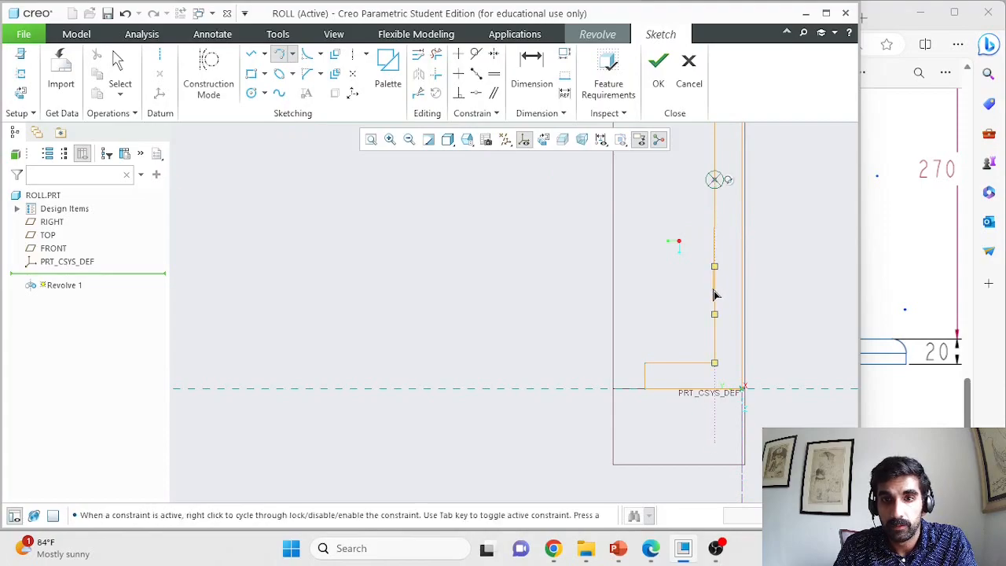
{"action": "scroll", "coordinate": [723, 275], "scroll_direction": "down", "scroll_amount": 5}
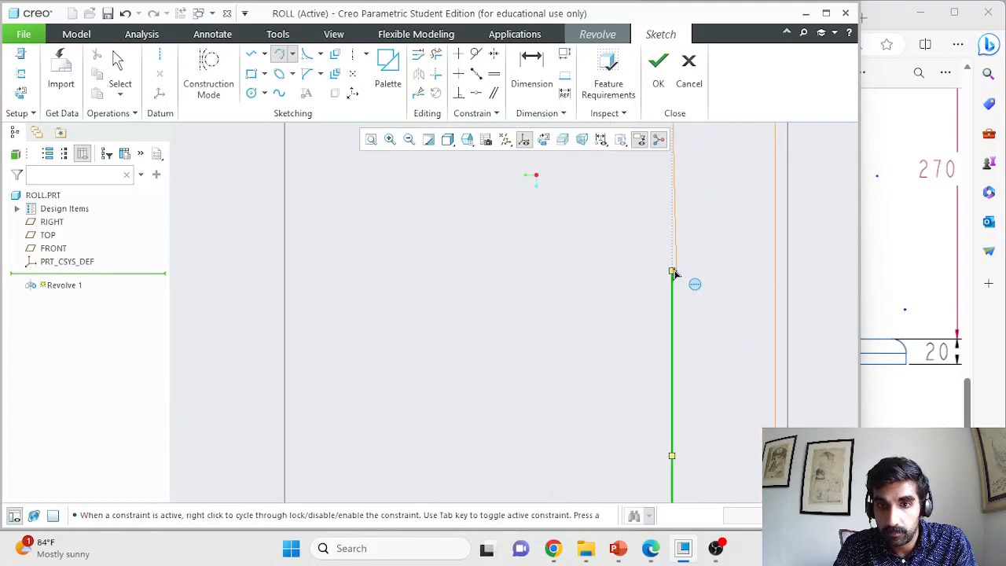
{"action": "scroll", "coordinate": [719, 204], "scroll_direction": "up", "scroll_amount": 4}
{"action": "scroll", "coordinate": [719, 200], "scroll_direction": "up", "scroll_amount": 3}
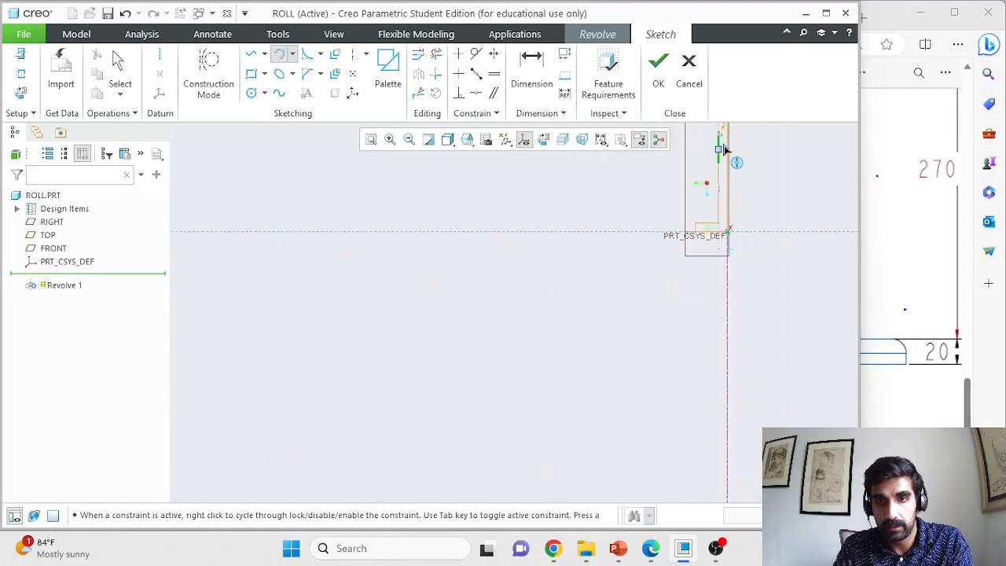
{"action": "scroll", "coordinate": [731, 212], "scroll_direction": "down", "scroll_amount": 5}
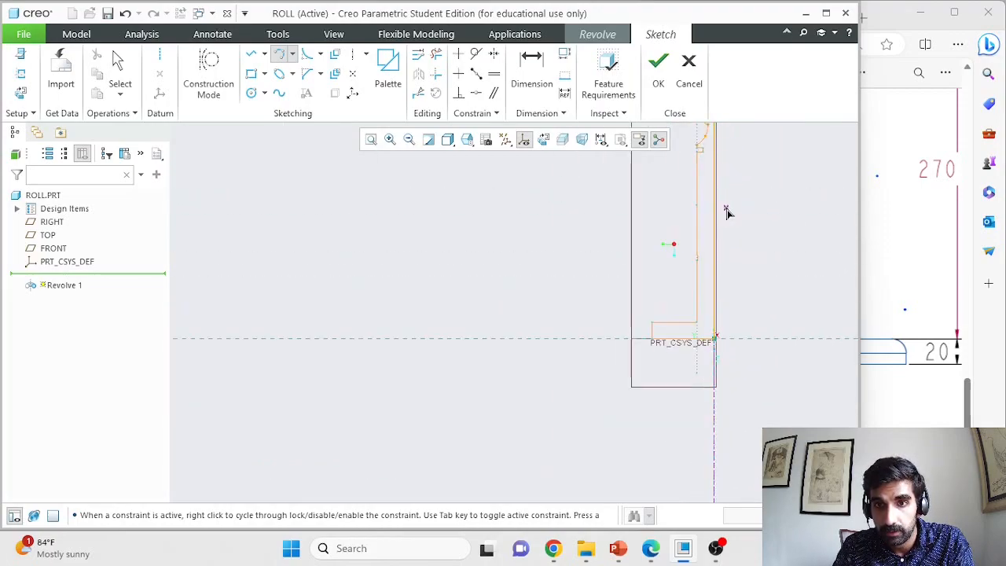
{"action": "middle_click", "coordinate": [770, 211]}
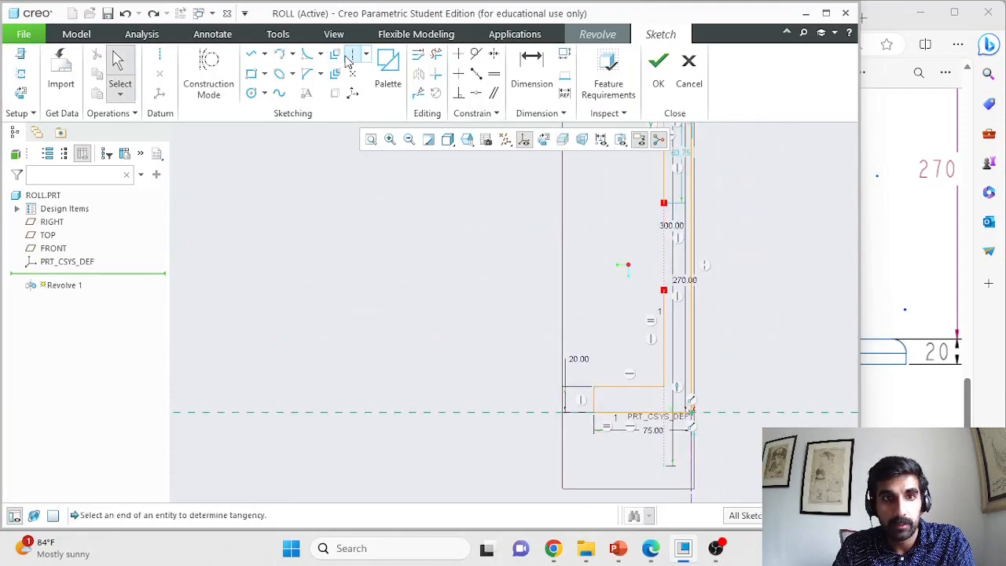
Step: Draw a spline for the waist curve between the two straight sections, bowing toward the axis and running slightly past the lower section's end
{"action": "left_click", "coordinate": [280, 93]}
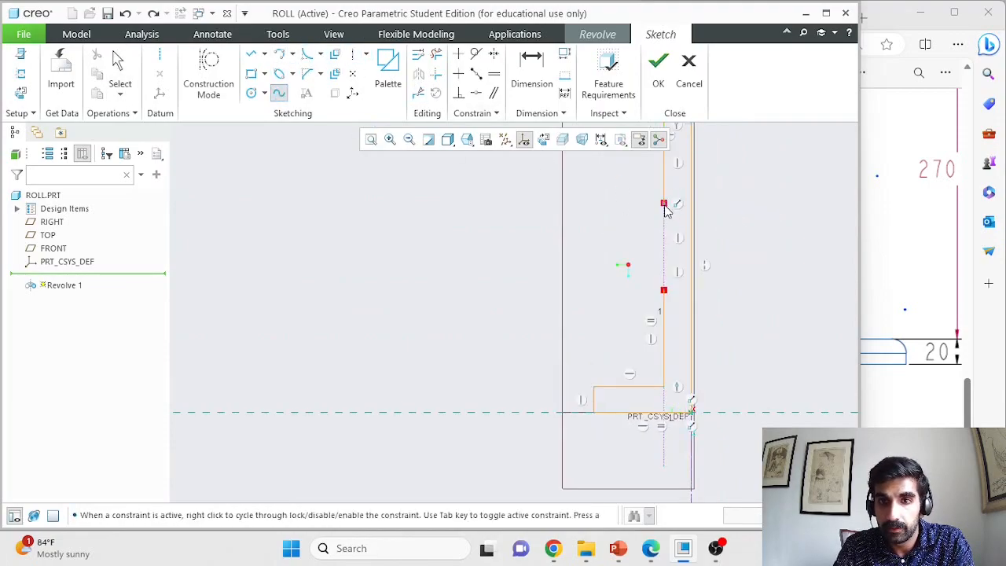
{"action": "left_click", "coordinate": [665, 291]}
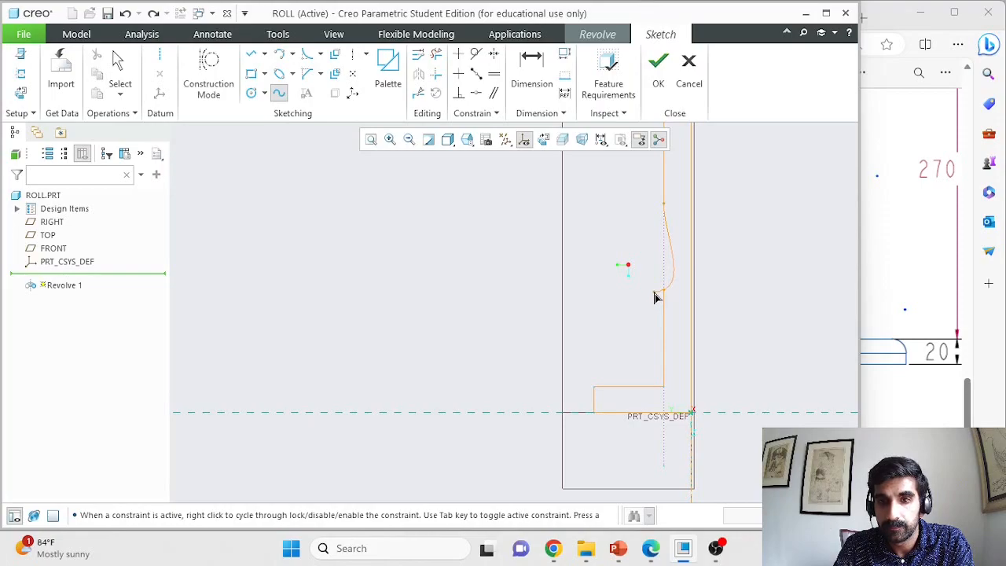
{"action": "middle_click", "coordinate": [639, 299]}
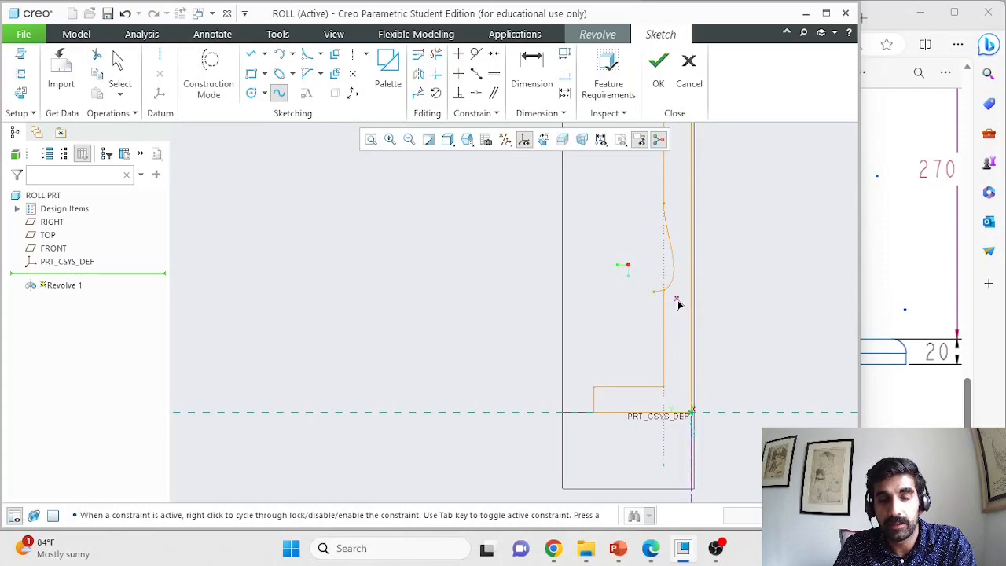
{"action": "scroll", "coordinate": [674, 298], "scroll_direction": "down", "scroll_amount": 3}
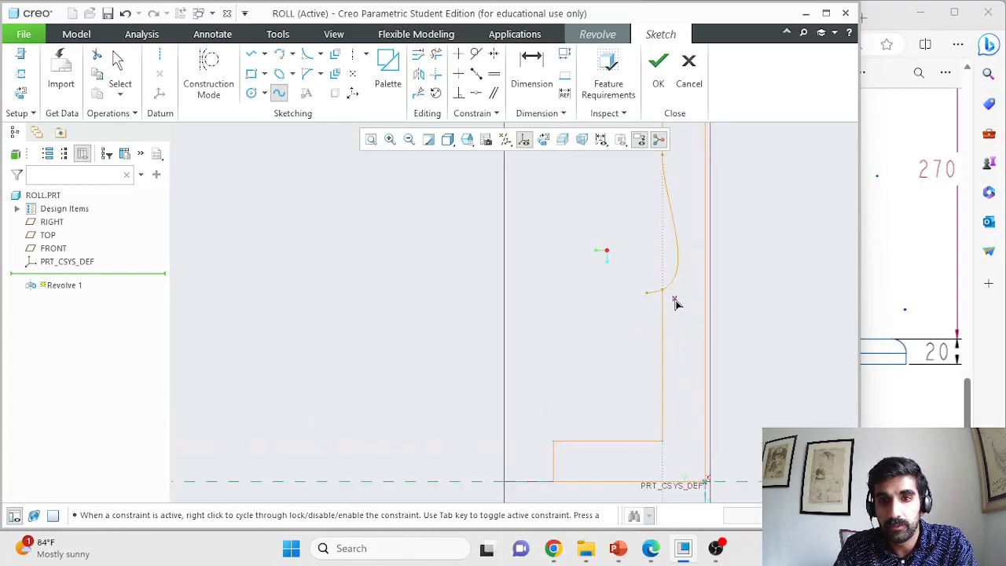
{"action": "middle_click", "coordinate": [736, 297]}
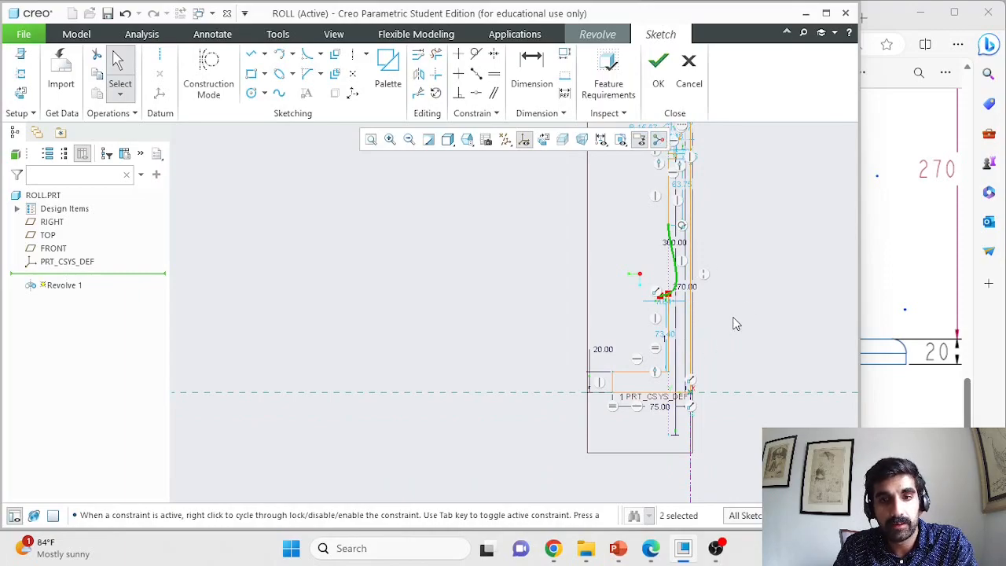
Step: Trim off the short spline end that overshoots the top of the lower straight section
{"action": "scroll", "coordinate": [736, 298], "scroll_direction": "up", "scroll_amount": 3}
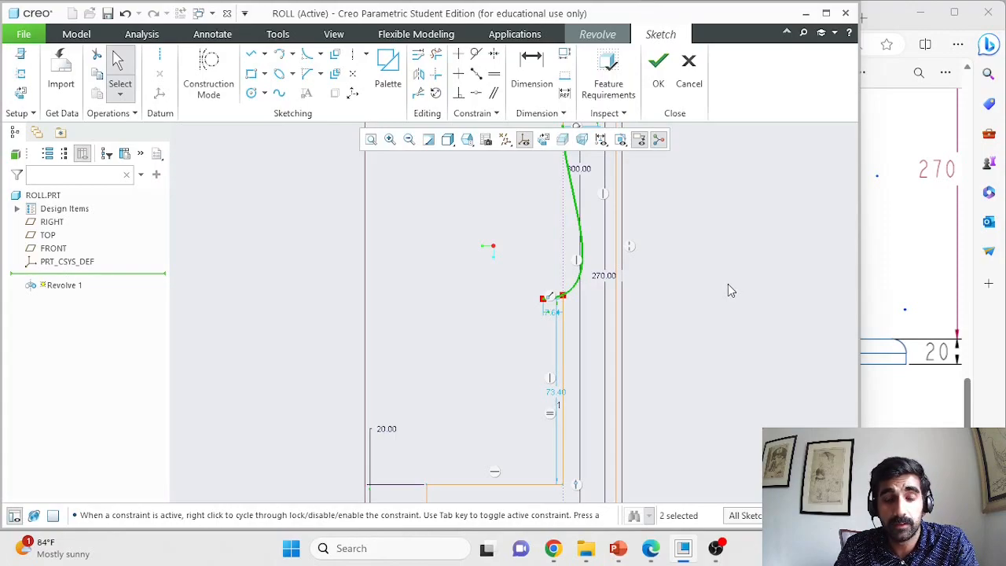
{"action": "scroll", "coordinate": [728, 289], "scroll_direction": "up", "scroll_amount": 3}
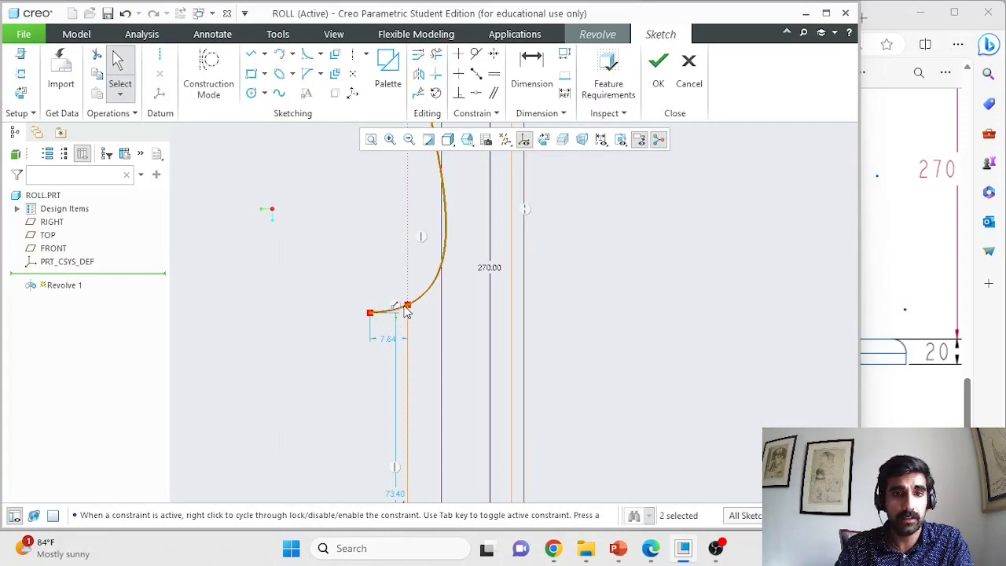
{"action": "left_click", "coordinate": [437, 56]}
{"action": "mouse_move", "coordinate": [373, 277]}
{"action": "left_mouse_down"}
{"action": "mouse_move", "coordinate": [387, 315]}
{"action": "mouse_move", "coordinate": [357, 345]}
{"action": "left_mouse_up"}
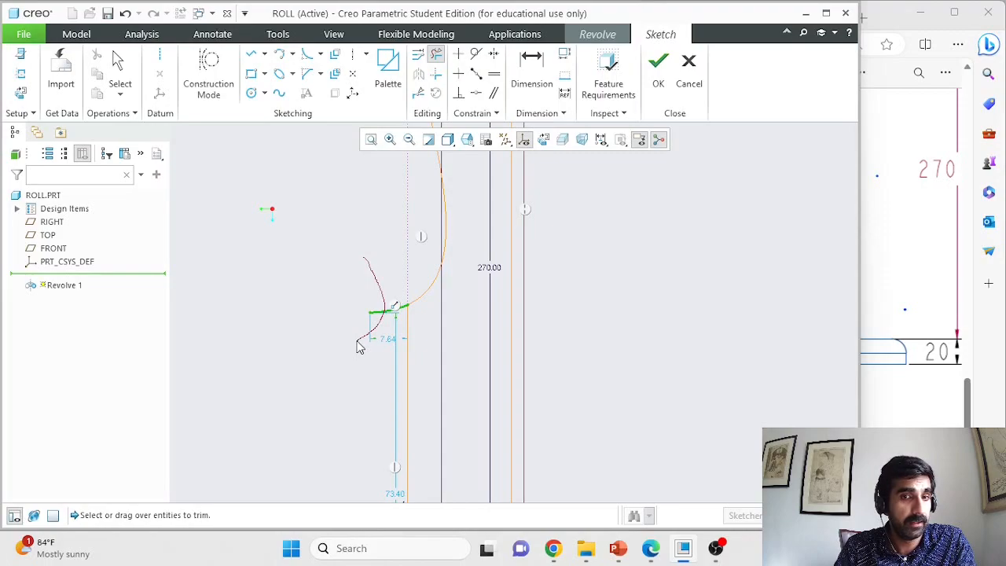
{"action": "left_click_drag", "start_coordinate": [358, 345], "coordinate": [354, 343]}
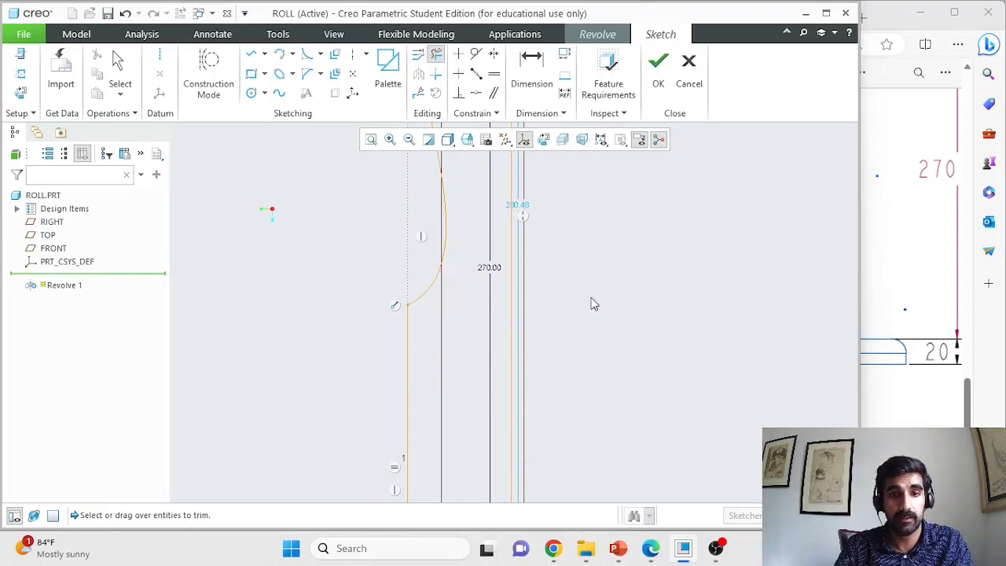
{"action": "scroll", "coordinate": [661, 279], "scroll_direction": "up", "scroll_amount": 5}
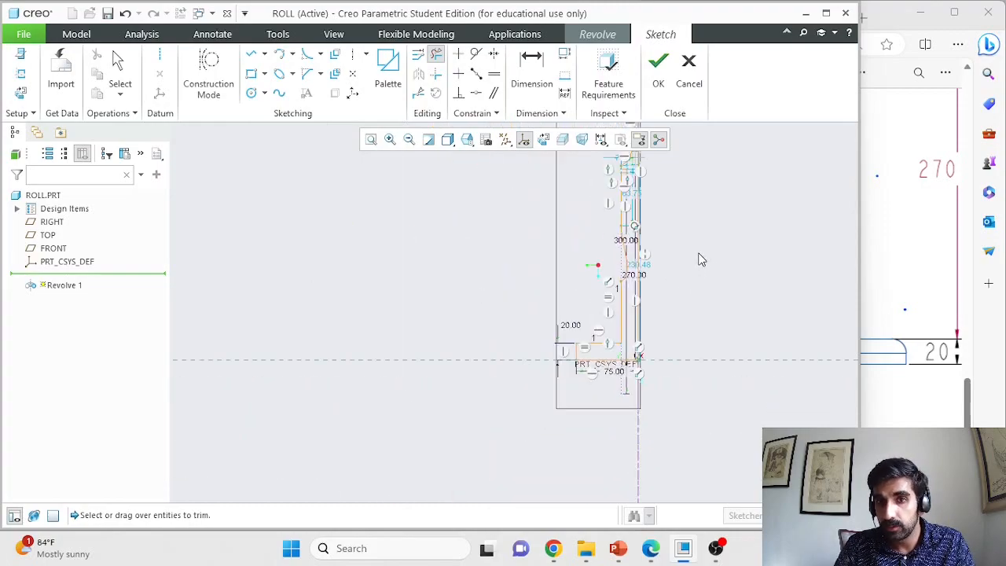
{"action": "scroll", "coordinate": [724, 174], "scroll_direction": "down", "scroll_amount": 3}
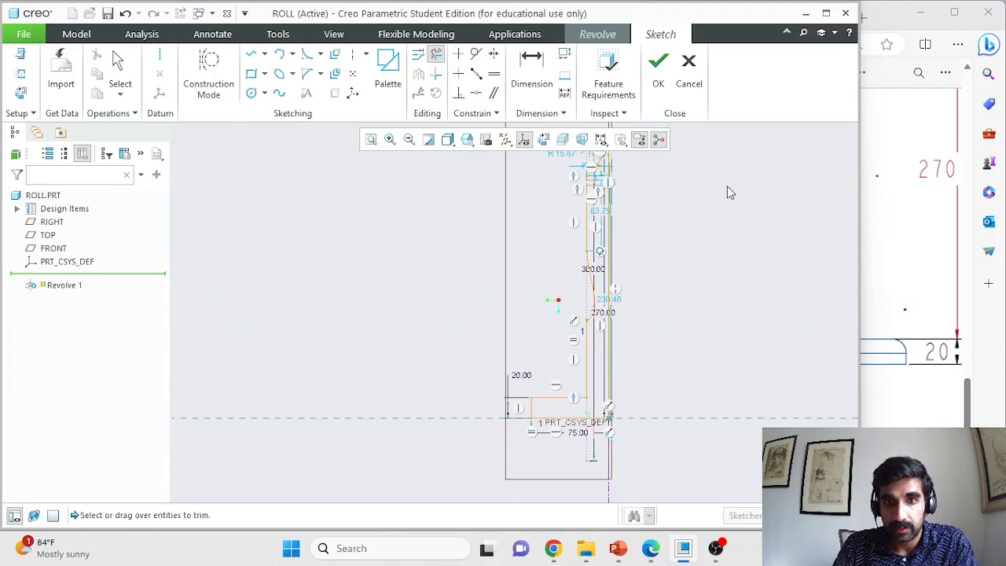
{"action": "middle_click", "coordinate": [728, 187]}
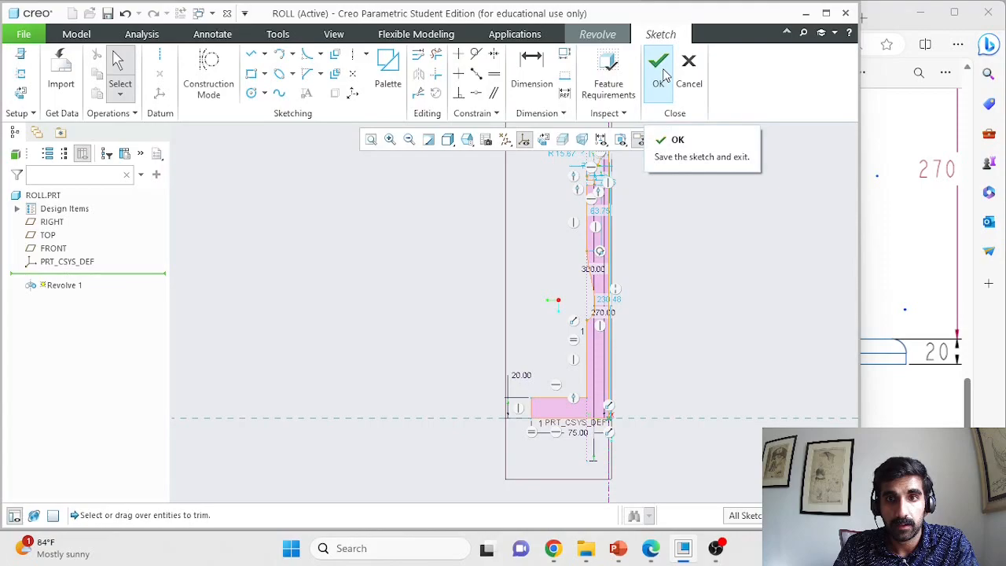
Step: Accept the closed profile sketch, complete the solid 360° revolve and show the part in the default orientation
{"action": "scroll", "coordinate": [667, 243], "scroll_direction": "up", "scroll_amount": 2}
{"action": "scroll", "coordinate": [664, 189], "scroll_direction": "down", "scroll_amount": 2}
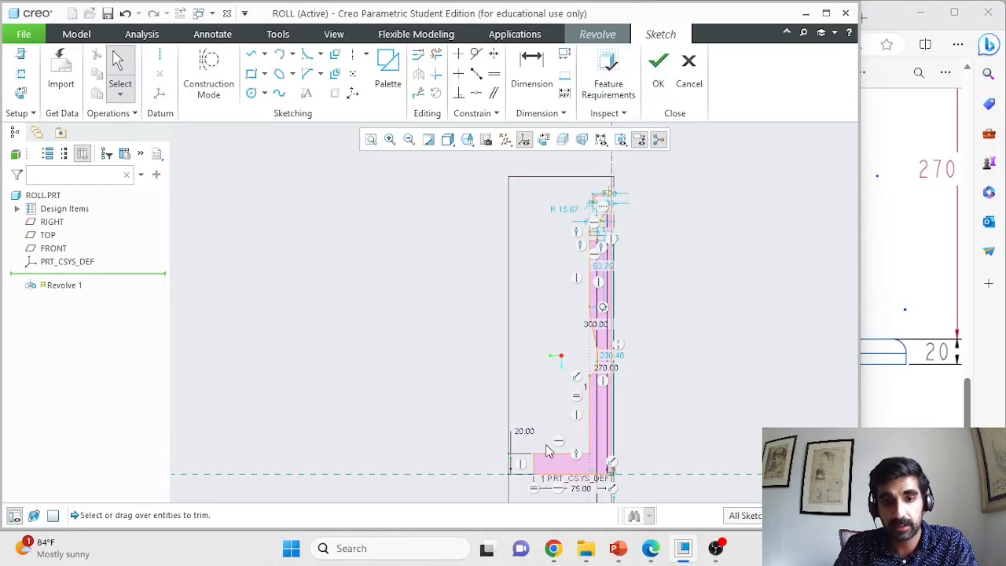
{"action": "left_click", "coordinate": [659, 75]}
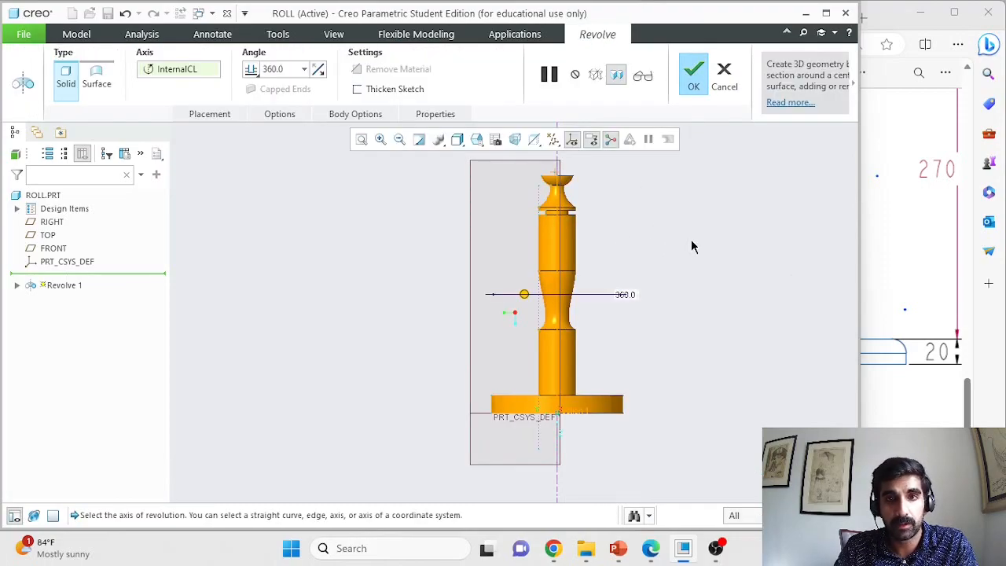
{"action": "left_click", "coordinate": [690, 82]}
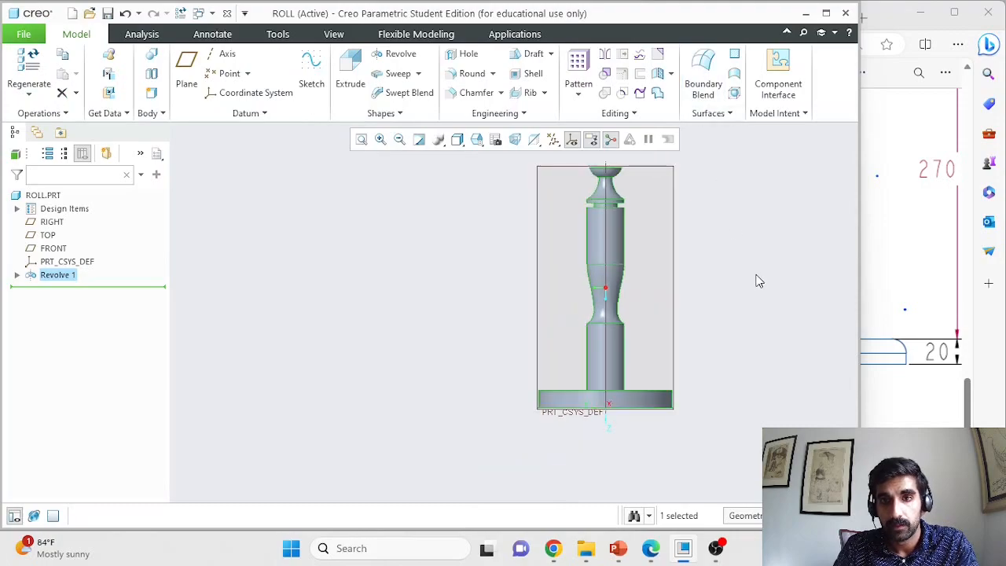
{"action": "key", "text": "ctrl+d"}
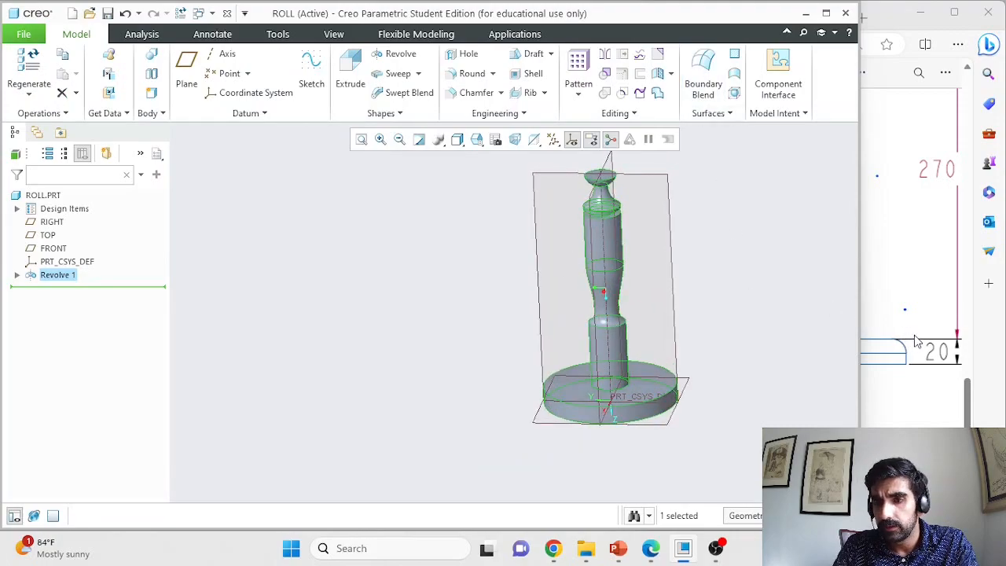
Step: Check the base's rounded rim in the PDF, and in Creo round the base's top outer edge with a 10 mm radius
{"action": "left_click", "coordinate": [916, 341]}
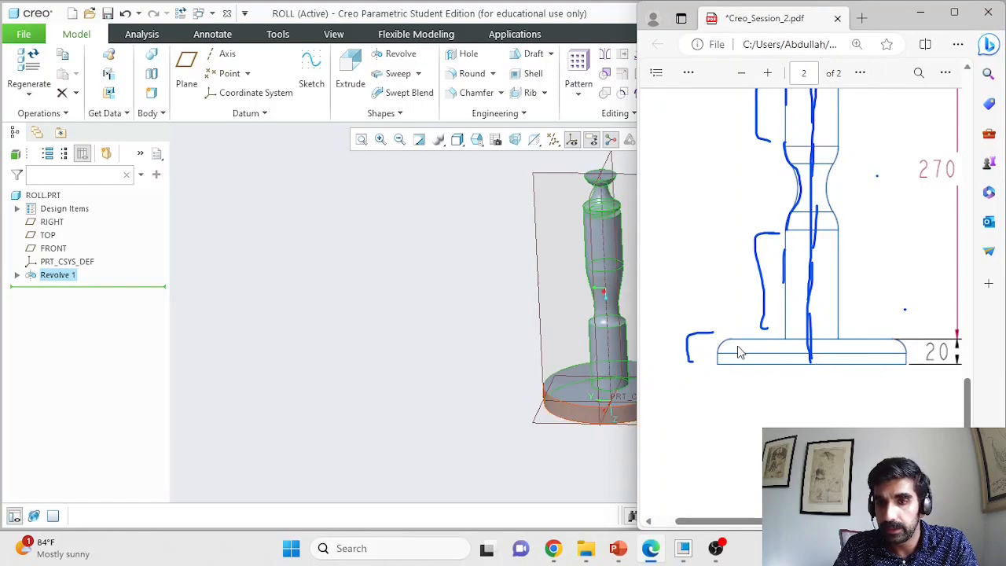
{"action": "scroll", "coordinate": [792, 207], "scroll_direction": "down", "scroll_amount": 5}
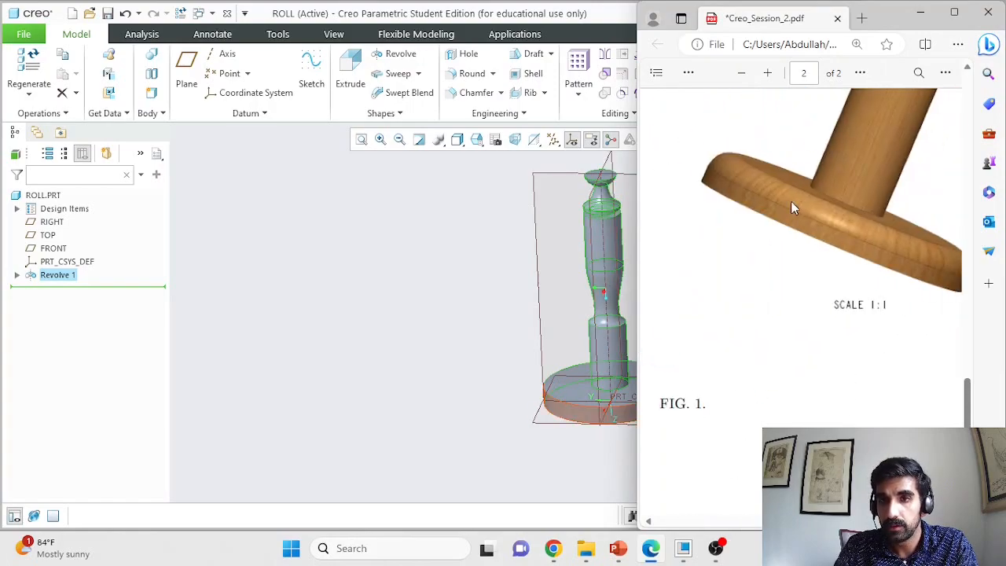
{"action": "left_click", "coordinate": [535, 240]}
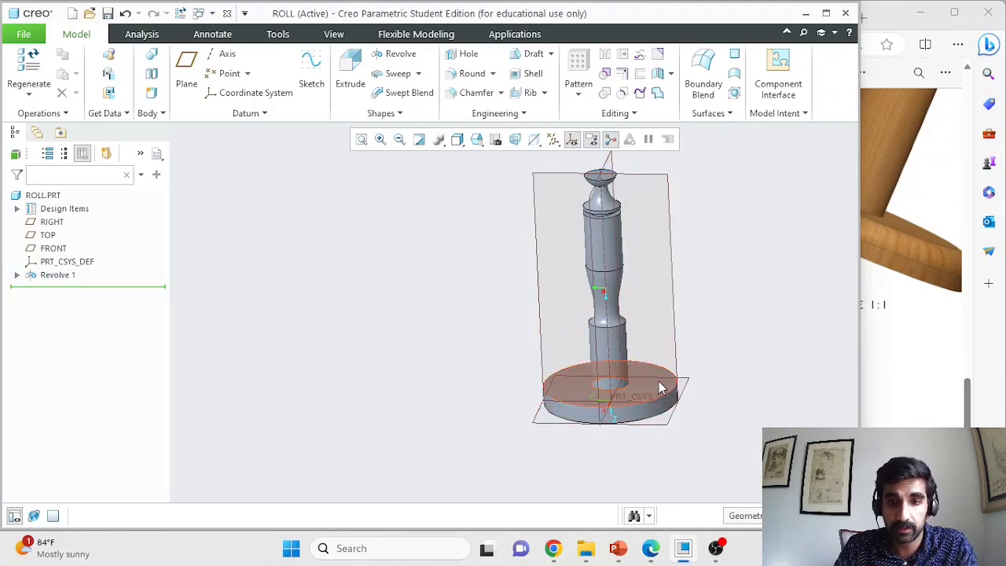
{"action": "scroll", "coordinate": [684, 390], "scroll_direction": "up", "scroll_amount": 3}
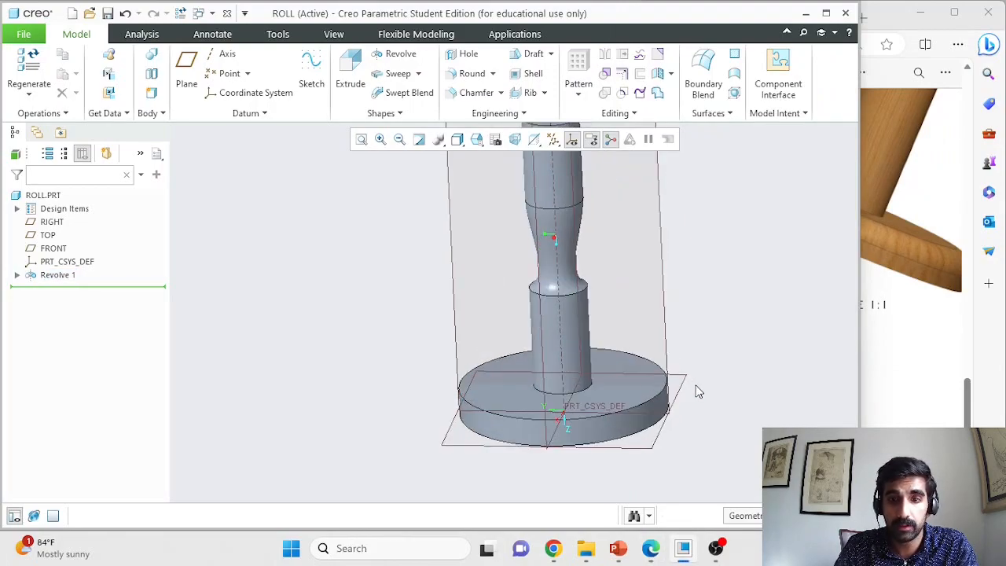
{"action": "left_click", "coordinate": [472, 72]}
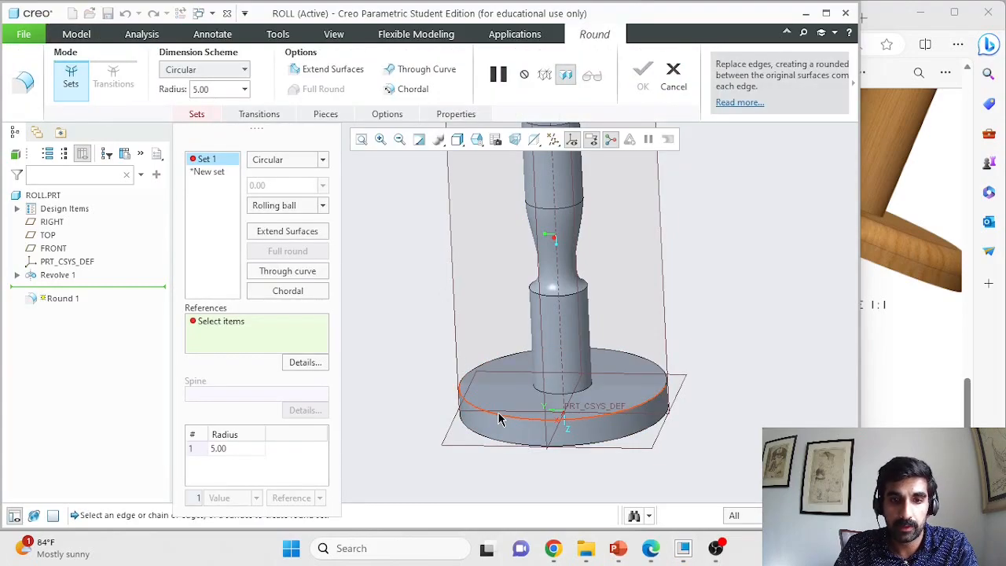
{"action": "left_click", "coordinate": [503, 416]}
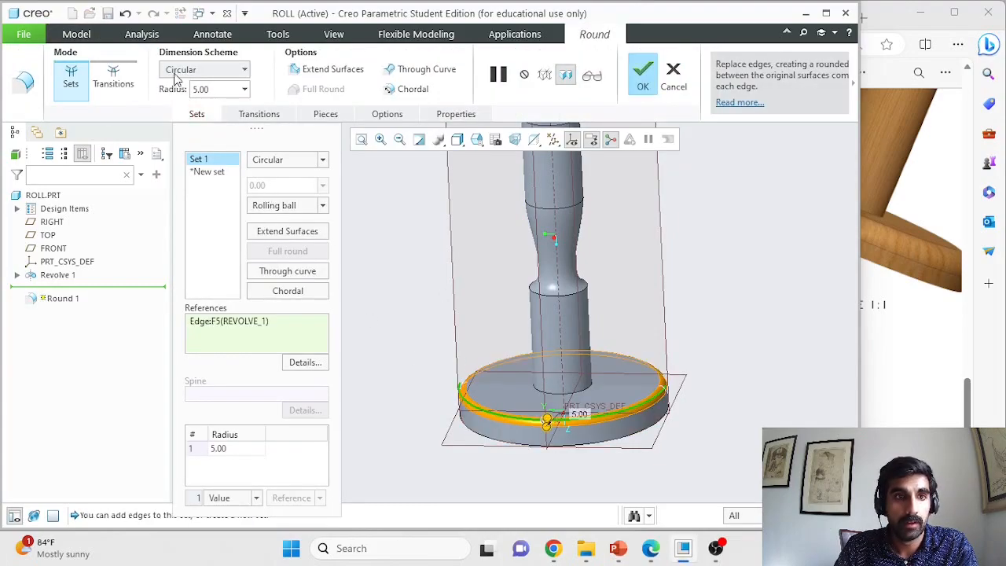
{"action": "double_click", "coordinate": [211, 90]}
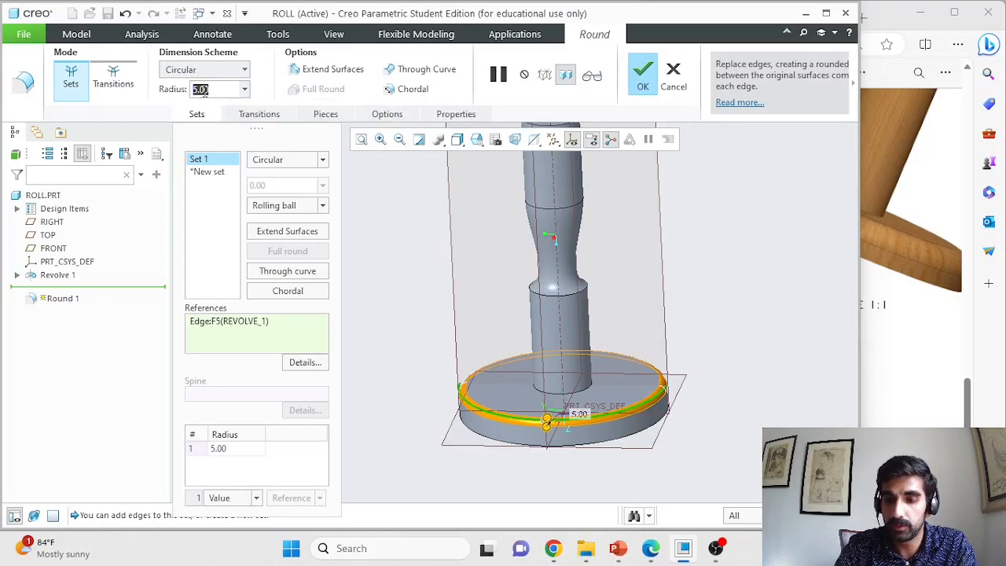
{"action": "type", "text": "10"}
{"action": "key", "text": "Return"}
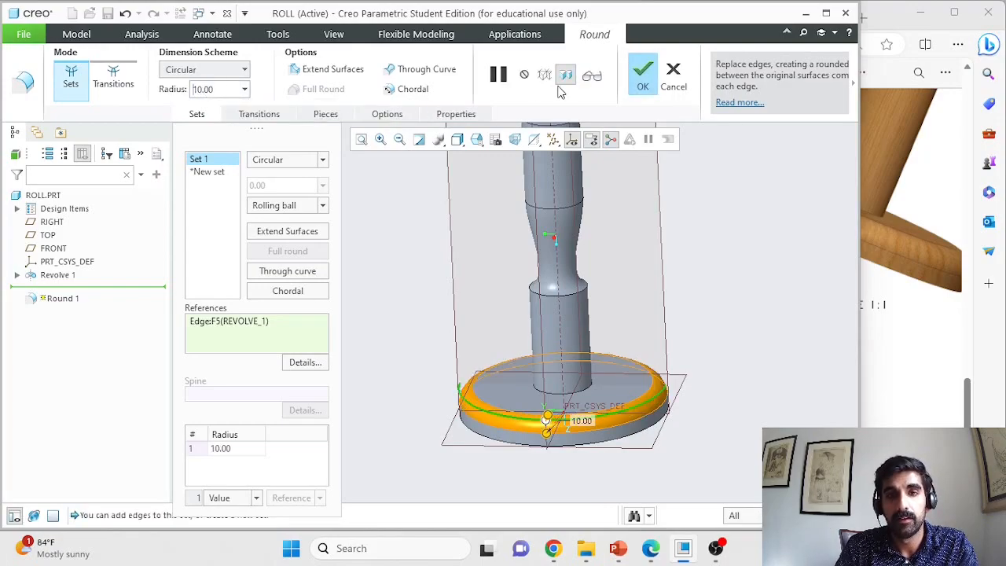
{"action": "left_click", "coordinate": [645, 84]}
Step: View the finished part at an angle and compare it with the rendered wooden kitchen roll in the PDF
{"action": "scroll", "coordinate": [746, 282], "scroll_direction": "down", "scroll_amount": 5}
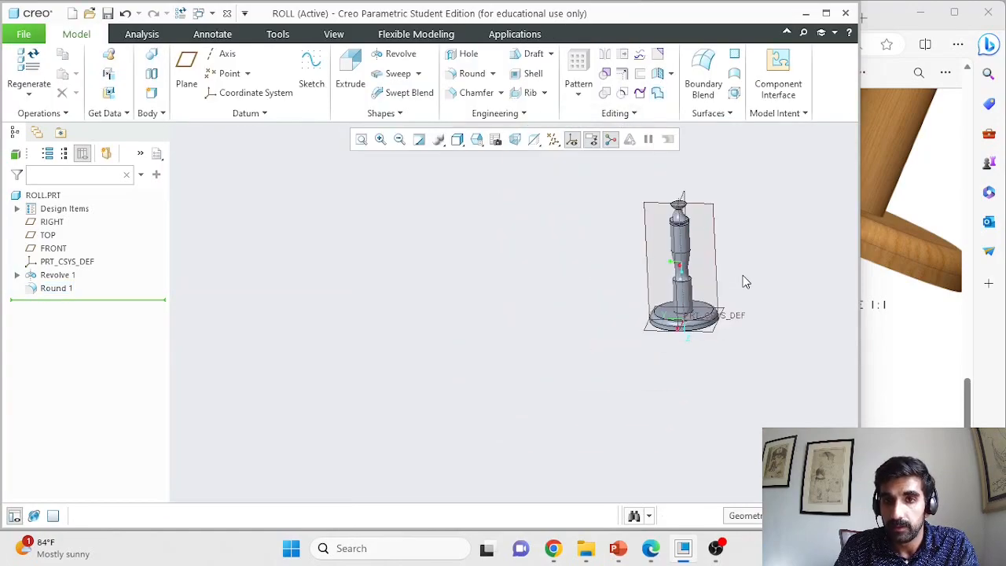
{"action": "middle_click_drag", "start_coordinate": [746, 274], "coordinate": [726, 271]}
{"action": "scroll", "coordinate": [724, 275], "scroll_direction": "up", "scroll_amount": 3}
{"action": "scroll", "coordinate": [731, 450], "scroll_direction": "up", "scroll_amount": 1}
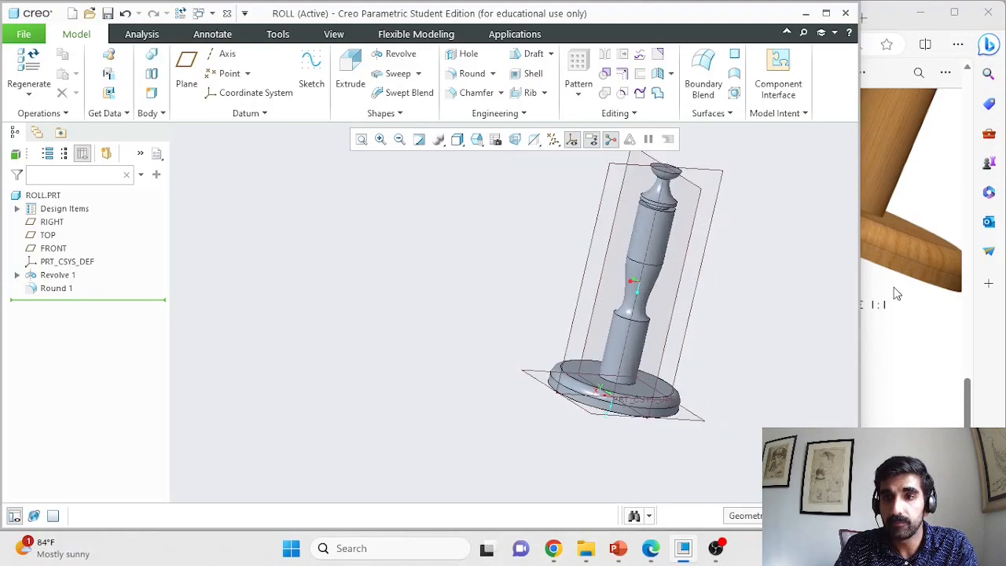
{"action": "left_click", "coordinate": [914, 288]}
{"action": "left_click", "coordinate": [741, 73]}
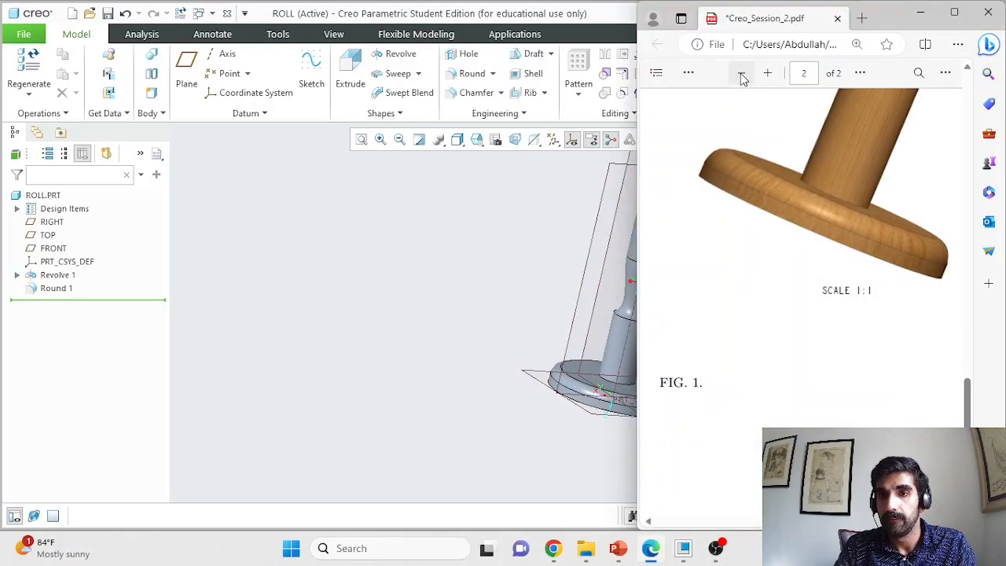
{"action": "left_click", "coordinate": [741, 73]}
{"action": "scroll", "coordinate": [814, 265], "scroll_direction": "up", "scroll_amount": 3}
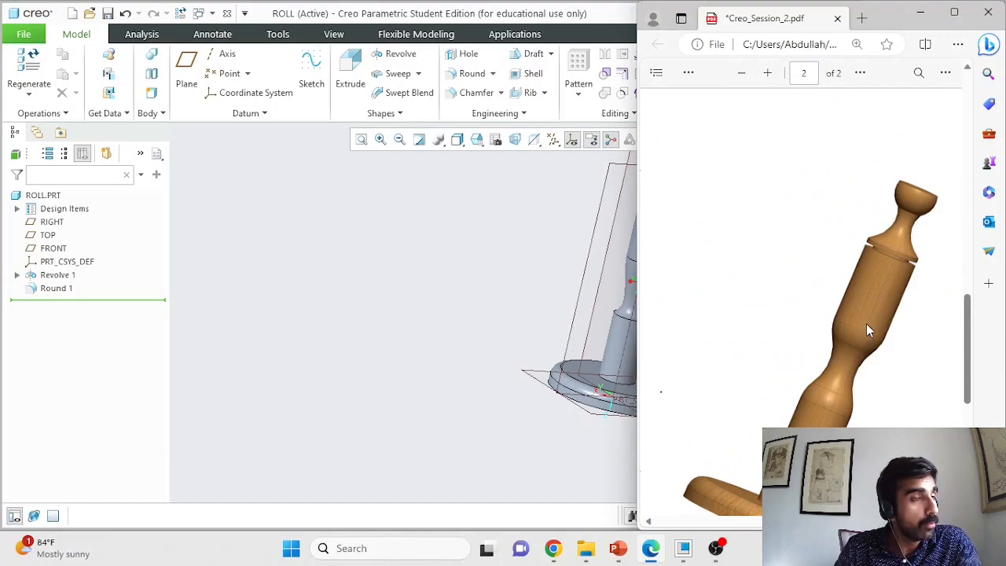
Step: Switch back to Creo and apply the bright green appearance to the flared neck surface below the top cup
{"action": "left_click", "coordinate": [471, 253]}
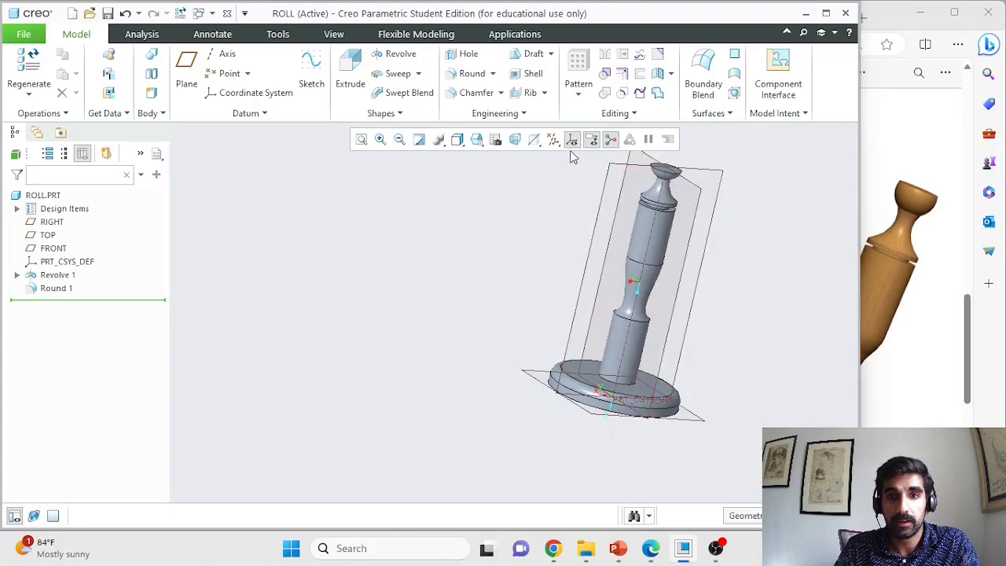
{"action": "left_click", "coordinate": [333, 34]}
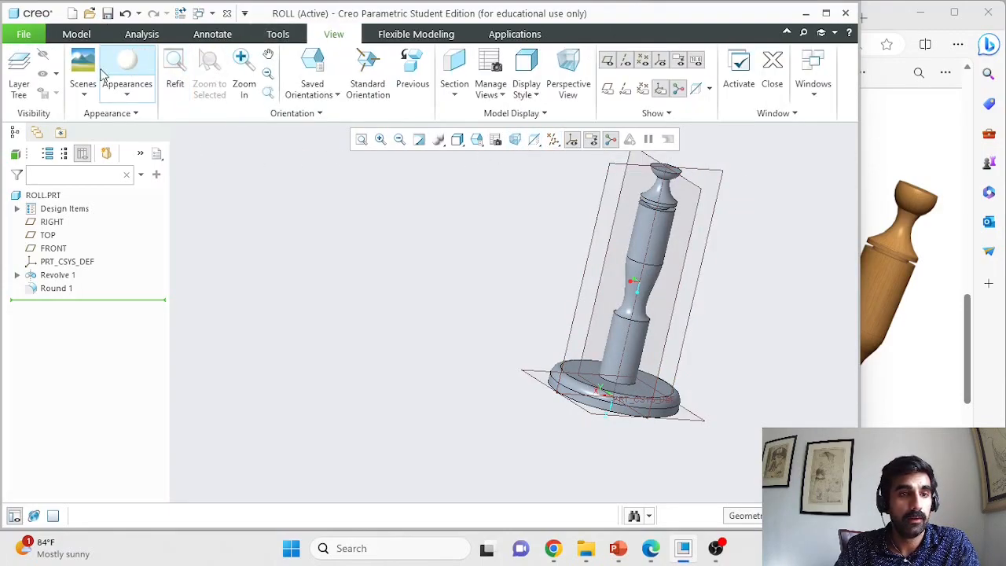
{"action": "left_click", "coordinate": [127, 96]}
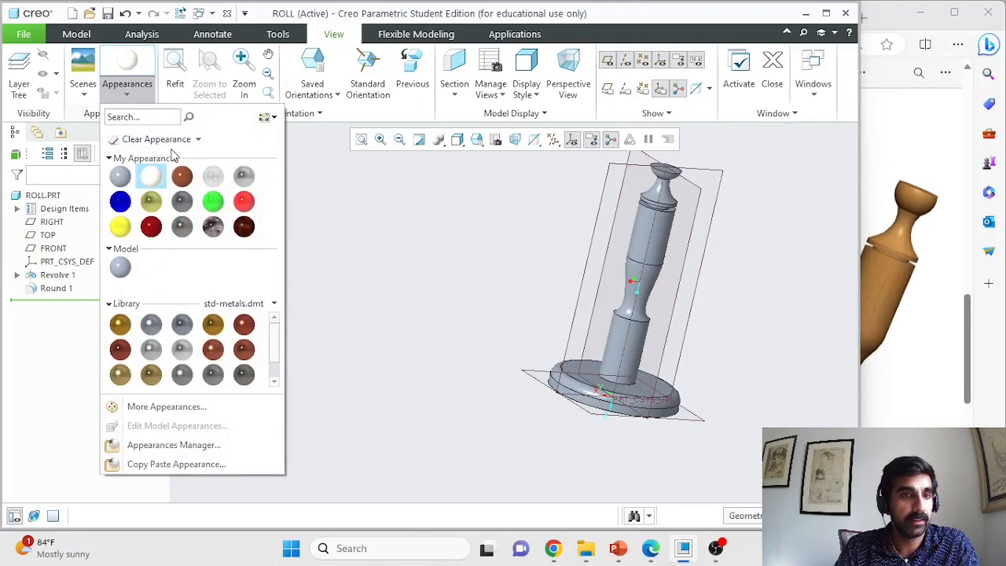
{"action": "left_click", "coordinate": [215, 203]}
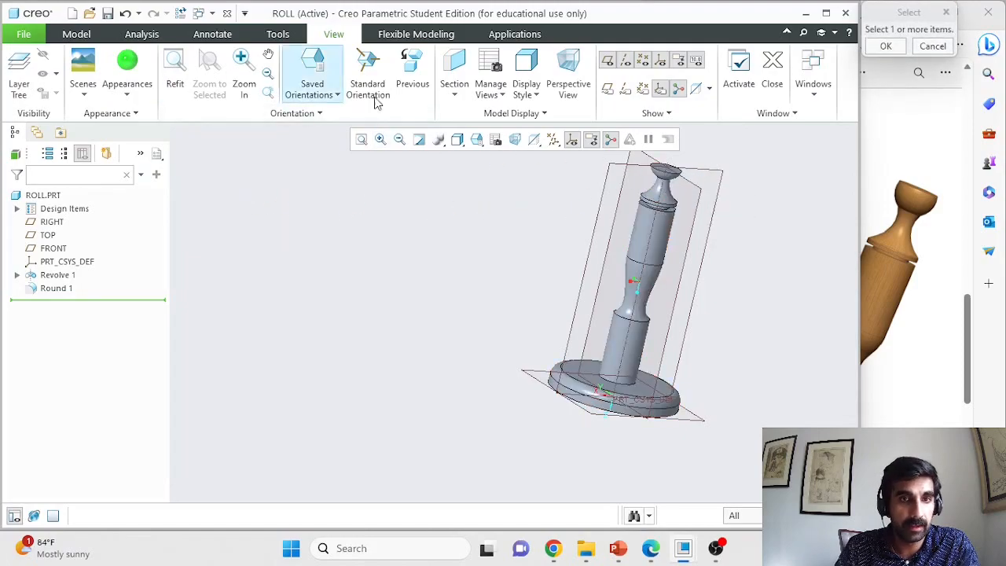
{"action": "left_click", "coordinate": [661, 184]}
{"action": "middle_click", "coordinate": [739, 196]}
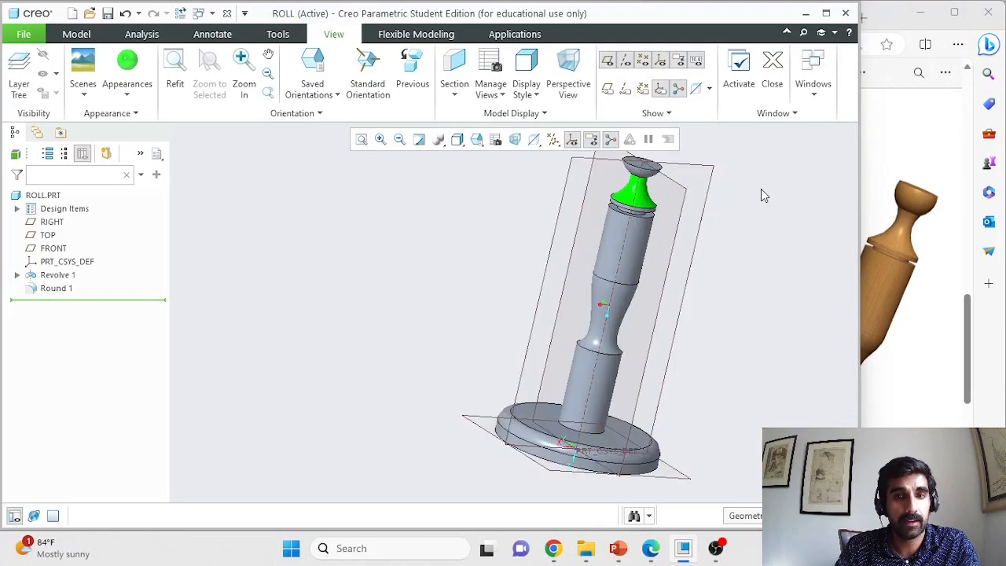
Step: Set the display style to Shading With Reflections and hide all datum axes, points, coordinate systems and planes
{"action": "scroll", "coordinate": [760, 195], "scroll_direction": "down", "scroll_amount": 3}
{"action": "scroll", "coordinate": [665, 173], "scroll_direction": "up", "scroll_amount": 1}
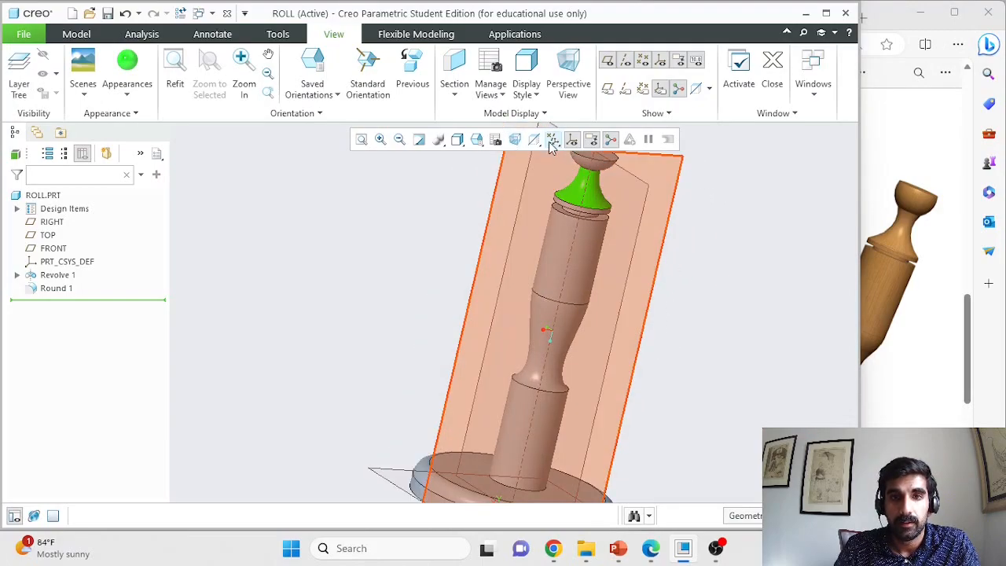
{"action": "left_click", "coordinate": [458, 140]}
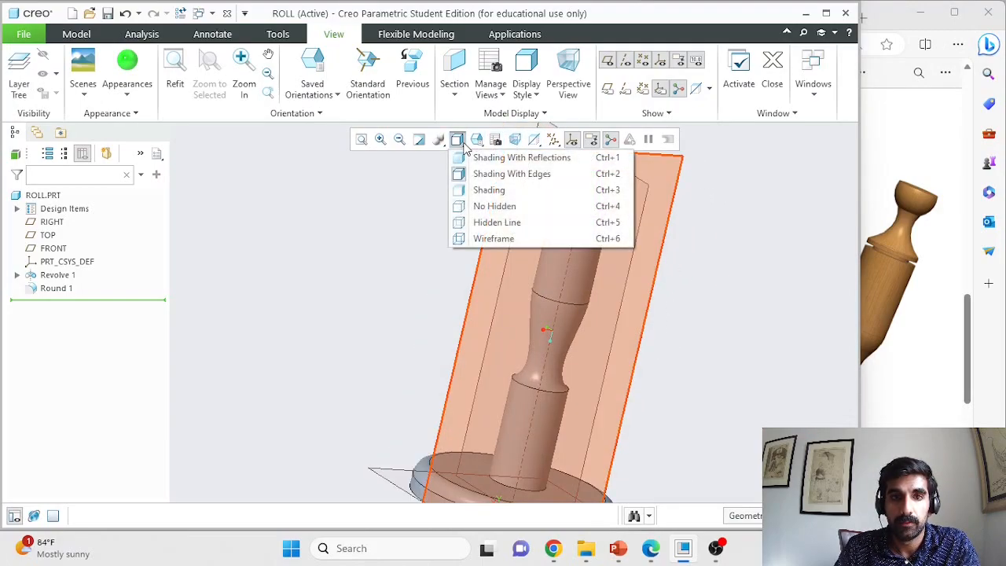
{"action": "left_click", "coordinate": [512, 159]}
{"action": "scroll", "coordinate": [700, 218], "scroll_direction": "up", "scroll_amount": 1}
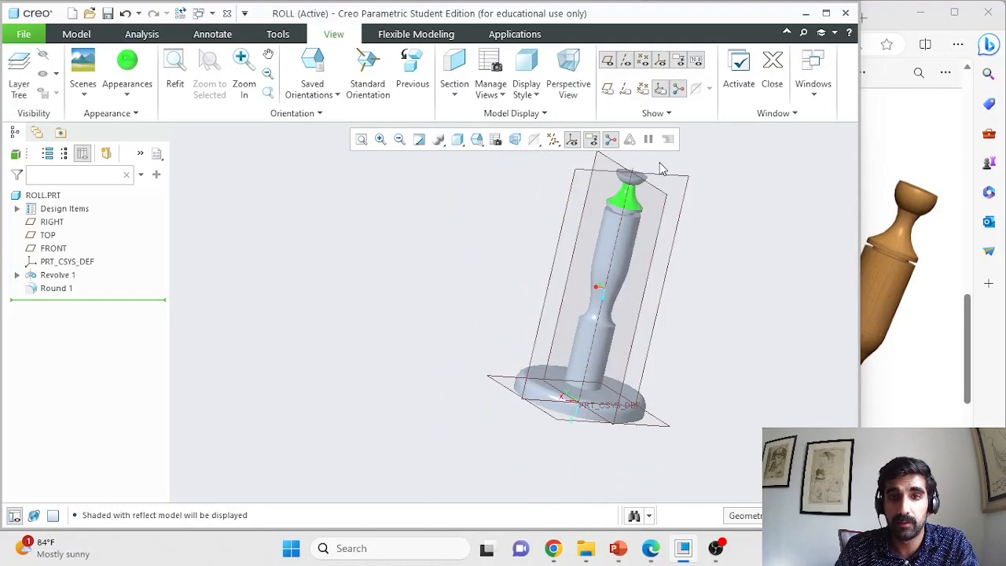
{"action": "left_click", "coordinate": [554, 140]}
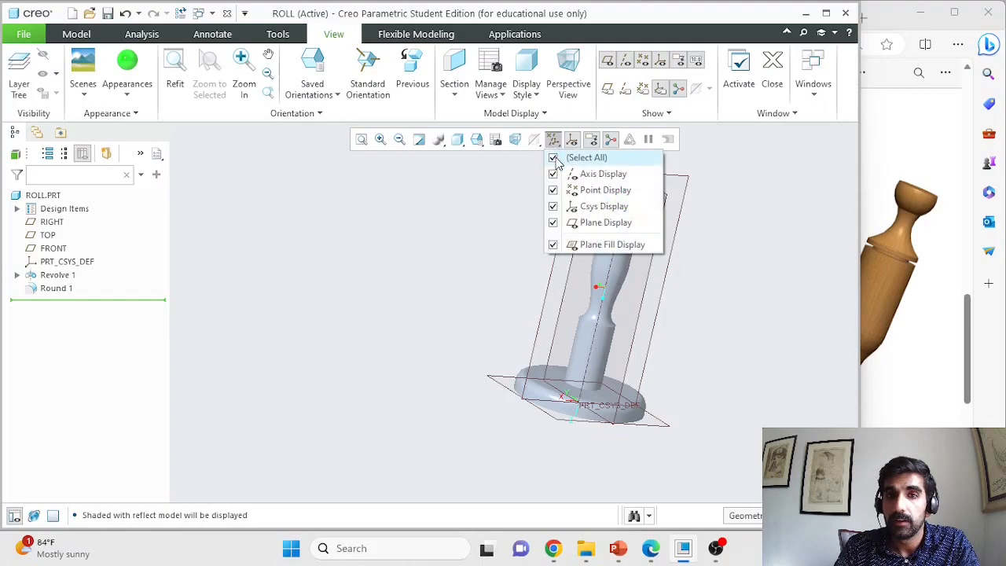
{"action": "left_click", "coordinate": [553, 157]}
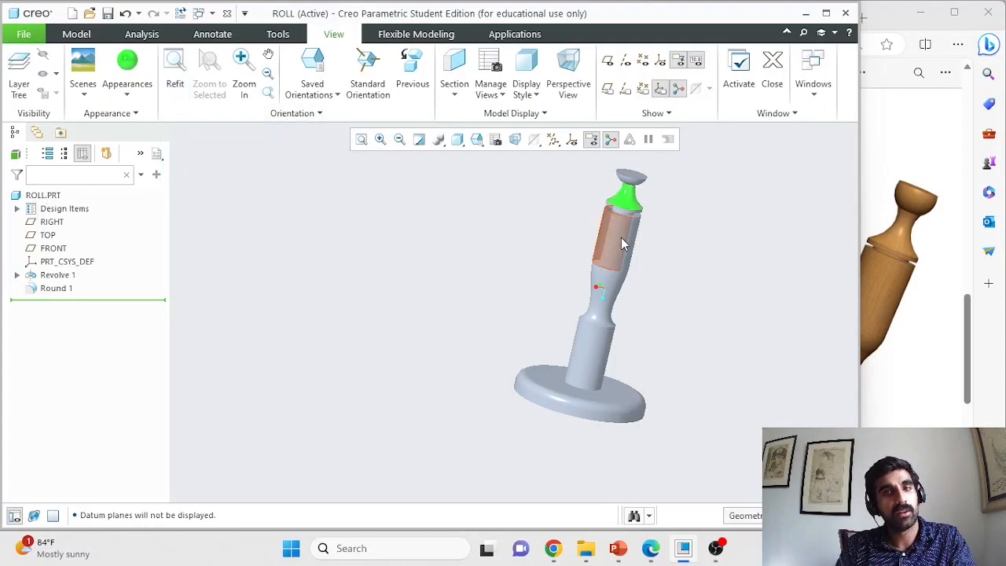
Step: Apply the current green appearance to the whole ROLL.PRT part
{"action": "left_click", "coordinate": [46, 195]}
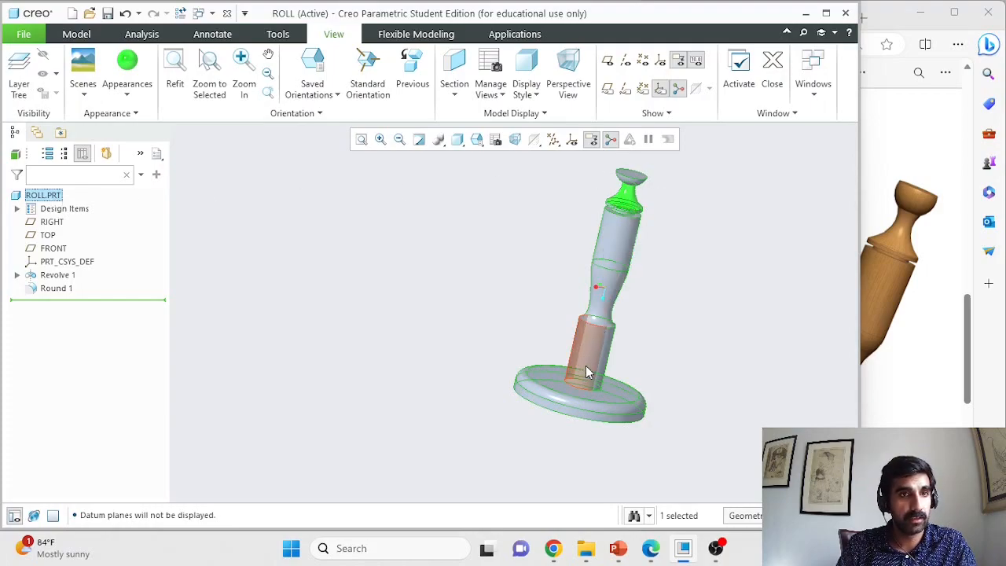
{"action": "left_click", "coordinate": [133, 69]}
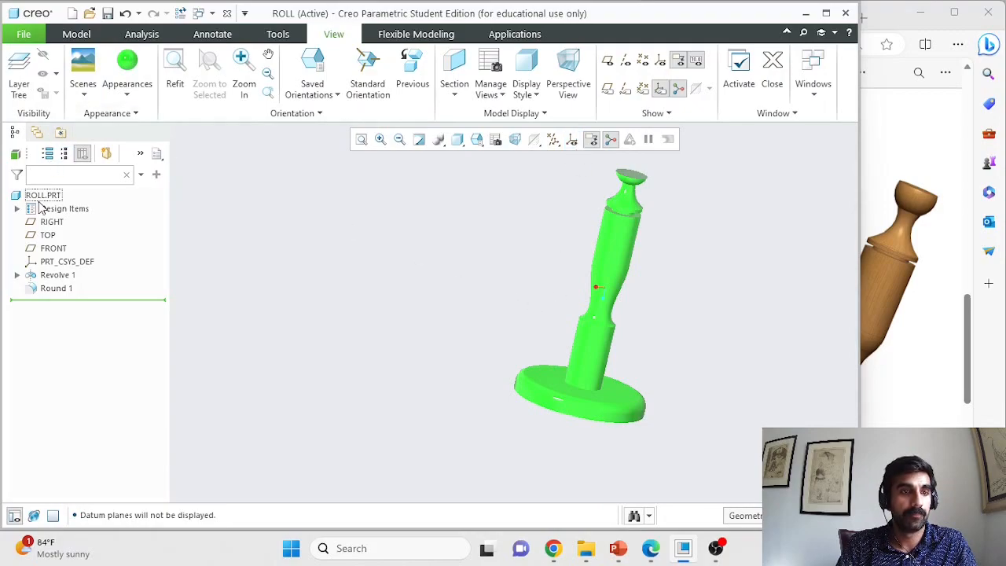
Step: Search the appearances for "wood" and apply a light wood appearance from the library results to the whole ROLL.PRT part
{"action": "left_click", "coordinate": [40, 198]}
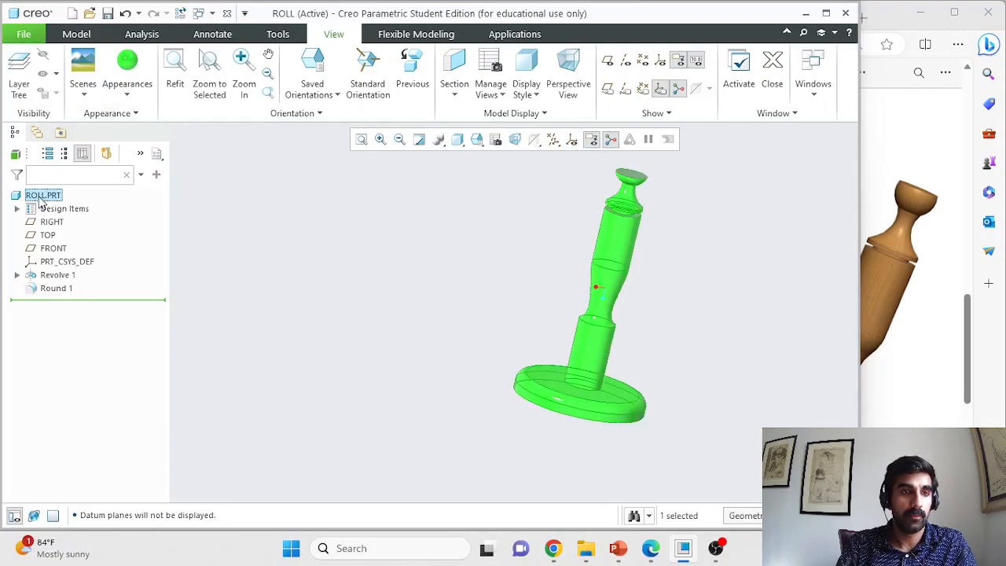
{"action": "left_click", "coordinate": [132, 93]}
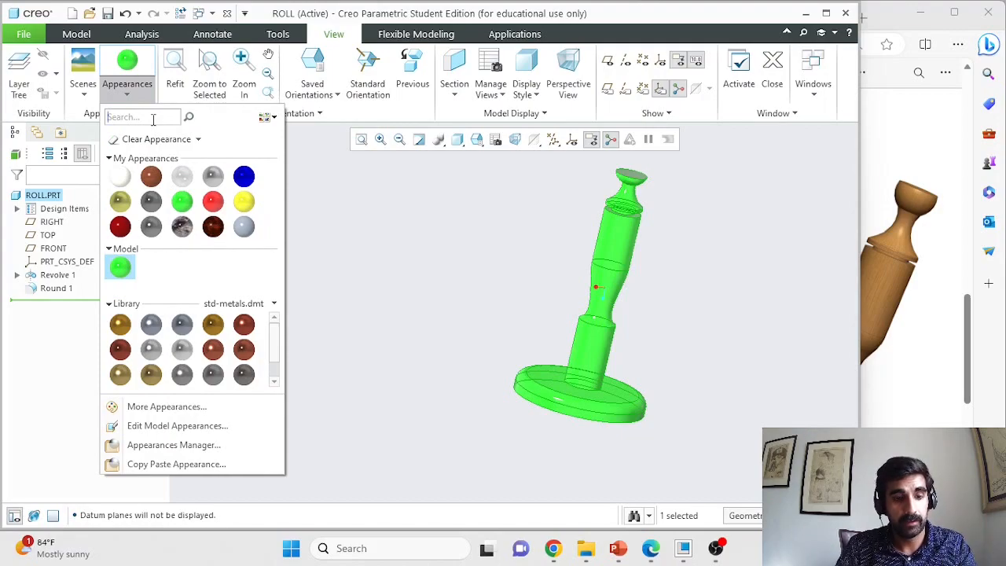
{"action": "type", "text": "wood"}
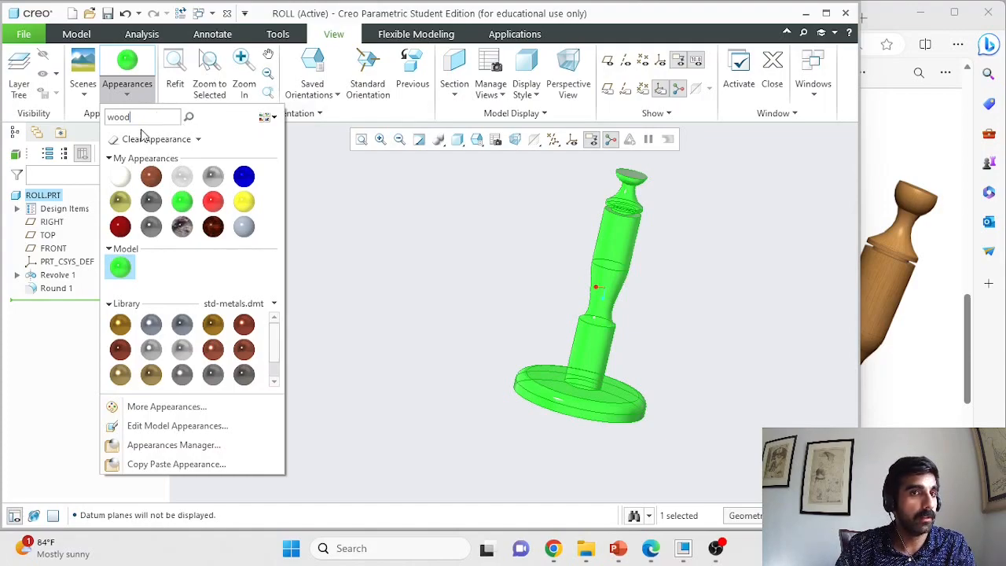
{"action": "left_click", "coordinate": [190, 117]}
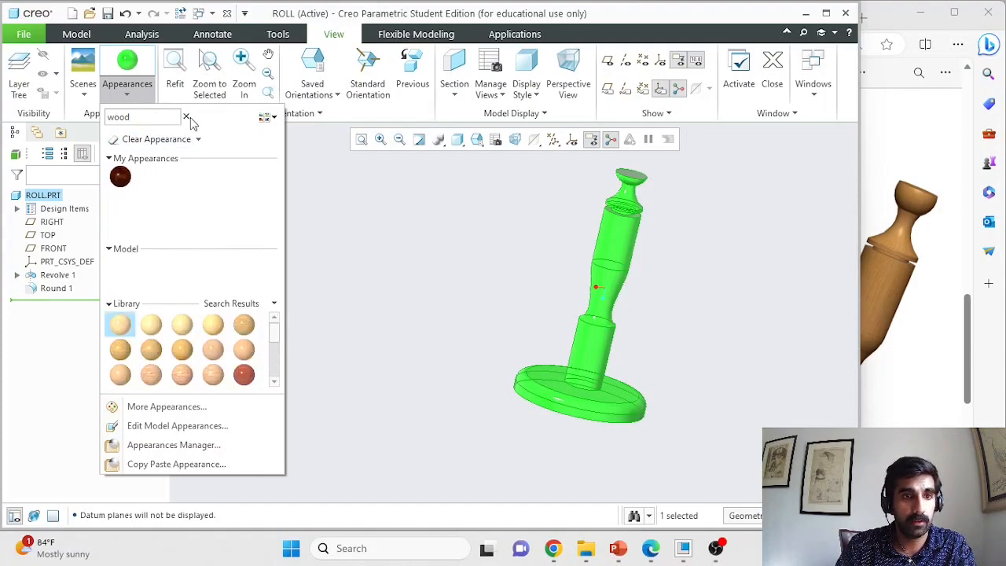
{"action": "mouse_move", "coordinate": [276, 338]}
{"action": "left_mouse_down"}
{"action": "mouse_move", "coordinate": [277, 361]}
{"action": "mouse_move", "coordinate": [274, 352]}
{"action": "left_mouse_up"}
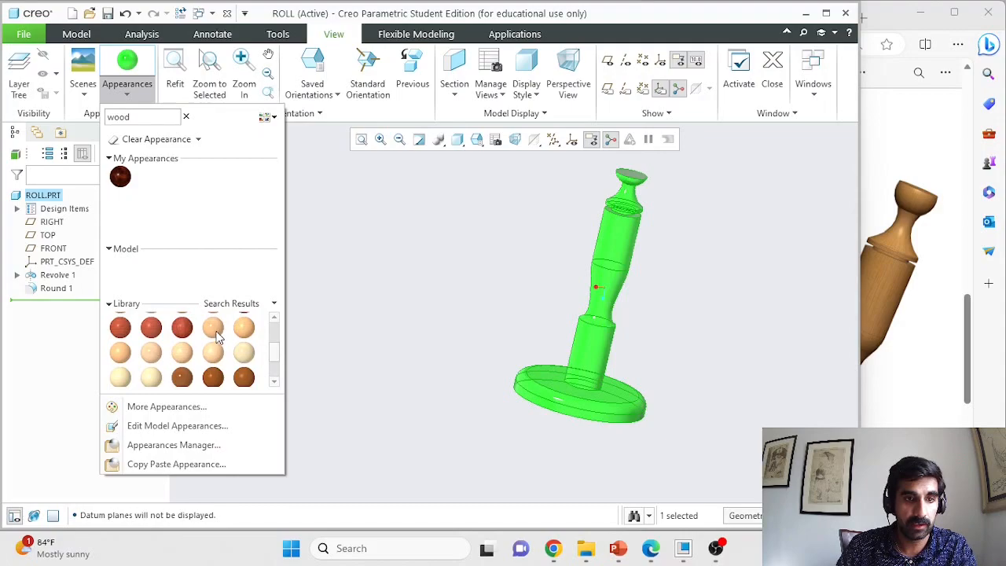
{"action": "left_click", "coordinate": [217, 337]}
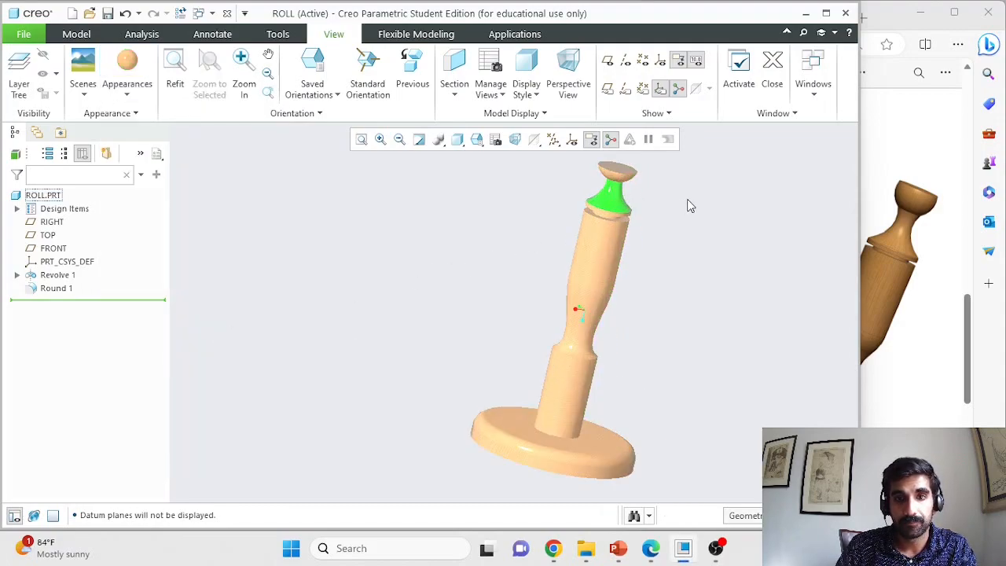
Step: Apply the same light wood appearance to the flared neck surface that is still green
{"action": "scroll", "coordinate": [689, 206], "scroll_direction": "down", "scroll_amount": 2}
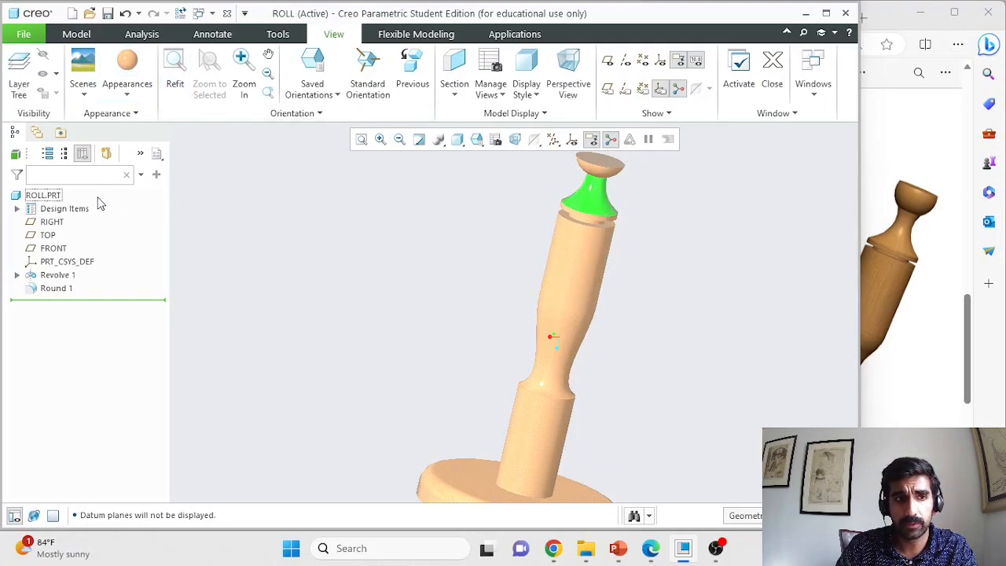
{"action": "left_click", "coordinate": [45, 196]}
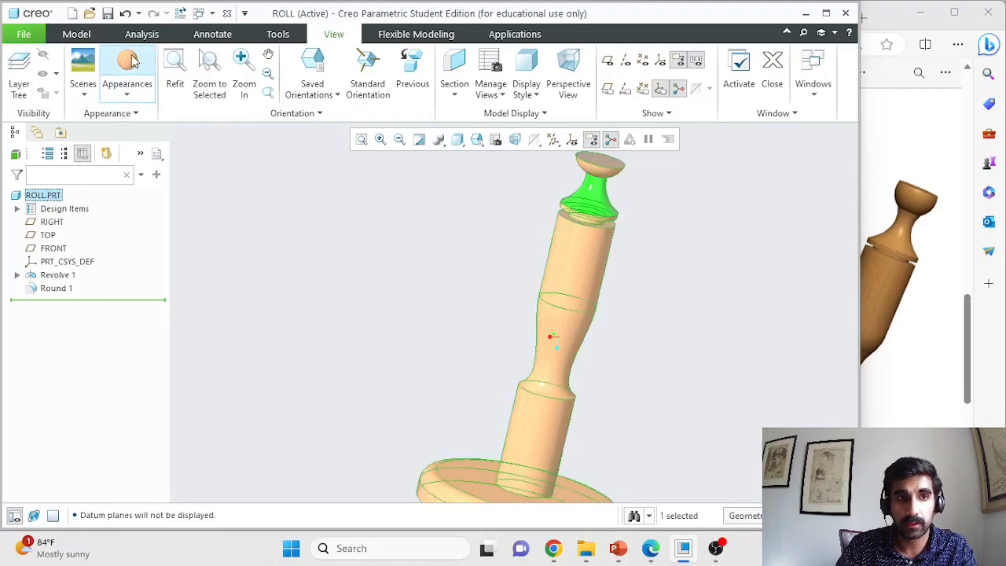
{"action": "left_click", "coordinate": [406, 173]}
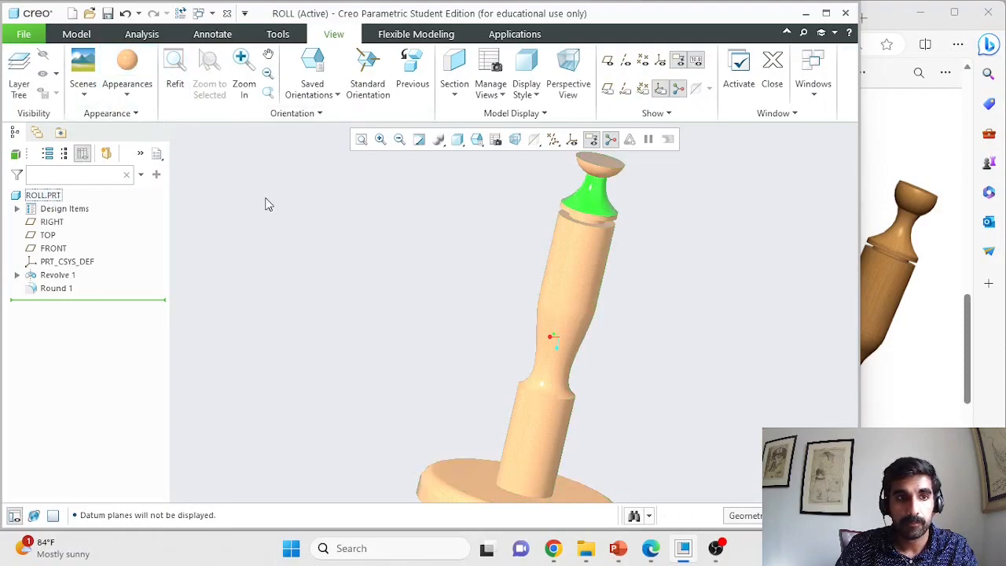
{"action": "left_click", "coordinate": [128, 74]}
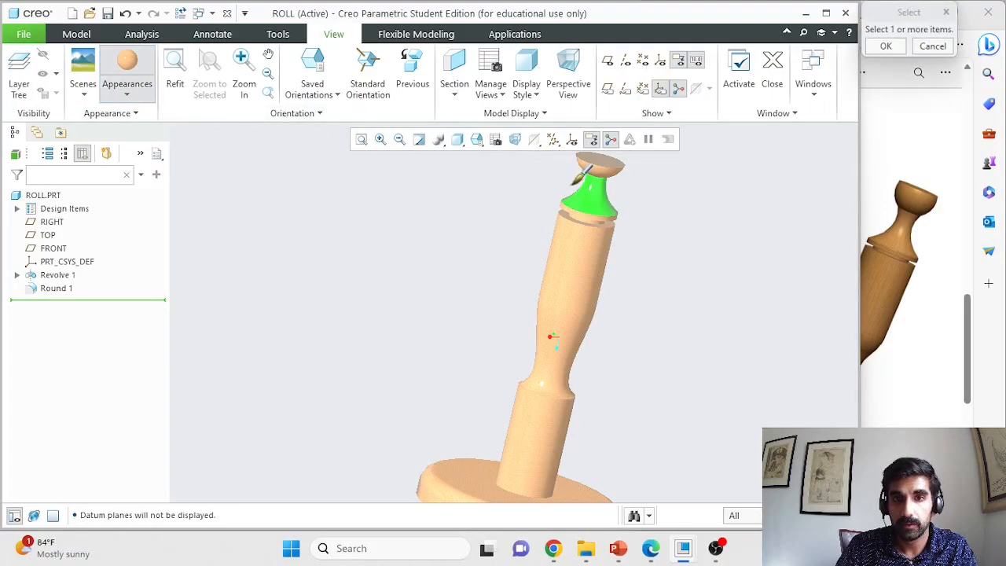
{"action": "left_click", "coordinate": [605, 192]}
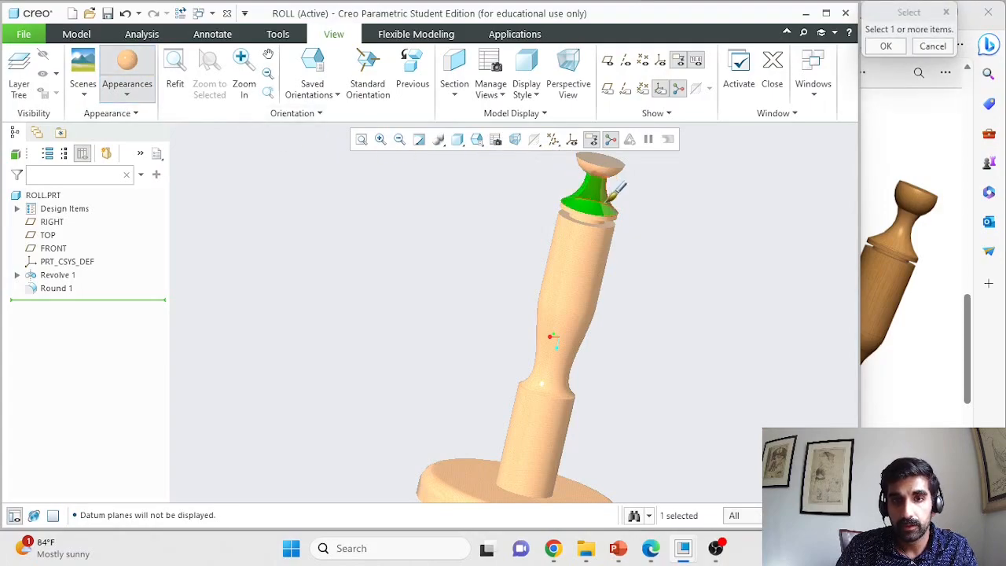
{"action": "middle_click", "coordinate": [661, 203]}
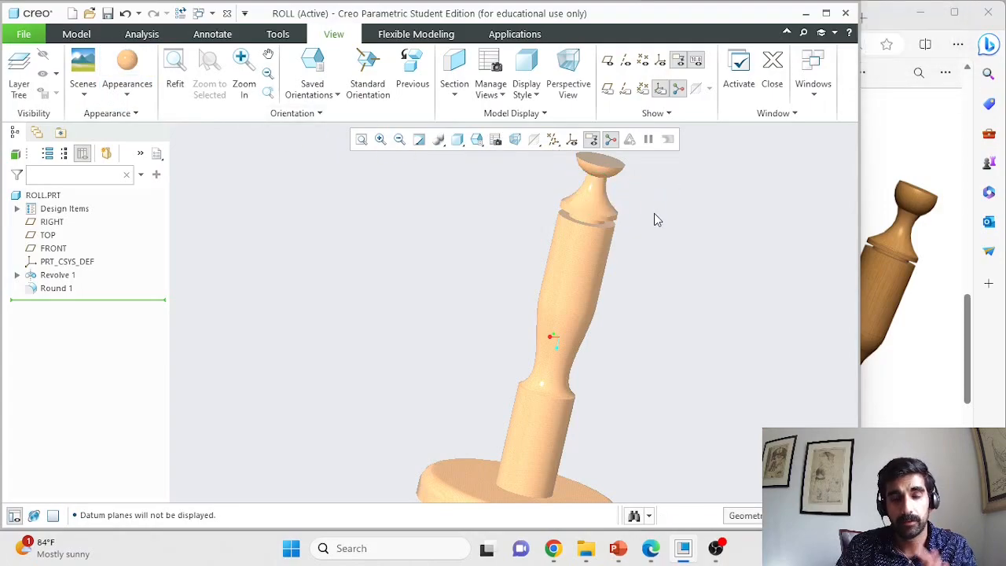
Step: Inspect the wood-coloured part from several angles, and review the rendered kitchen roll and the checklist items in the enlarged PDF
{"action": "scroll", "coordinate": [684, 275], "scroll_direction": "down", "scroll_amount": 3}
{"action": "middle_click_drag", "start_coordinate": [705, 339], "coordinate": [624, 306]}
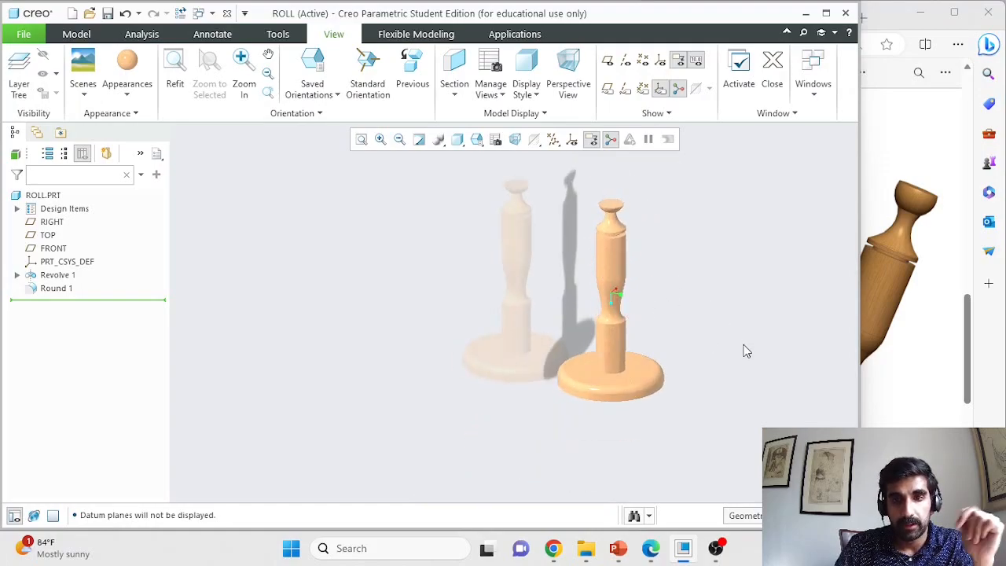
{"action": "middle_click_drag", "start_coordinate": [658, 439], "coordinate": [527, 412]}
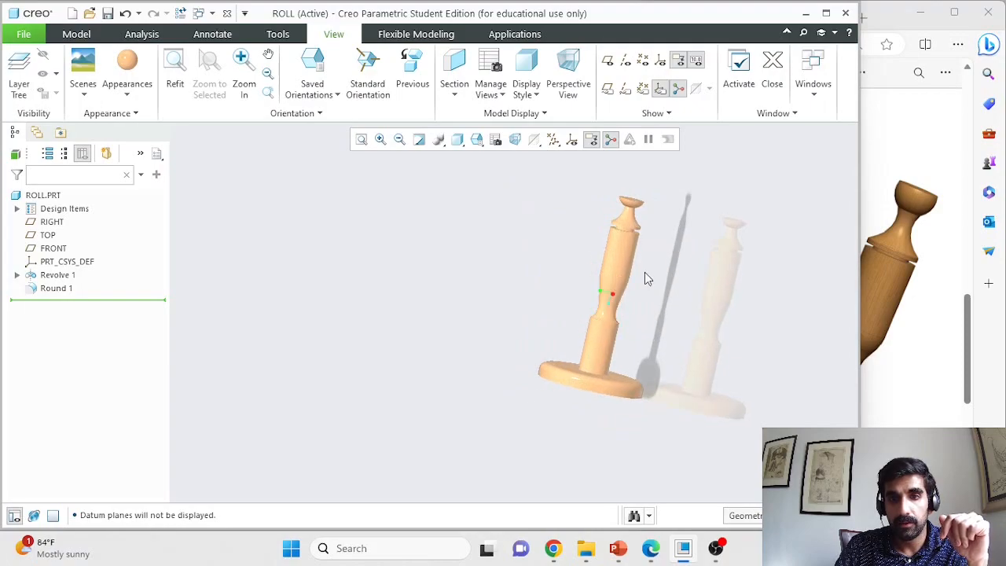
{"action": "scroll", "coordinate": [645, 273], "scroll_direction": "up", "scroll_amount": 1}
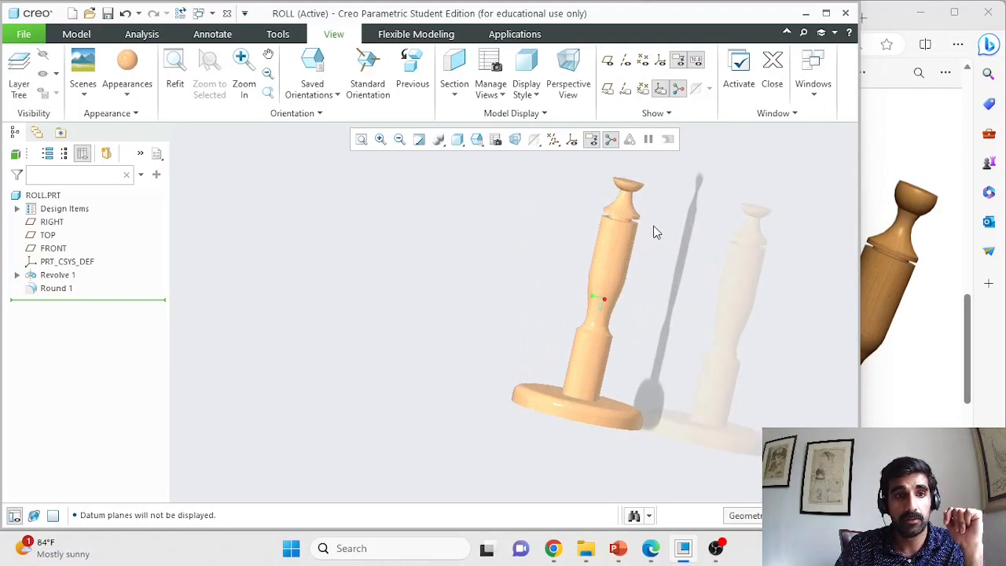
{"action": "left_click", "coordinate": [903, 178]}
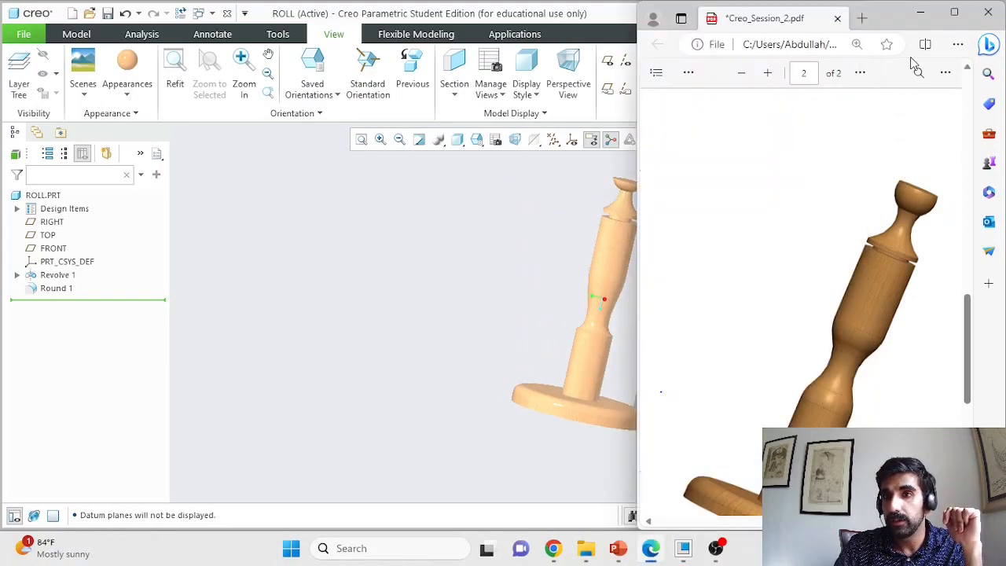
{"action": "left_click", "coordinate": [955, 12]}
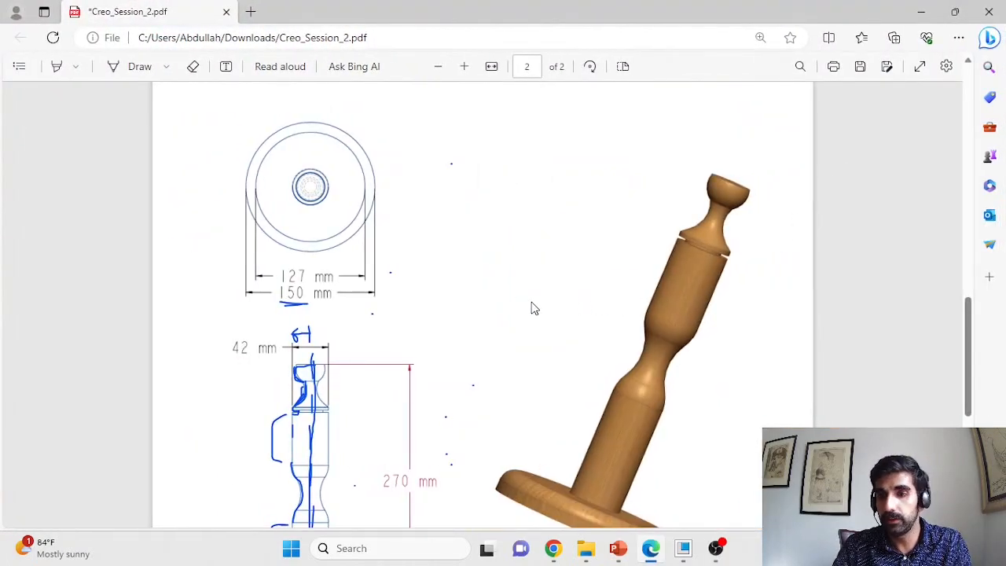
{"action": "scroll", "coordinate": [532, 307], "scroll_direction": "down", "scroll_amount": 5}
{"action": "scroll", "coordinate": [532, 308], "scroll_direction": "up", "scroll_amount": 5}
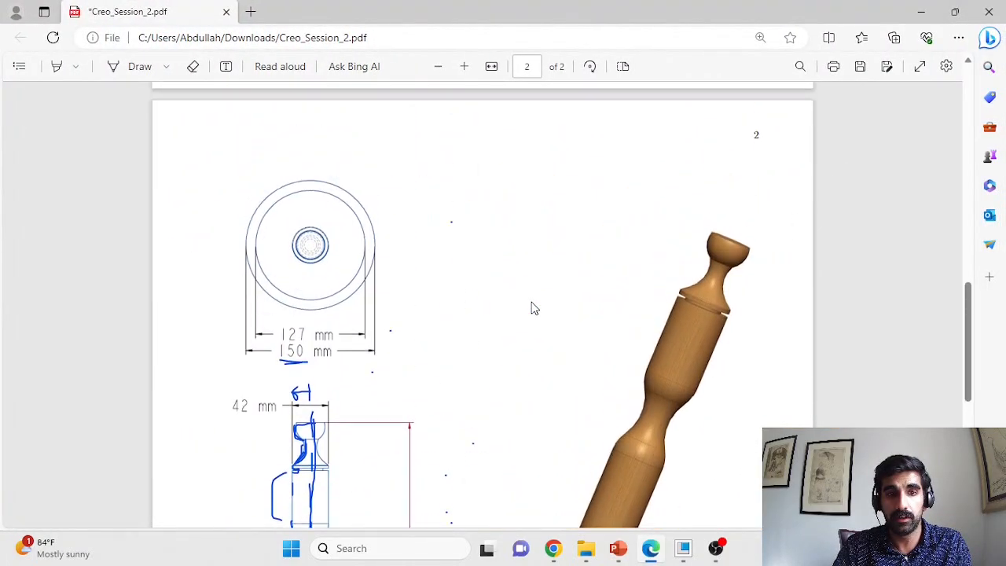
{"action": "scroll", "coordinate": [532, 307], "scroll_direction": "up", "scroll_amount": 4}
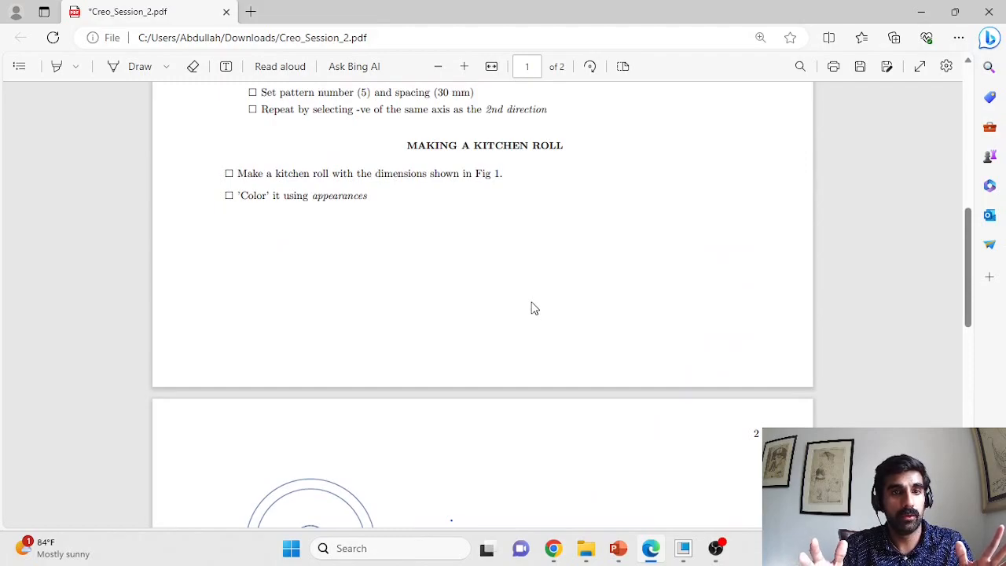